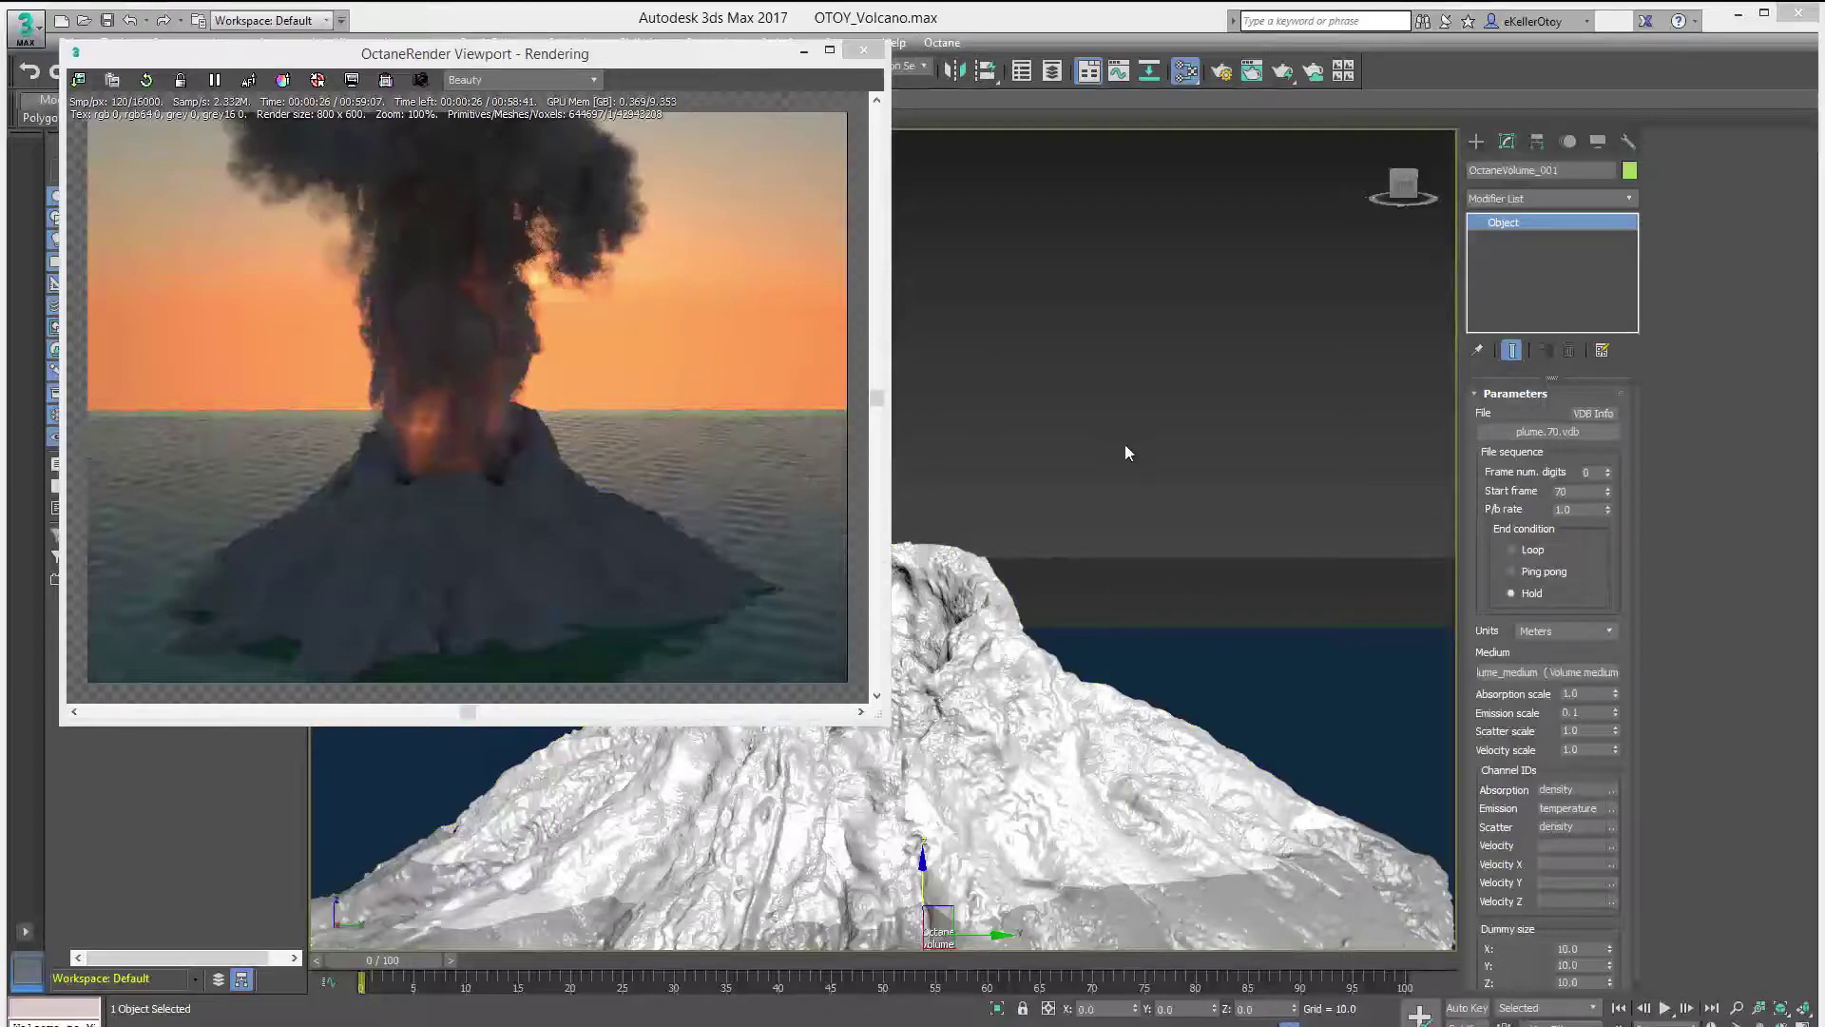
# - Orbit around the volcano to inspect its smoke plume in the live render, and reposition the render window
pyautogui.keyDown('alt'); pyautogui.moveTo(1161, 477); pyautogui.dragTo(1308, 444, button='middle'); pyautogui.keyUp('alt')
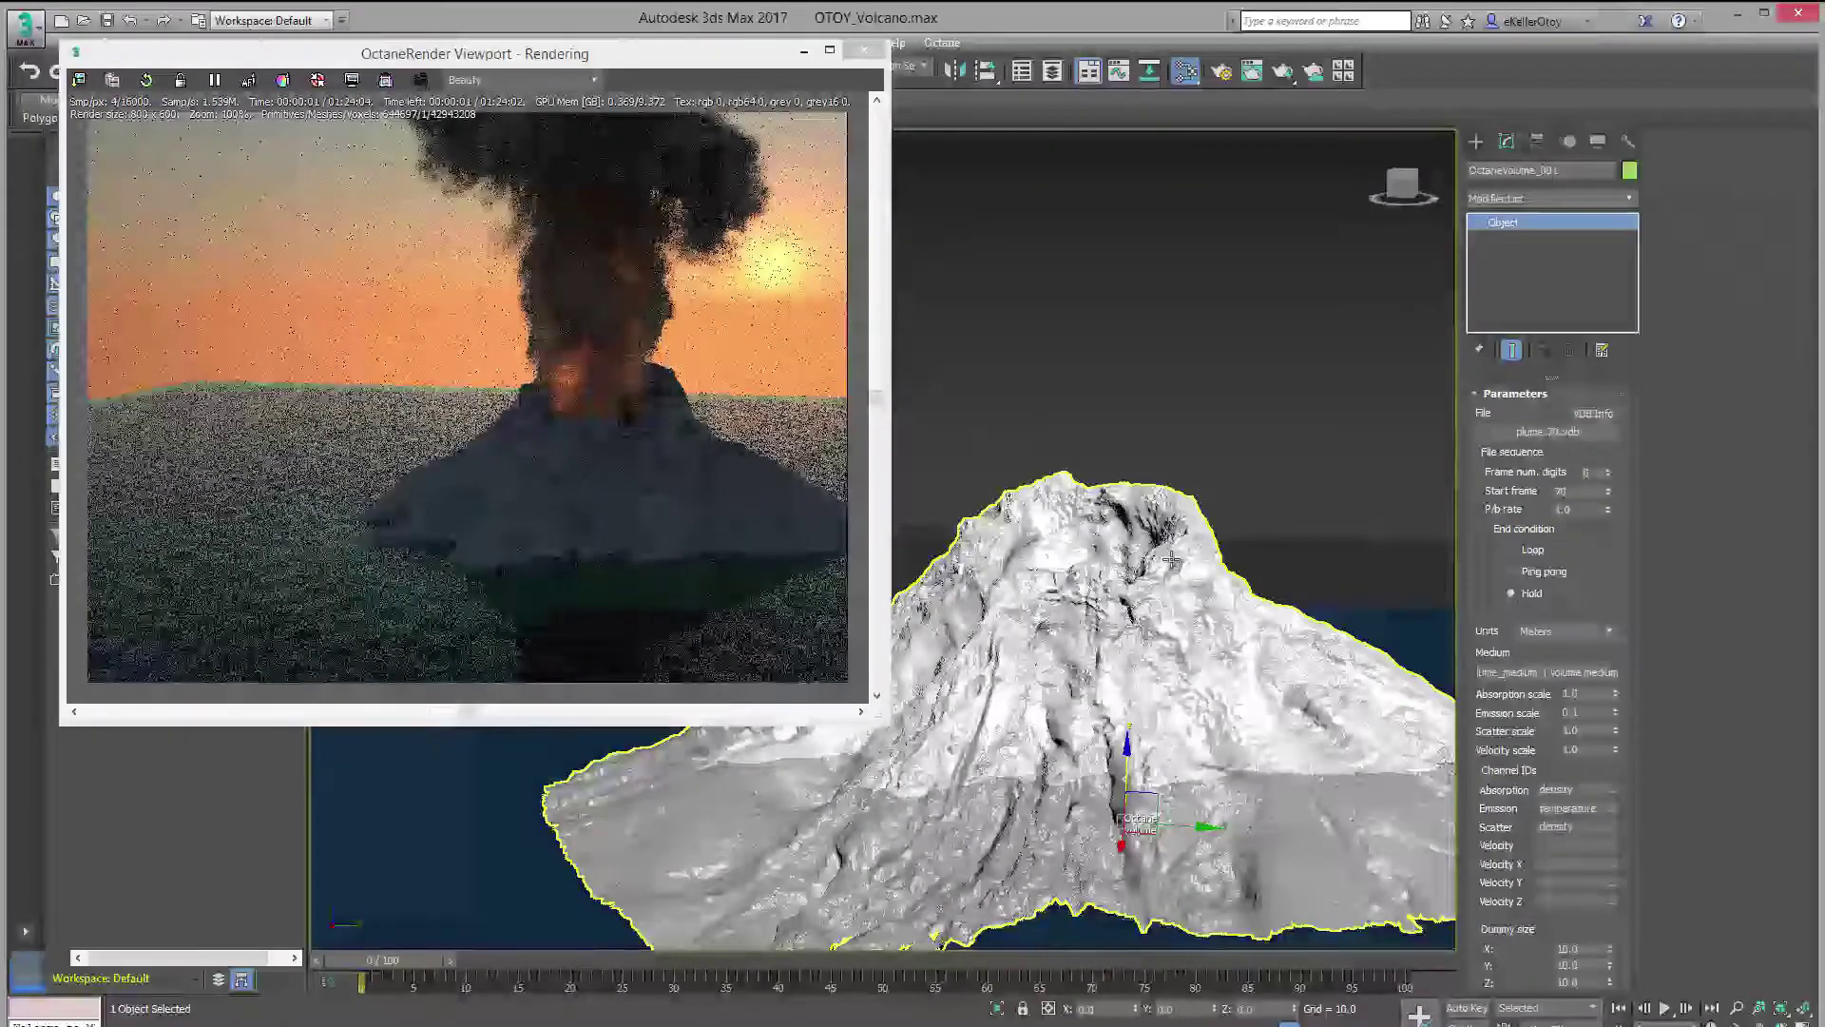
pyautogui.keyDown('alt'); pyautogui.moveTo(1170, 559); pyautogui.dragTo(1120, 558, button='middle'); pyautogui.keyUp('alt')
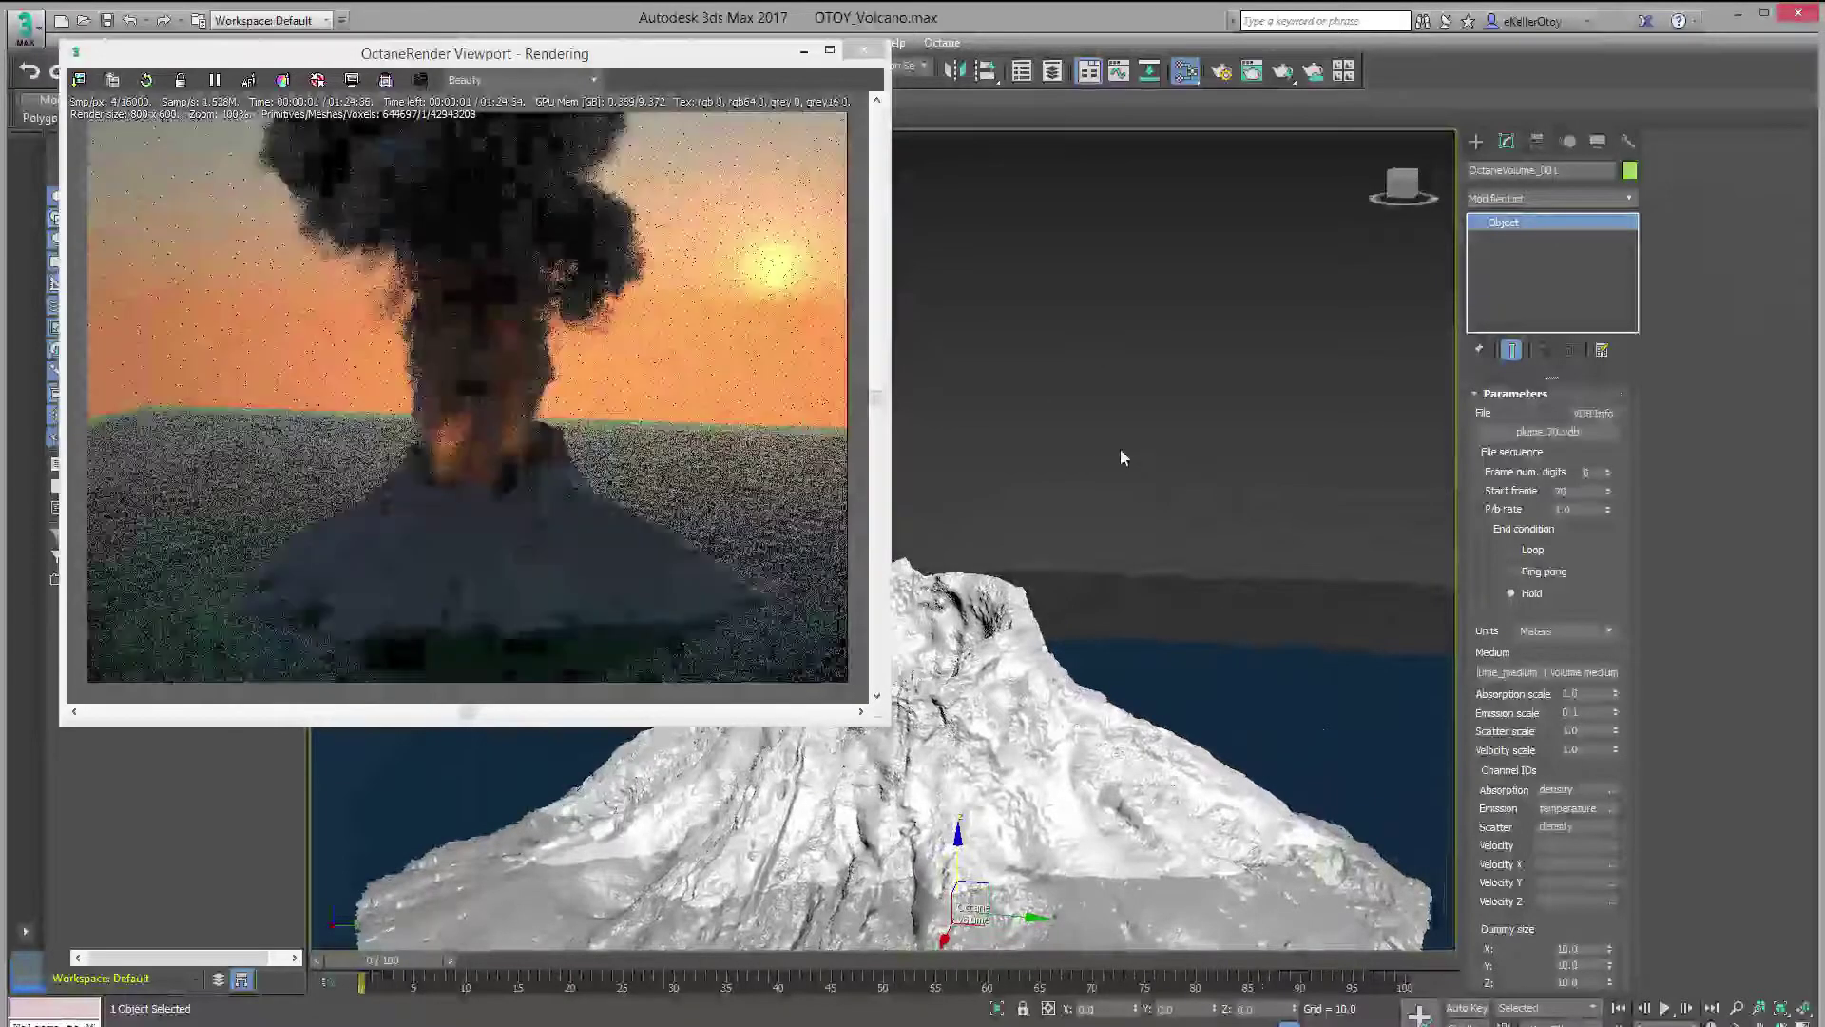
pyautogui.keyDown('alt'); pyautogui.moveTo(1155, 632); pyautogui.dragTo(1059, 603, button='middle'); pyautogui.keyUp('alt')
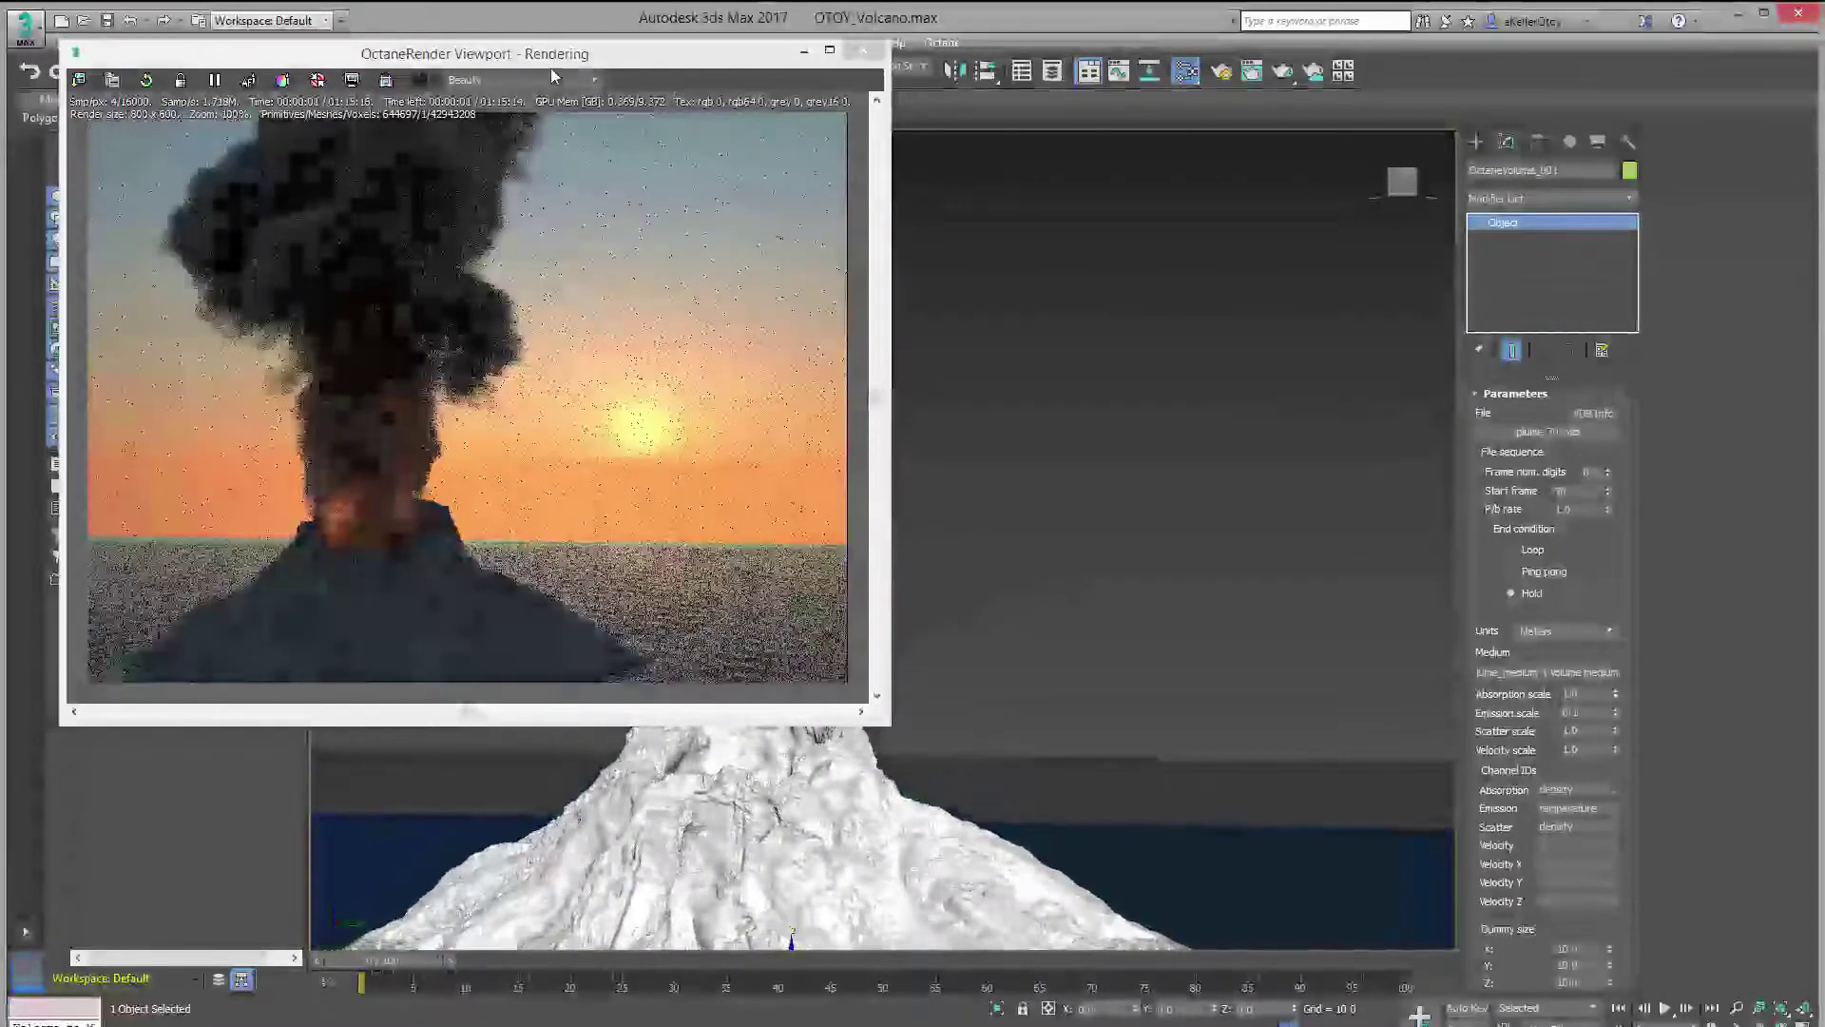
pyautogui.moveTo(573, 54); pyautogui.dragTo(882, 64)
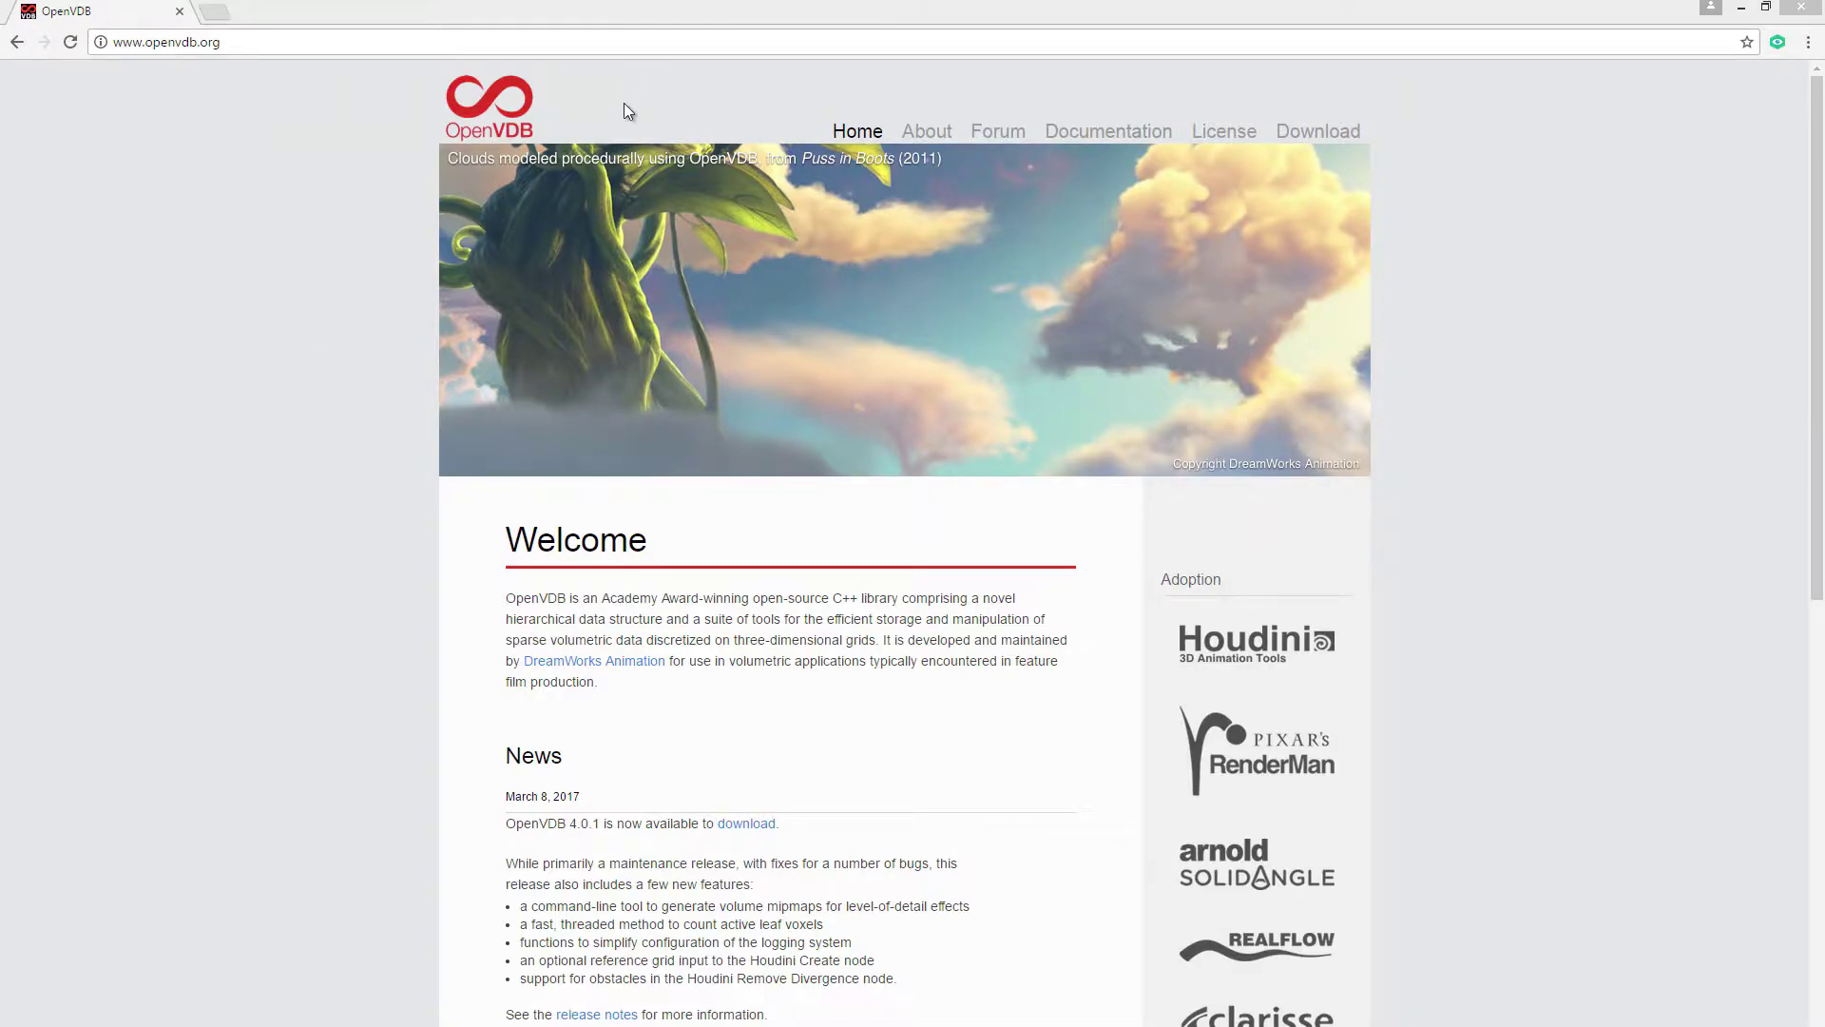
# - Switch to the OpenVDB website, open its Download page and look through the sample volumetric models
pyautogui.click(1316, 133)
pyautogui.scroll(-20, 194, 552)
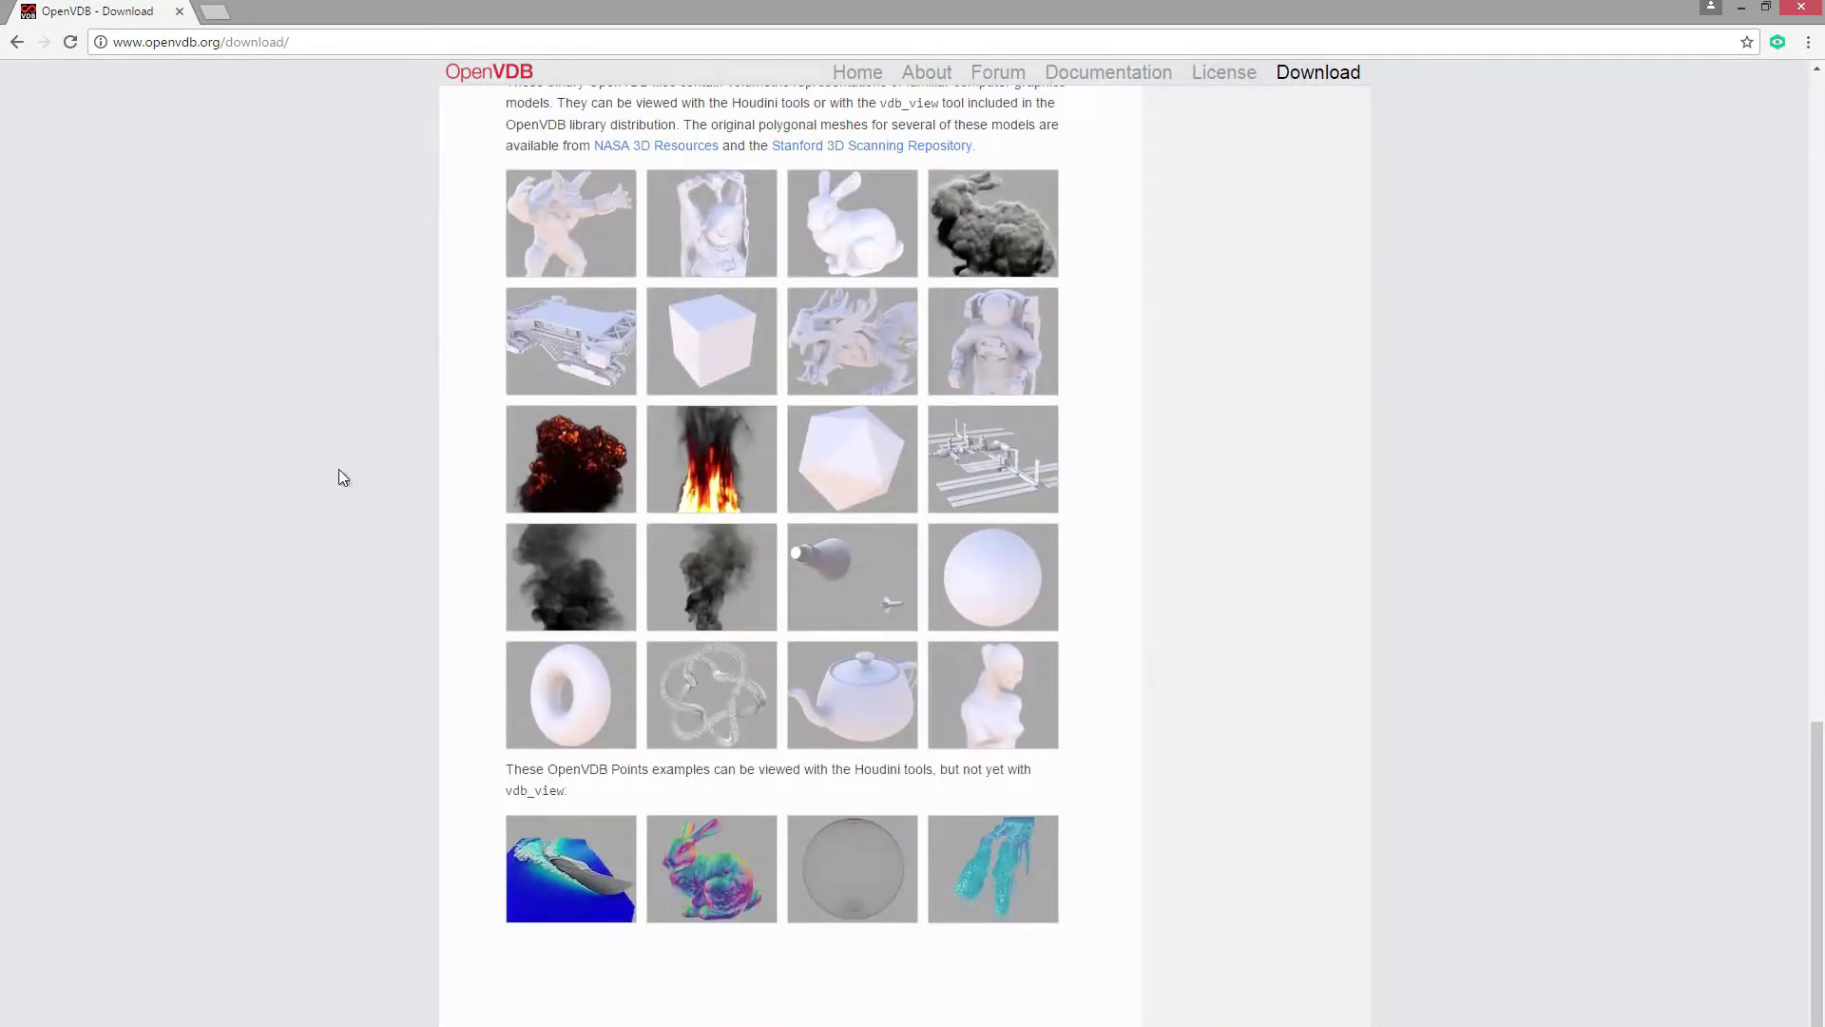
pyautogui.moveTo(744, 362)
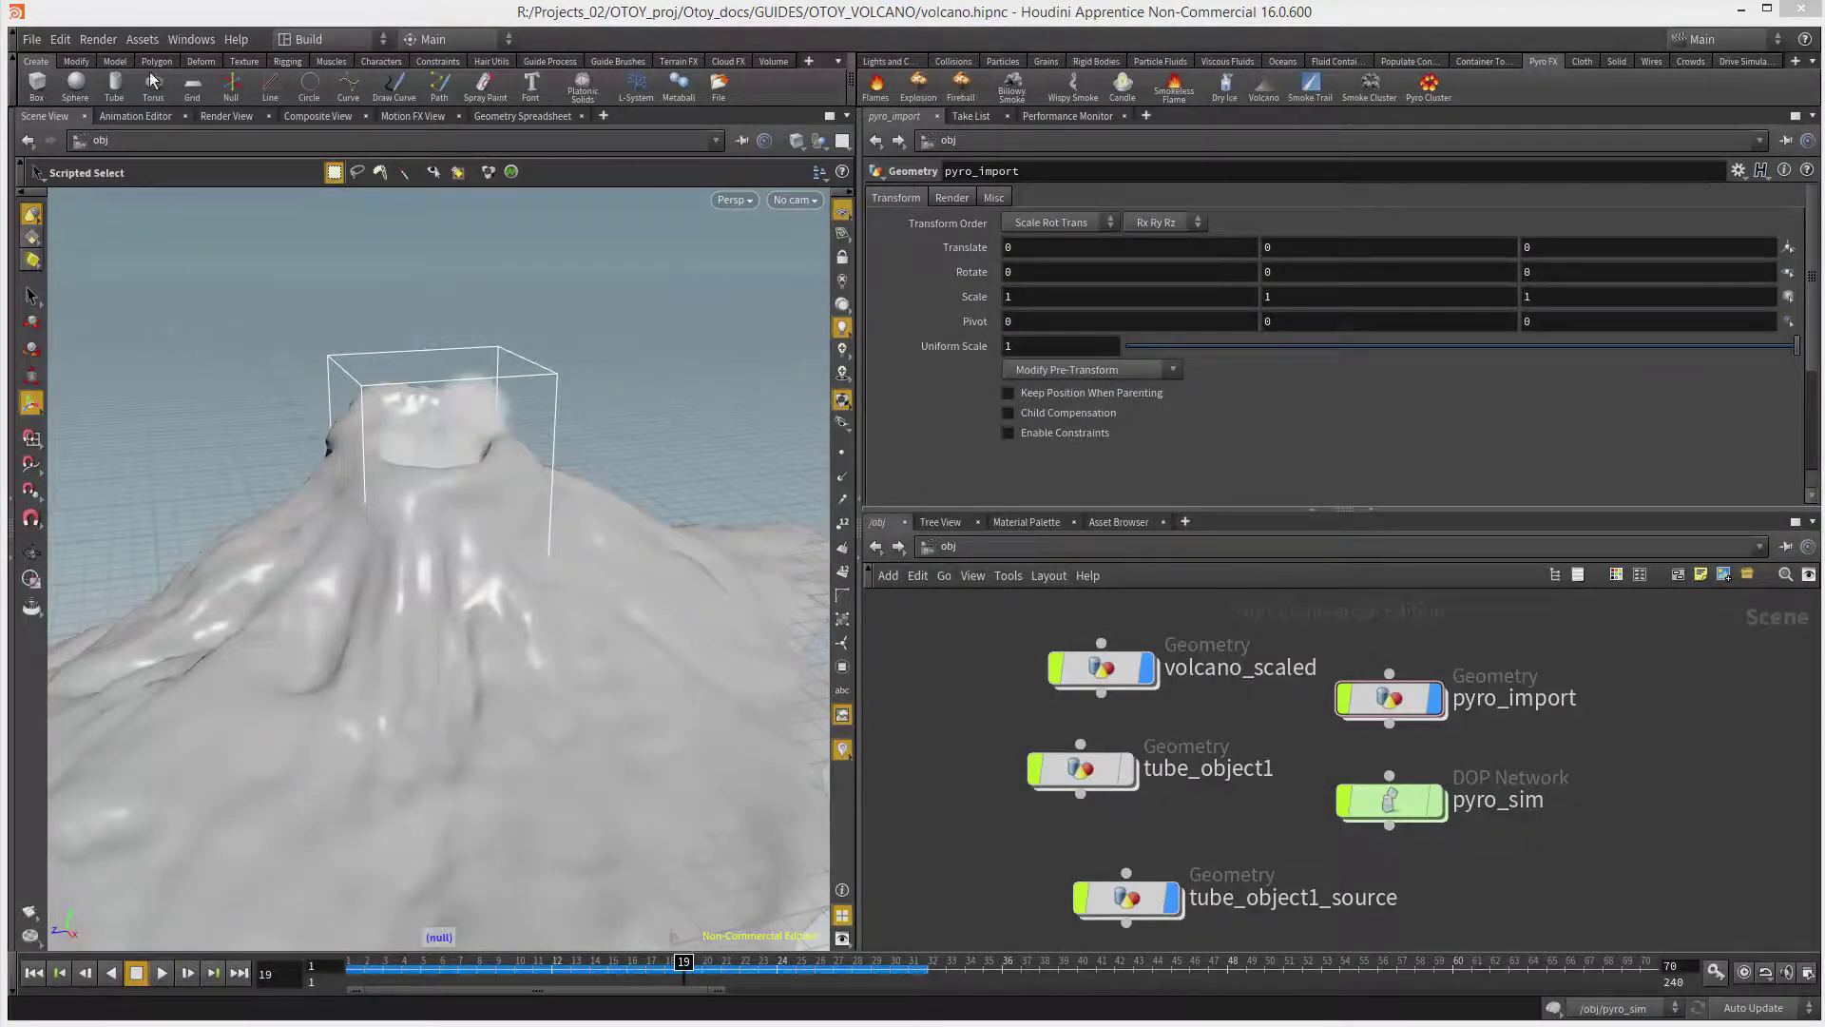
# - Switch to Houdini and check which formats the volcano scene can be exported to
pyautogui.click(32, 39)
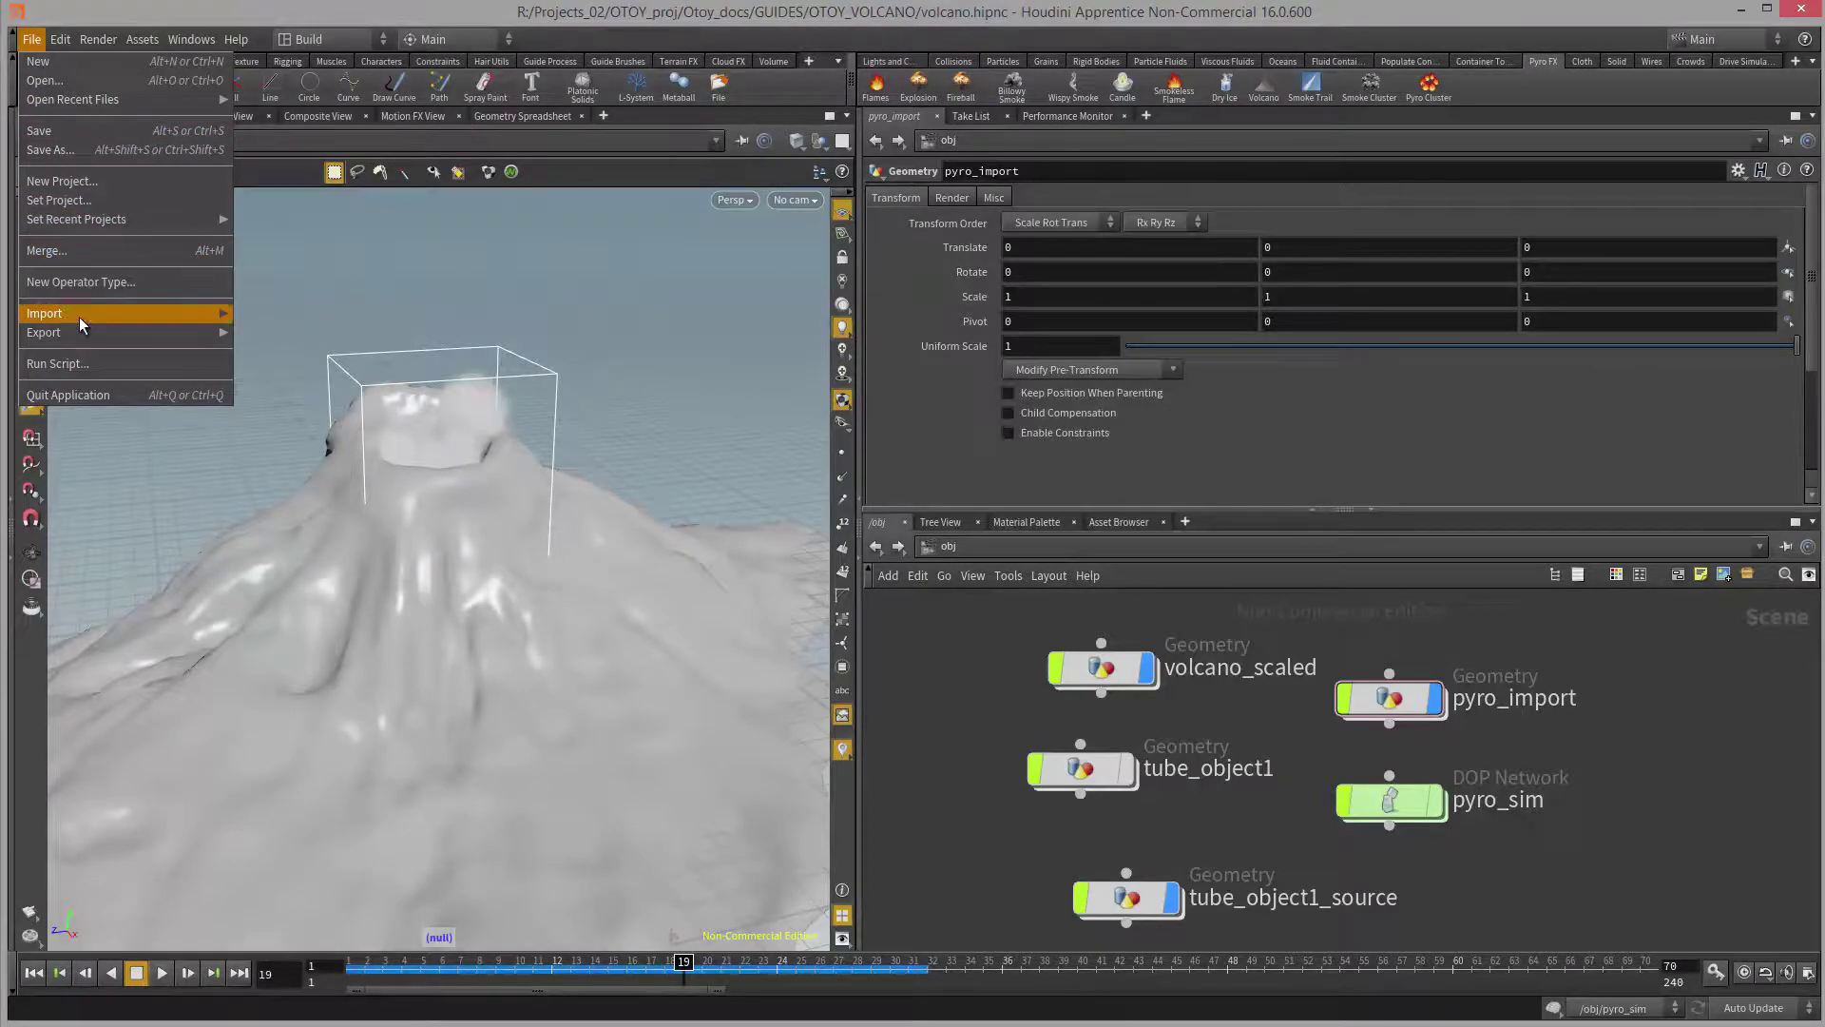
pyautogui.moveTo(80, 315)
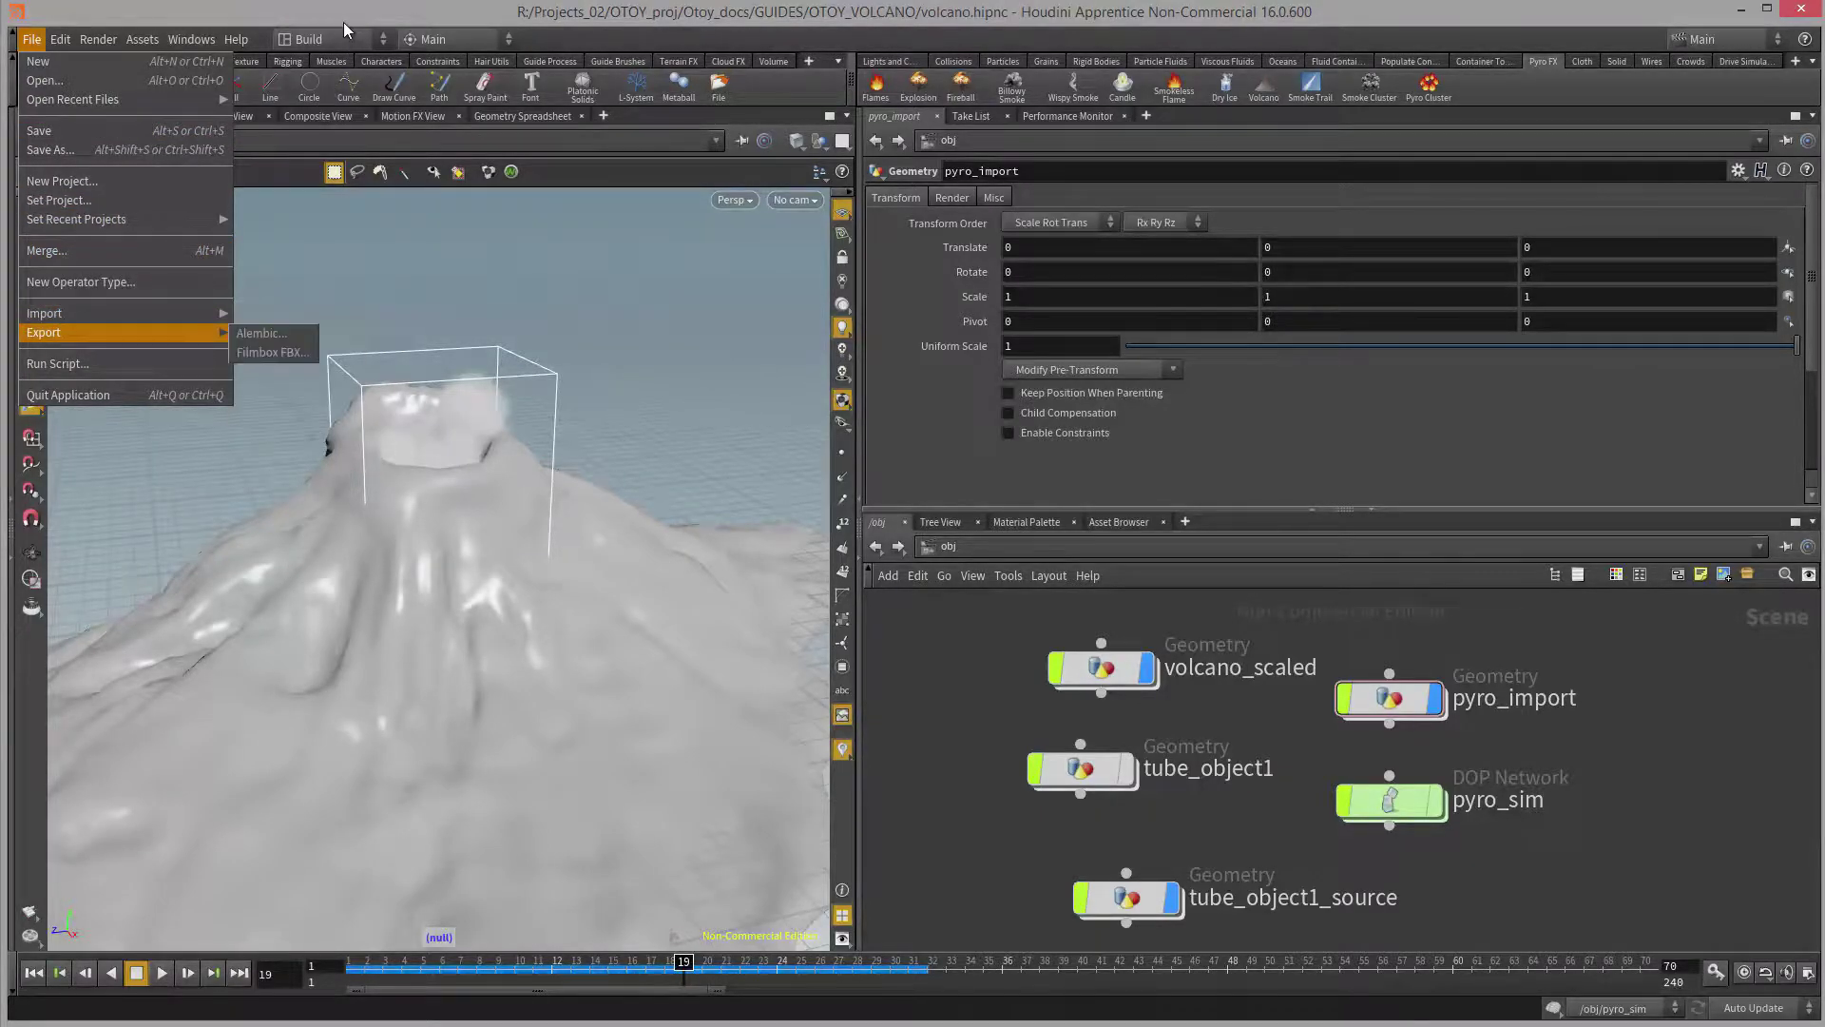
pyautogui.press('Escape')
# - Select tube_object1 and advance the simulation to frame 27 while viewing the volcano's crater
pyautogui.moveTo(505, 468)
pyautogui.mouseDown()
pyautogui.moveTo(440, 475)
pyautogui.moveTo(505, 456)
pyautogui.moveTo(518, 413)
pyautogui.moveTo(447, 419)
pyautogui.moveTo(530, 469)
pyautogui.mouseUp()
pyautogui.press('s')
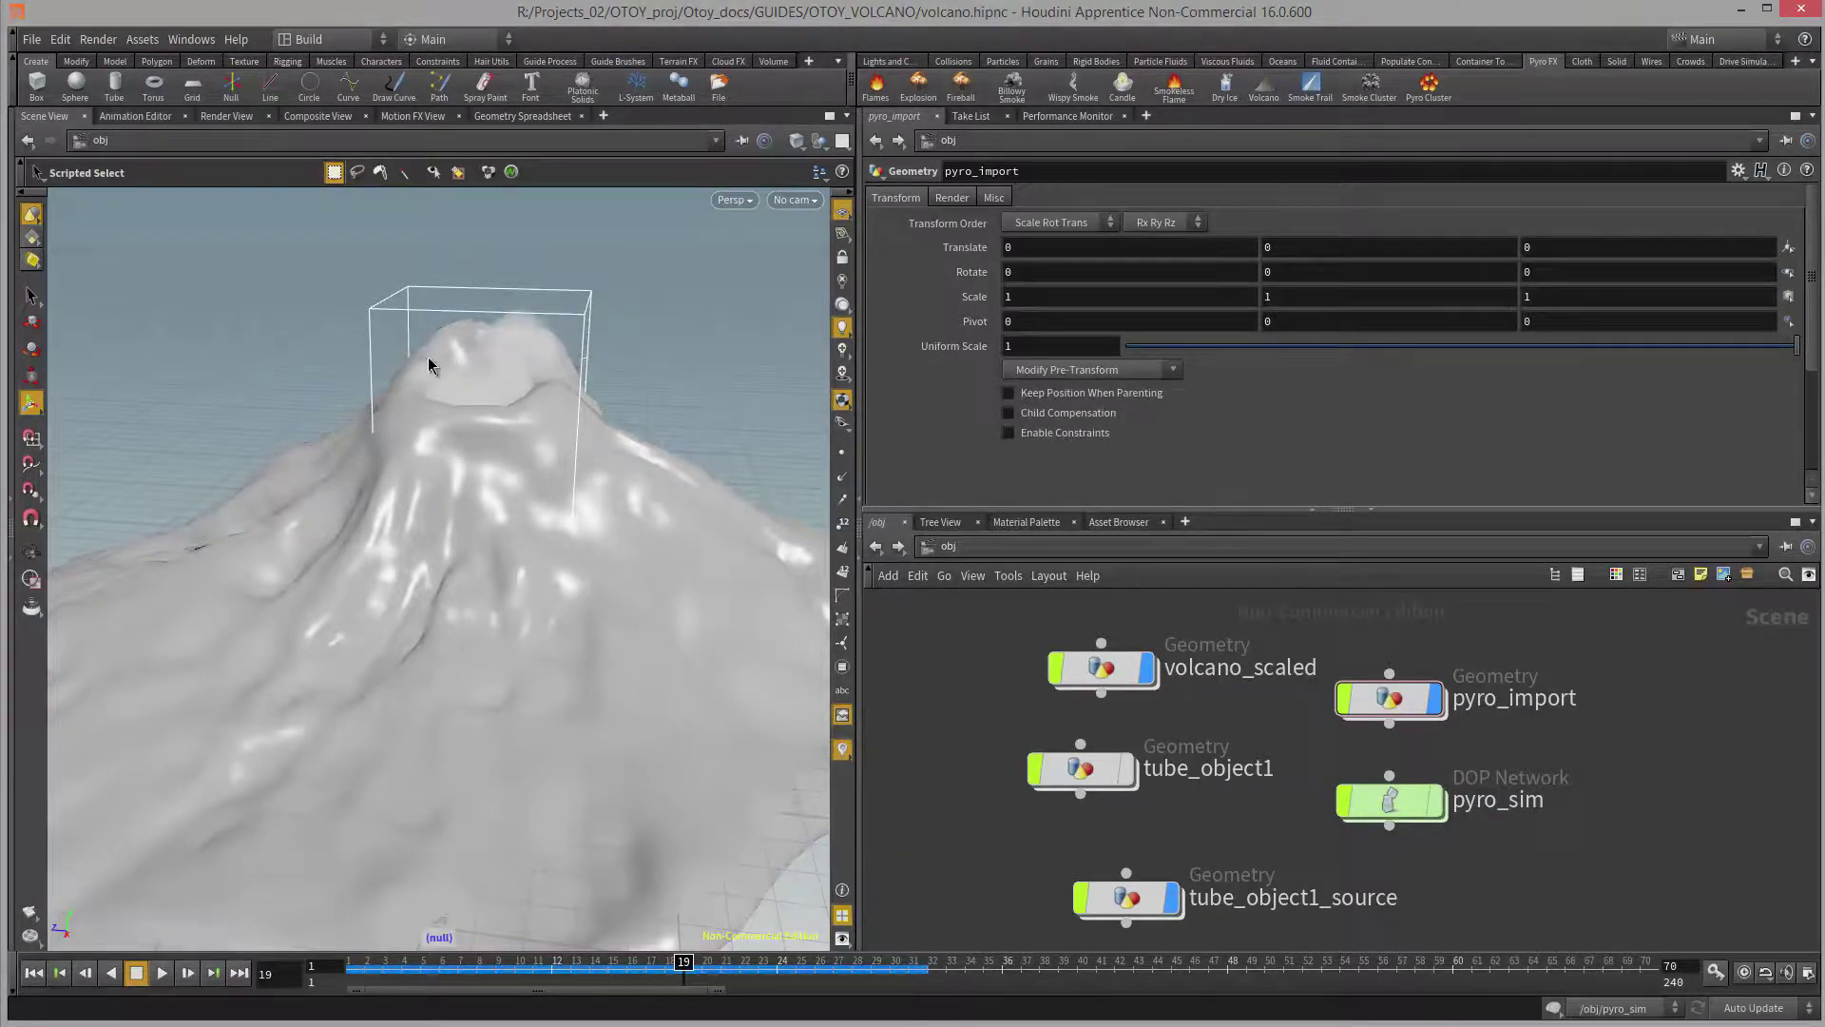
pyautogui.keyDown('alt'); pyautogui.moveTo(482, 466); pyautogui.dragTo(443, 505); pyautogui.keyUp('alt')
pyautogui.press('Escape')
pyautogui.moveTo(486, 613); pyautogui.dragTo(460, 538)
pyautogui.press('s')
pyautogui.click(1036, 772)
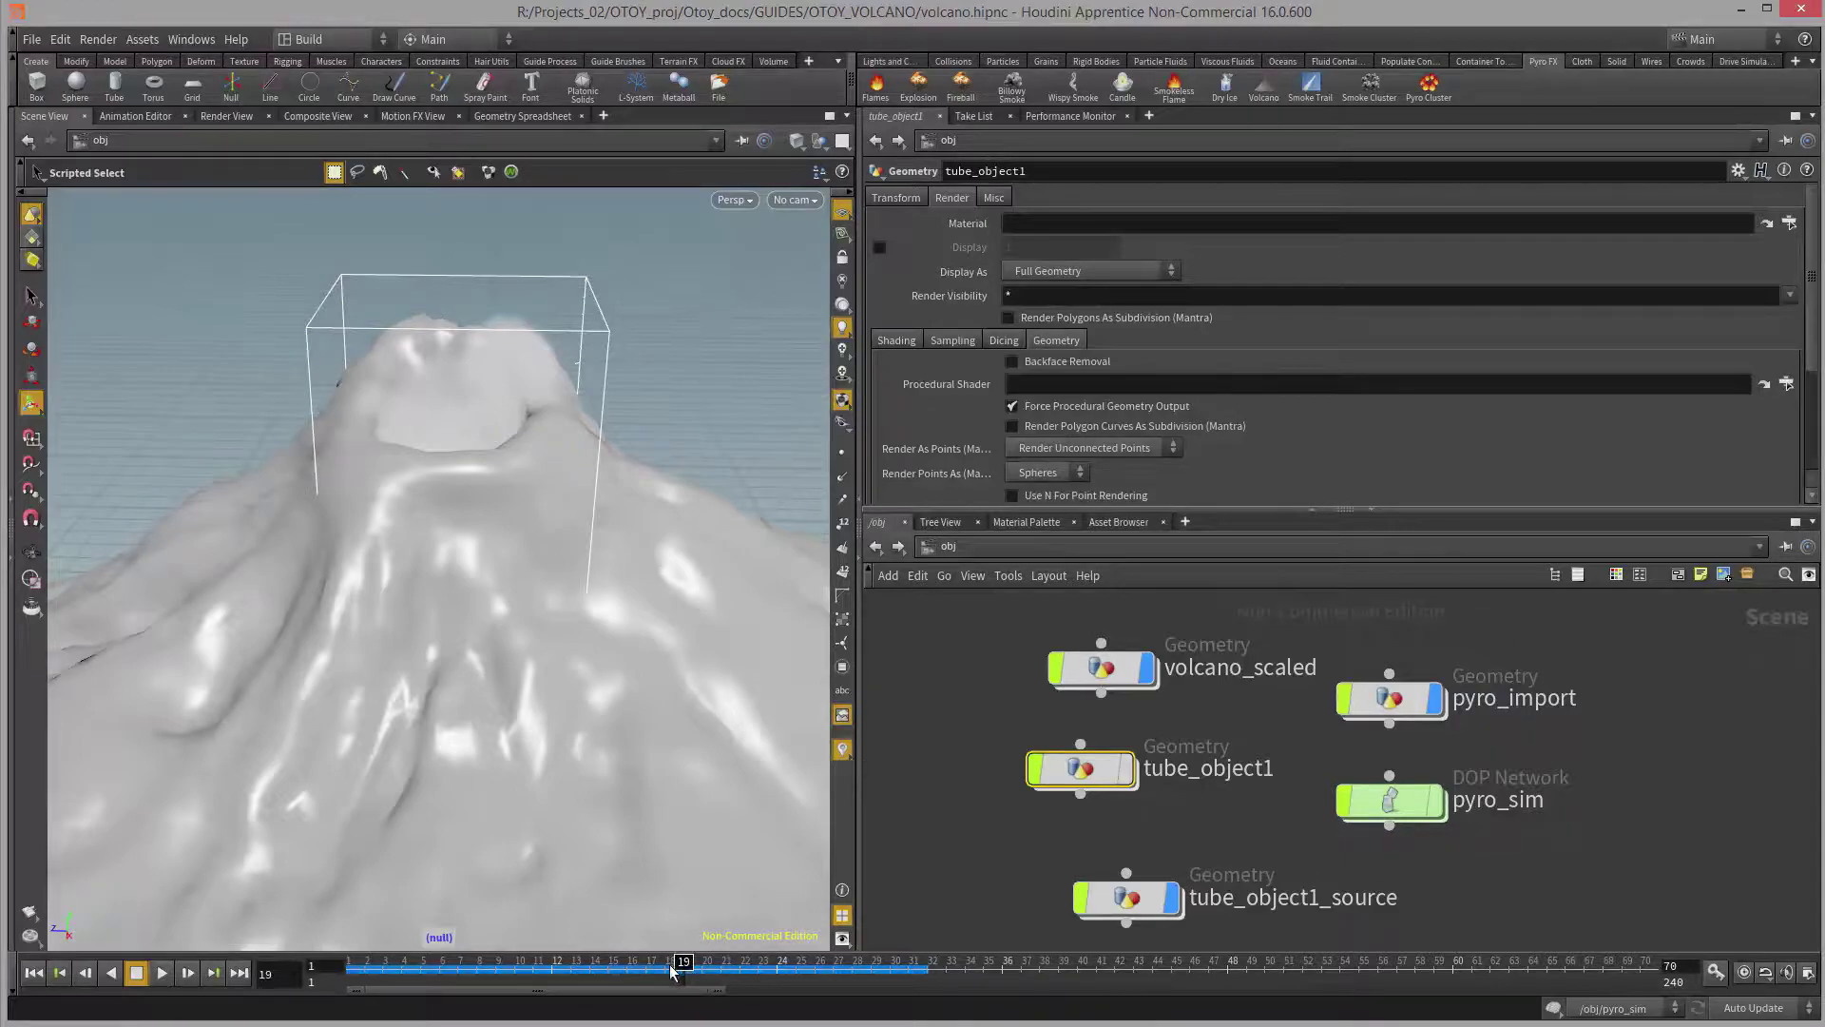
pyautogui.moveTo(684, 962); pyautogui.dragTo(836, 964)
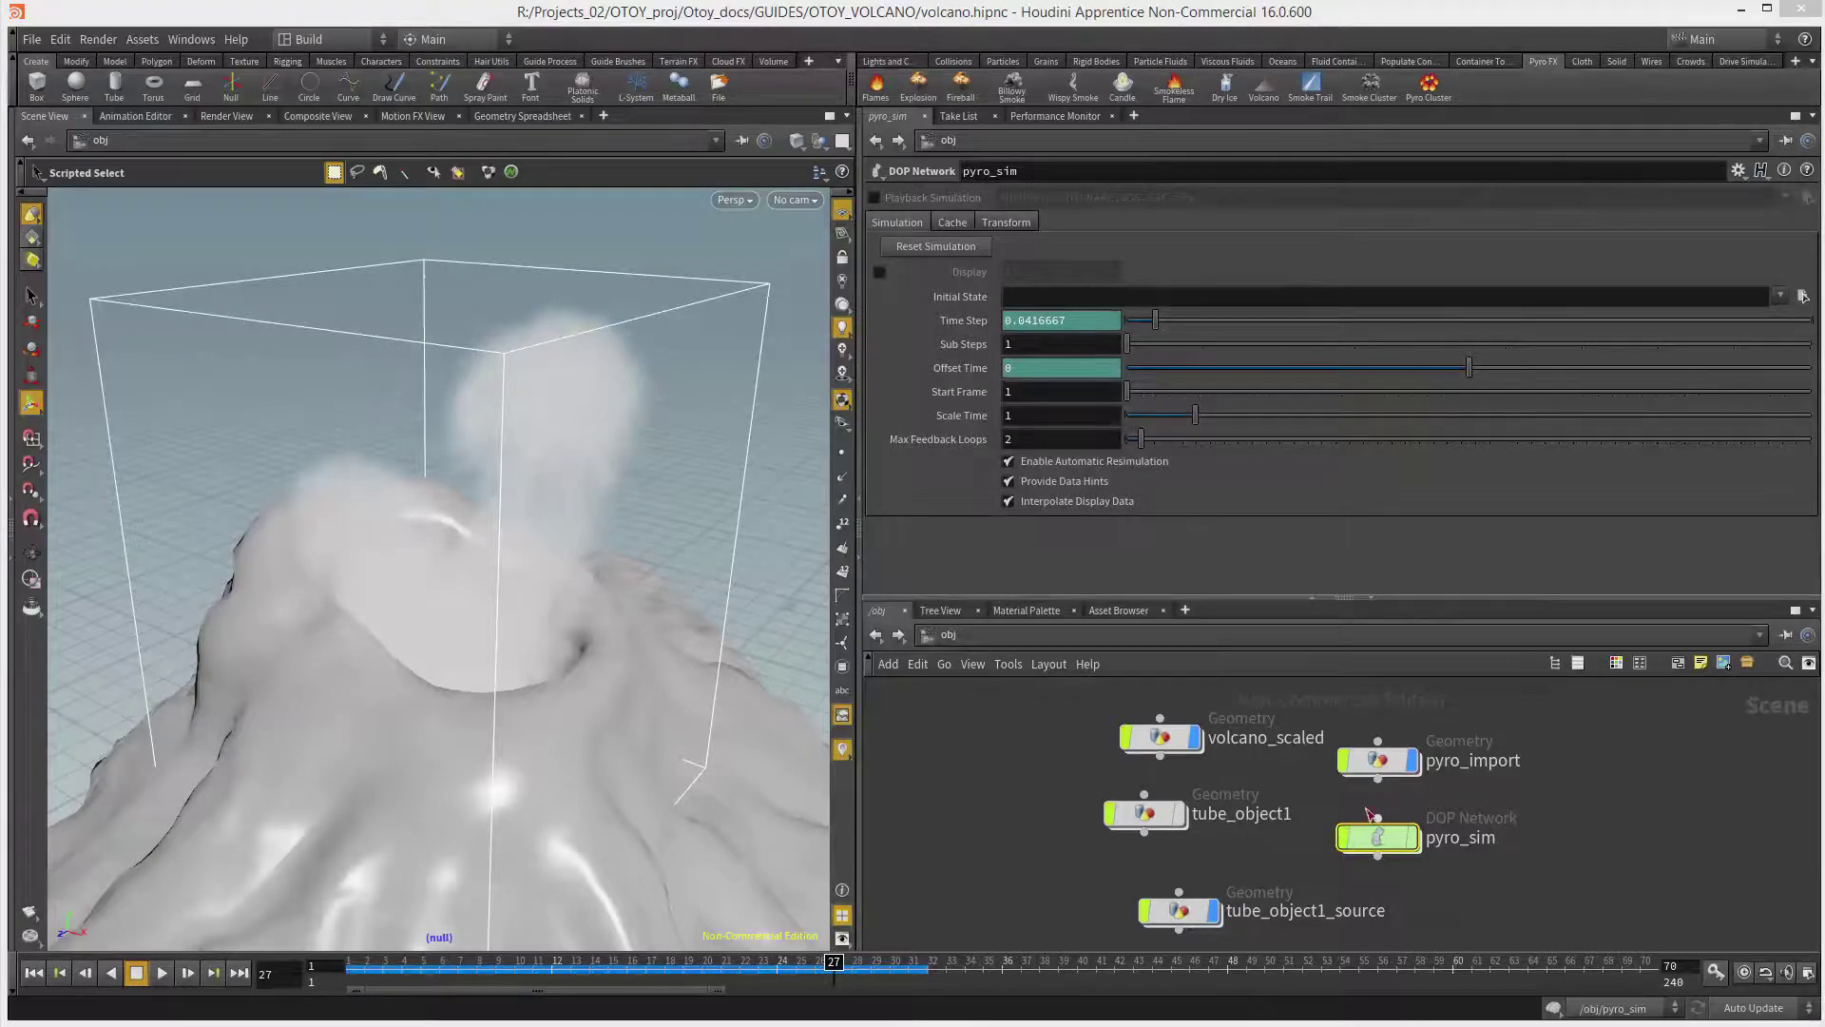
# - Open the pyro_import geometry node's internal network and bring its import and conversion nodes into close view
pyautogui.click(1383, 762)
pyautogui.doubleClick(1384, 762)
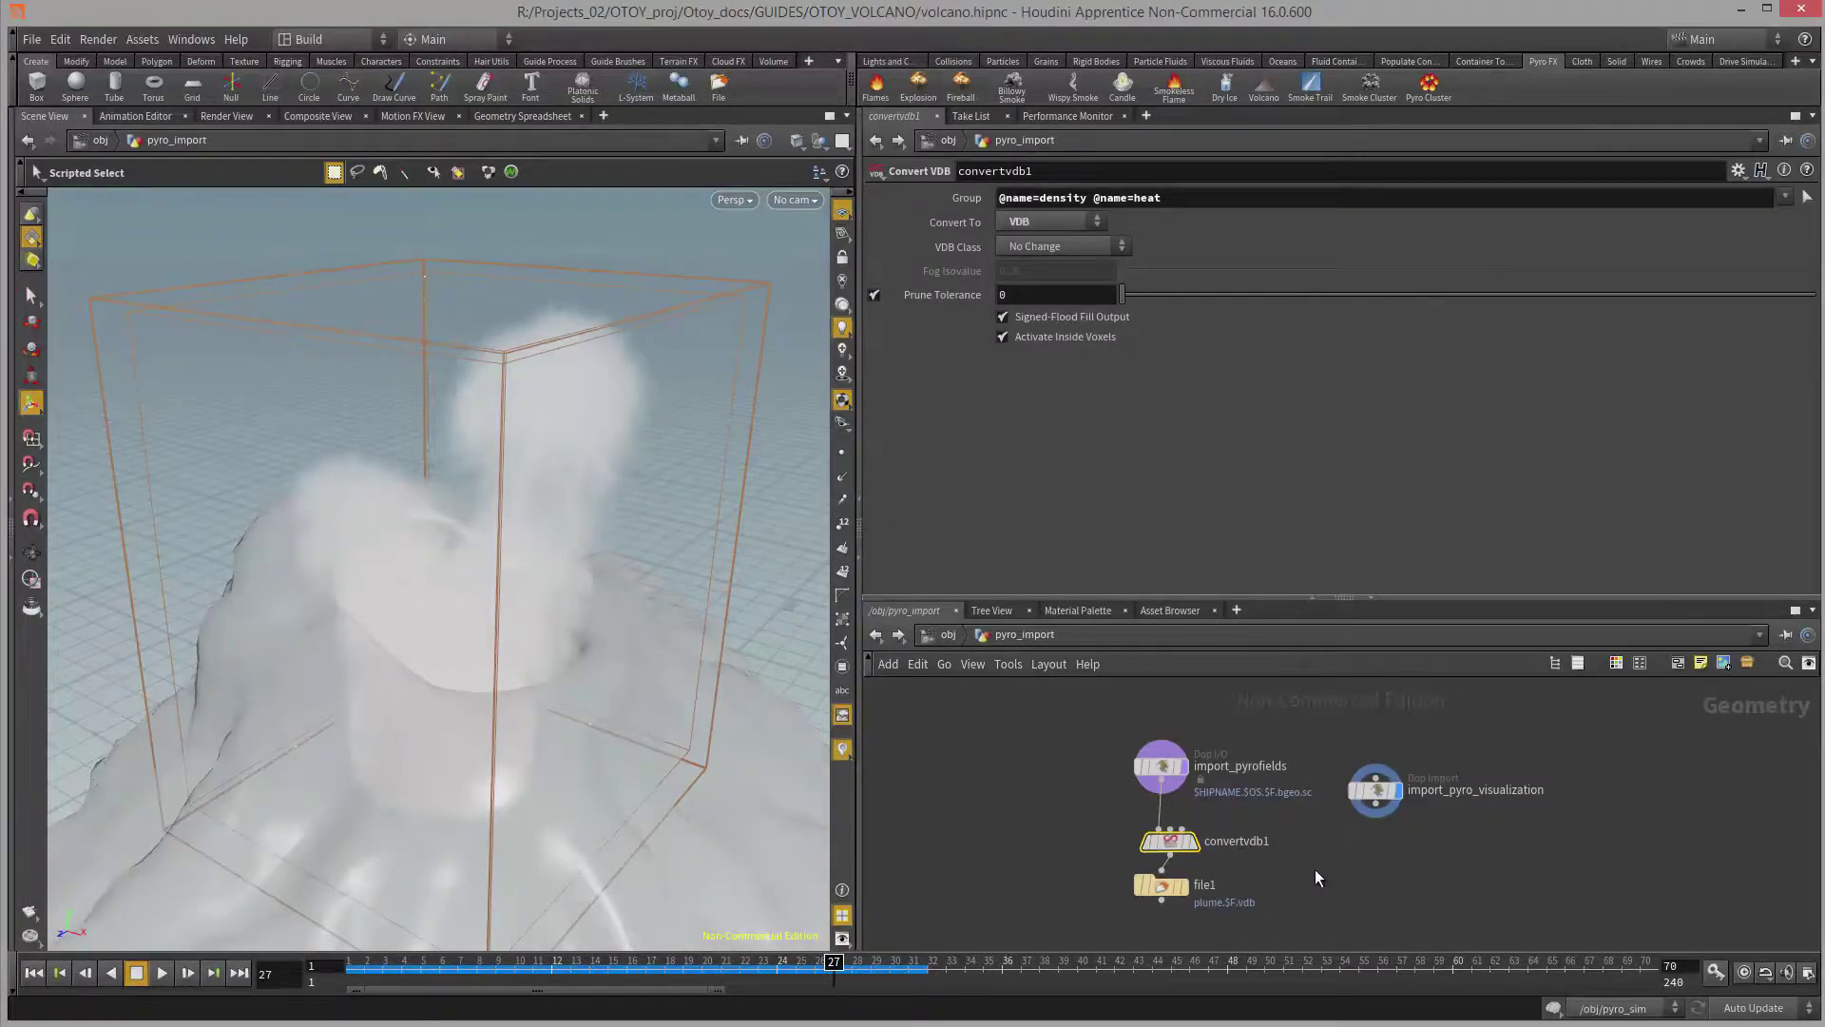
pyautogui.moveTo(1378, 789); pyautogui.dragTo(1298, 789)
pyautogui.scroll(5, 1226, 761)
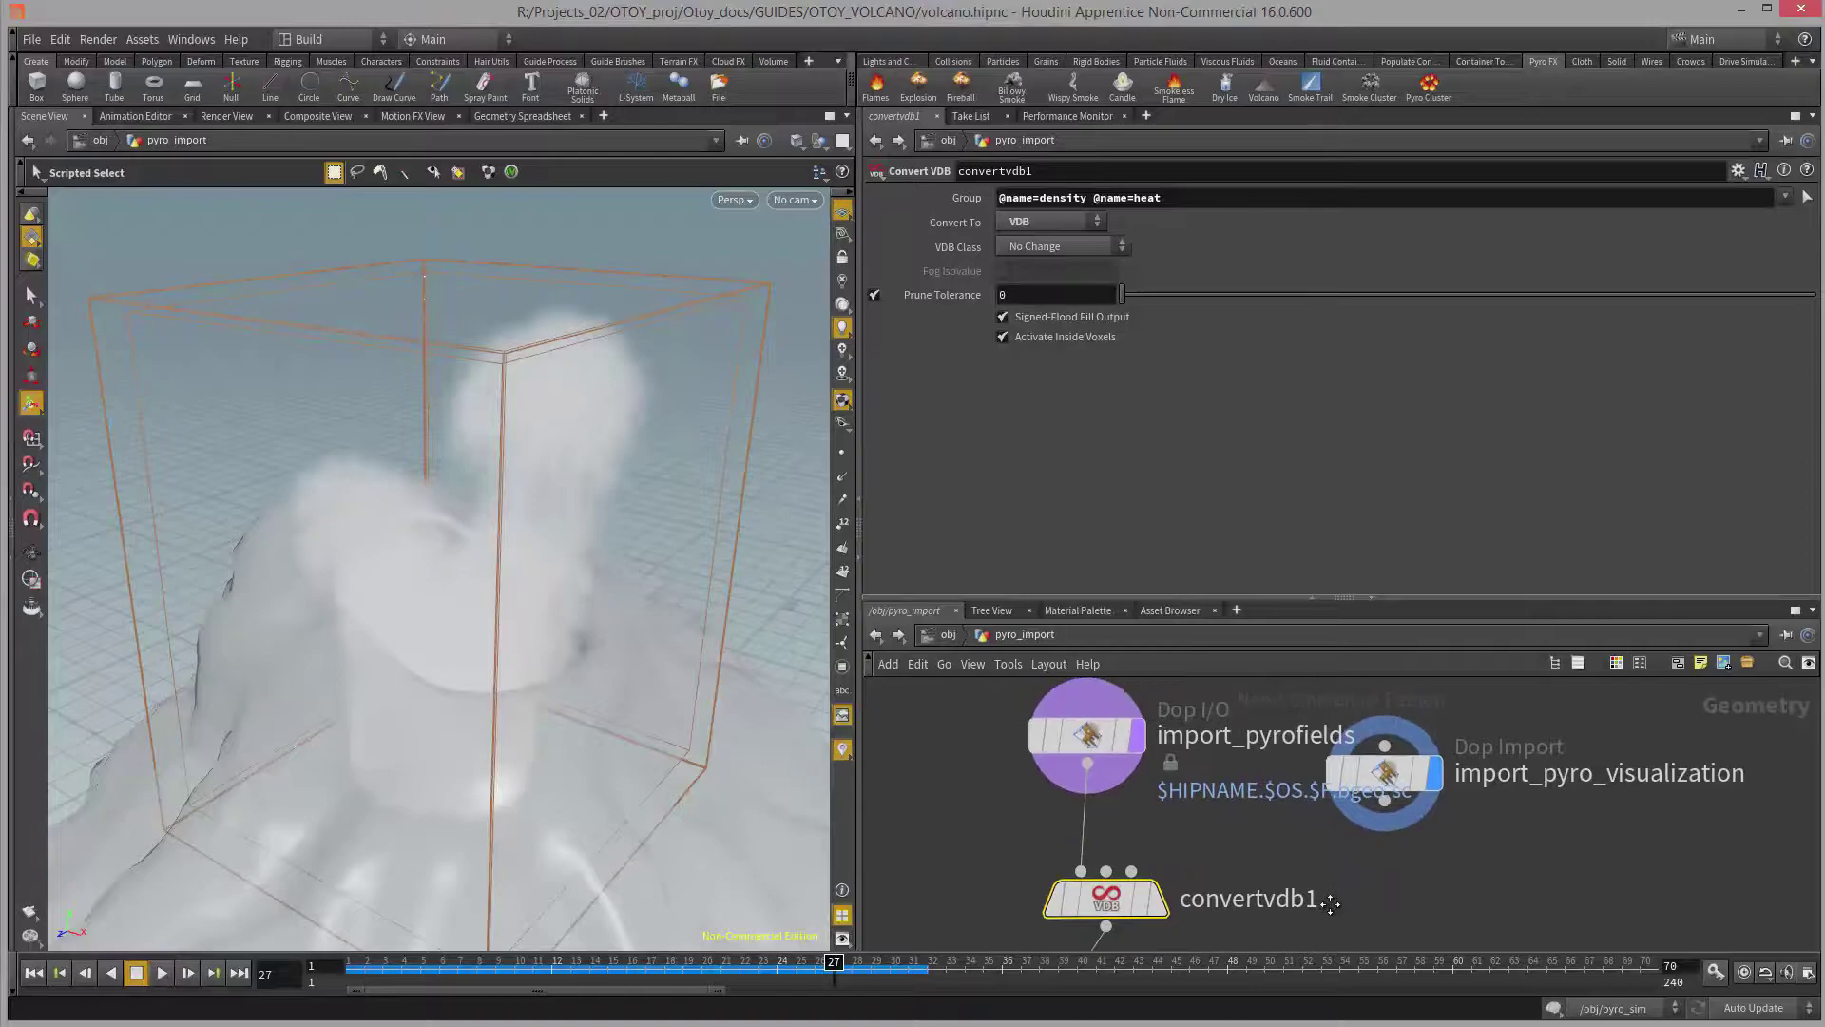
pyautogui.moveTo(1110, 784)
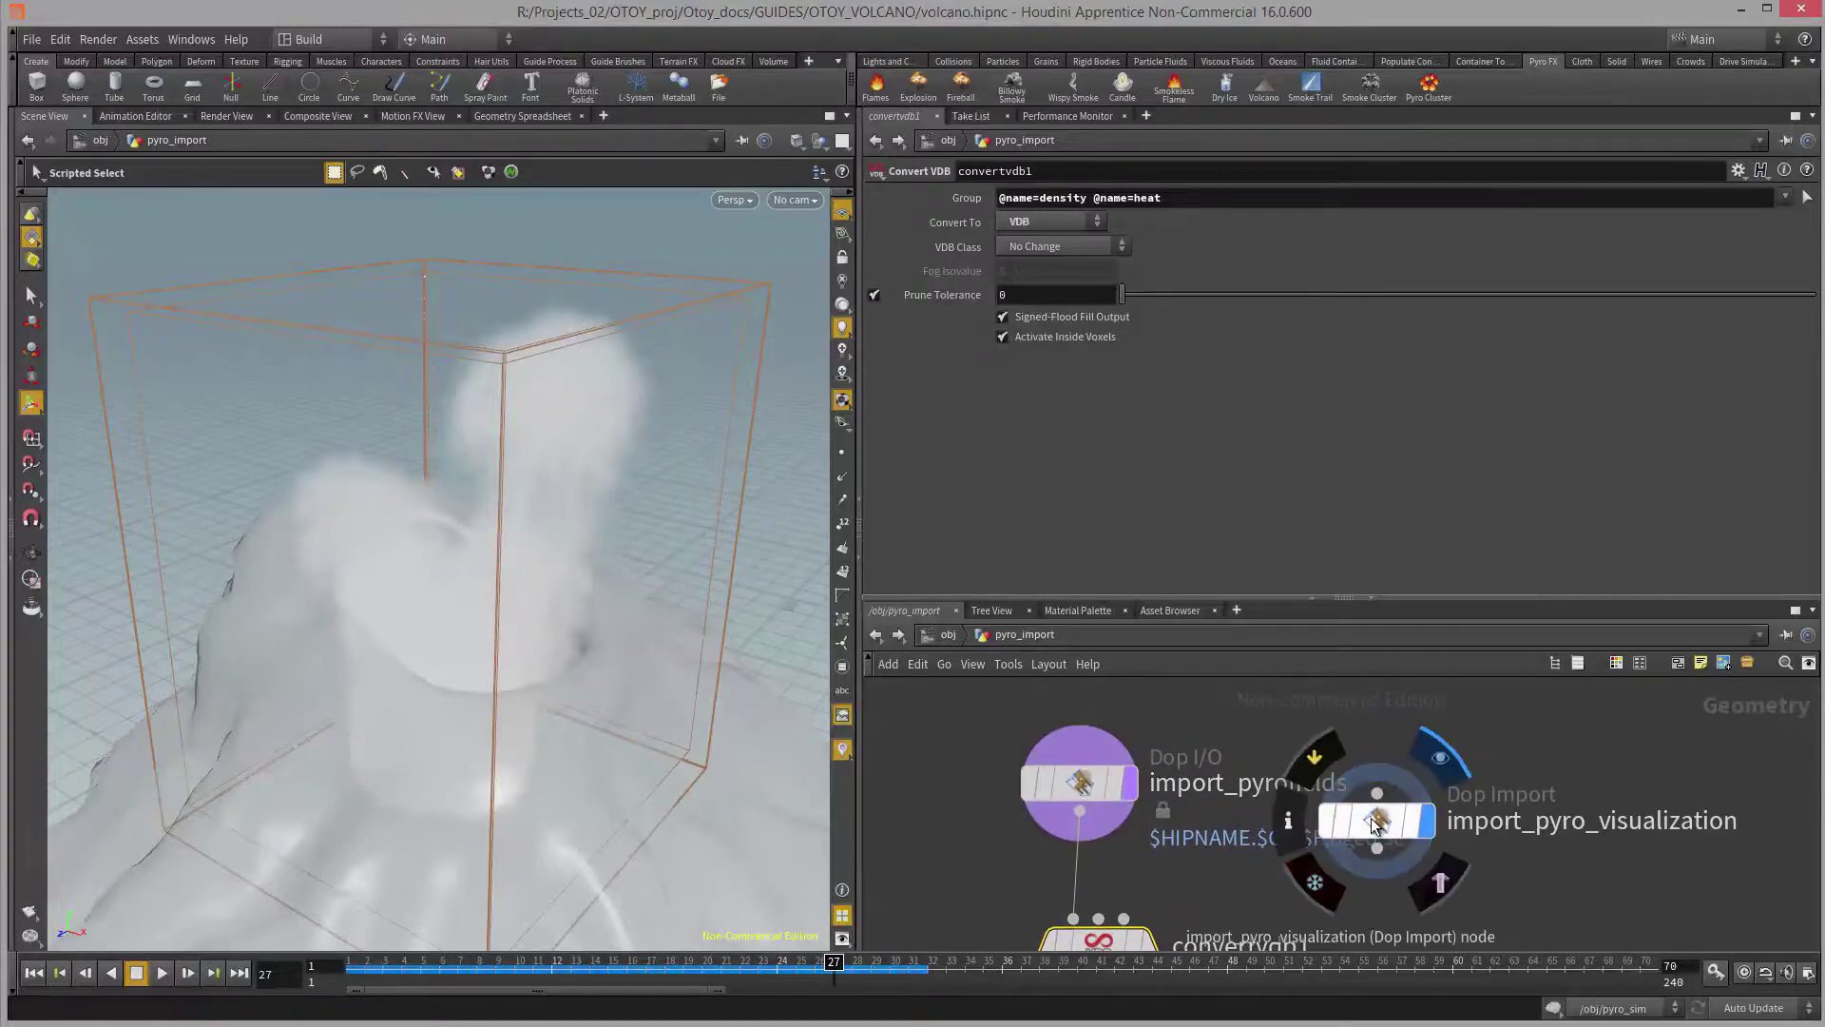
# - Enlarge the network editor and spread the nodes apart, placing convertvdb1 to the lower left of import_pyrofields
pyautogui.moveTo(1379, 829); pyautogui.dragTo(1335, 879)
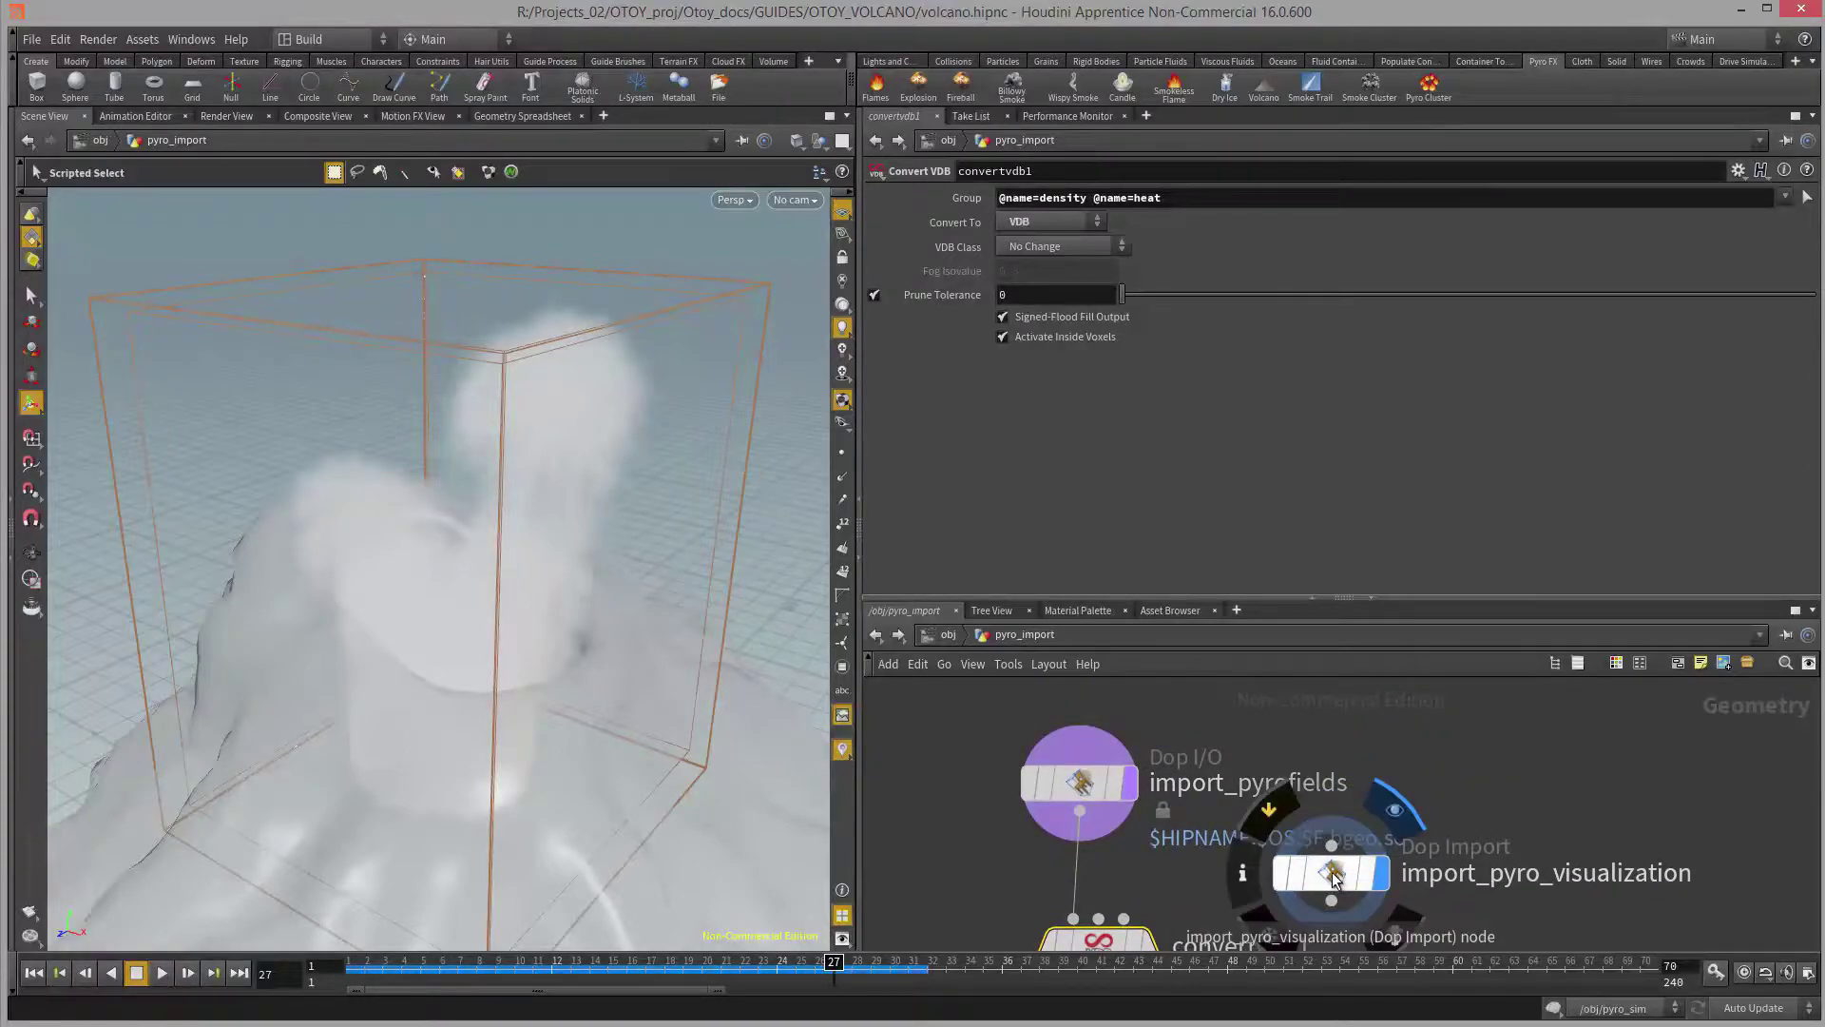
pyautogui.hotkey('ctrl', 'z')
pyautogui.moveTo(1281, 594); pyautogui.dragTo(1200, 400)
pyautogui.moveTo(1098, 678); pyautogui.dragTo(1120, 568)
pyautogui.moveTo(1151, 764); pyautogui.dragTo(1172, 827, button='middle')
pyautogui.moveTo(1121, 911); pyautogui.dragTo(983, 849)
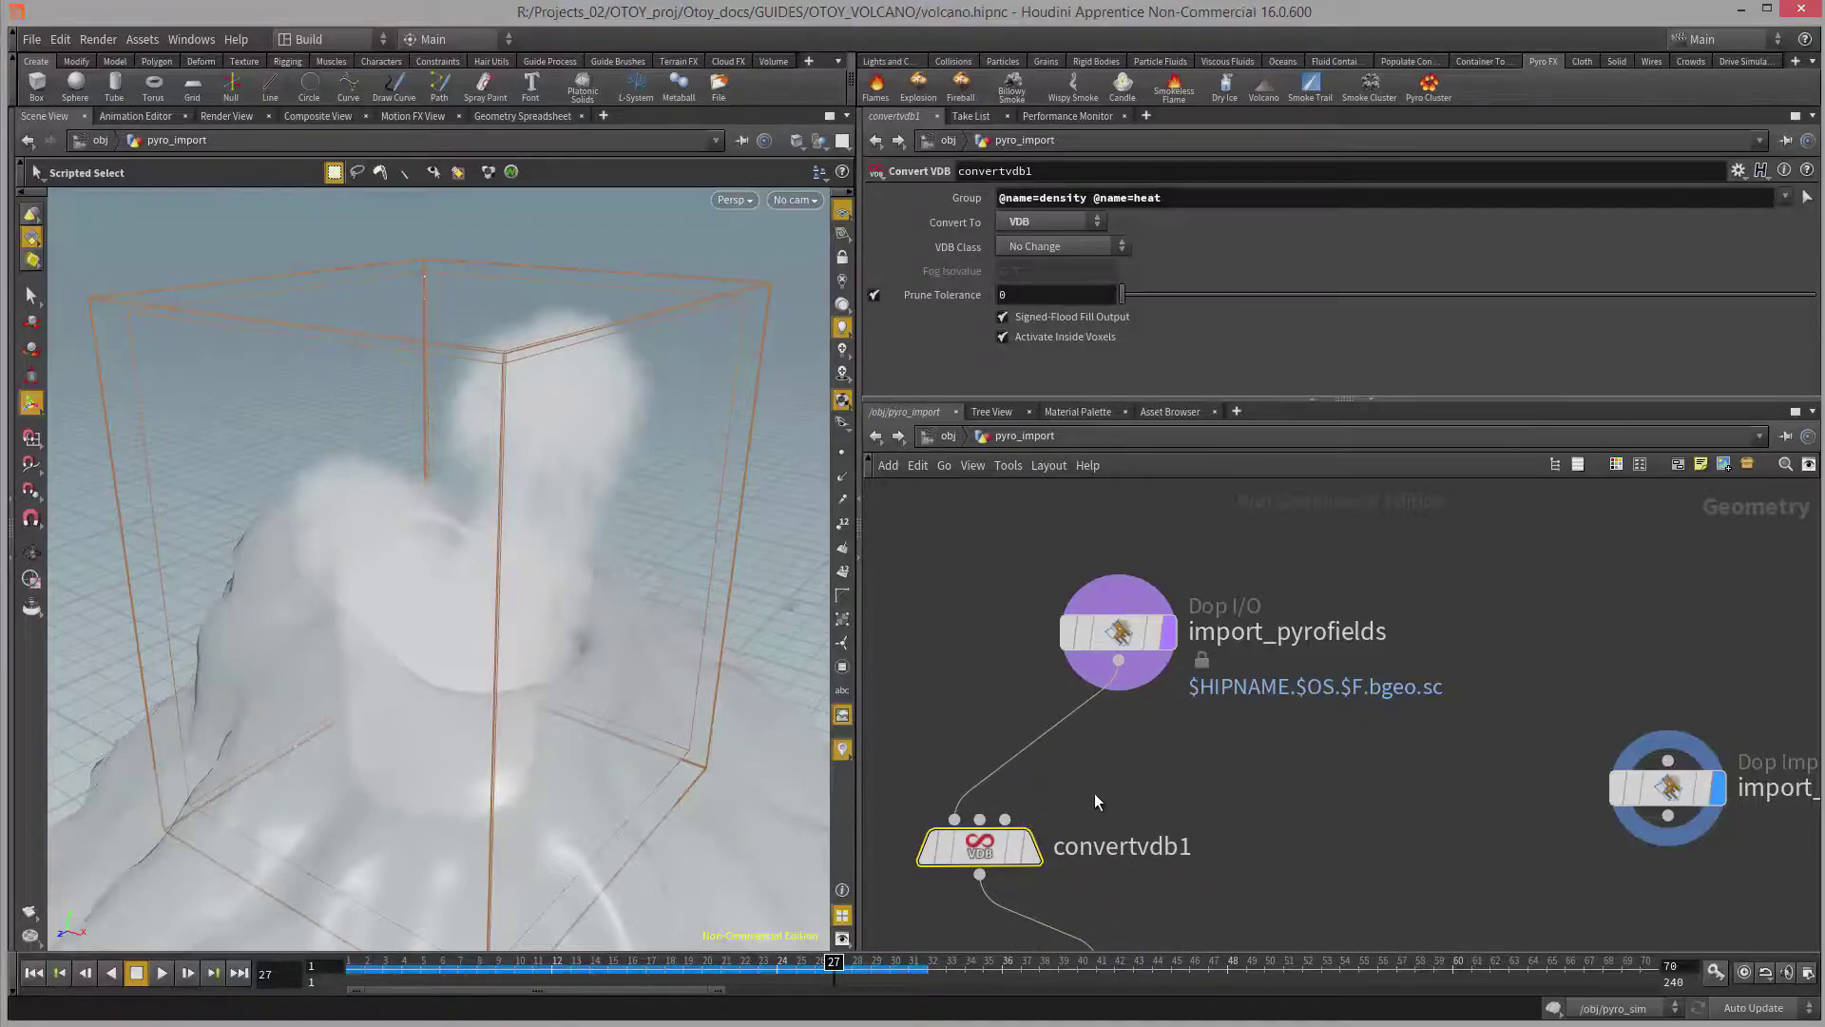
# - Add a Convert VDB node beside convertvdb1 and connect import_pyrofields' output to its first input
pyautogui.press('Tab')
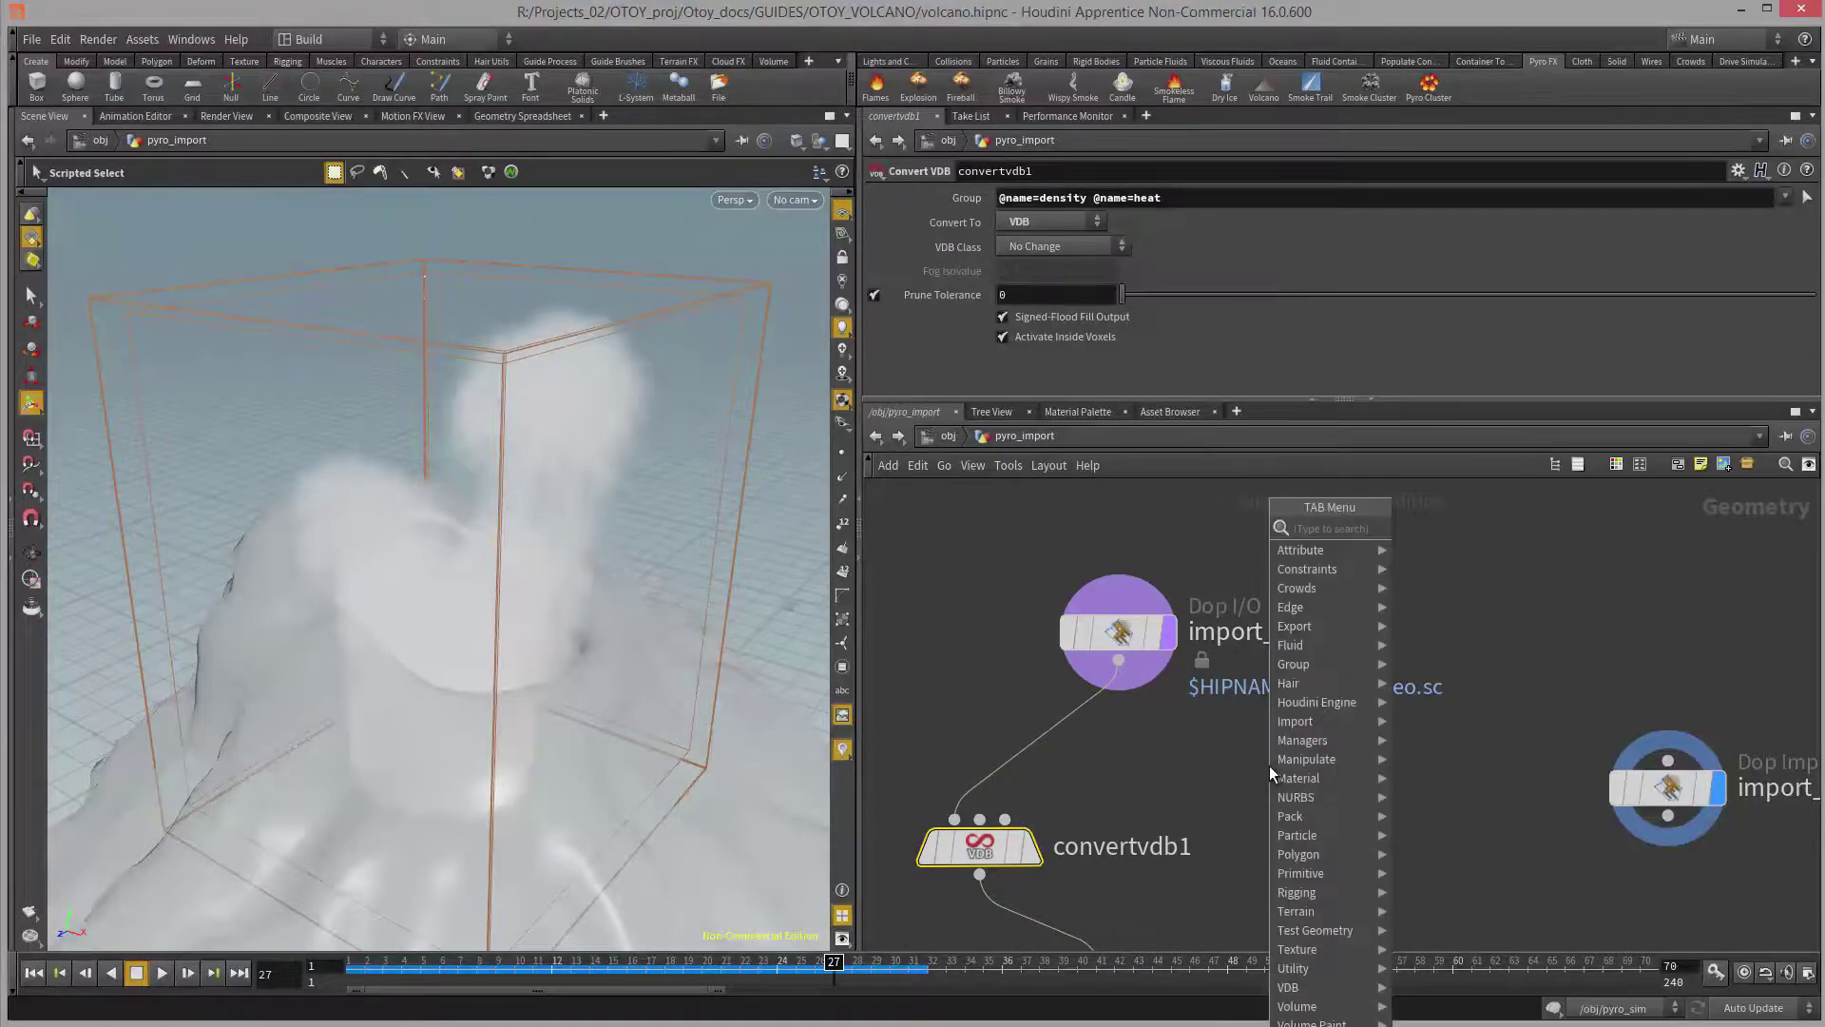
pyautogui.write('convert')
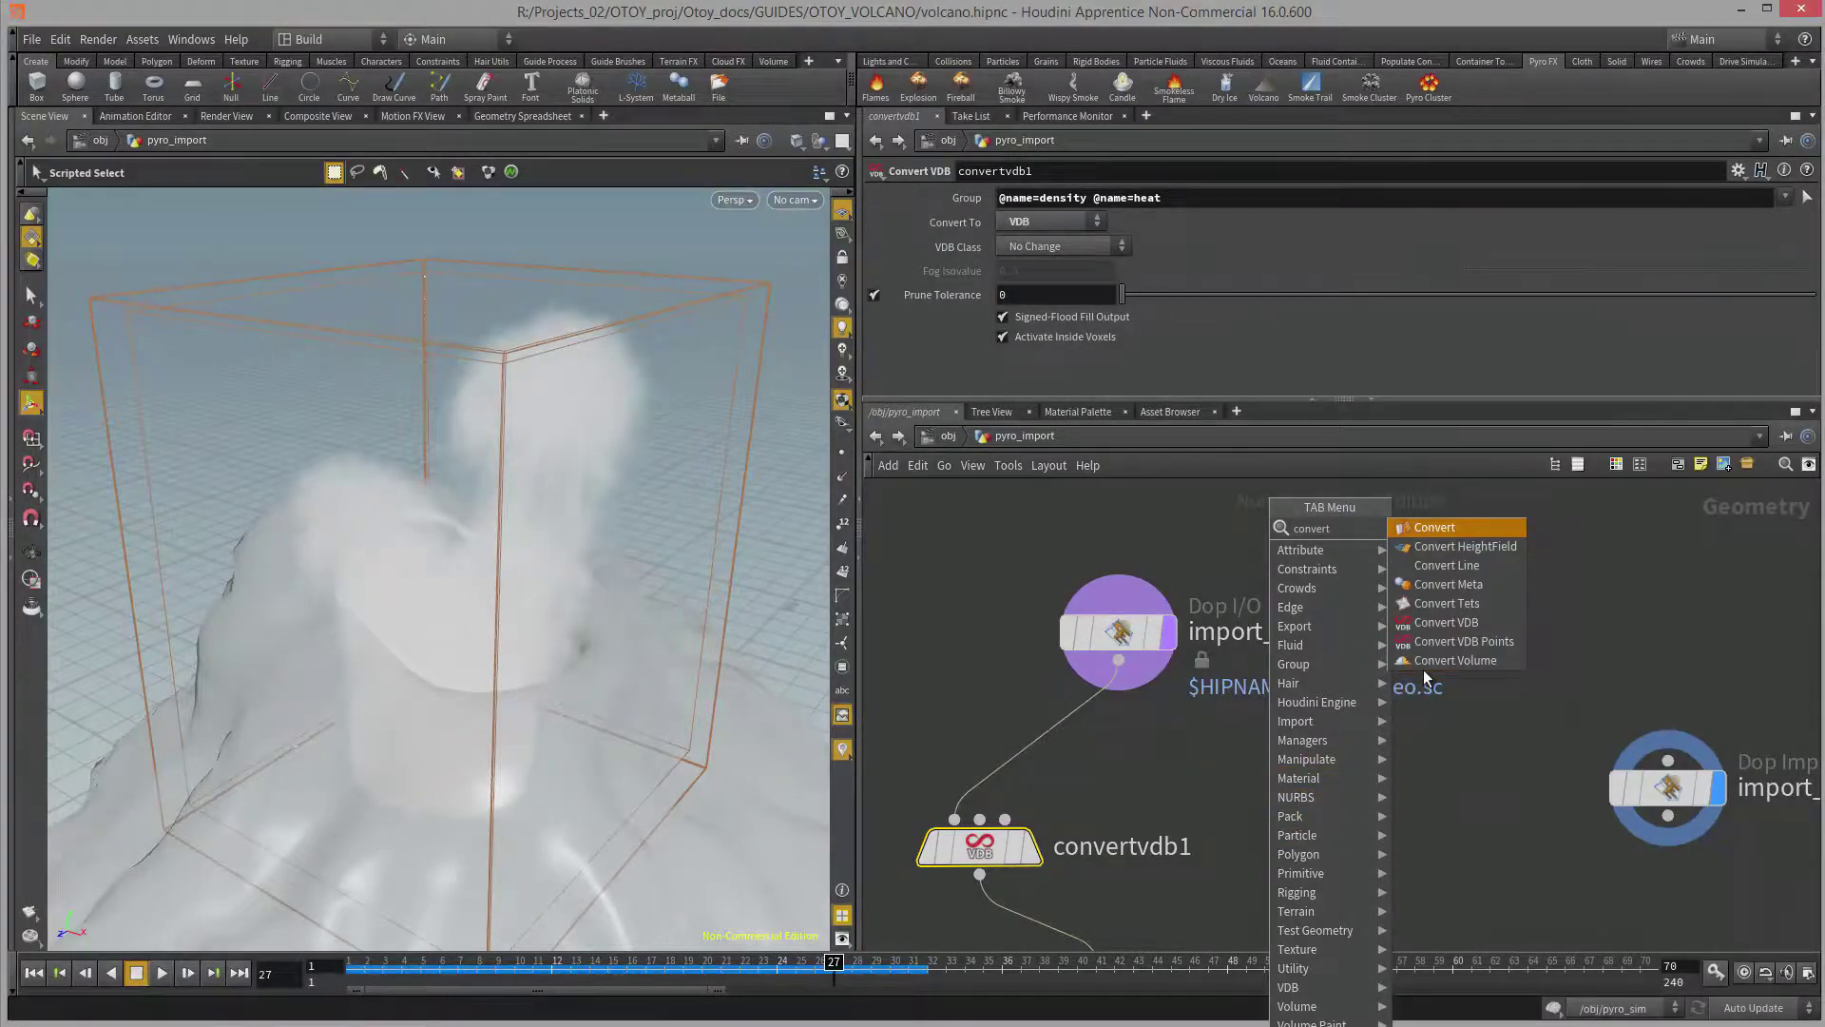
pyautogui.click(1462, 626)
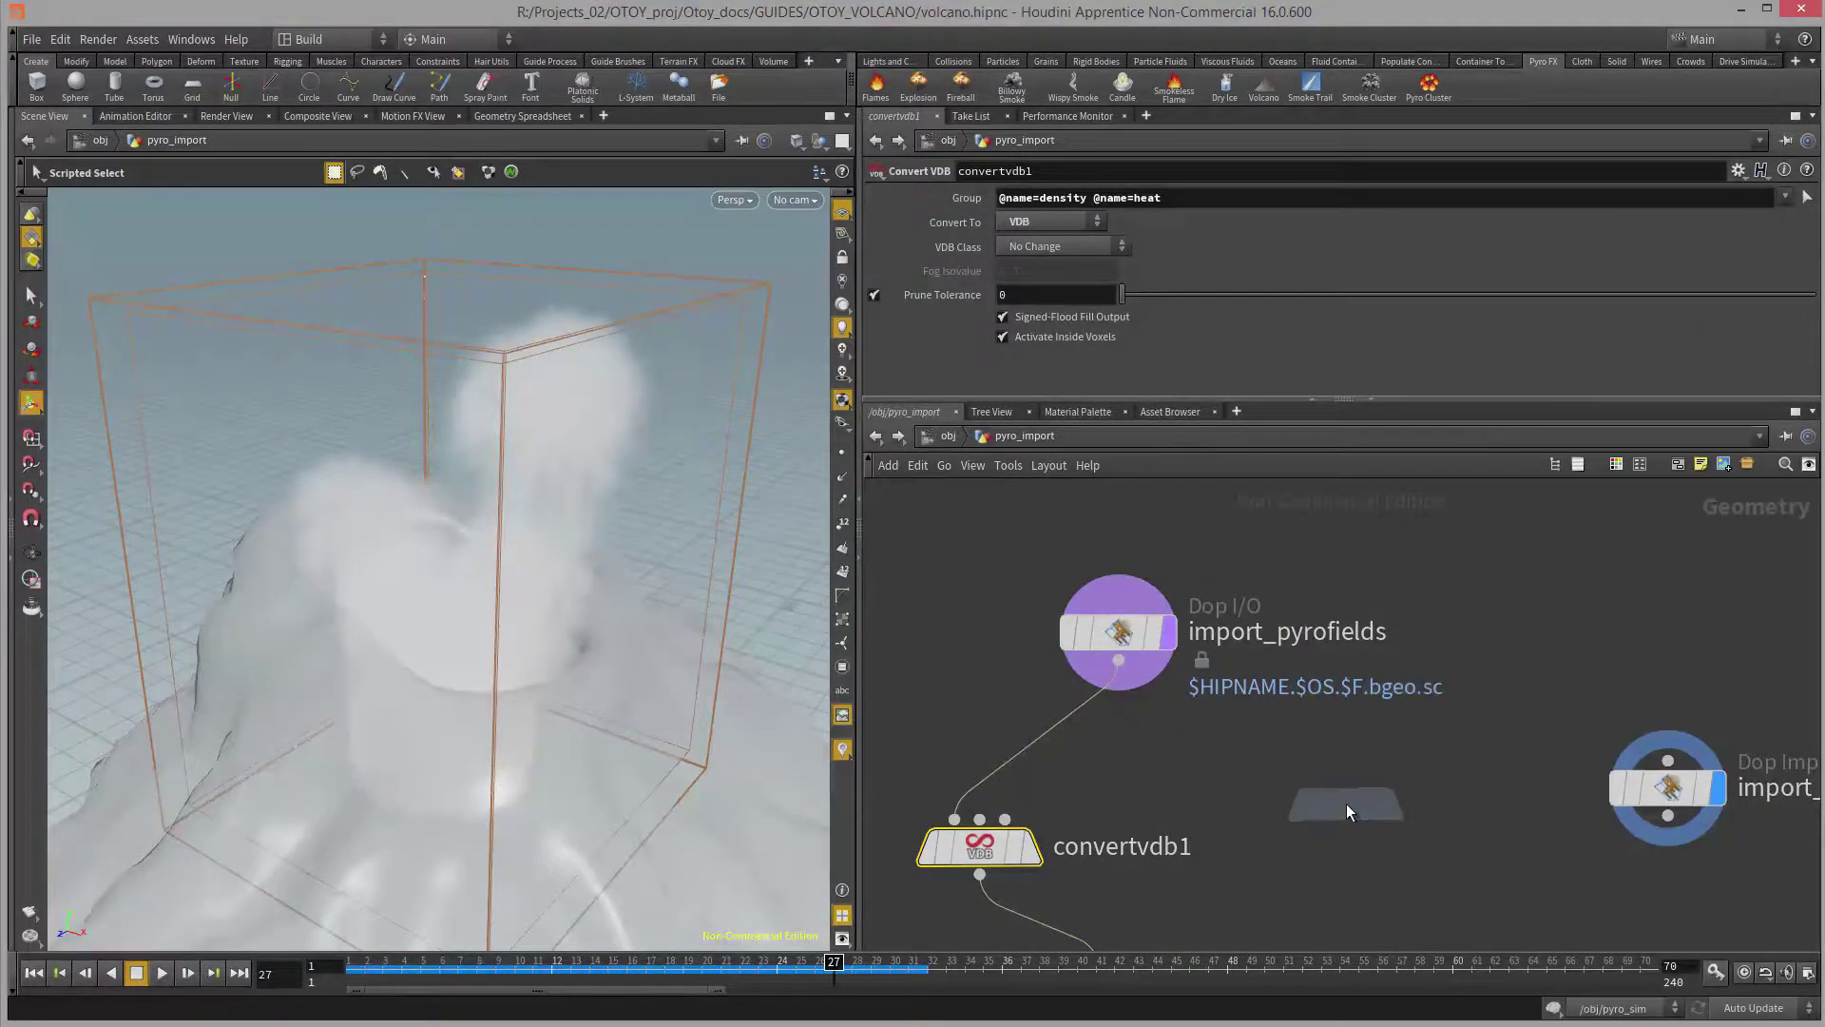
pyautogui.click(1333, 785)
pyautogui.moveTo(1337, 789); pyautogui.dragTo(1309, 817)
pyautogui.click(1119, 661)
pyautogui.click(1281, 792)
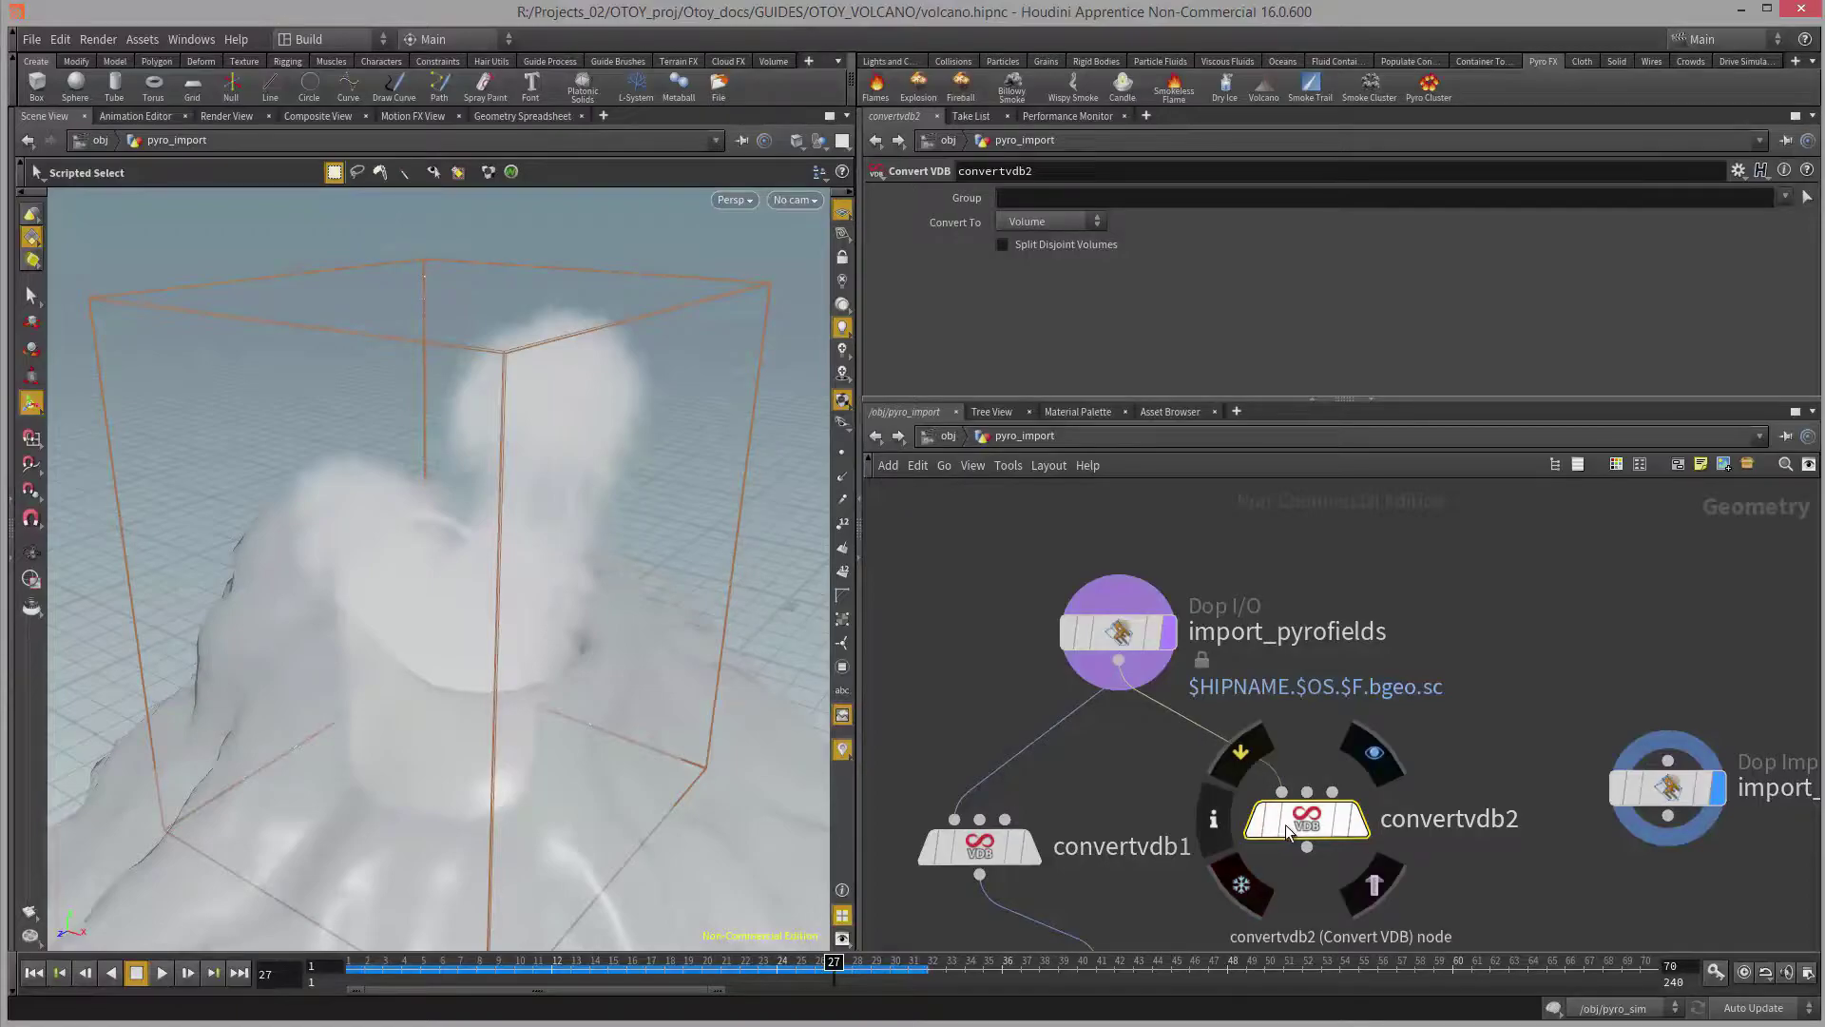
# - Align file1 beneath convertvdb1, and add a File node below convertvdb2 connected to its output
pyautogui.moveTo(1144, 817); pyautogui.dragTo(1161, 613, button='middle')
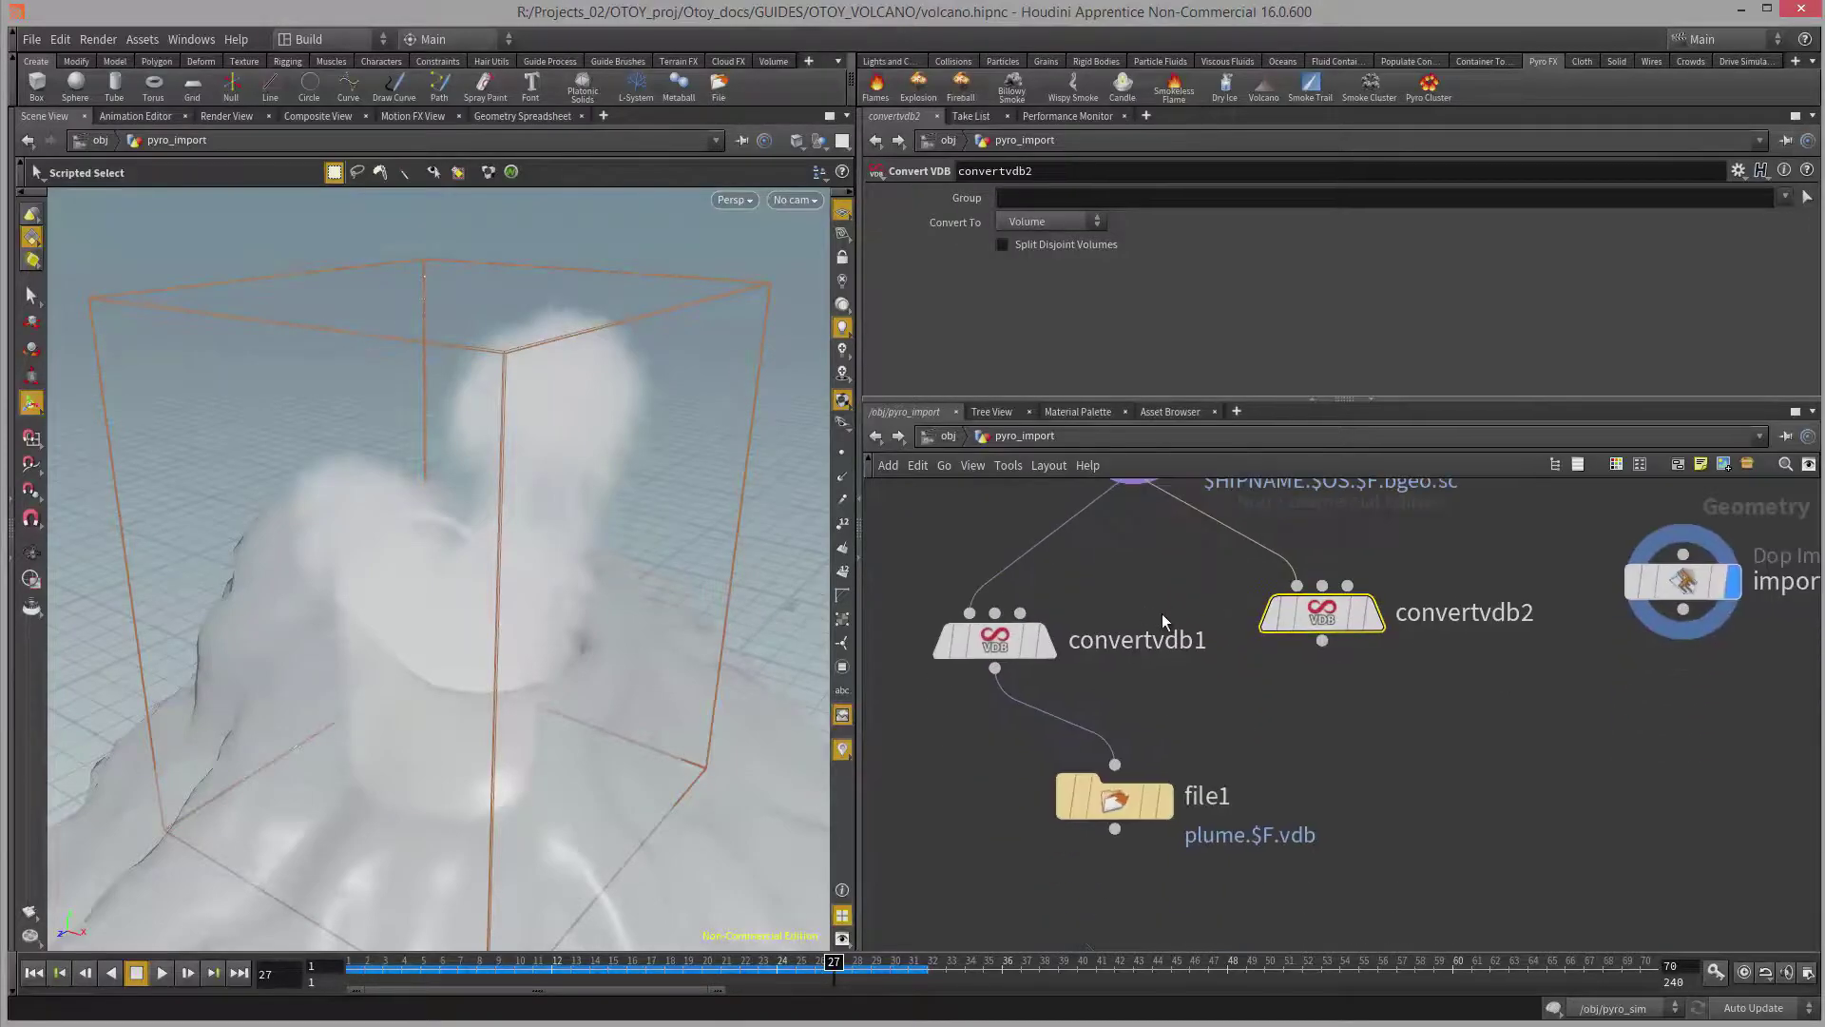
pyautogui.moveTo(1128, 808); pyautogui.dragTo(1007, 767)
pyautogui.press('Tab')
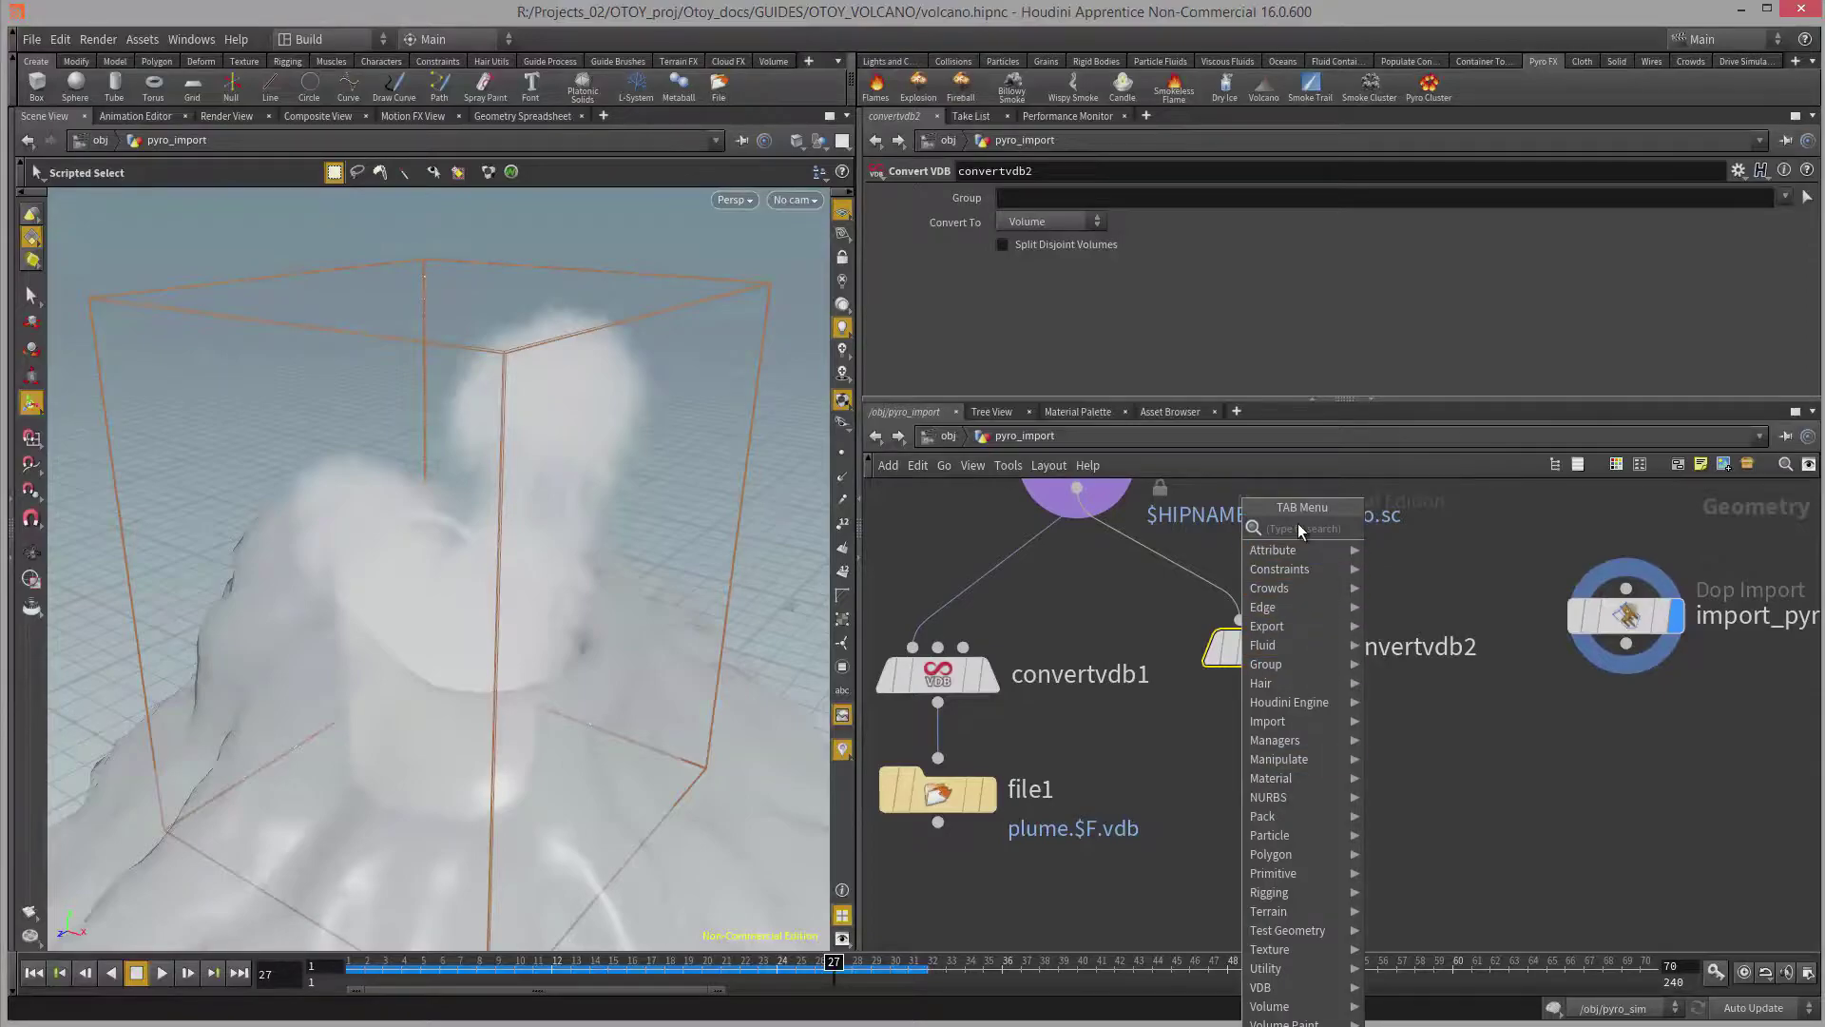
pyautogui.write('file')
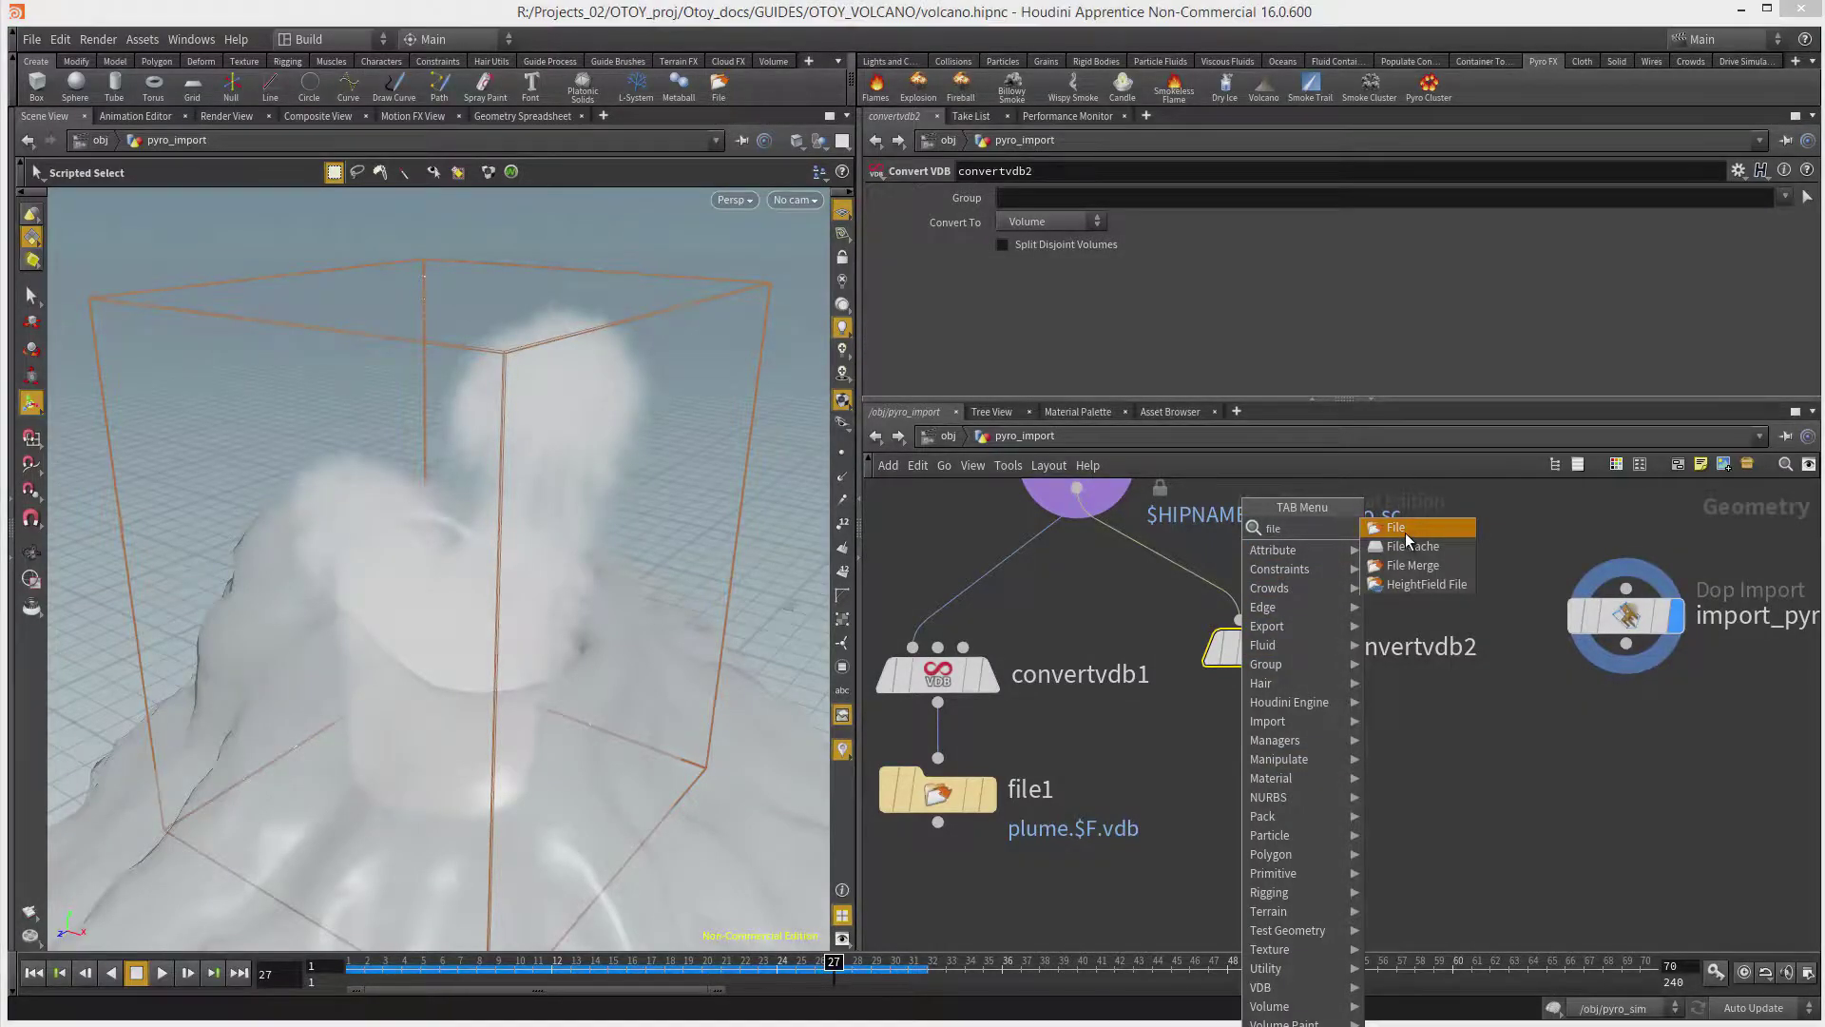
pyautogui.click(1404, 528)
pyautogui.click(1304, 779)
pyautogui.moveTo(1267, 681); pyautogui.dragTo(1299, 752)
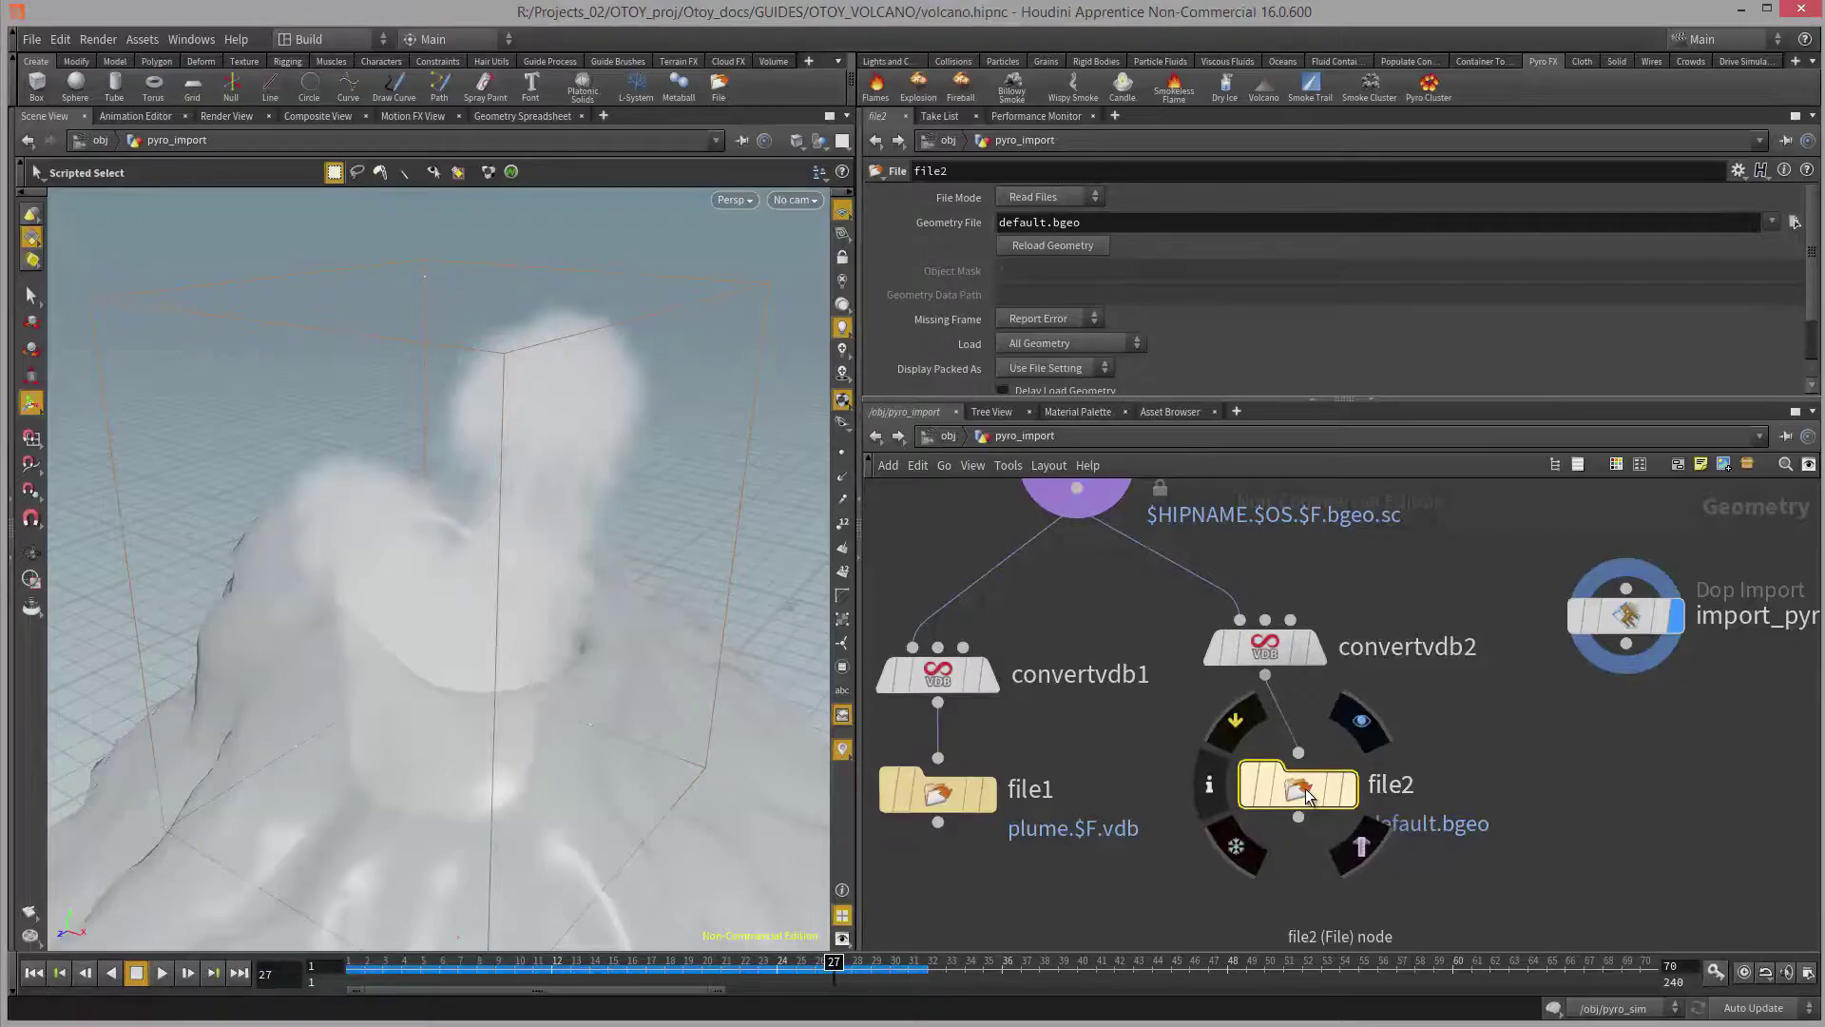
# - Set the Convert To type of convertvdb2 to VDB
pyautogui.moveTo(1075, 751); pyautogui.dragTo(1060, 868, button='middle')
pyautogui.click(1264, 768)
pyautogui.scroll(3, 1172, 540)
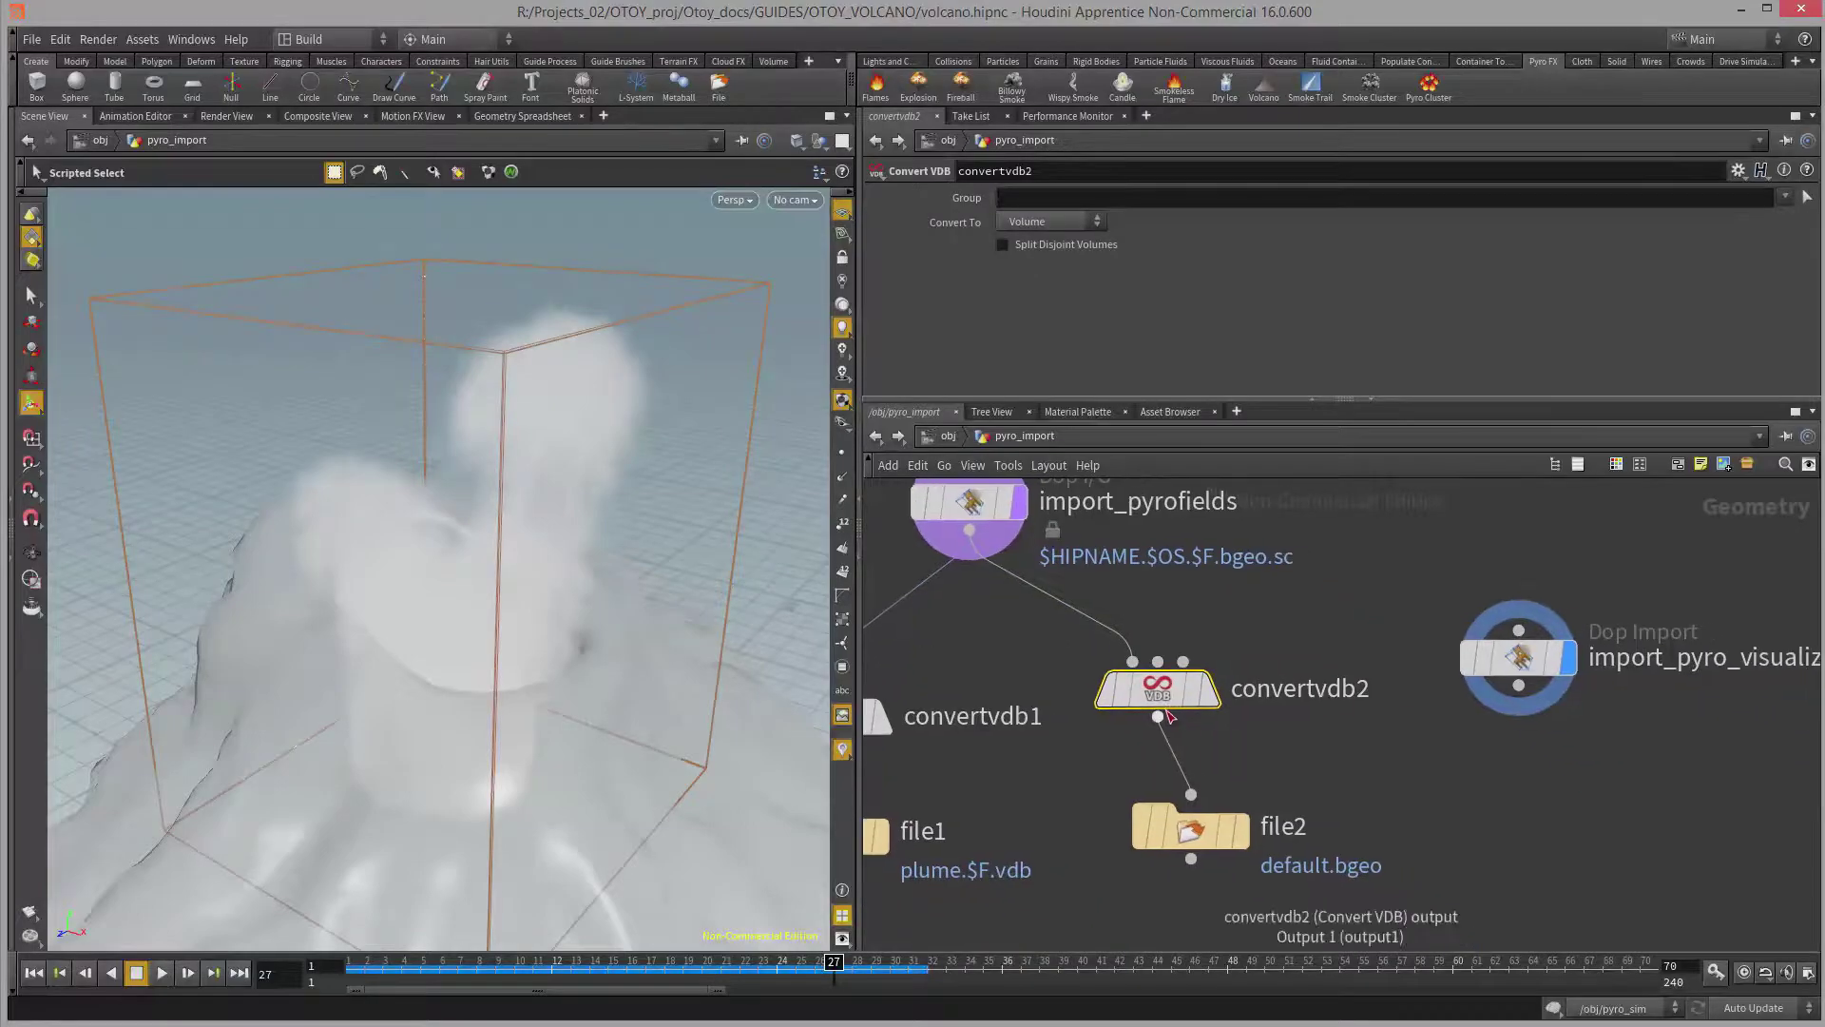
pyautogui.click(1053, 216)
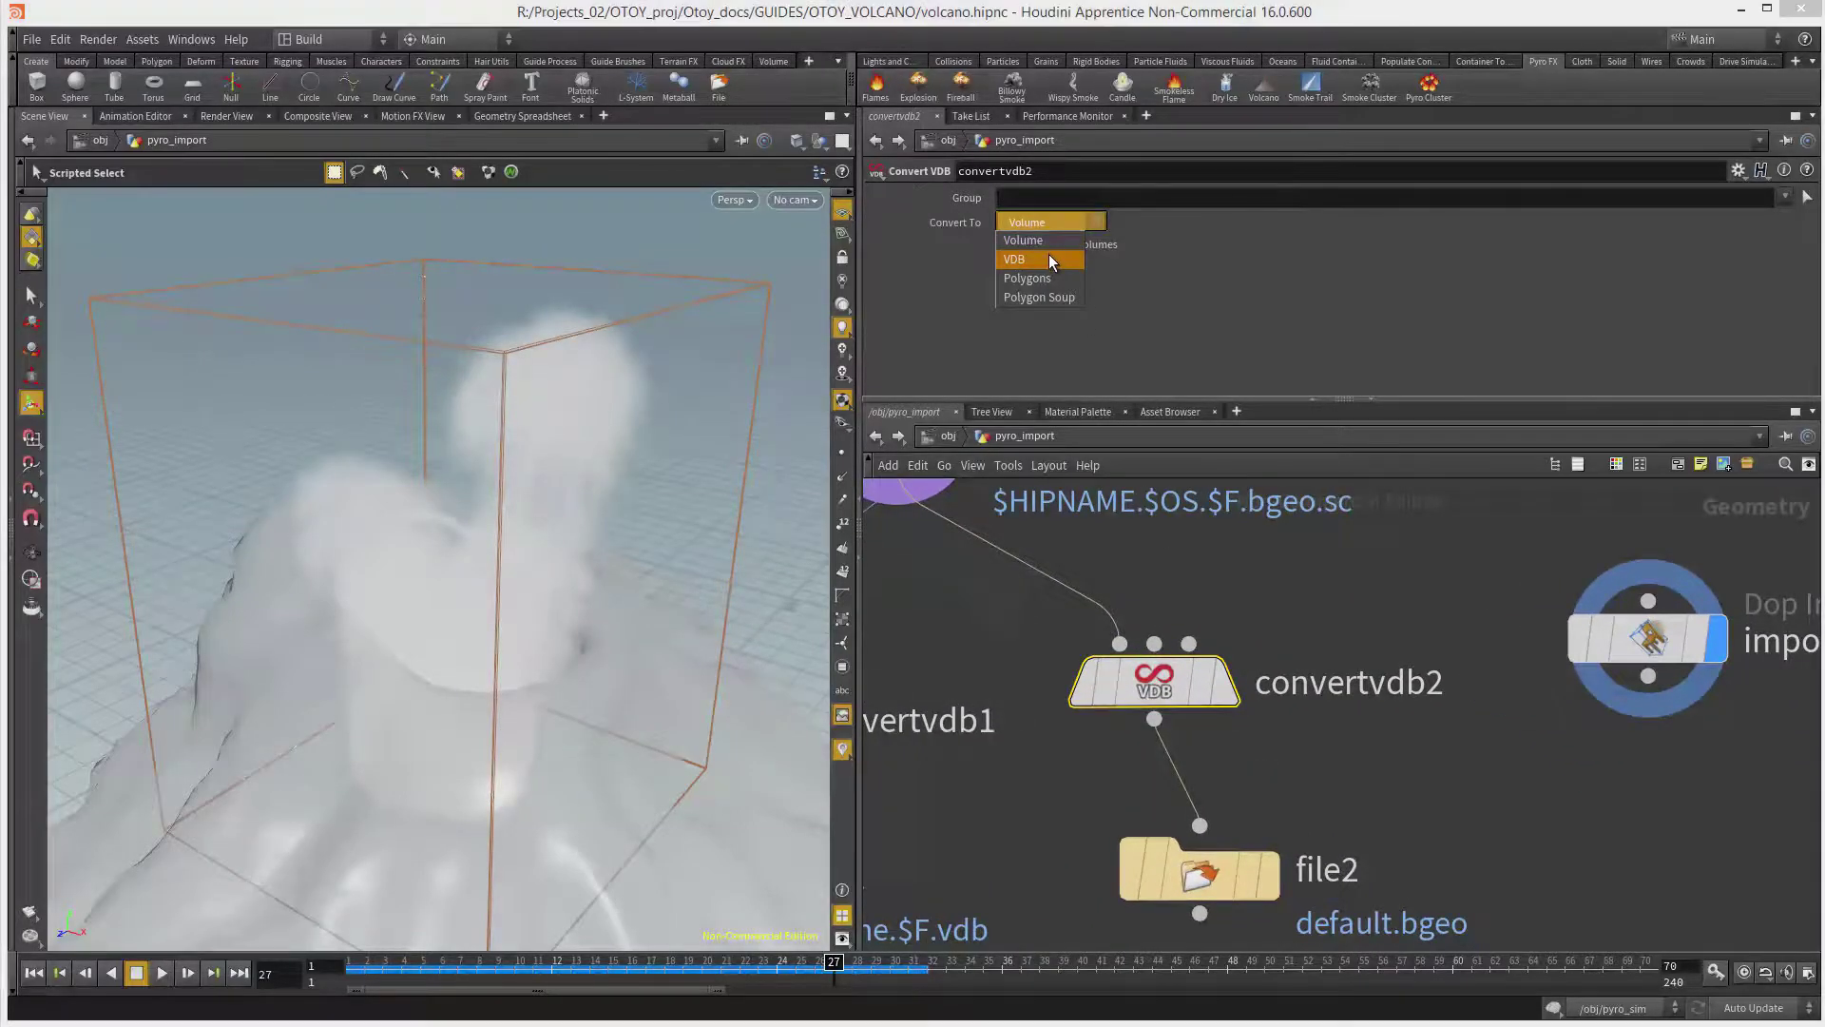
pyautogui.click(1050, 257)
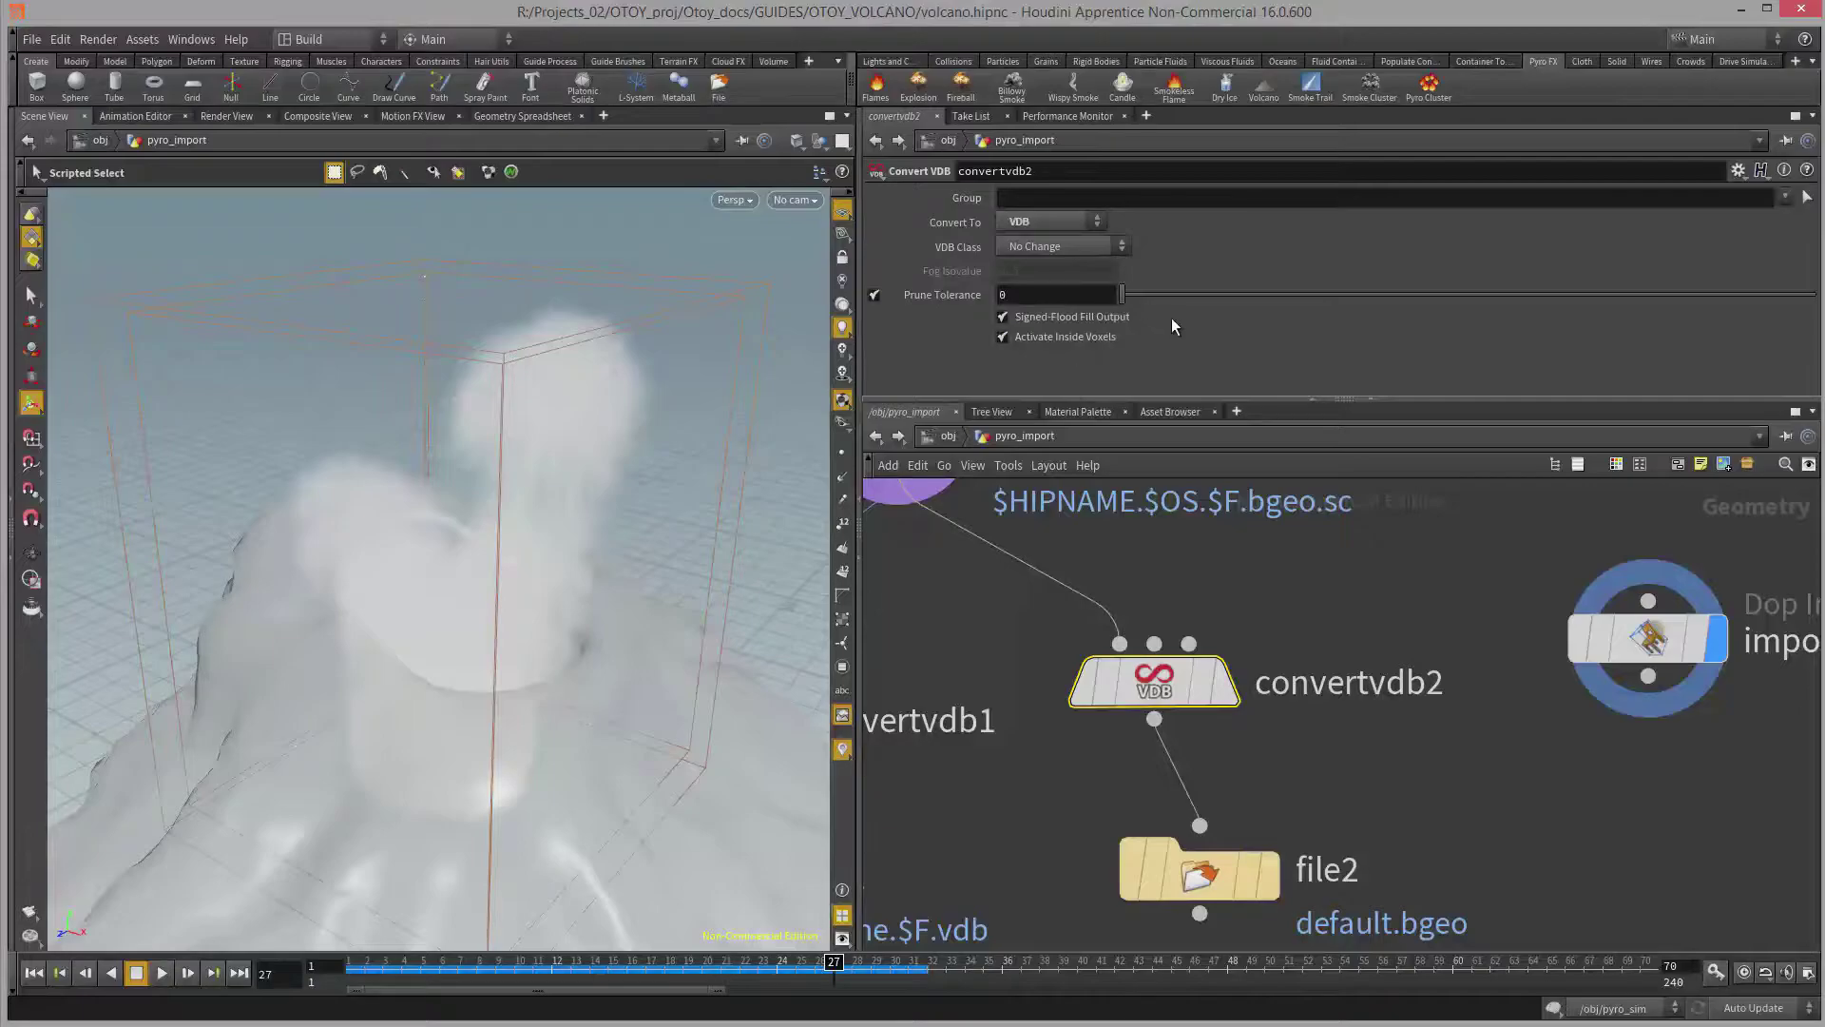
# - Set the Group of convertvdb2 to the density and temperature fields
pyautogui.moveTo(983, 686); pyautogui.dragTo(997, 691, button='middle')
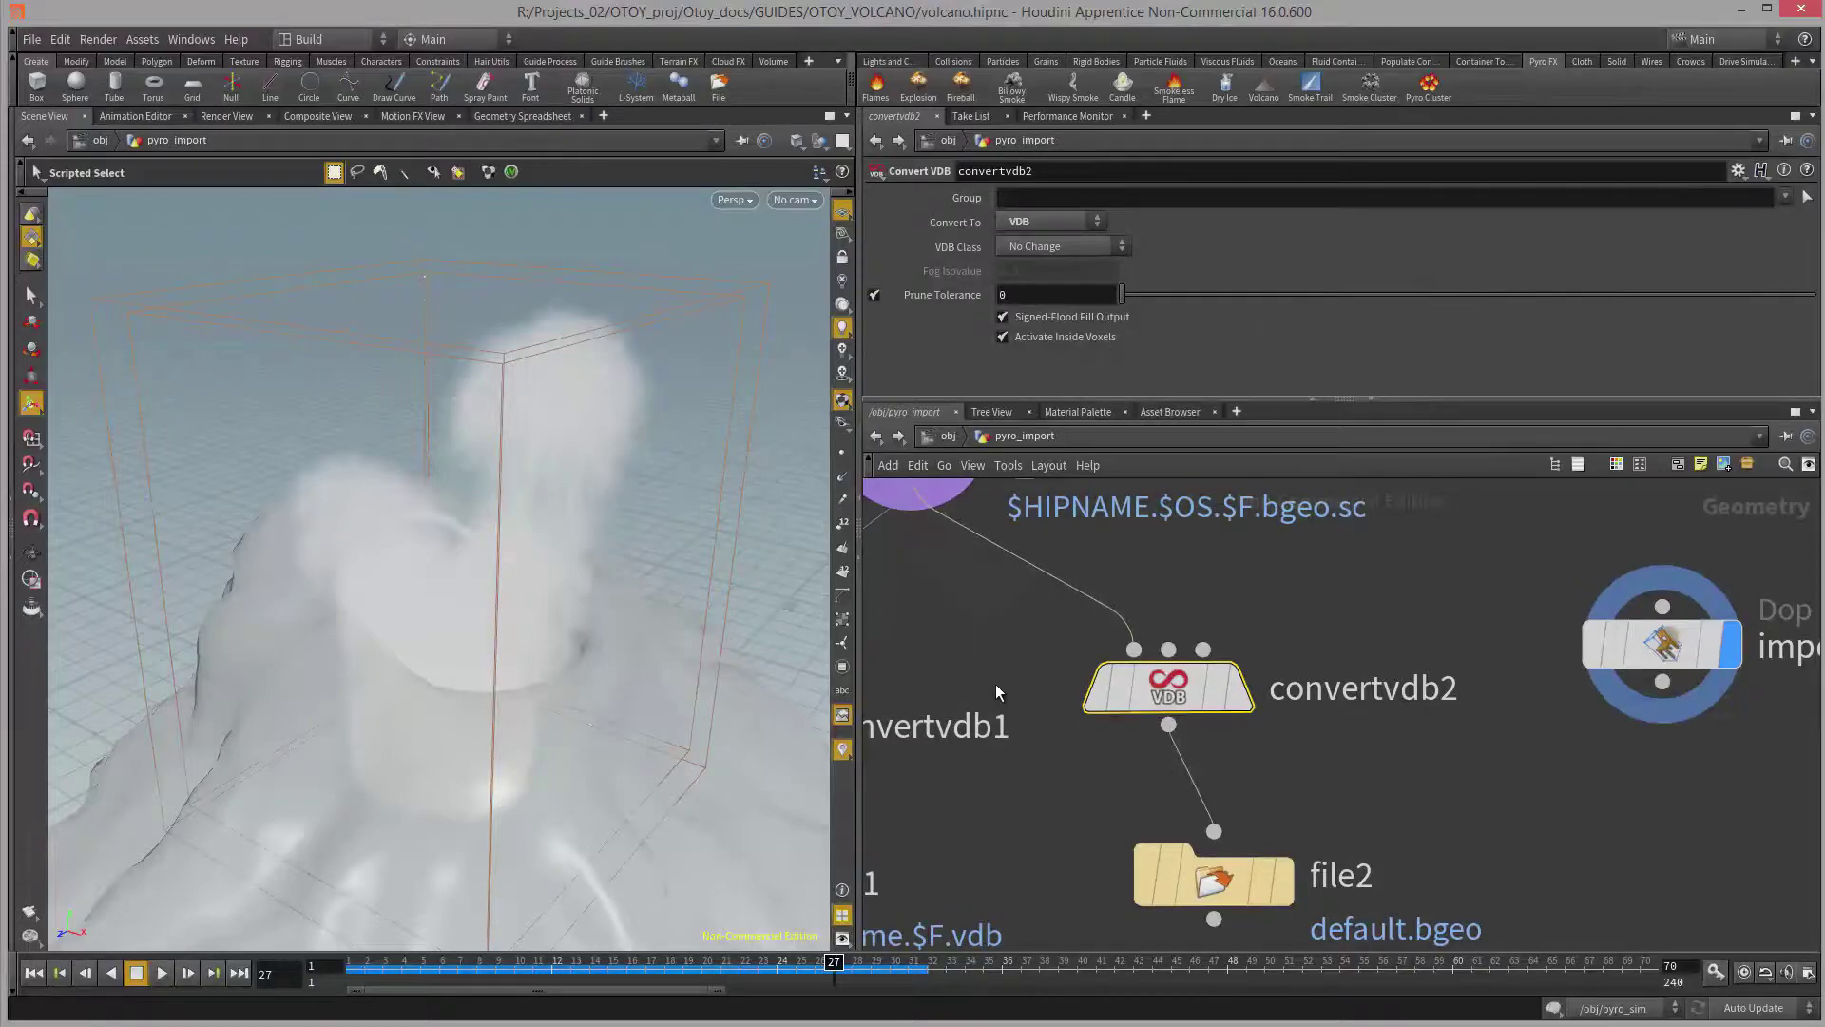
pyautogui.moveTo(1177, 691)
pyautogui.click(1785, 197)
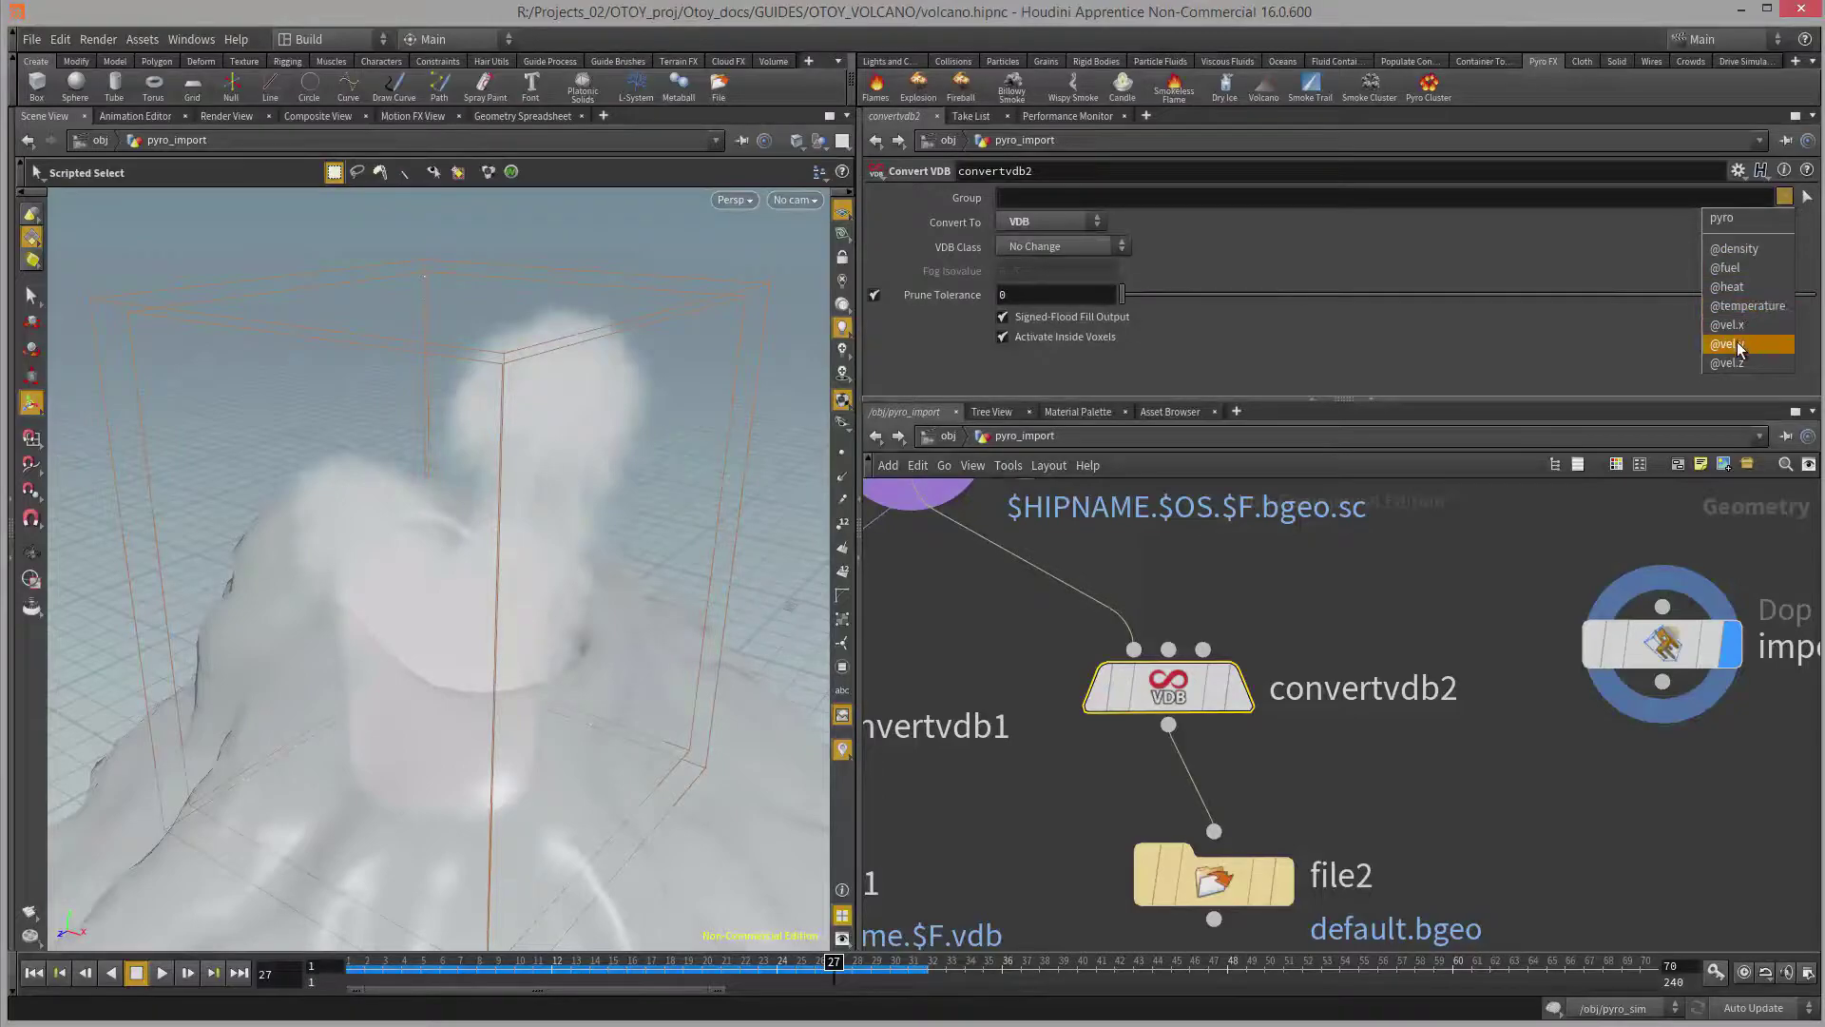
pyautogui.click(1749, 250)
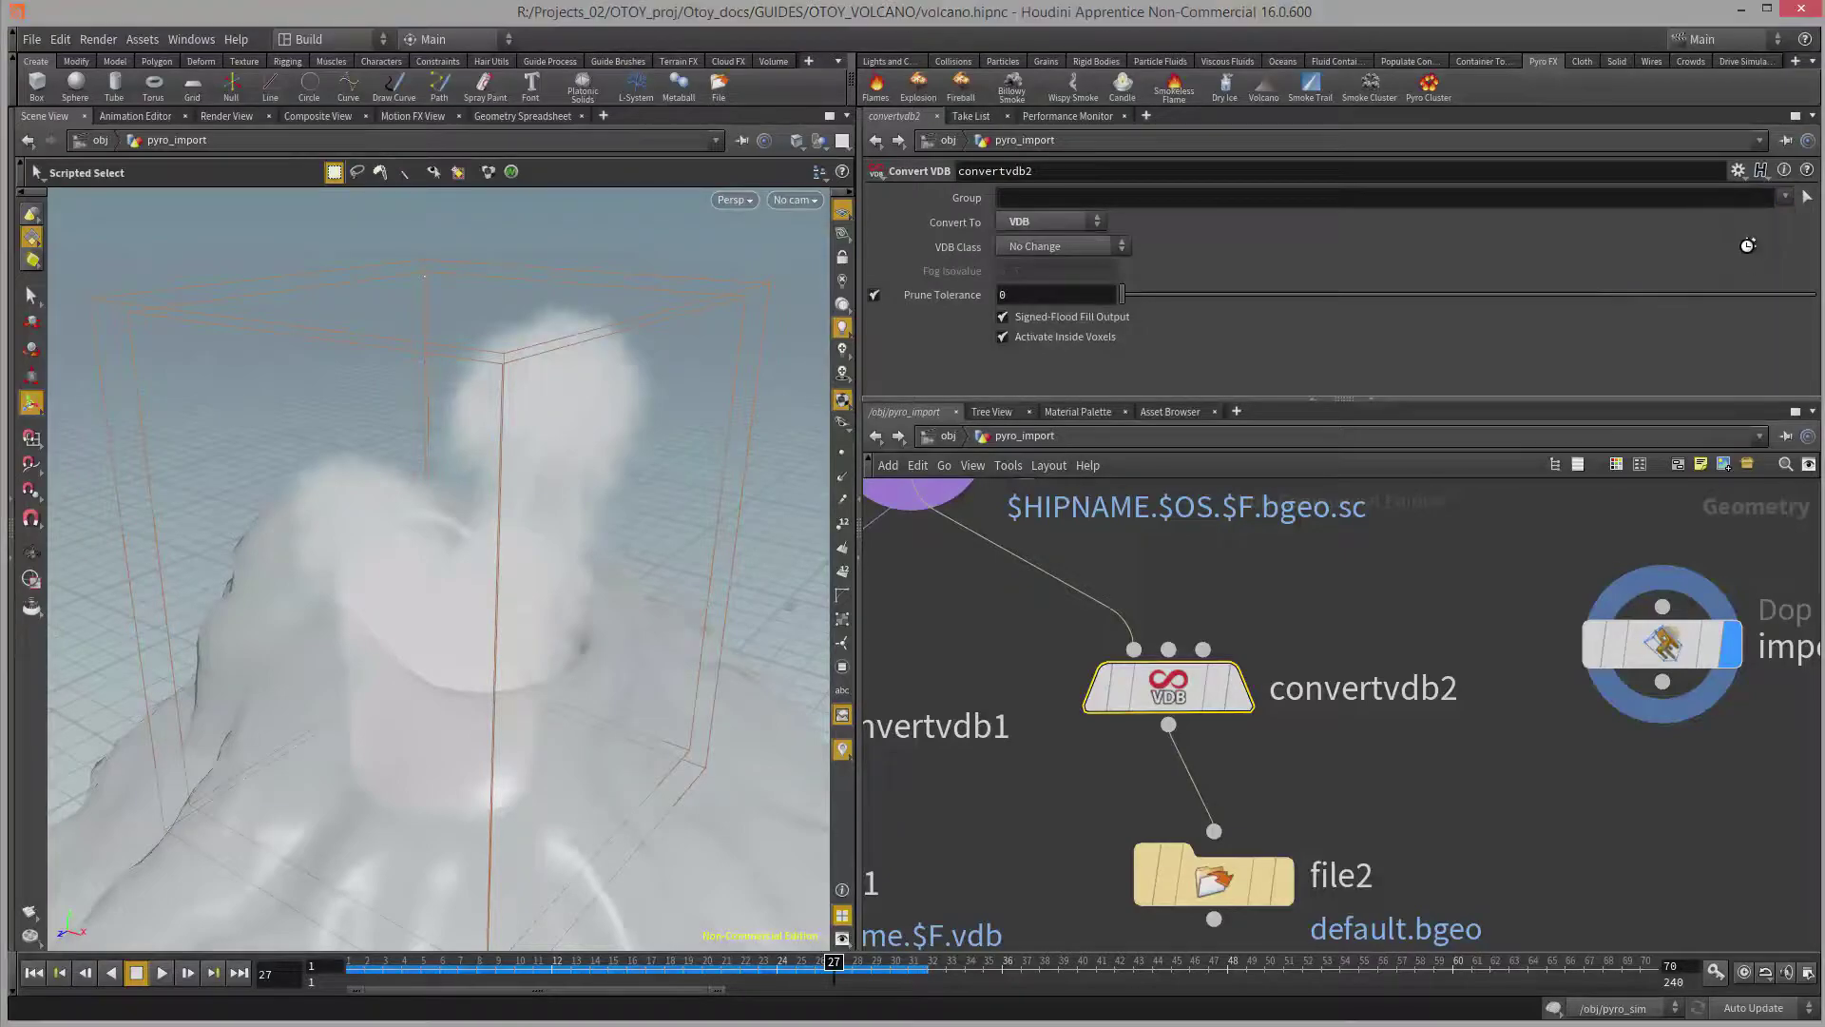
pyautogui.click(1784, 197)
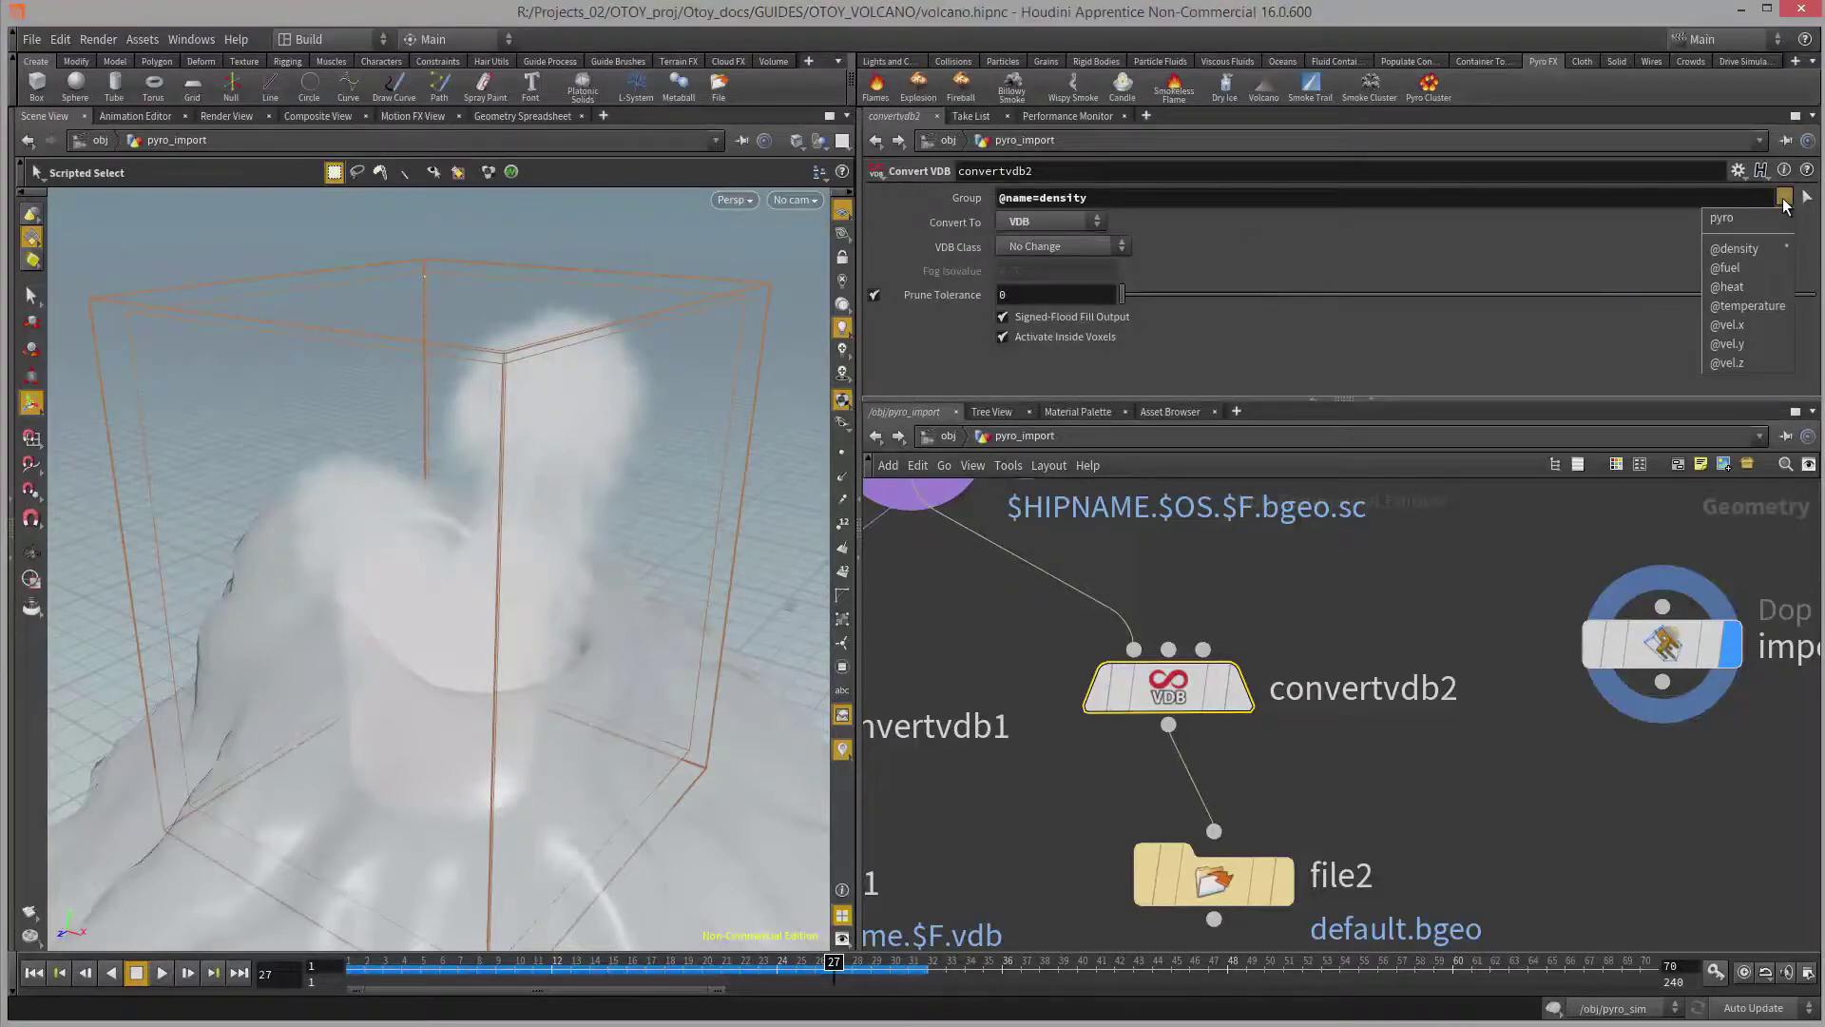
pyautogui.click(1744, 306)
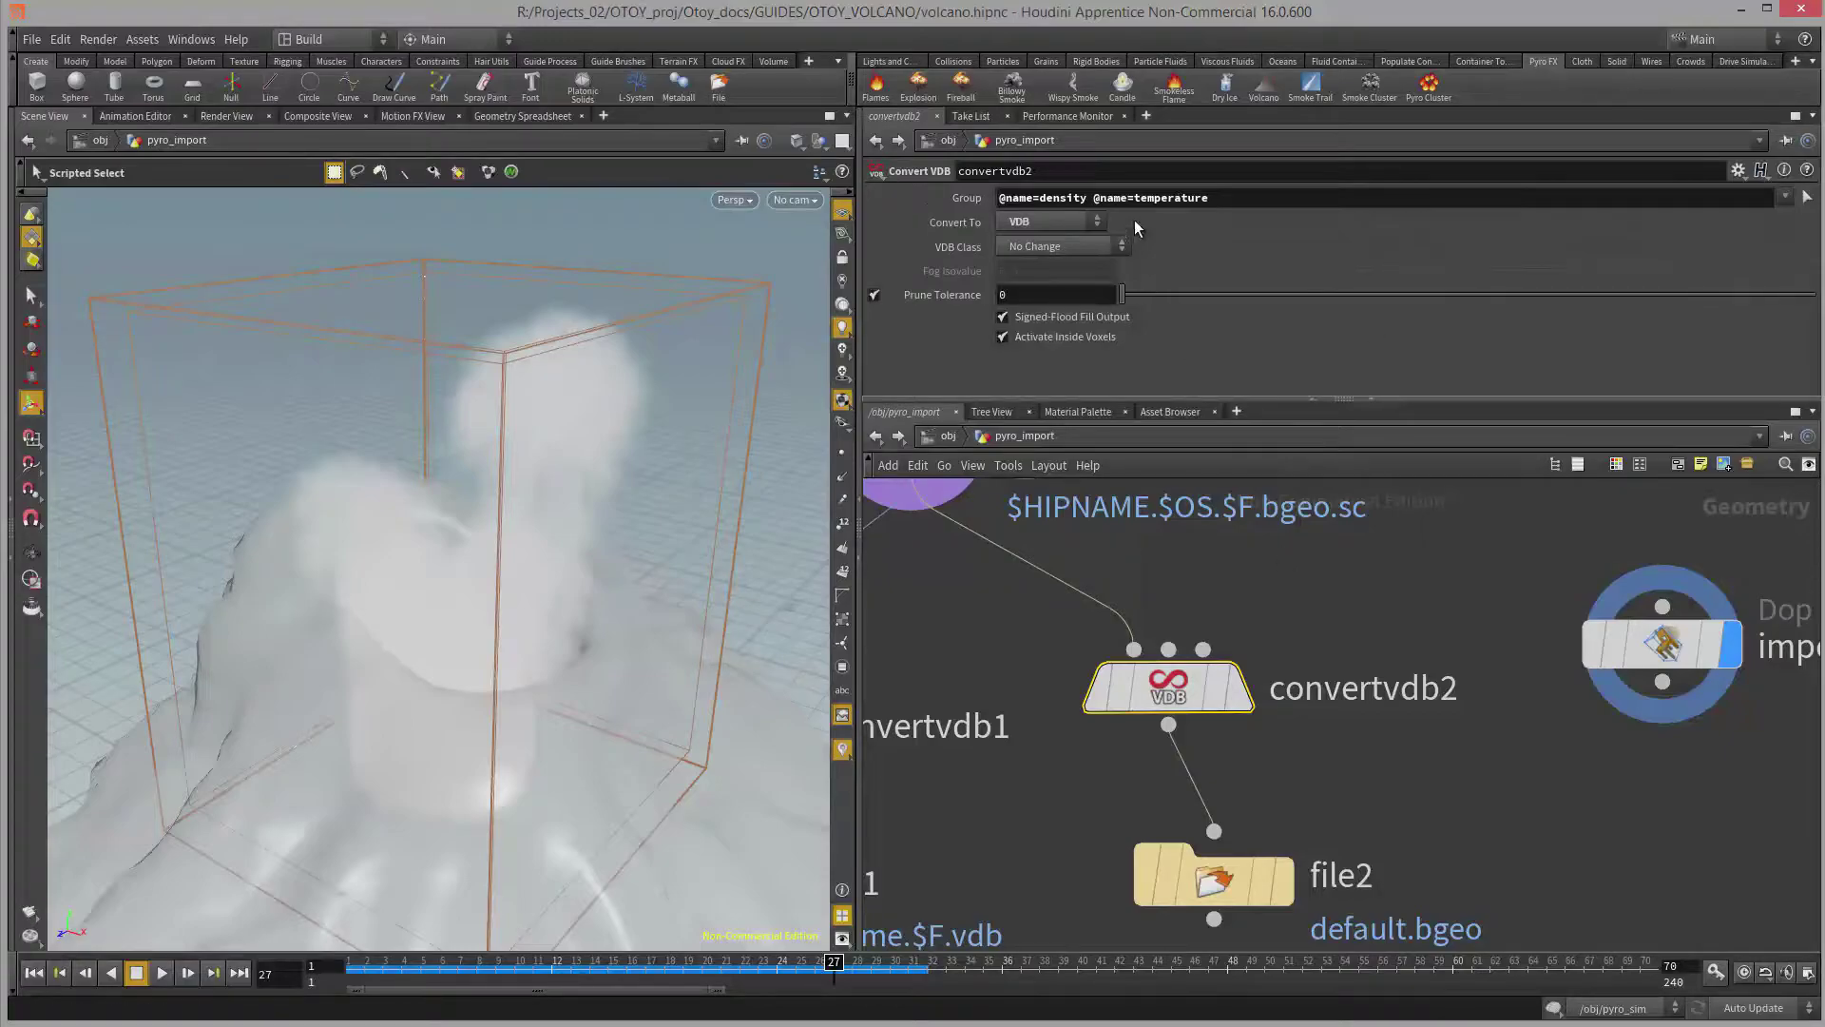
# - Set the File Mode of the file2 node to Write Files
pyautogui.click(1230, 879)
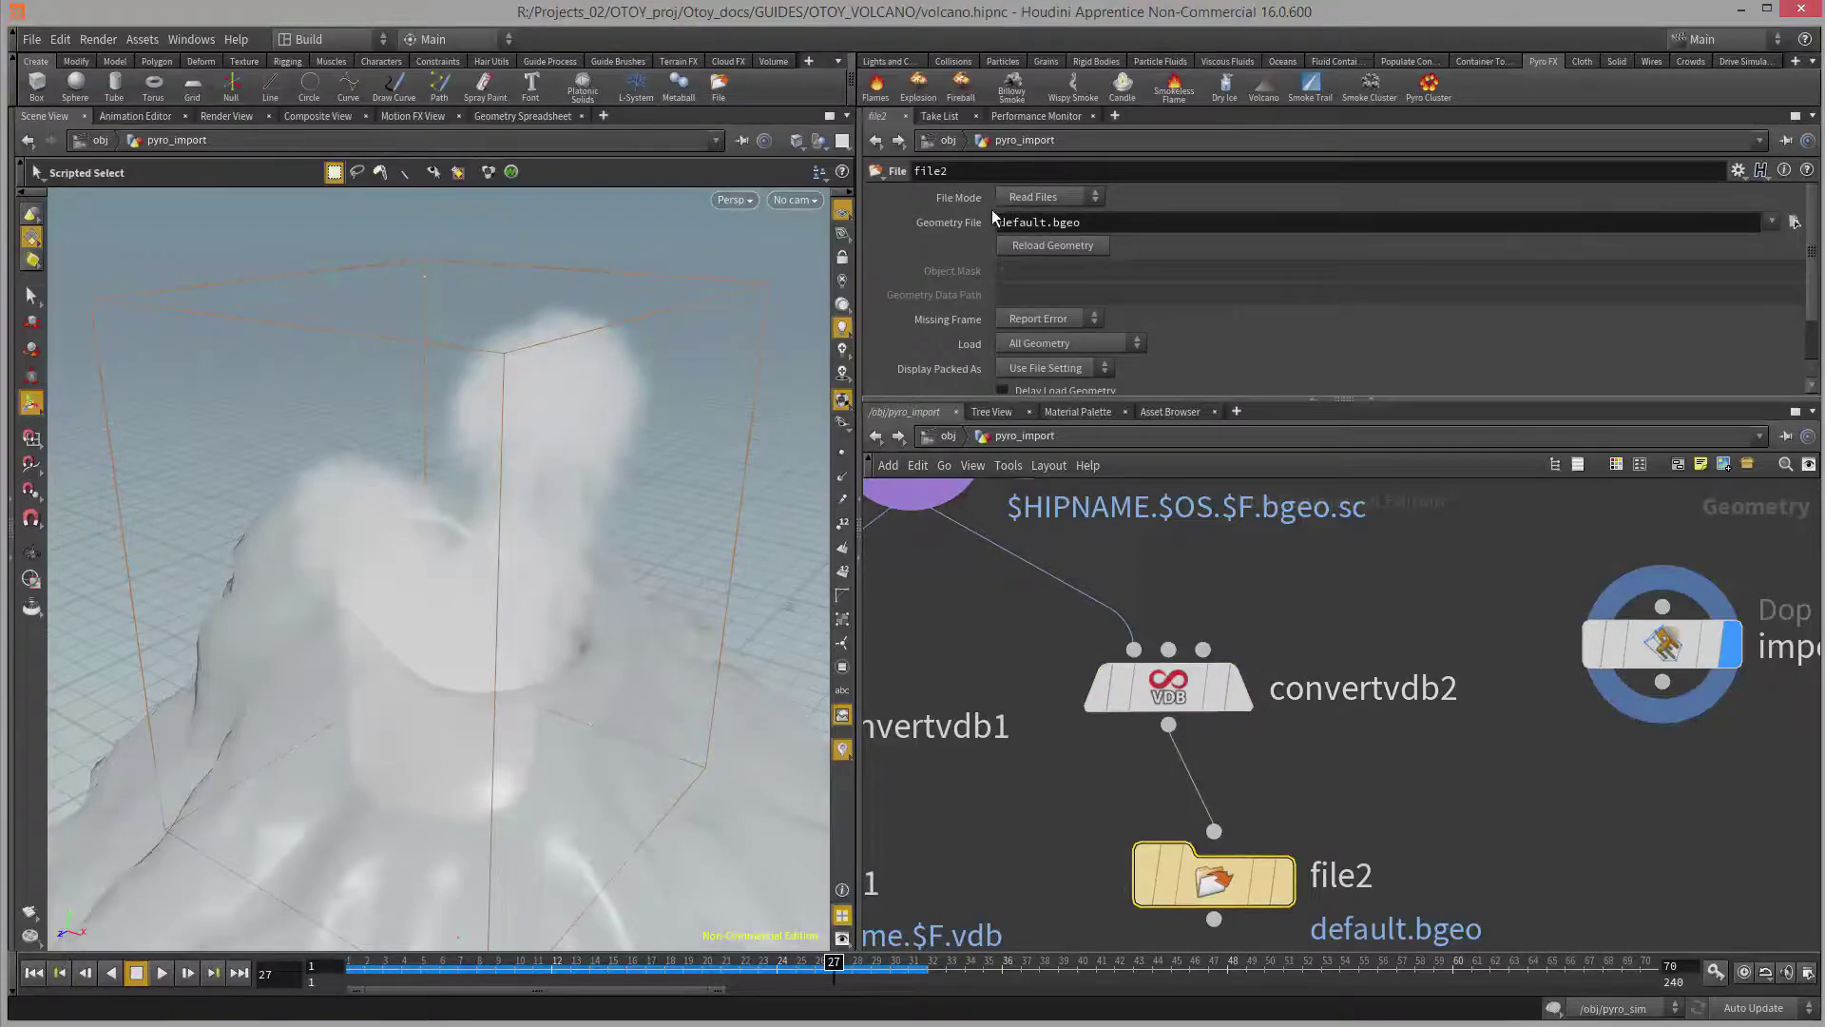
pyautogui.click(1045, 197)
pyautogui.click(1047, 253)
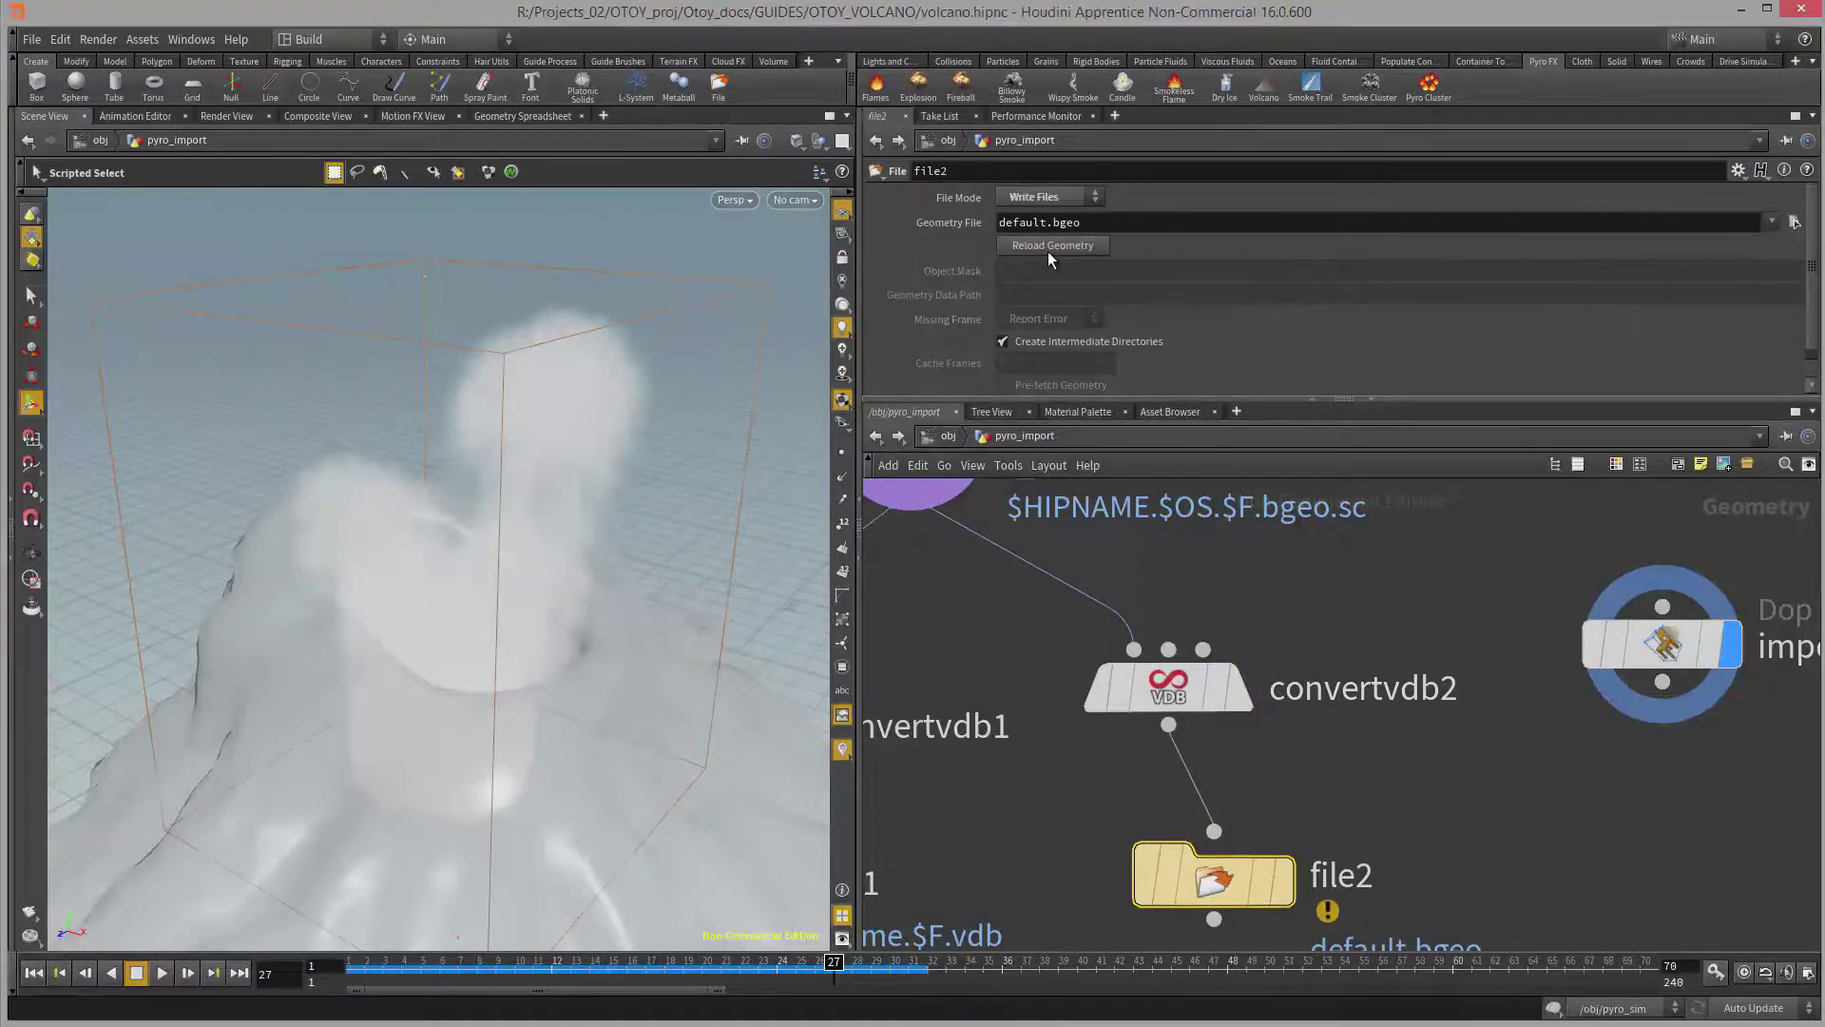
# - Examine the frame variable and file extension of the plume.$F.vdb sequence in file2's geometry file chooser, and cancel the chooser
pyautogui.click(1793, 221)
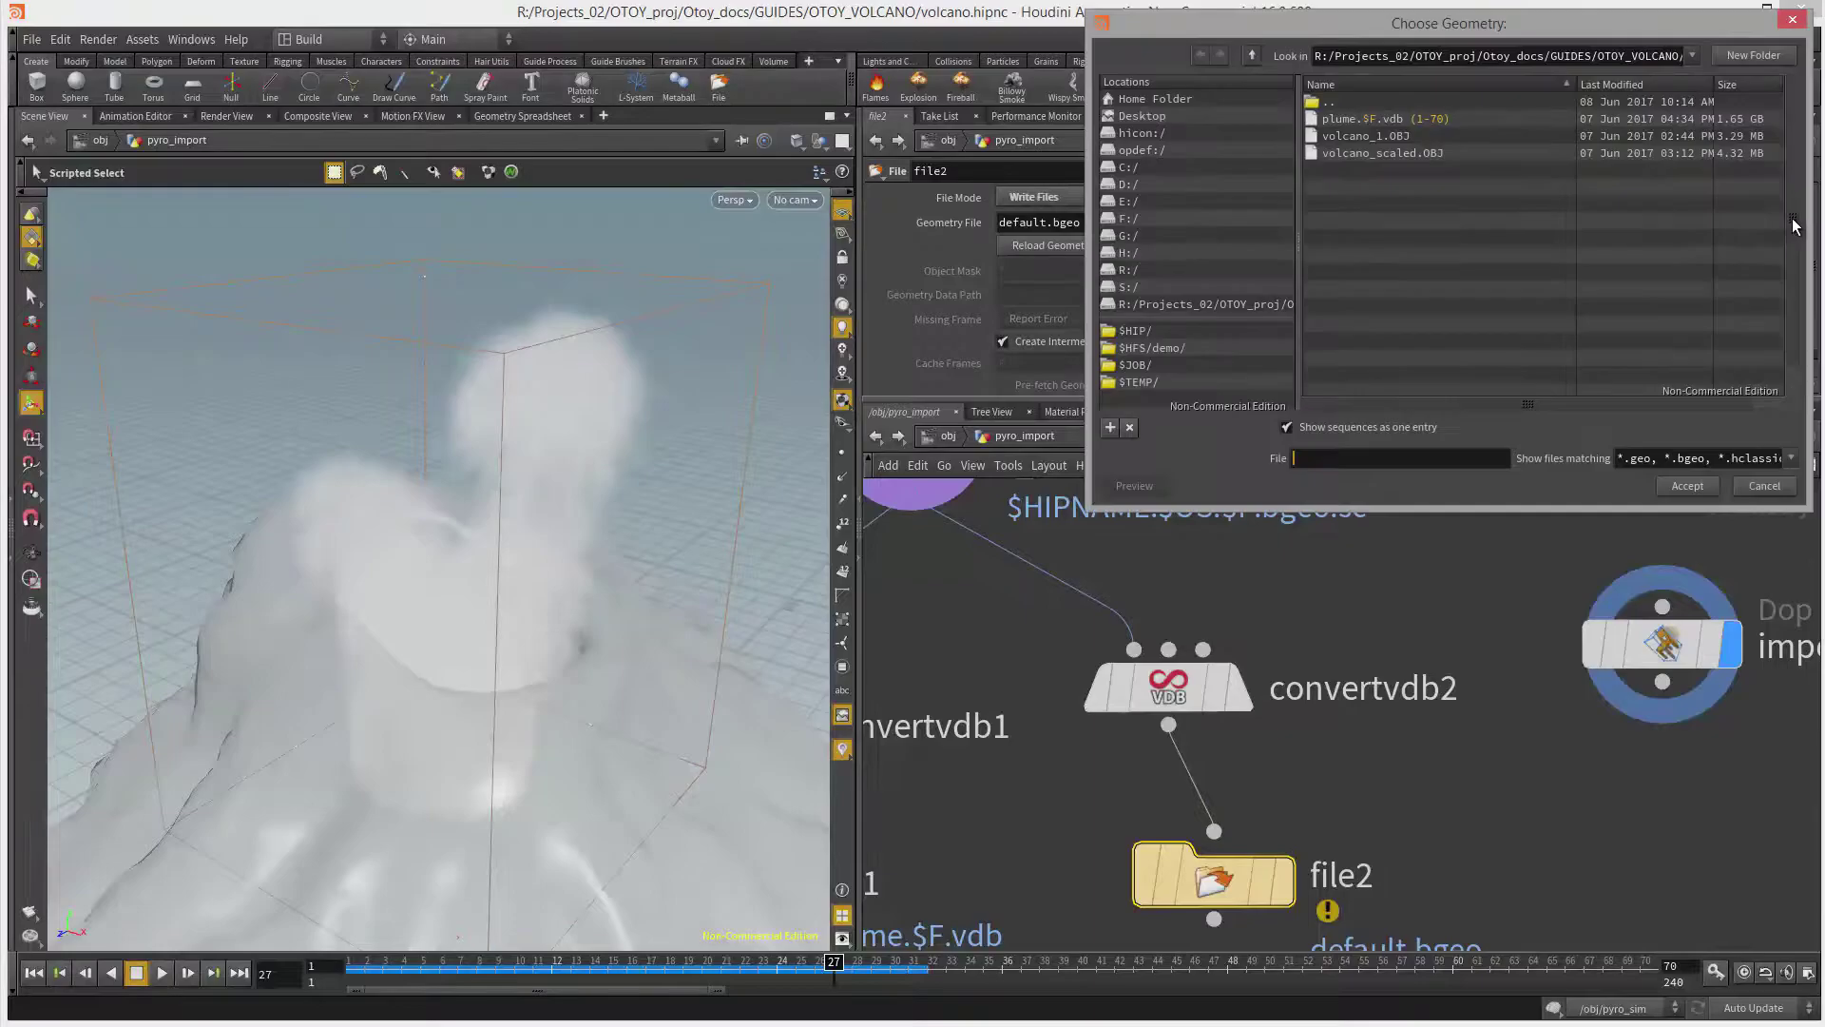
pyautogui.moveTo(1492, 32); pyautogui.dragTo(1142, 232)
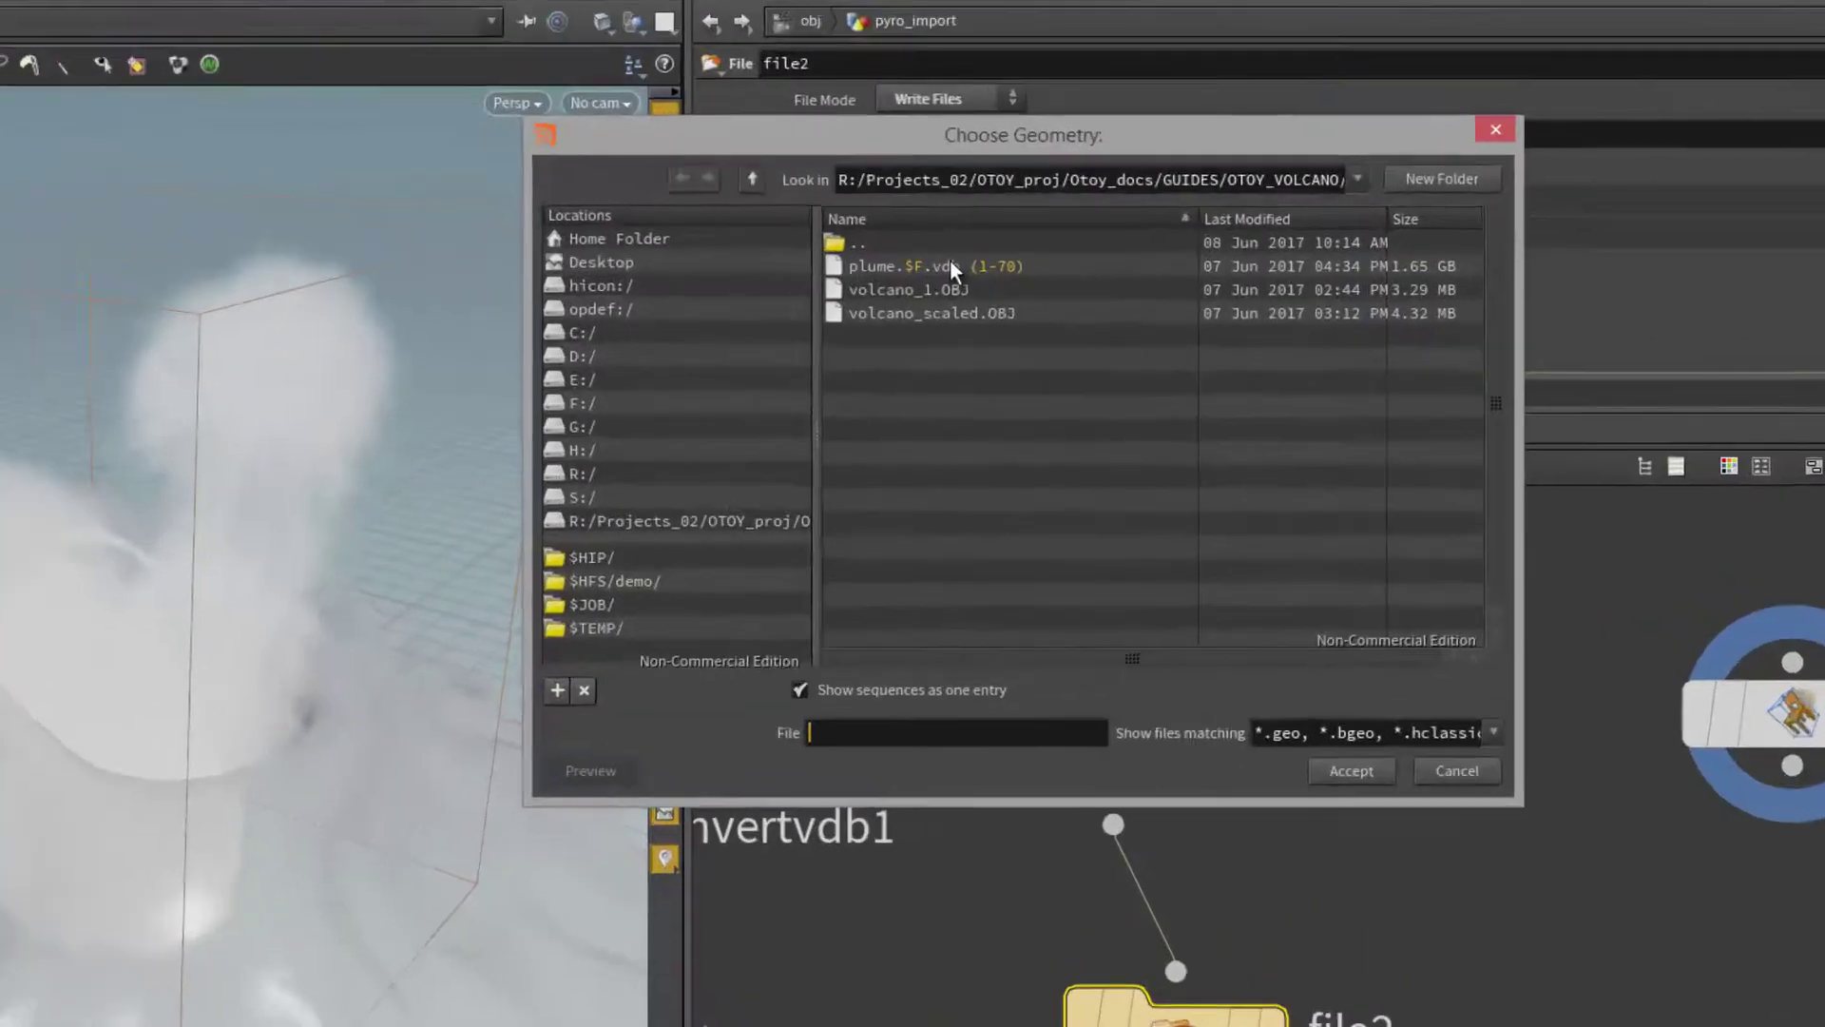
pyautogui.click(1043, 323)
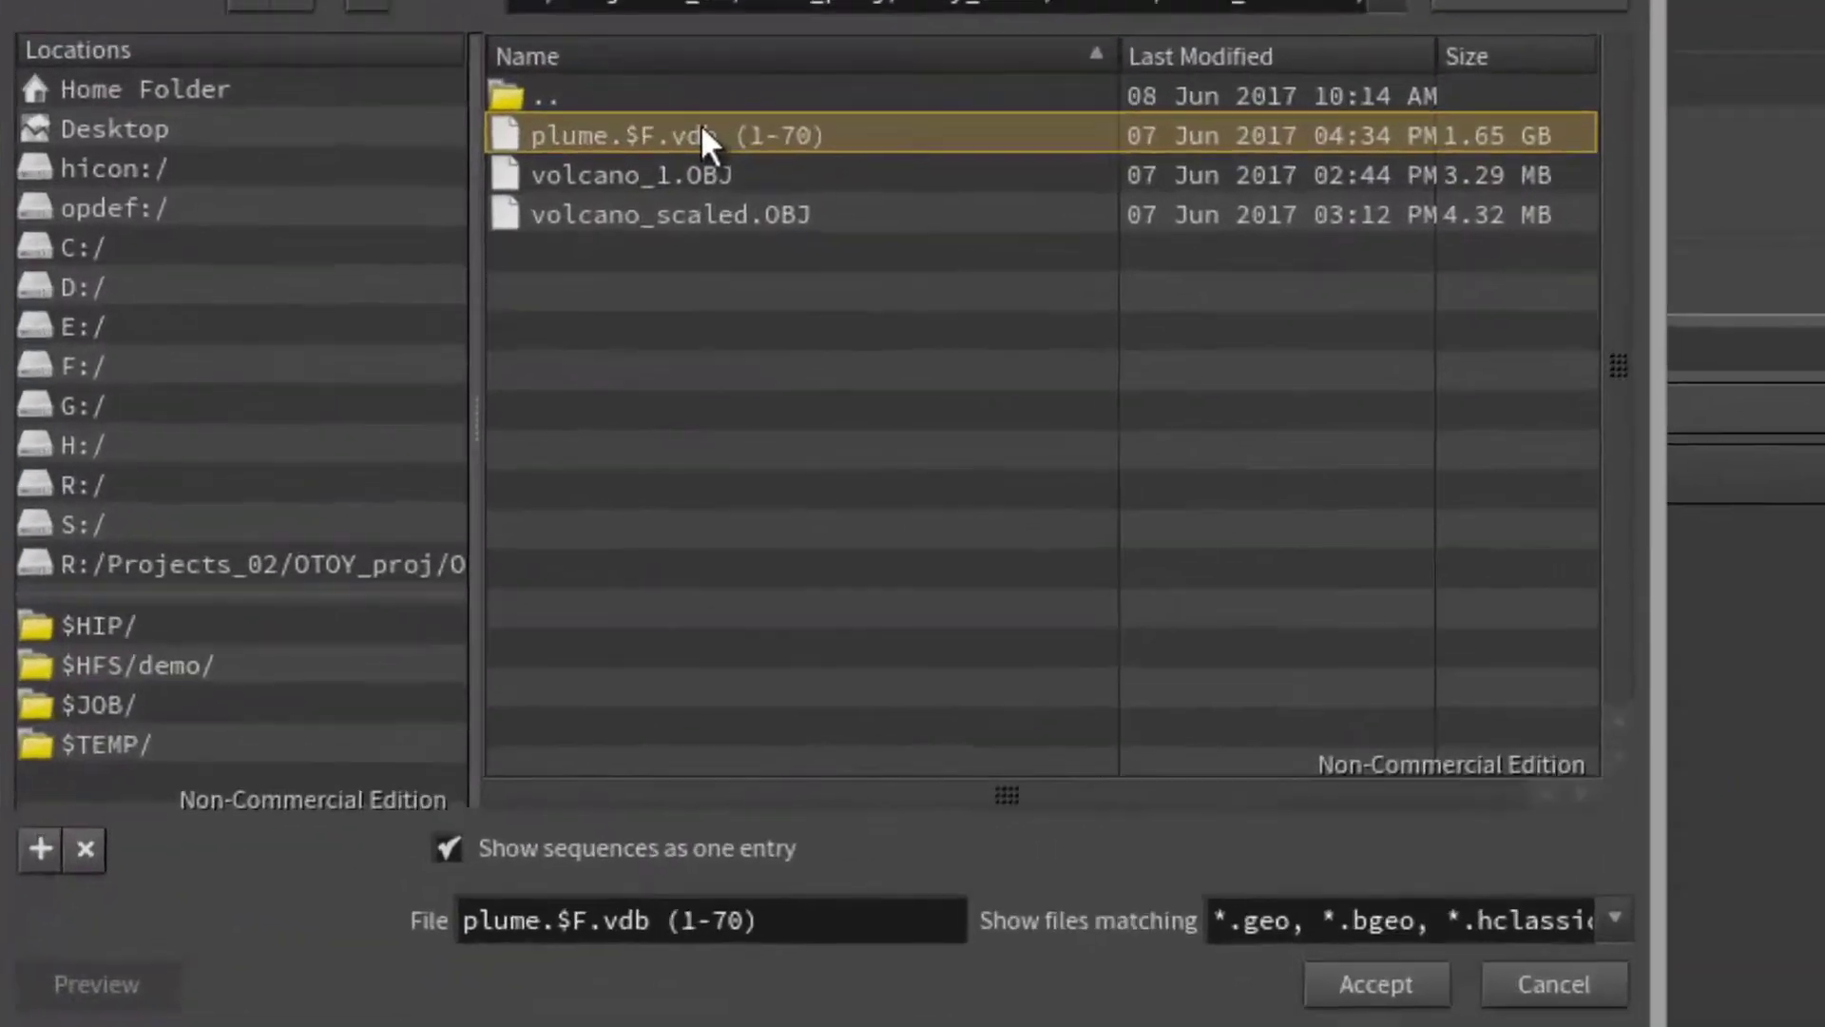
pyautogui.doubleClick(518, 962)
pyautogui.hotkey('shift', 'Left')
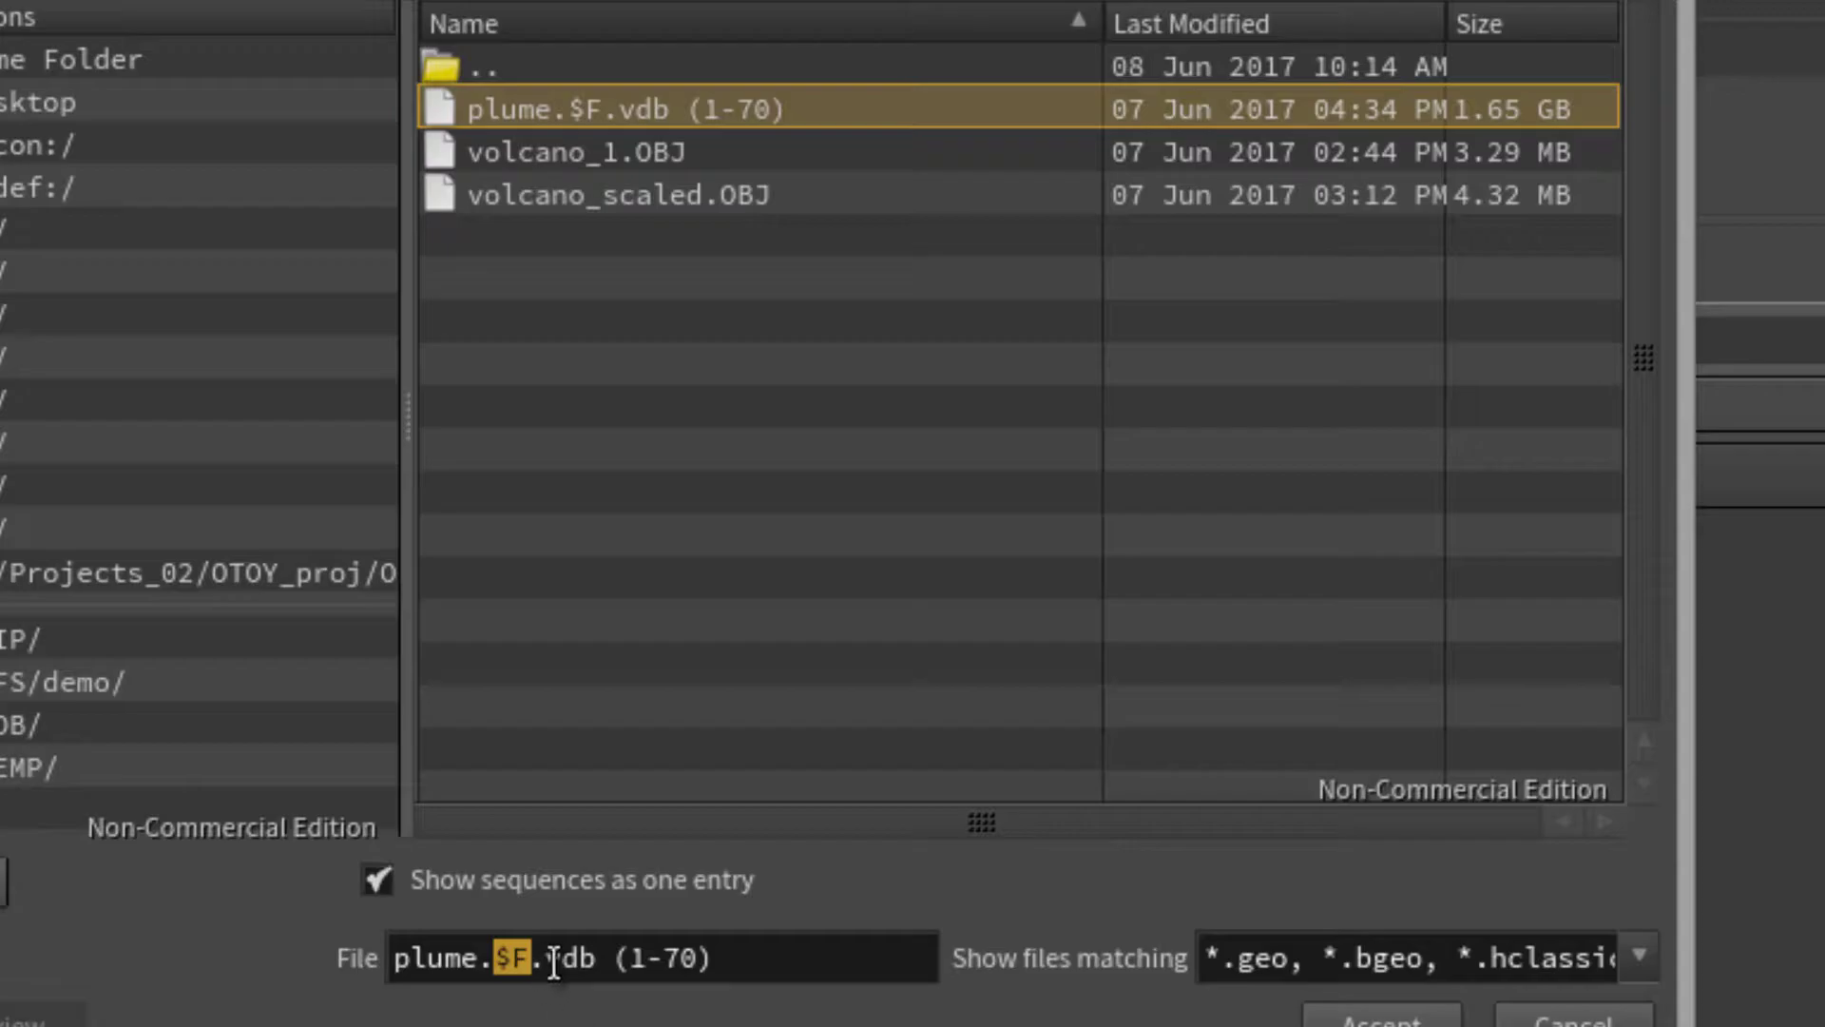
pyautogui.moveTo(551, 962); pyautogui.dragTo(596, 962)
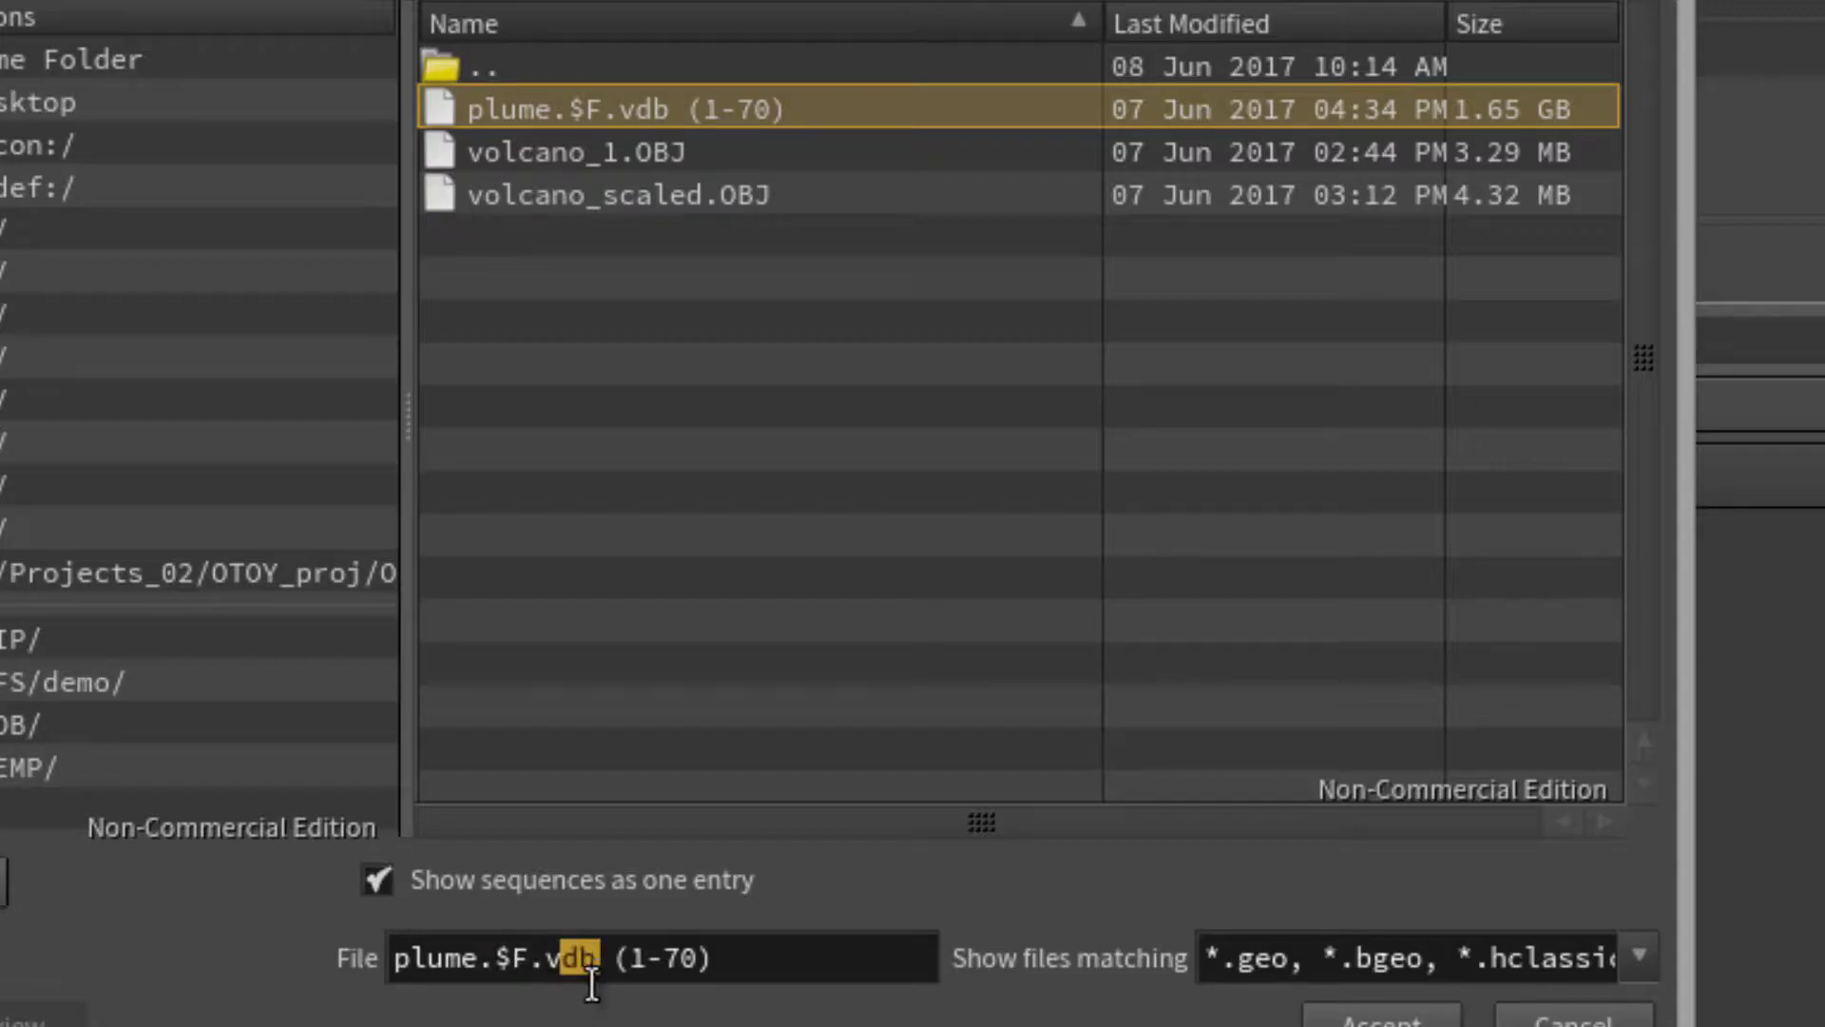
pyautogui.click(596, 986)
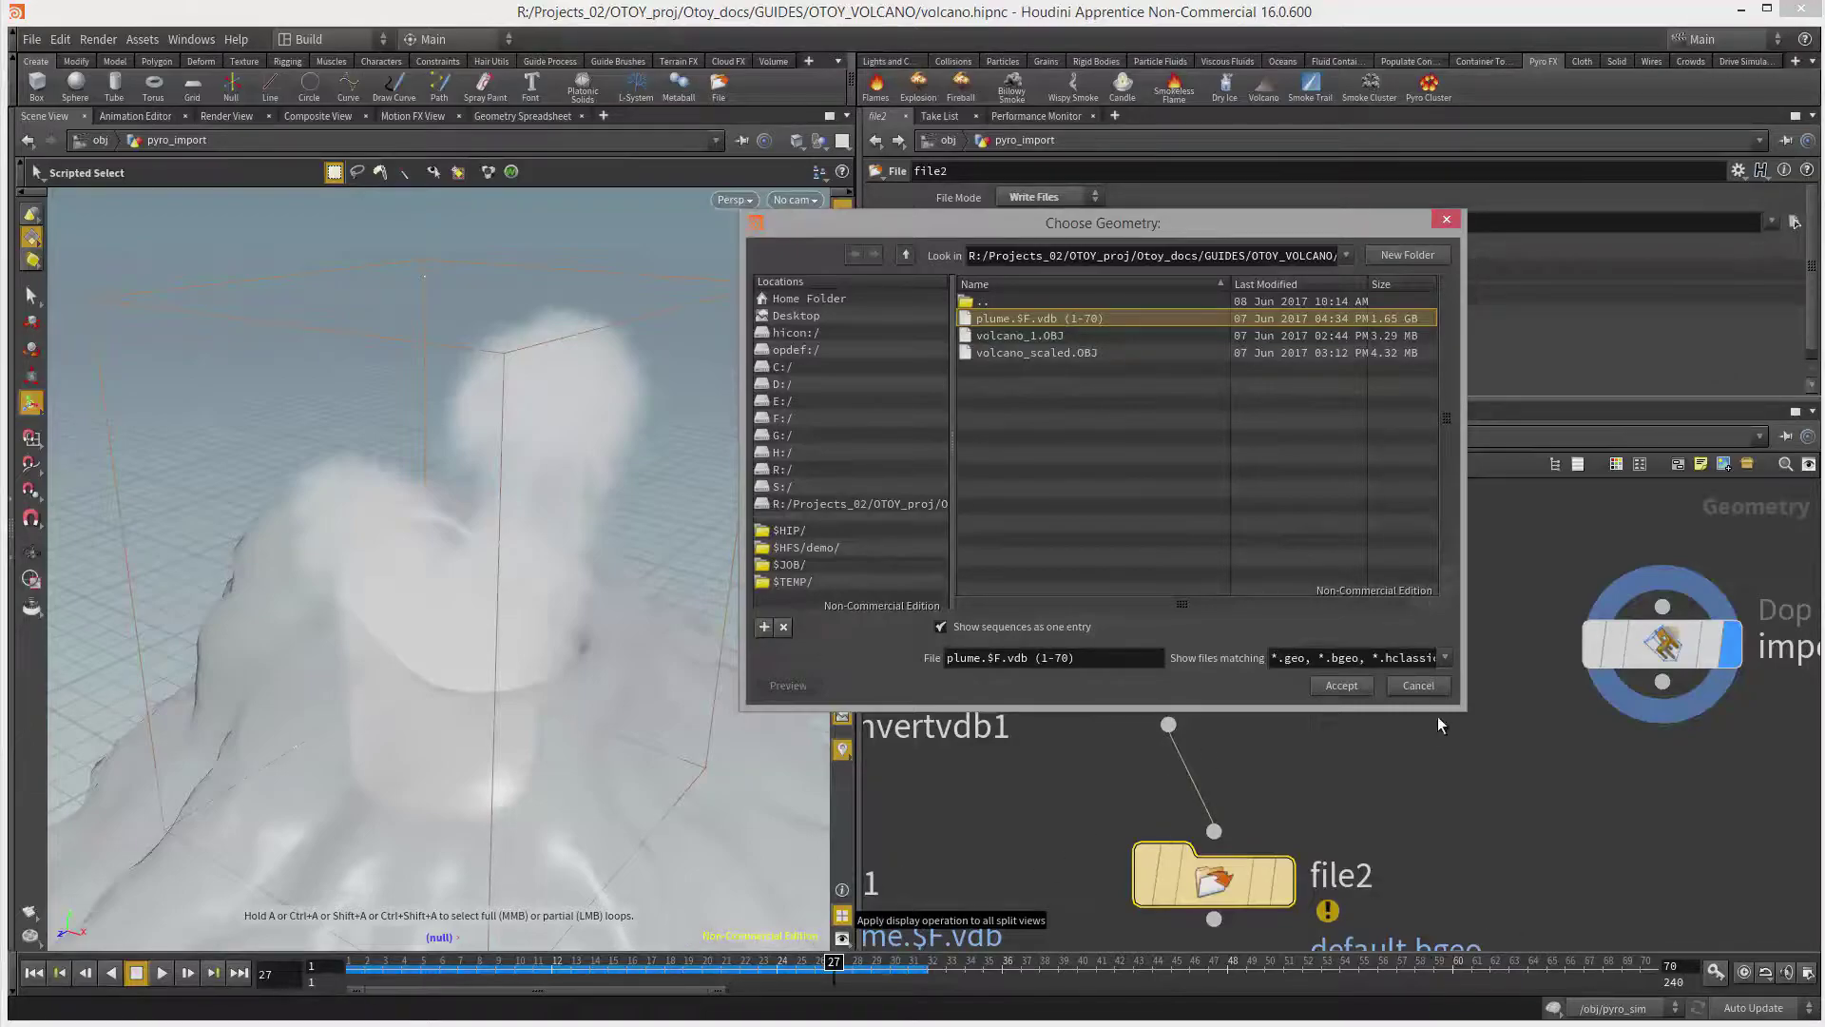
pyautogui.click(1418, 685)
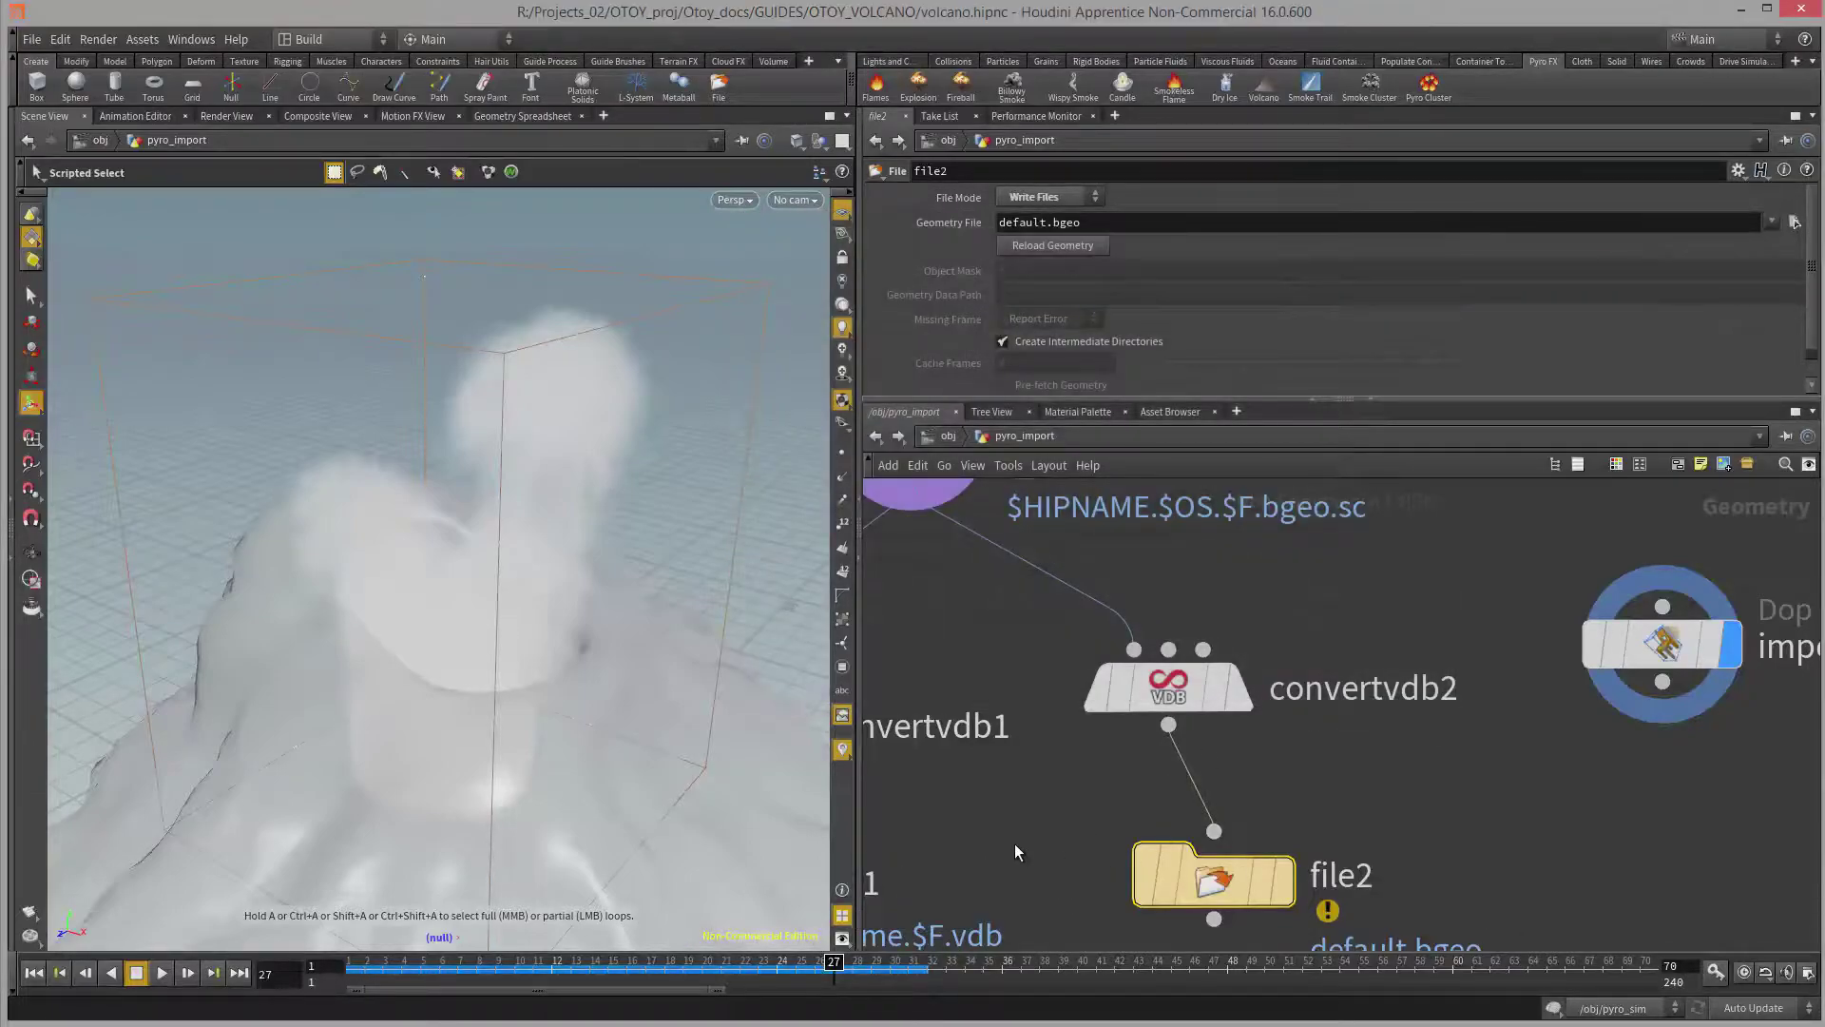
pyautogui.moveTo(1014, 842); pyautogui.dragTo(1340, 753, button='middle')
pyautogui.click(995, 823)
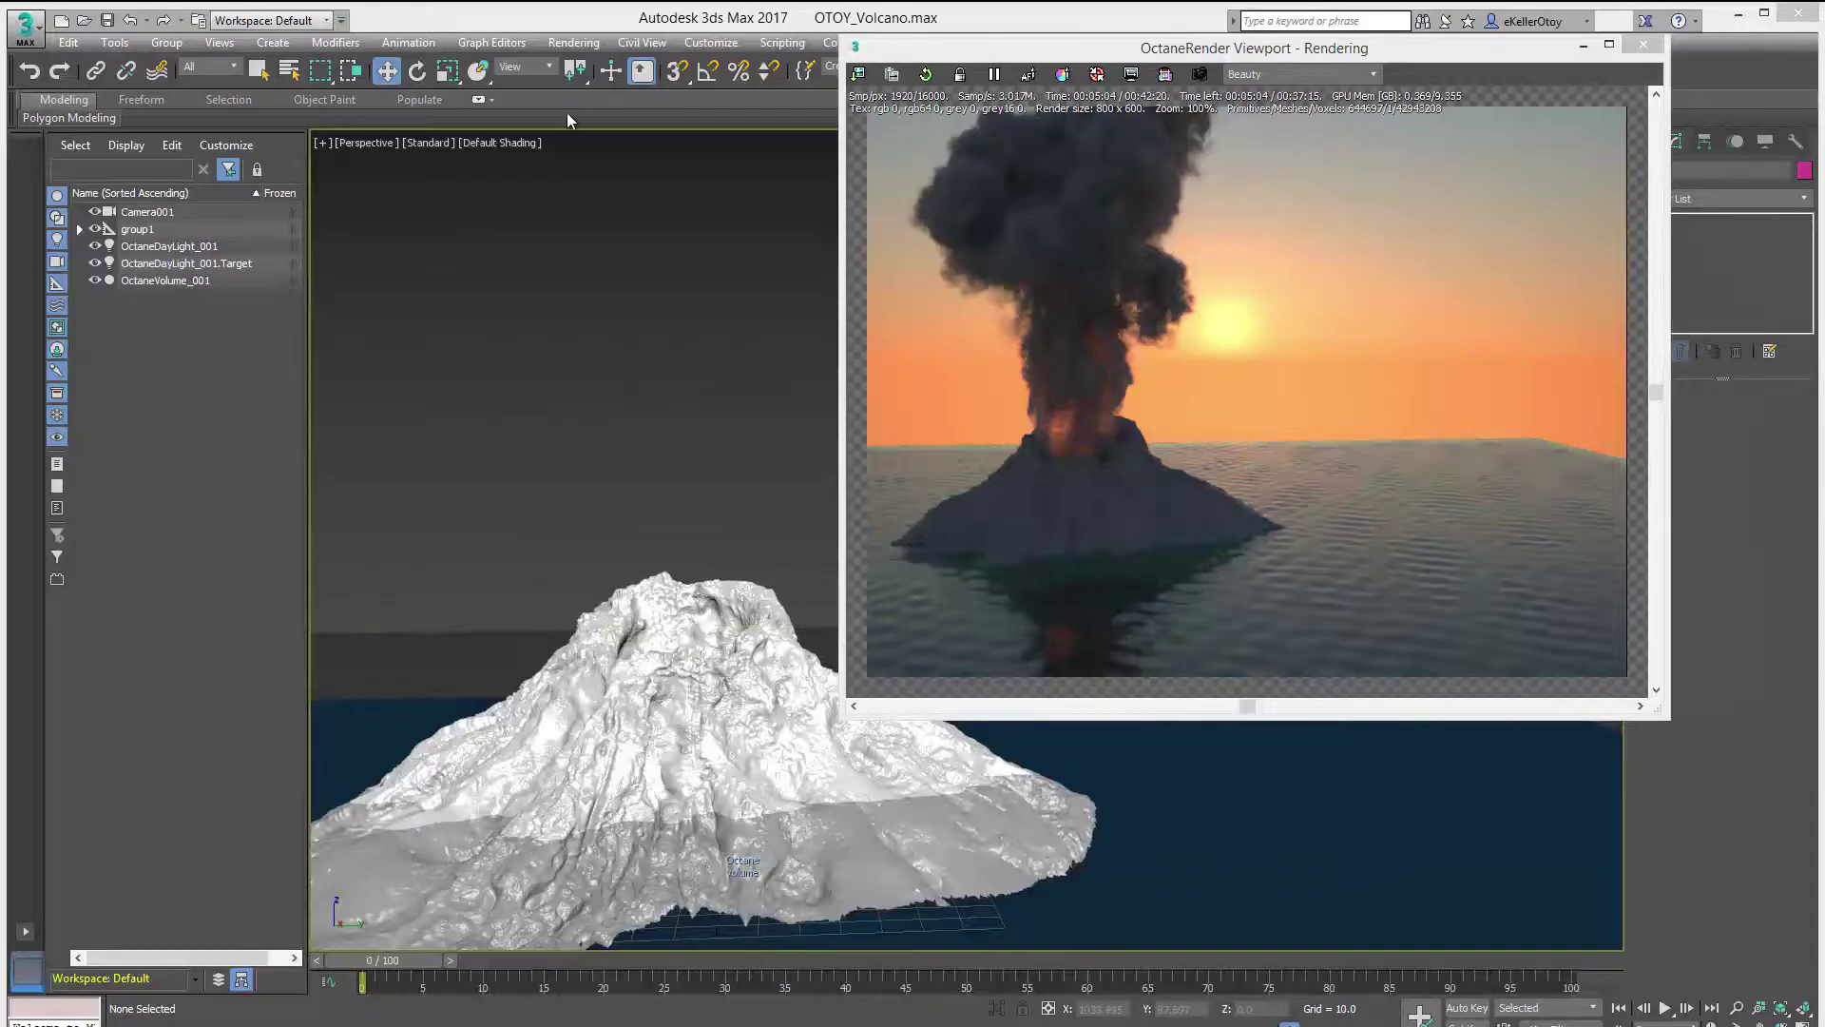
# - In 3ds Max, open the OctaneRender render setup and set the kernel type to Direct Light
pyautogui.click(573, 43)
pyautogui.moveTo(616, 406)
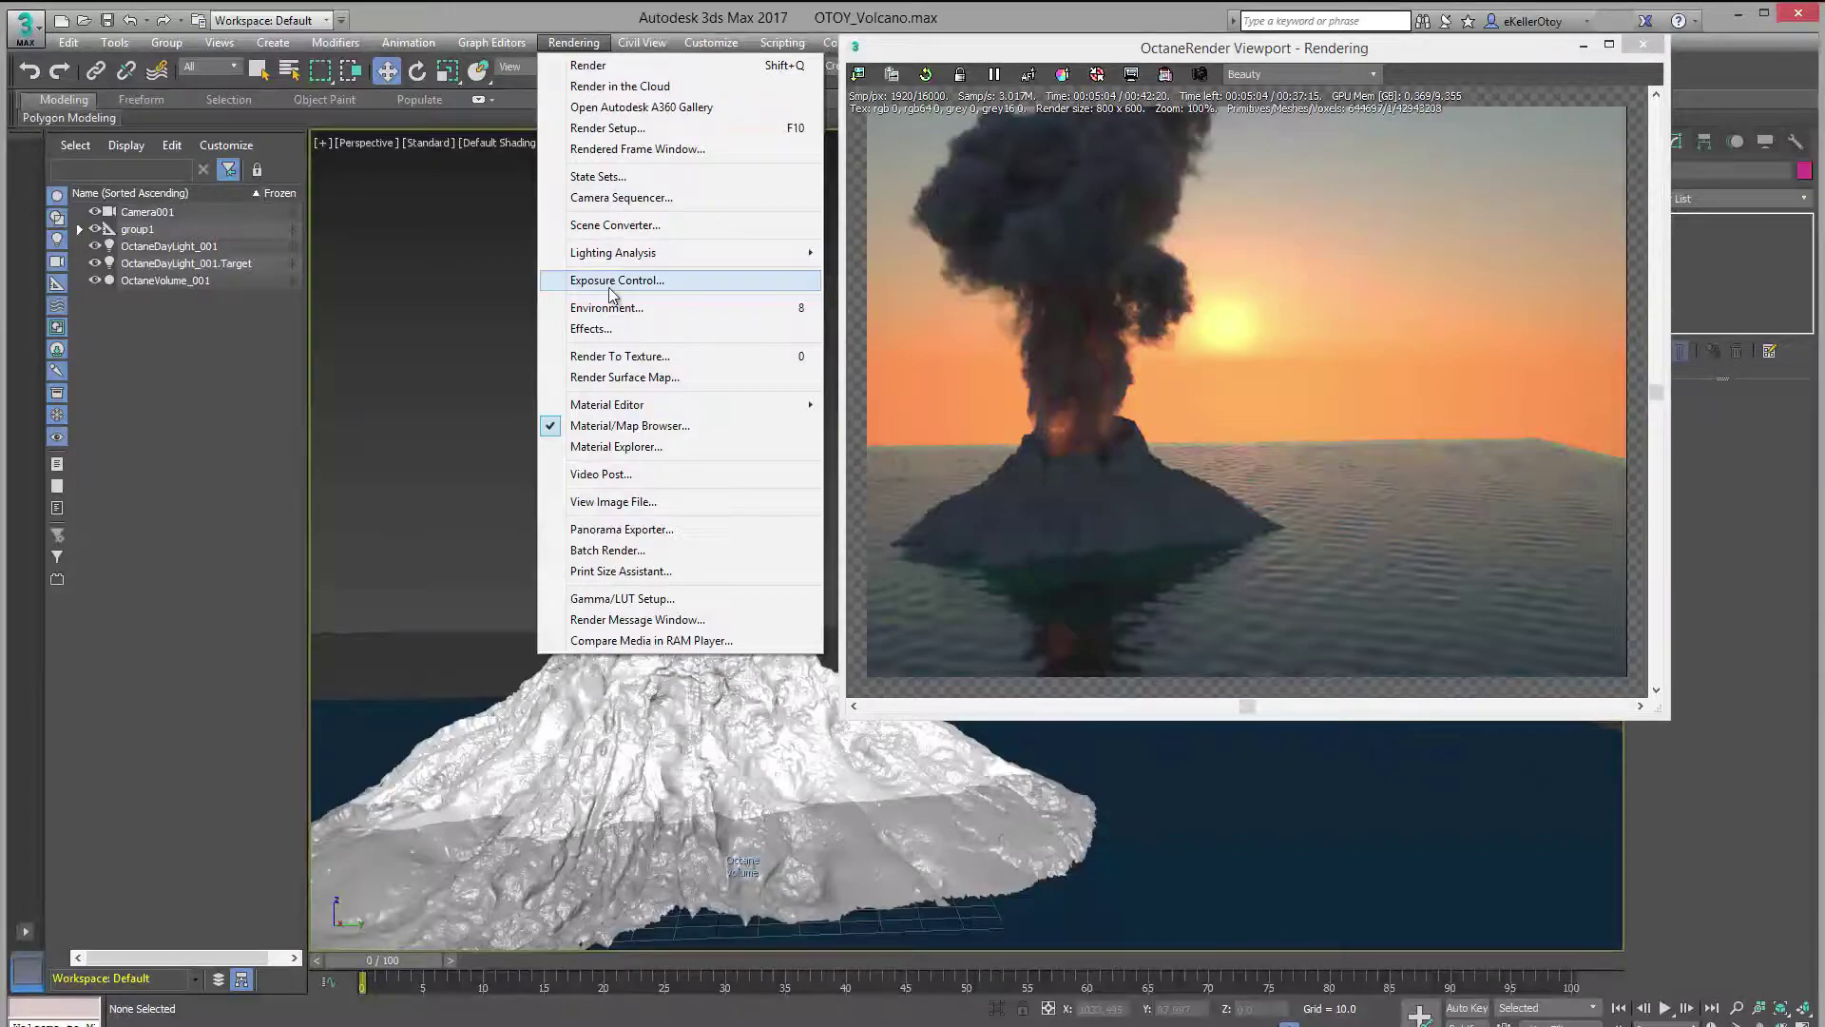
pyautogui.click(607, 127)
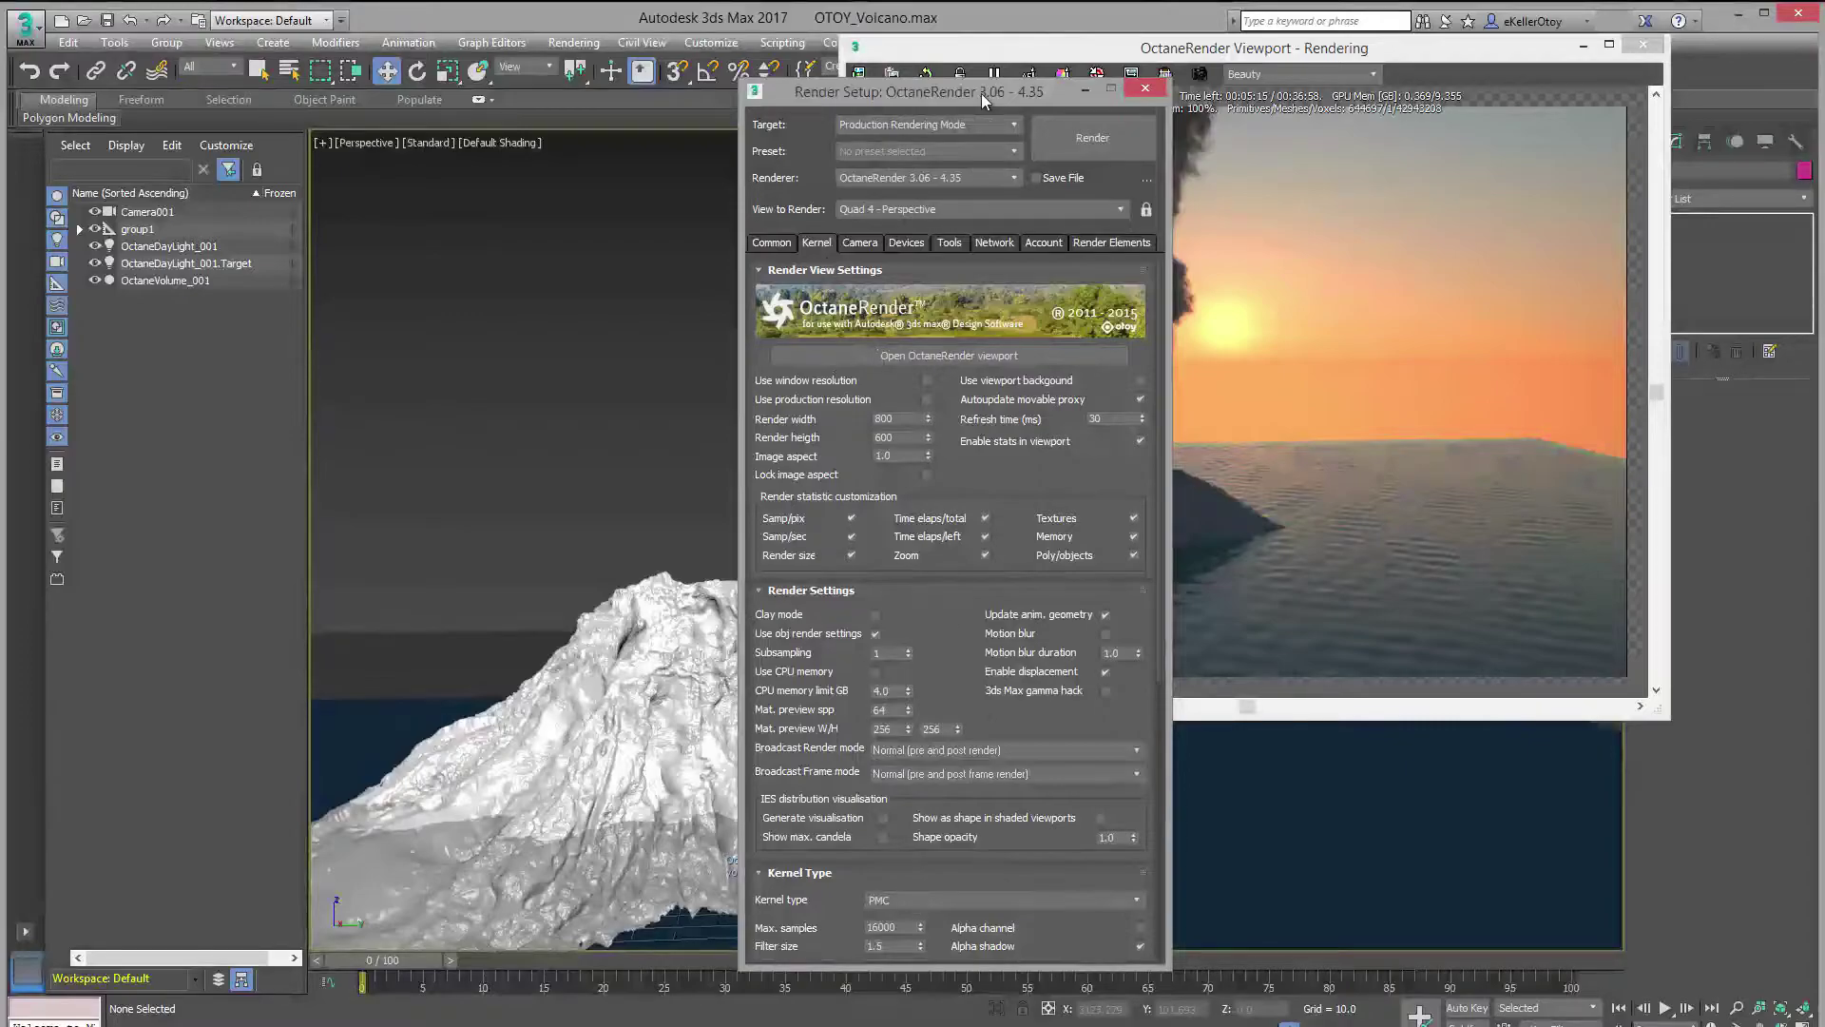
pyautogui.moveTo(984, 102); pyautogui.dragTo(473, 40)
pyautogui.click(414, 836)
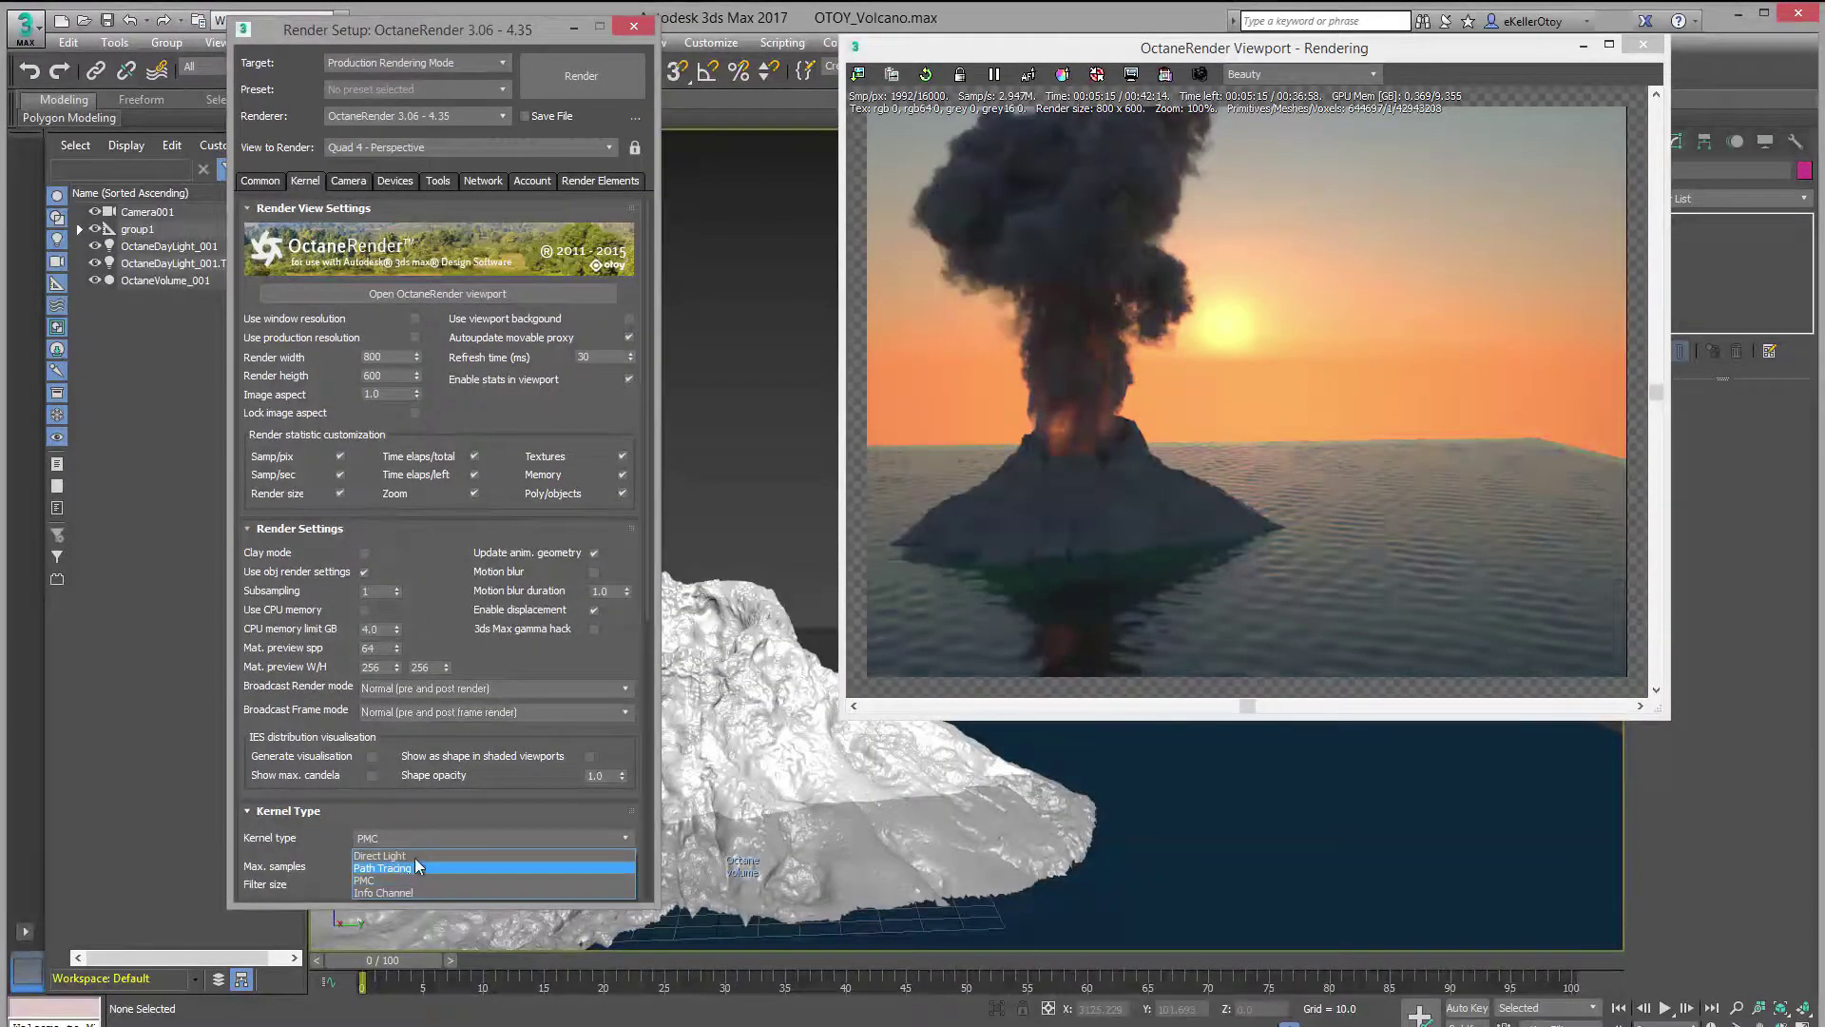
pyautogui.click(416, 854)
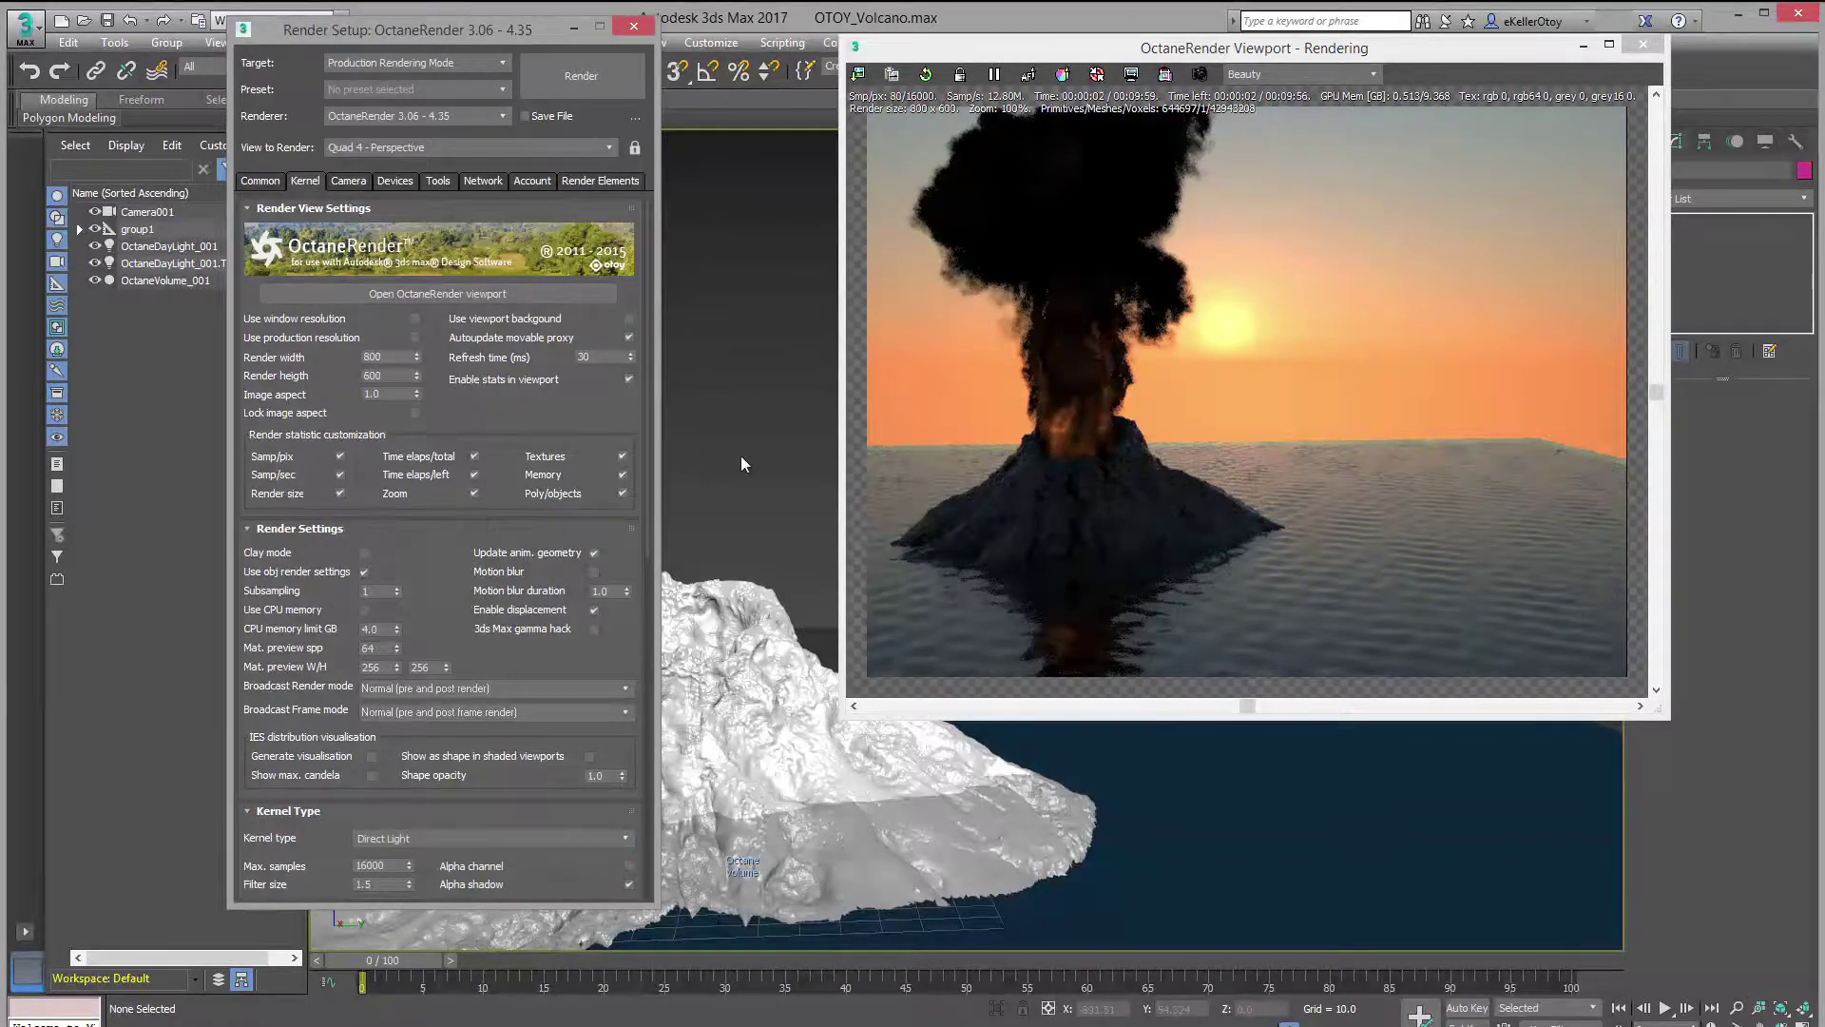
# - Set the Octane kernel type to PMC and close the render setup
pyautogui.click(486, 836)
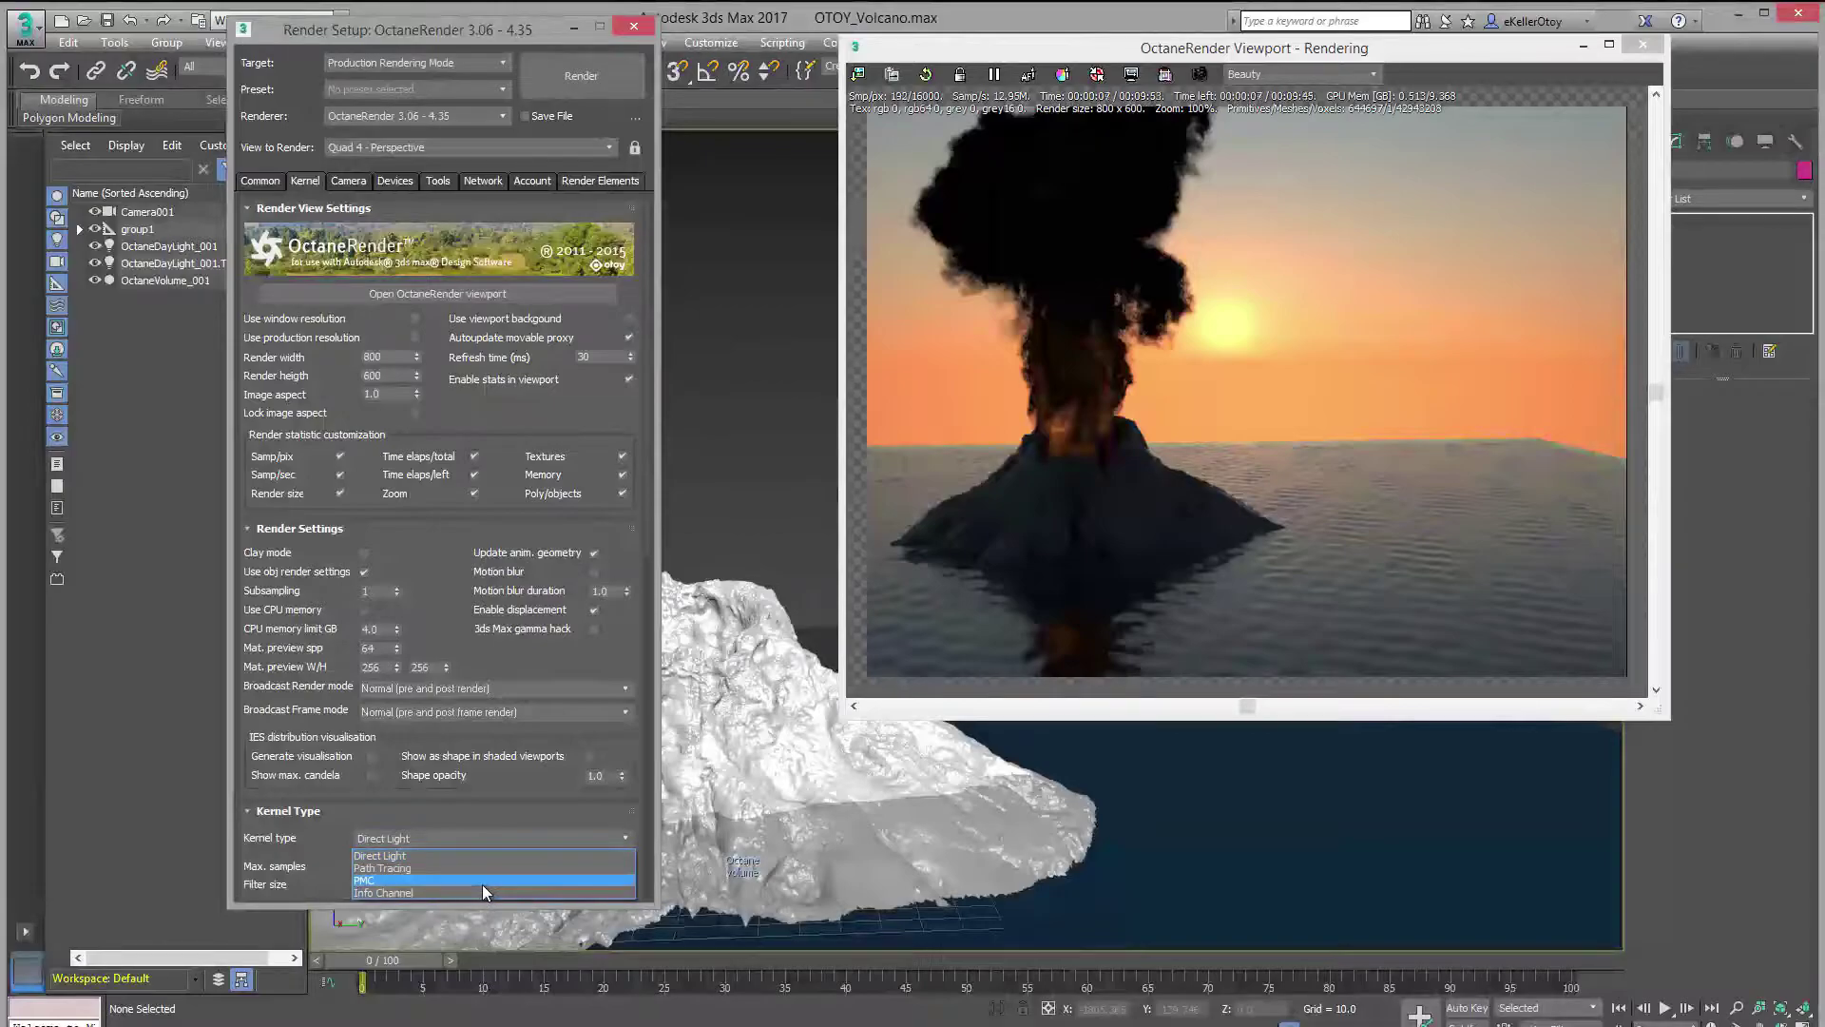
pyautogui.click(483, 881)
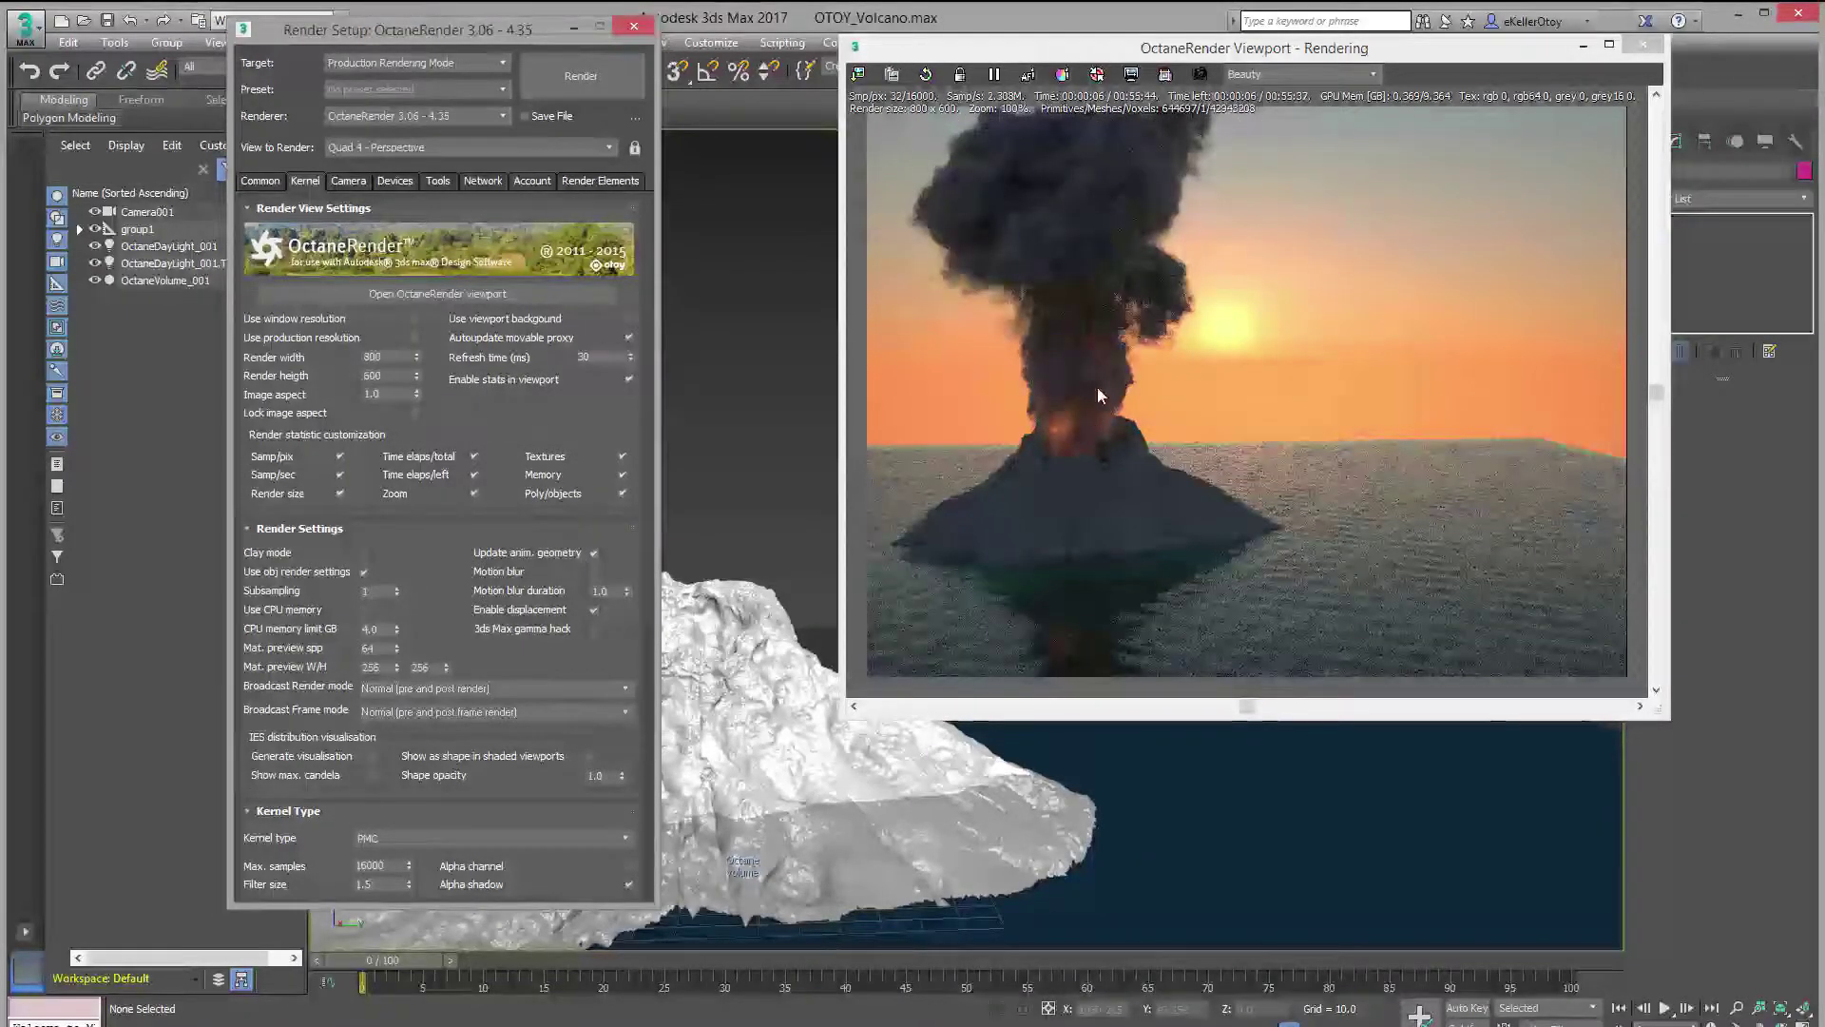
pyautogui.click(634, 26)
# - Hide OctaneVolume_001 in the scene and close the OctaneRender viewport
pyautogui.moveTo(1103, 61); pyautogui.dragTo(966, 81)
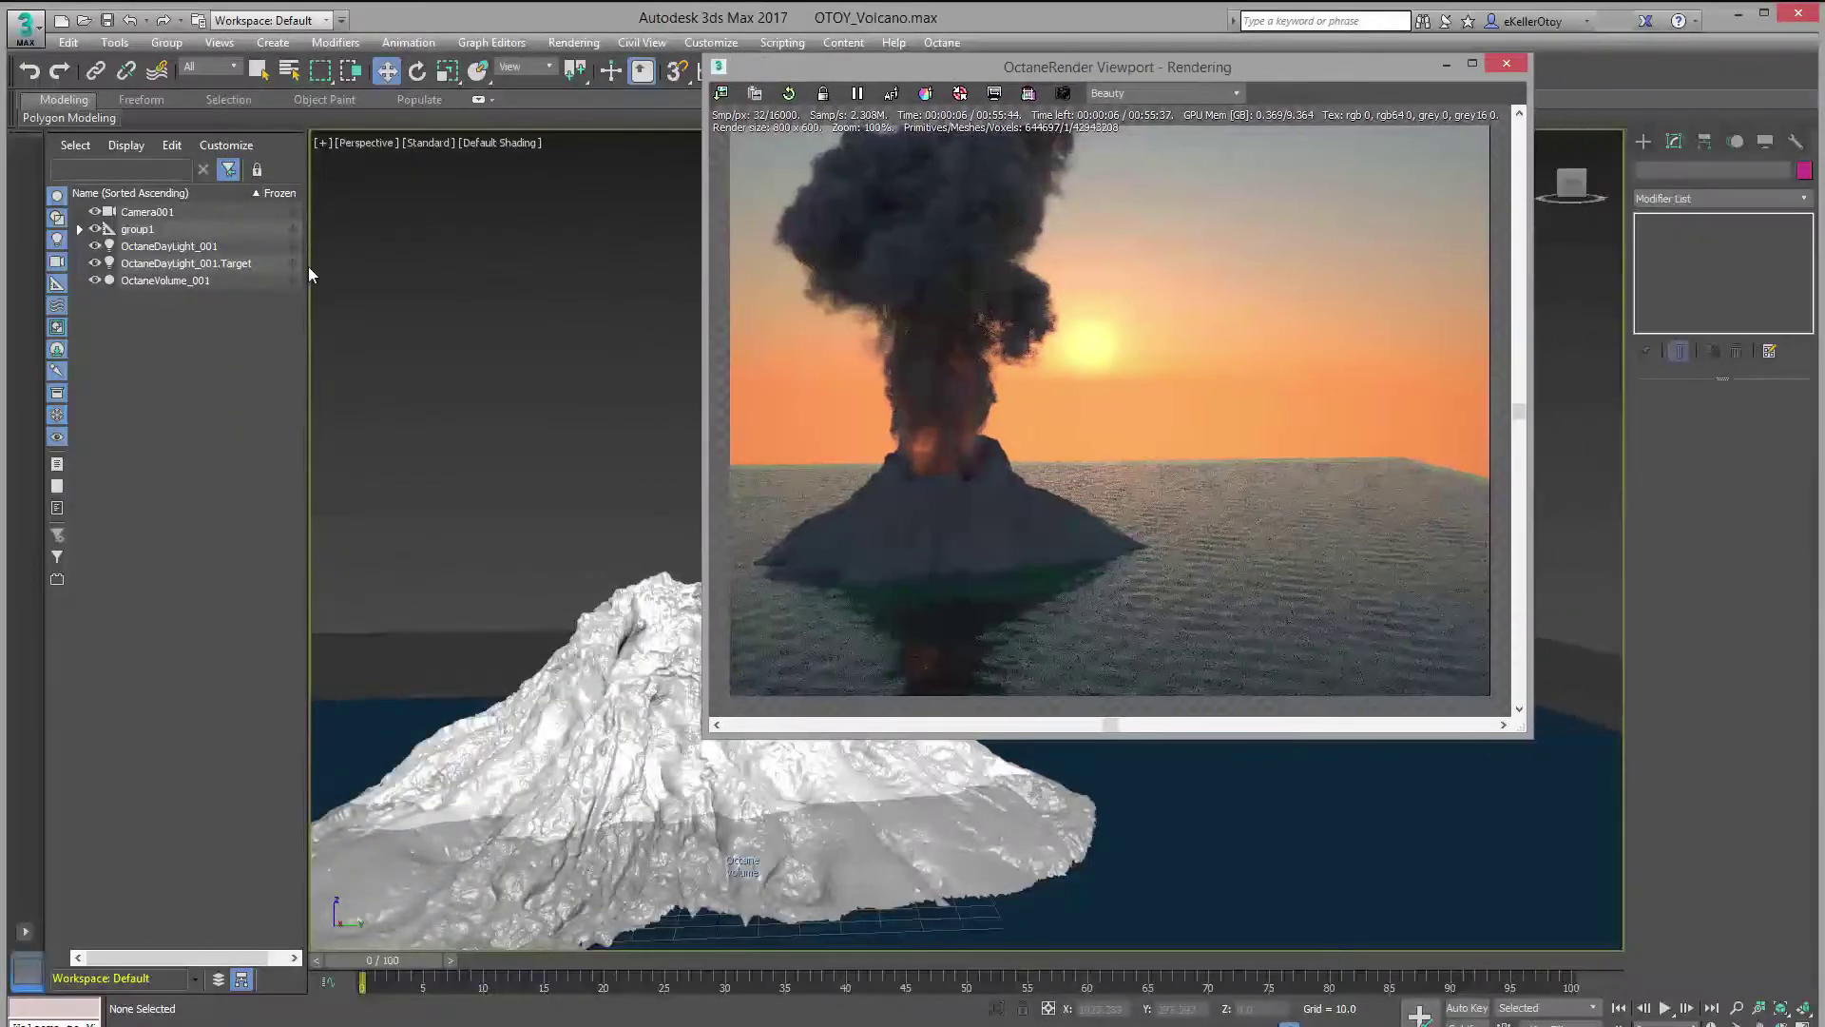
pyautogui.click(96, 280)
pyautogui.moveTo(1158, 66); pyautogui.dragTo(553, 66)
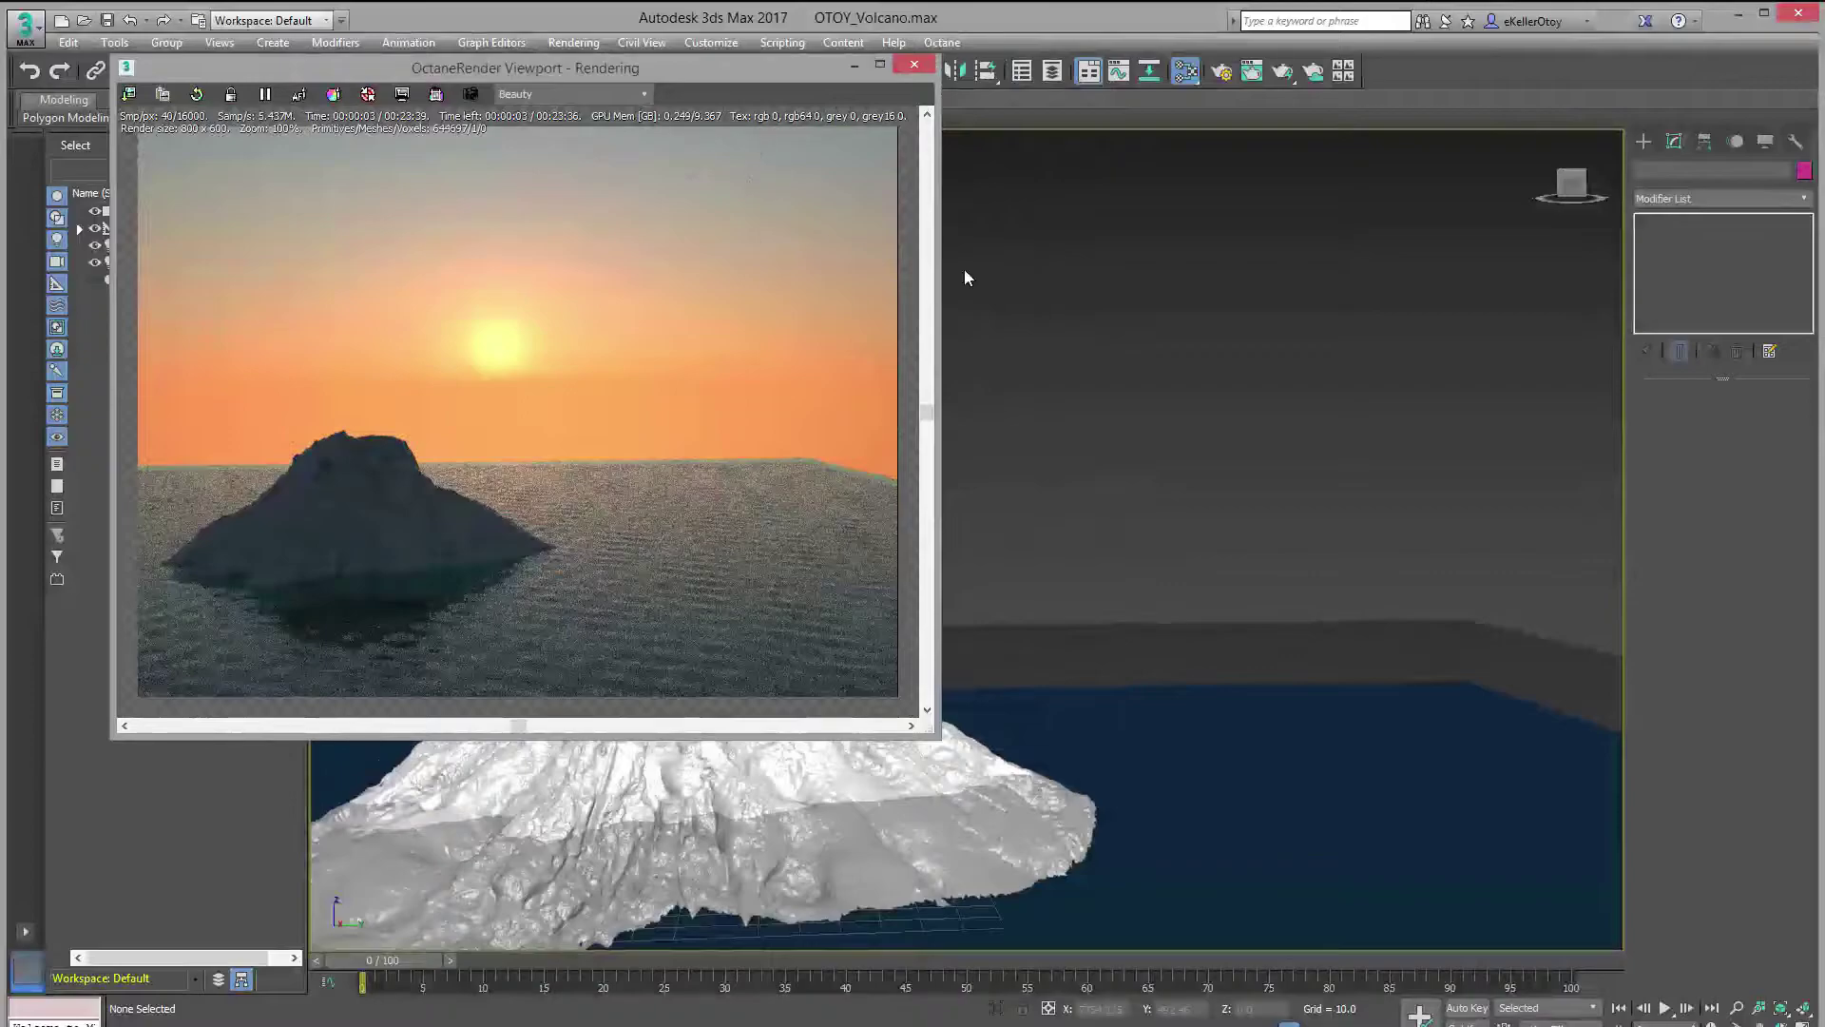
pyautogui.click(926, 64)
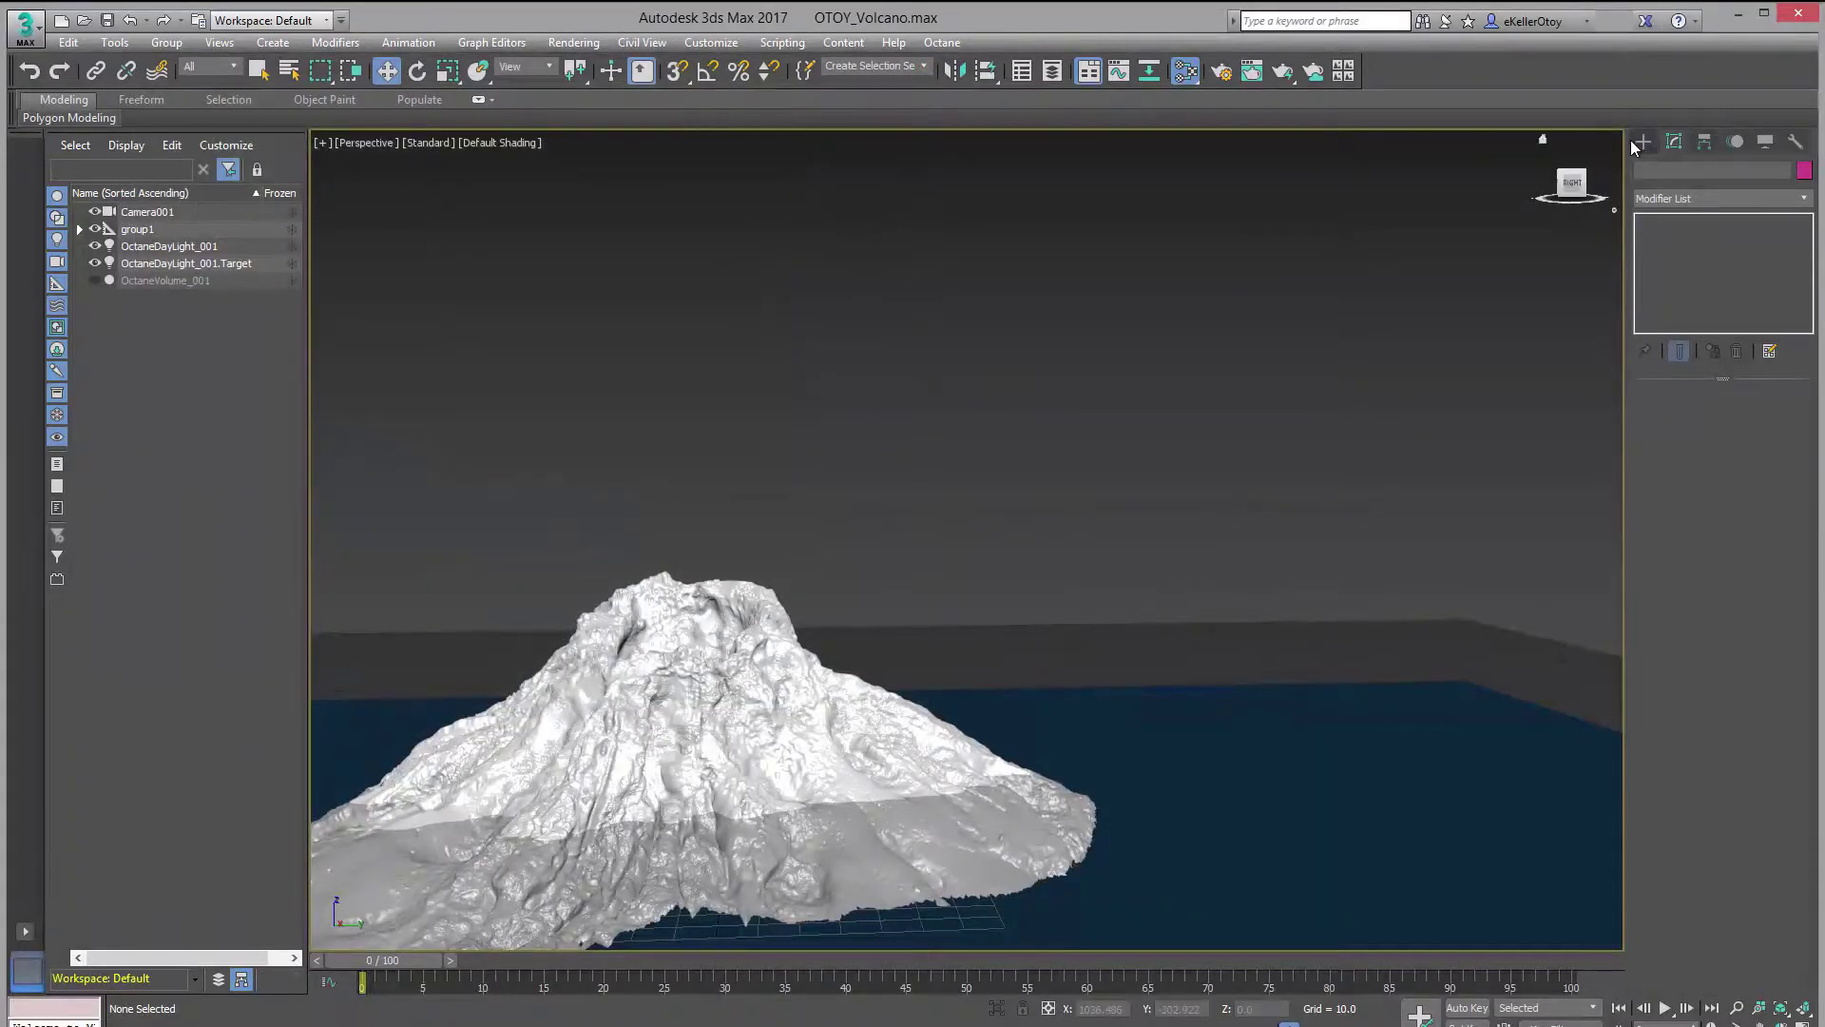
# - Create a new Octane Volume object on the ground beside the volcano and show its modifiable parameters
pyautogui.click(1637, 141)
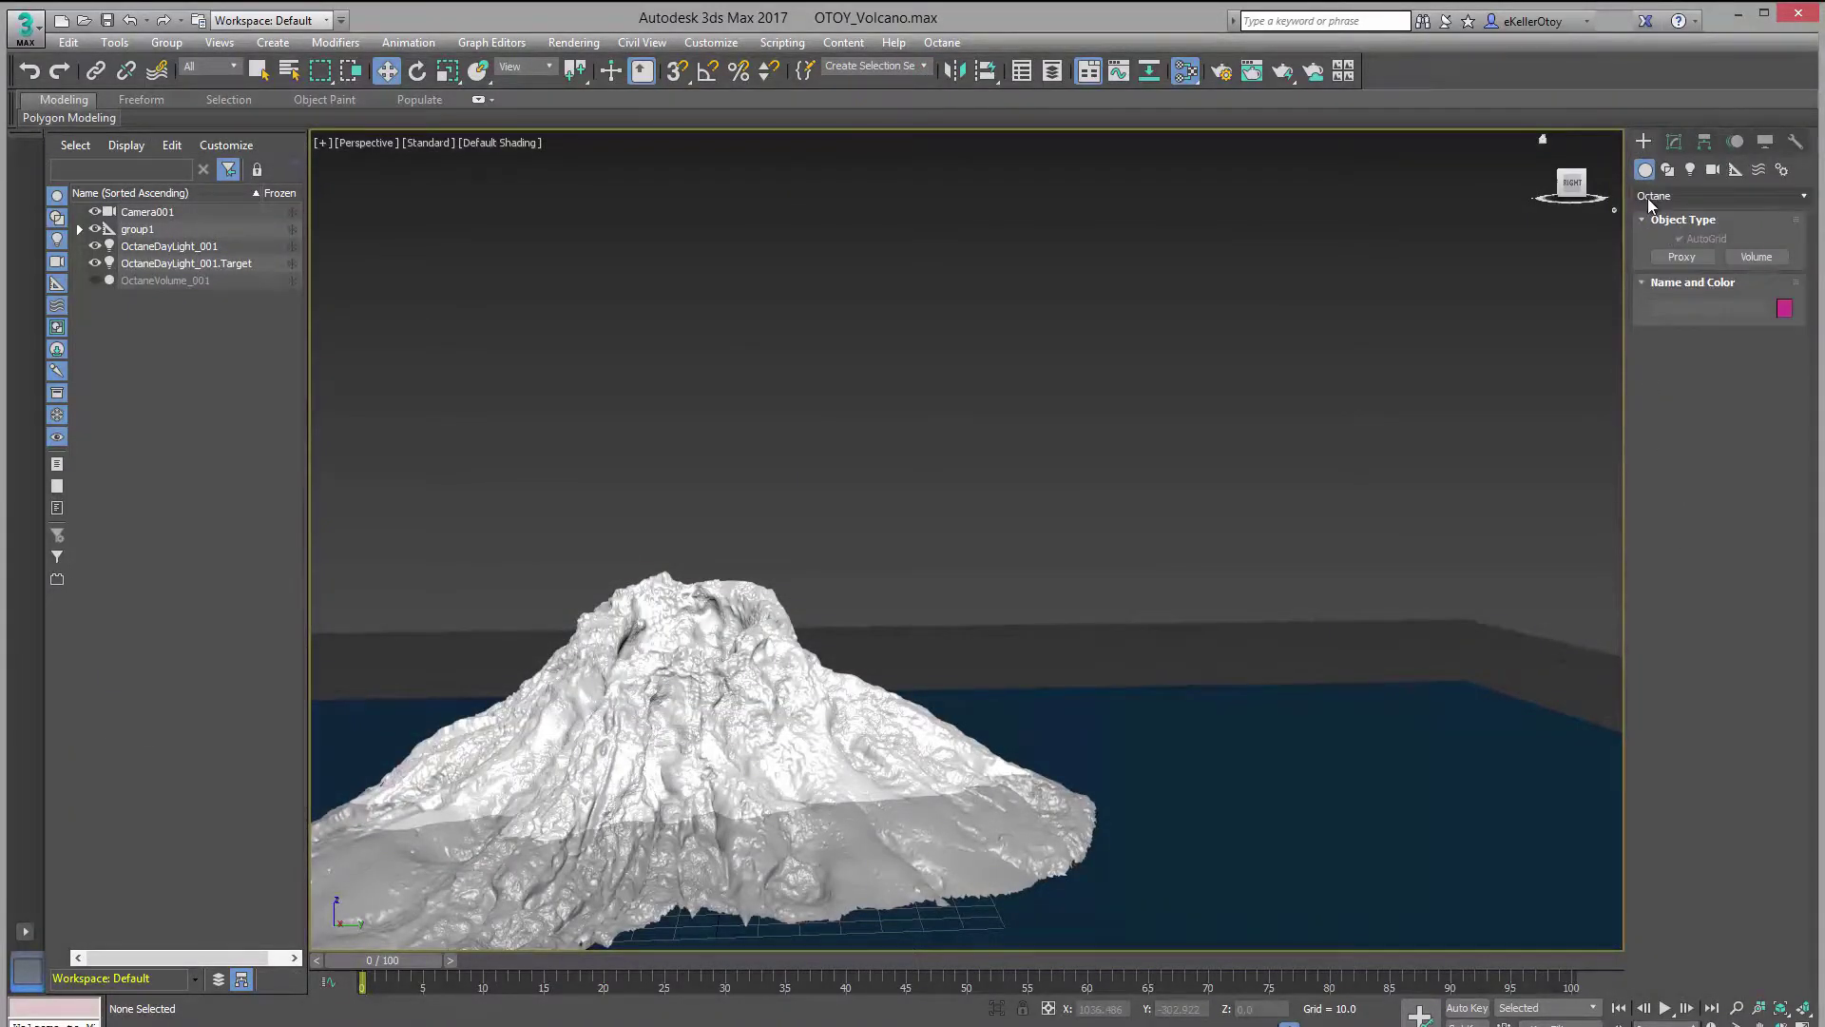
pyautogui.click(1757, 257)
pyautogui.click(1253, 643)
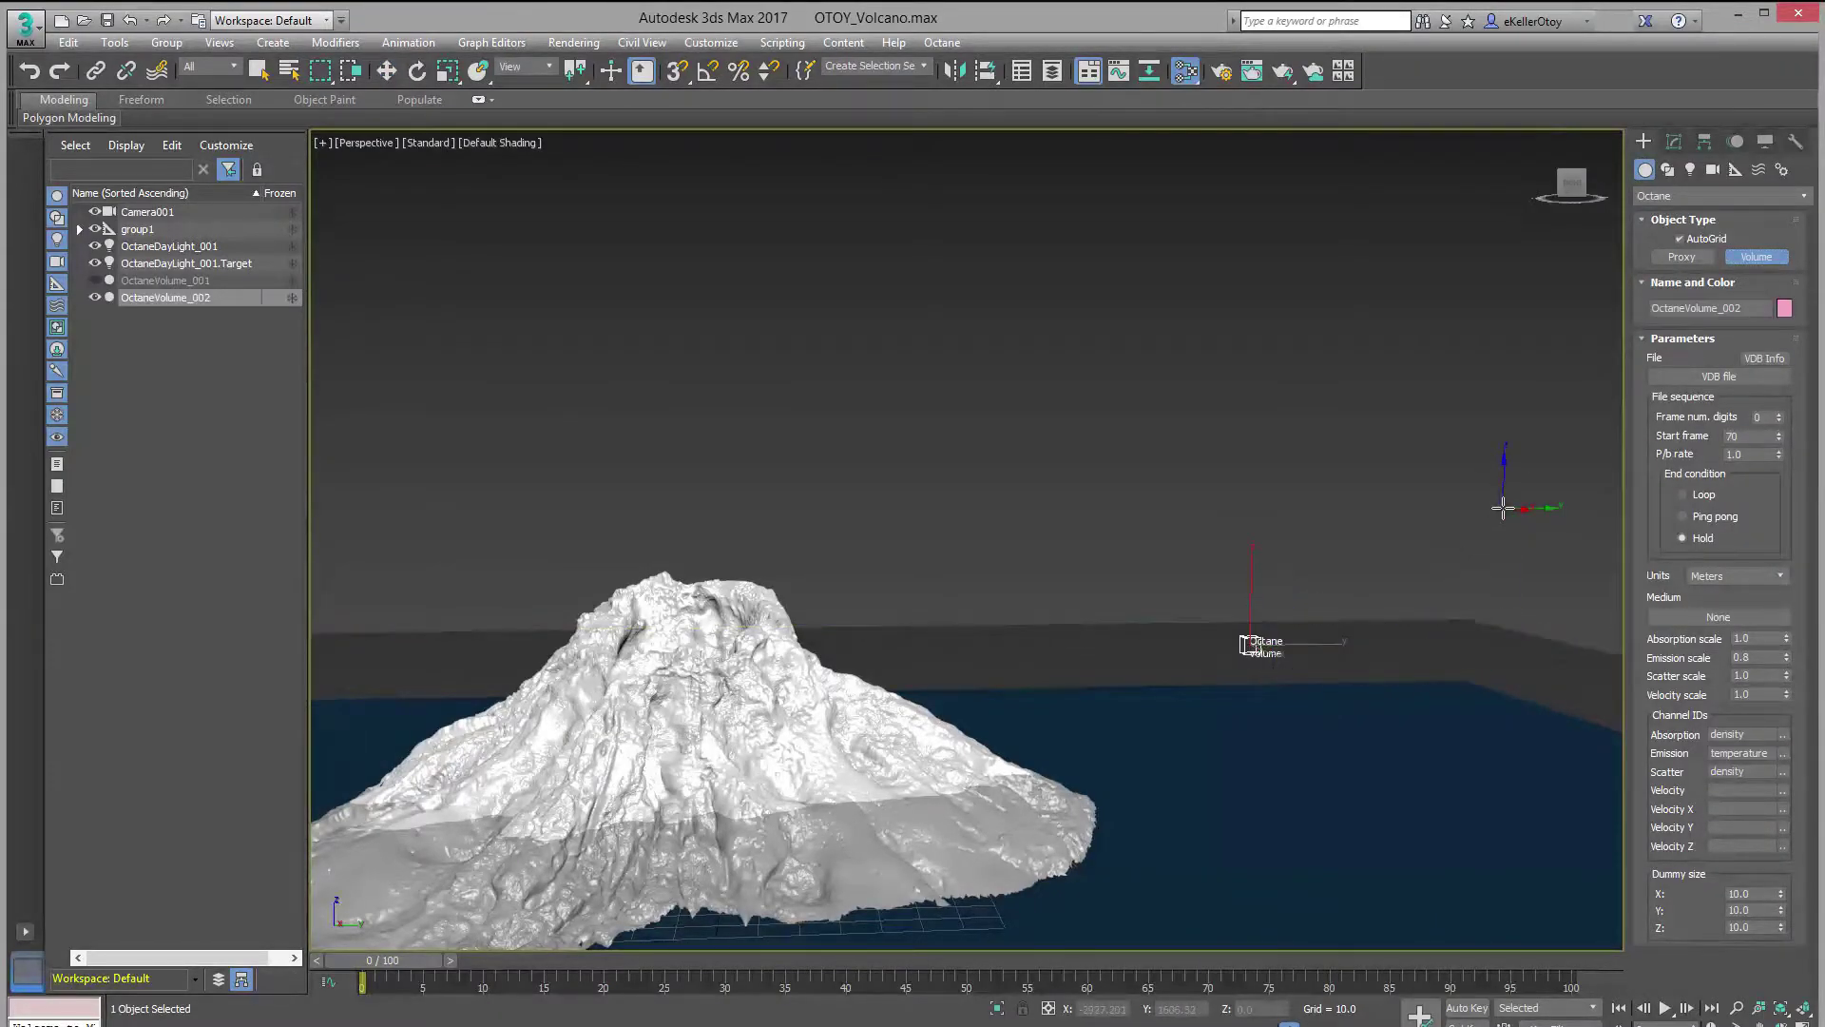
pyautogui.click(1673, 142)
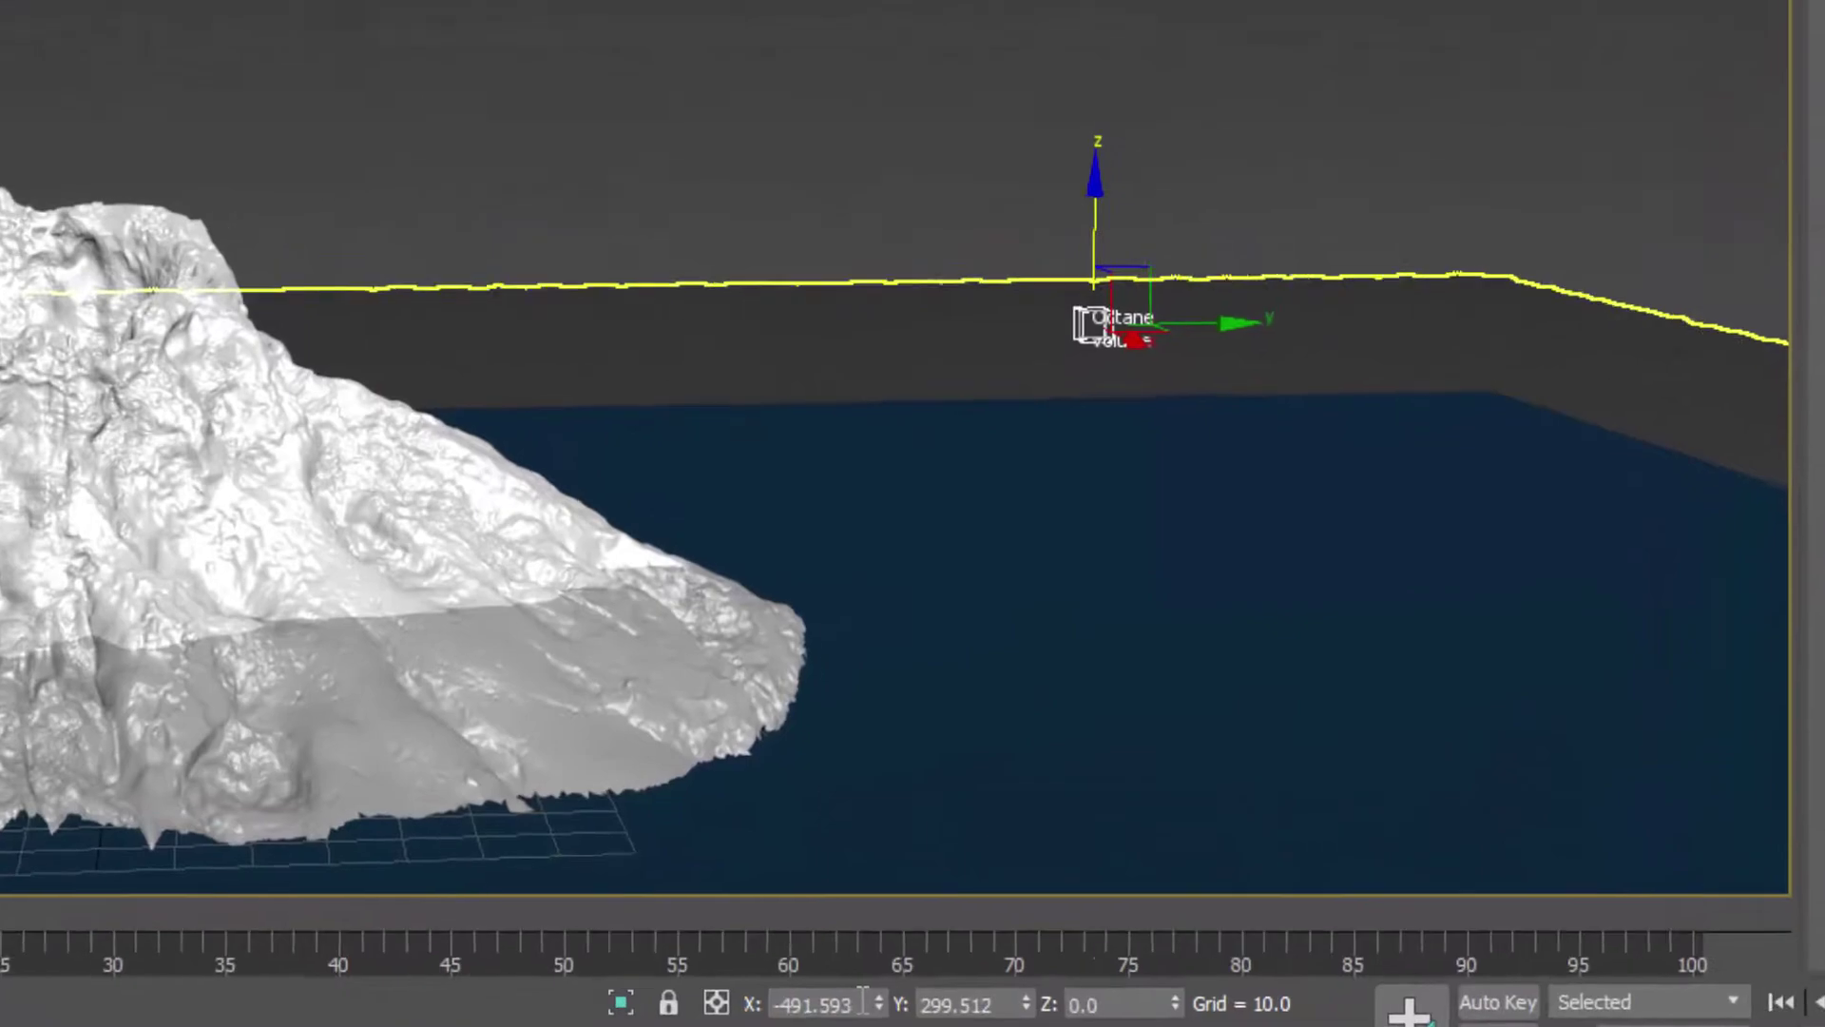
# - Move the new Octane volume to the world origin at X 0, Y 0, Z 0
pyautogui.click(1100, 1007)
pyautogui.write('0')
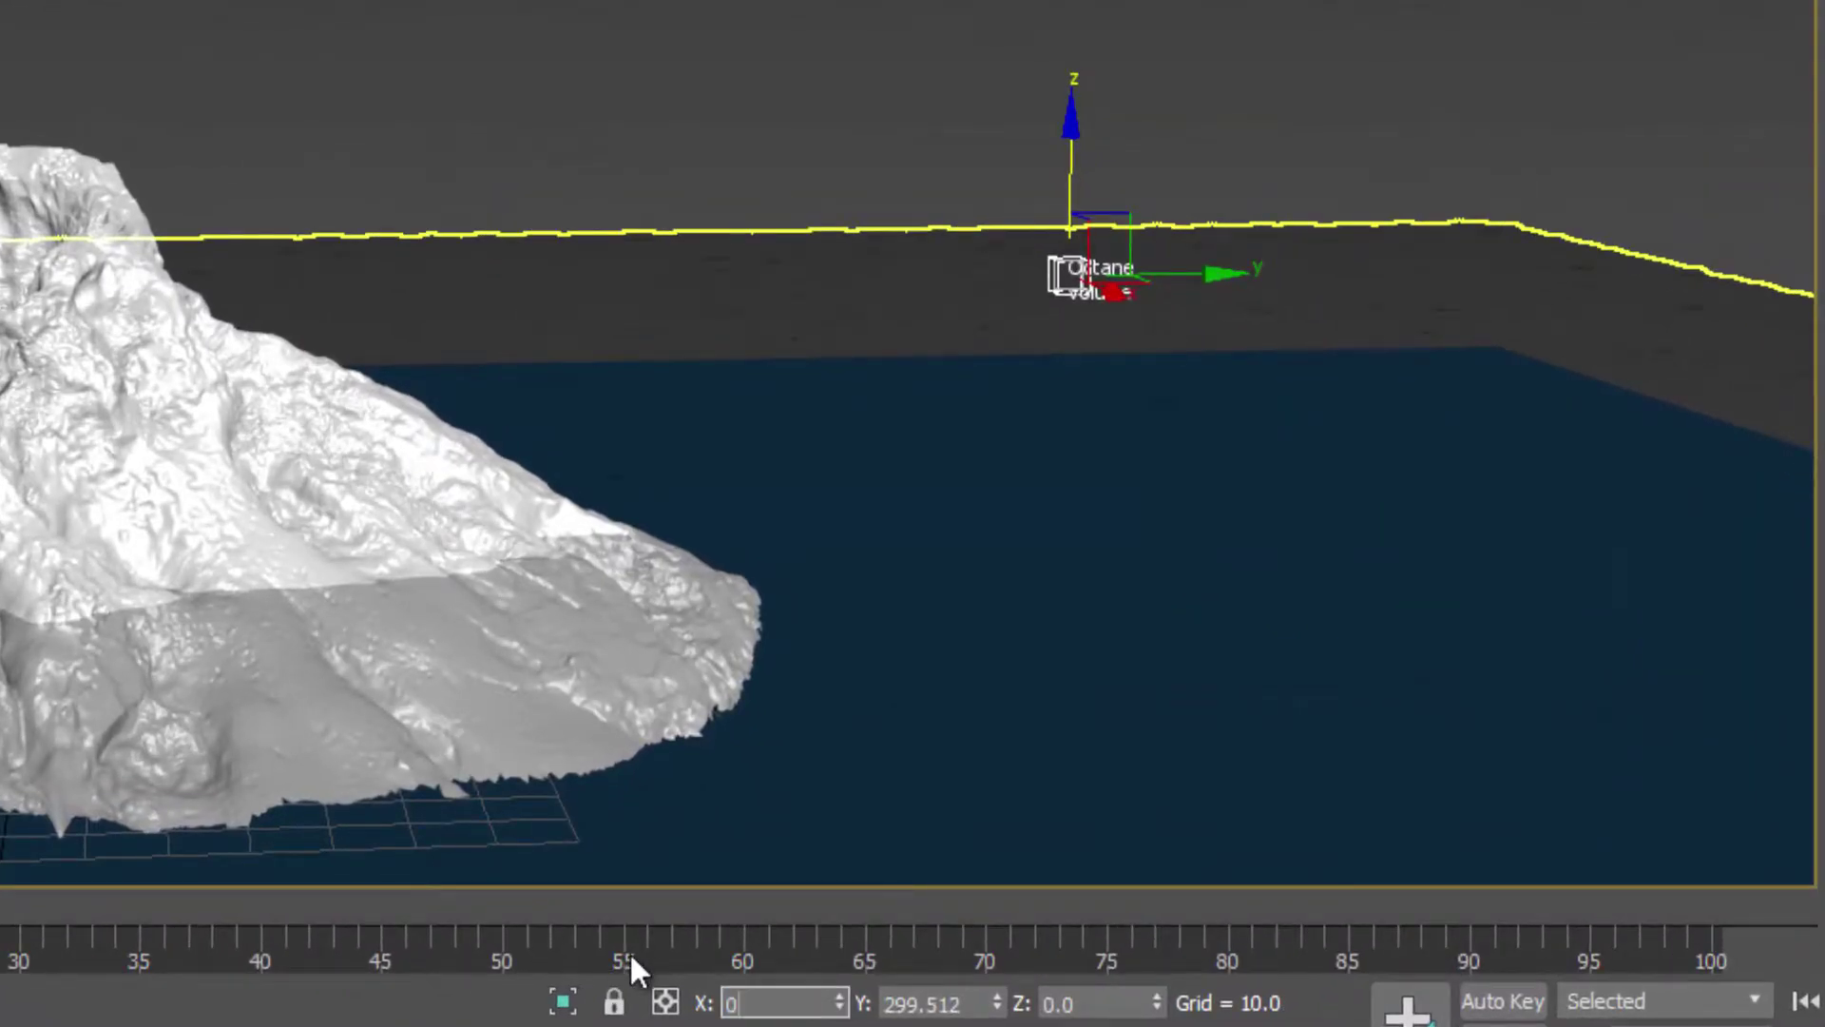
pyautogui.press('Return')
pyautogui.click(970, 1003)
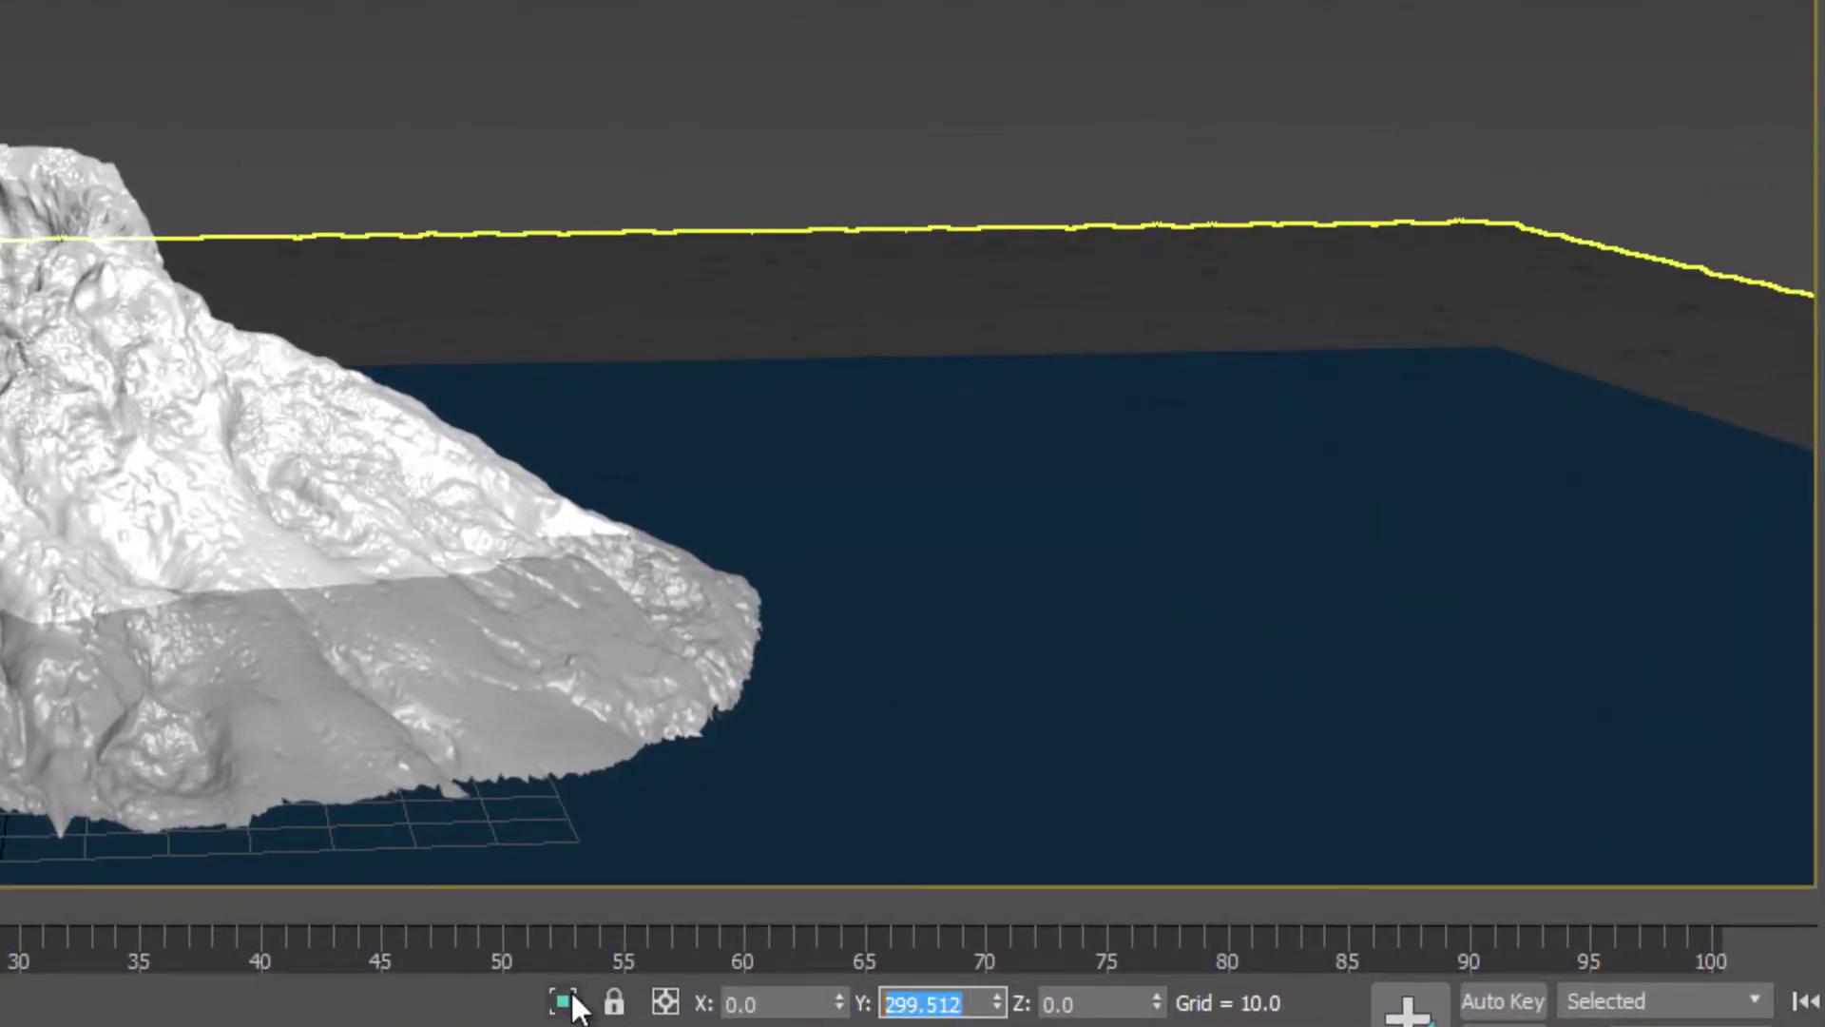
pyautogui.write('0')
pyautogui.press('Return')
pyautogui.click(1090, 1000)
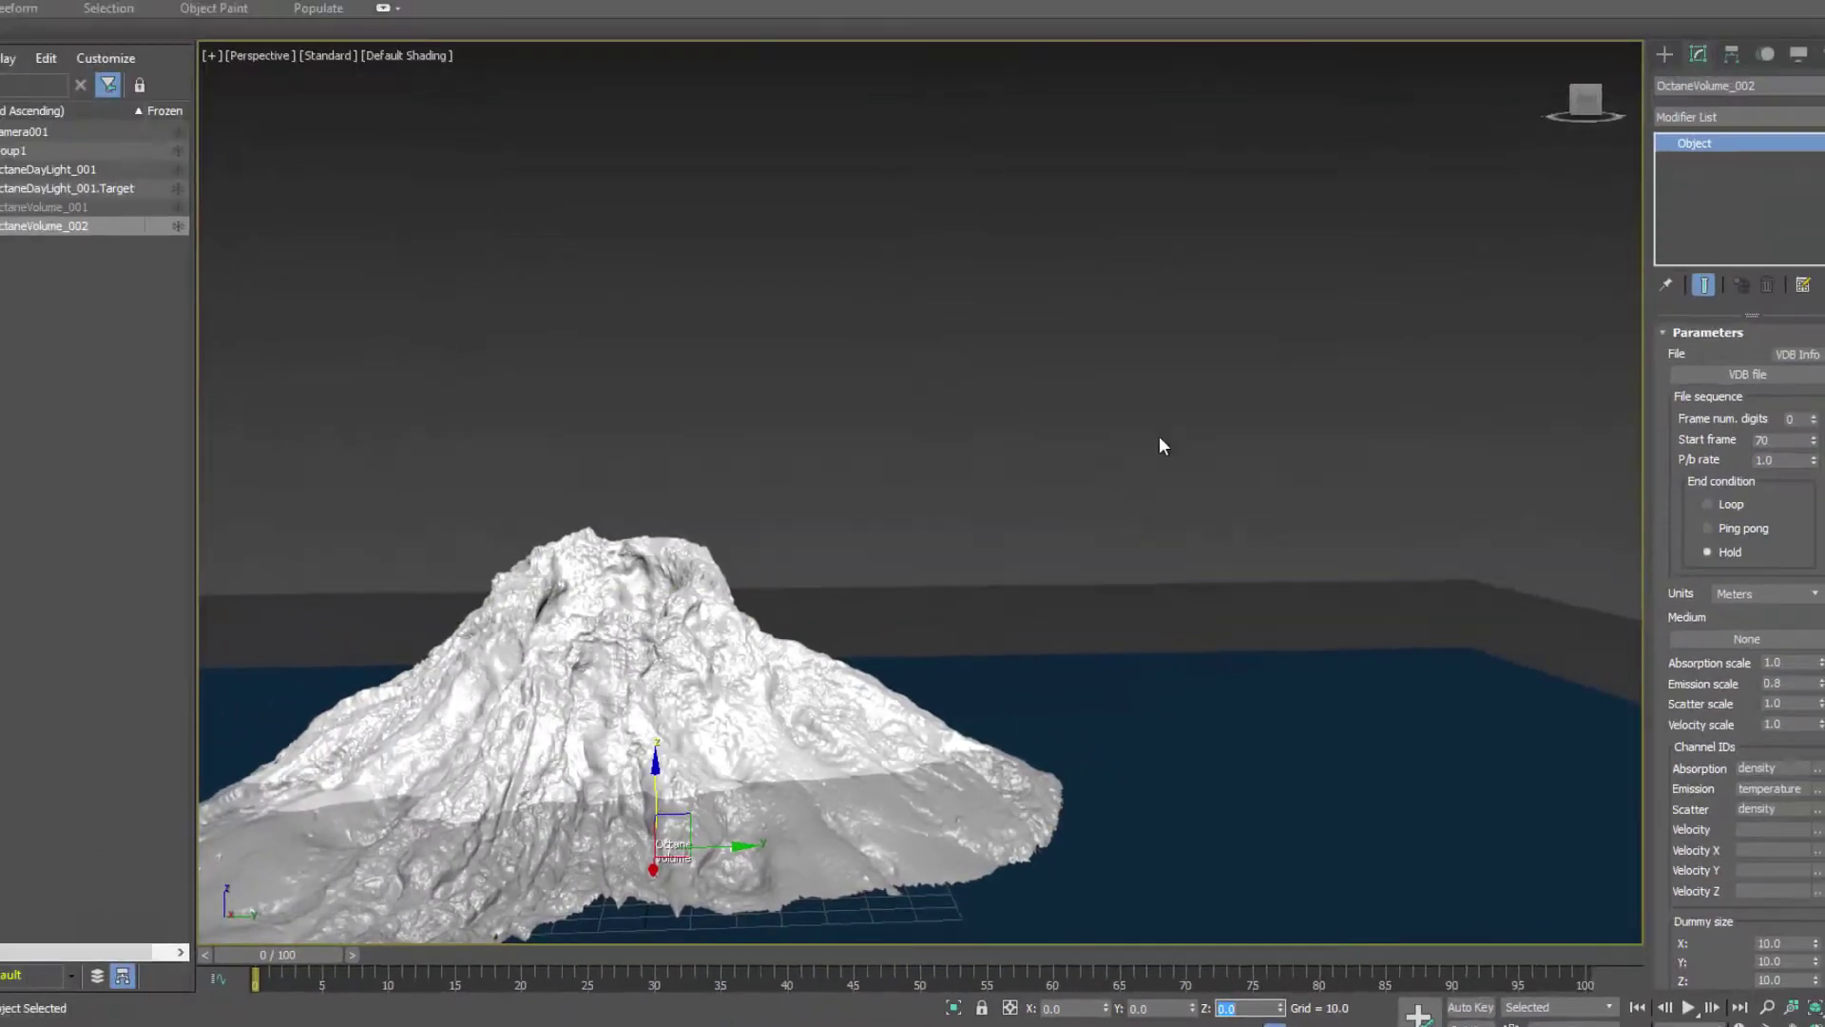
pyautogui.press('Return')
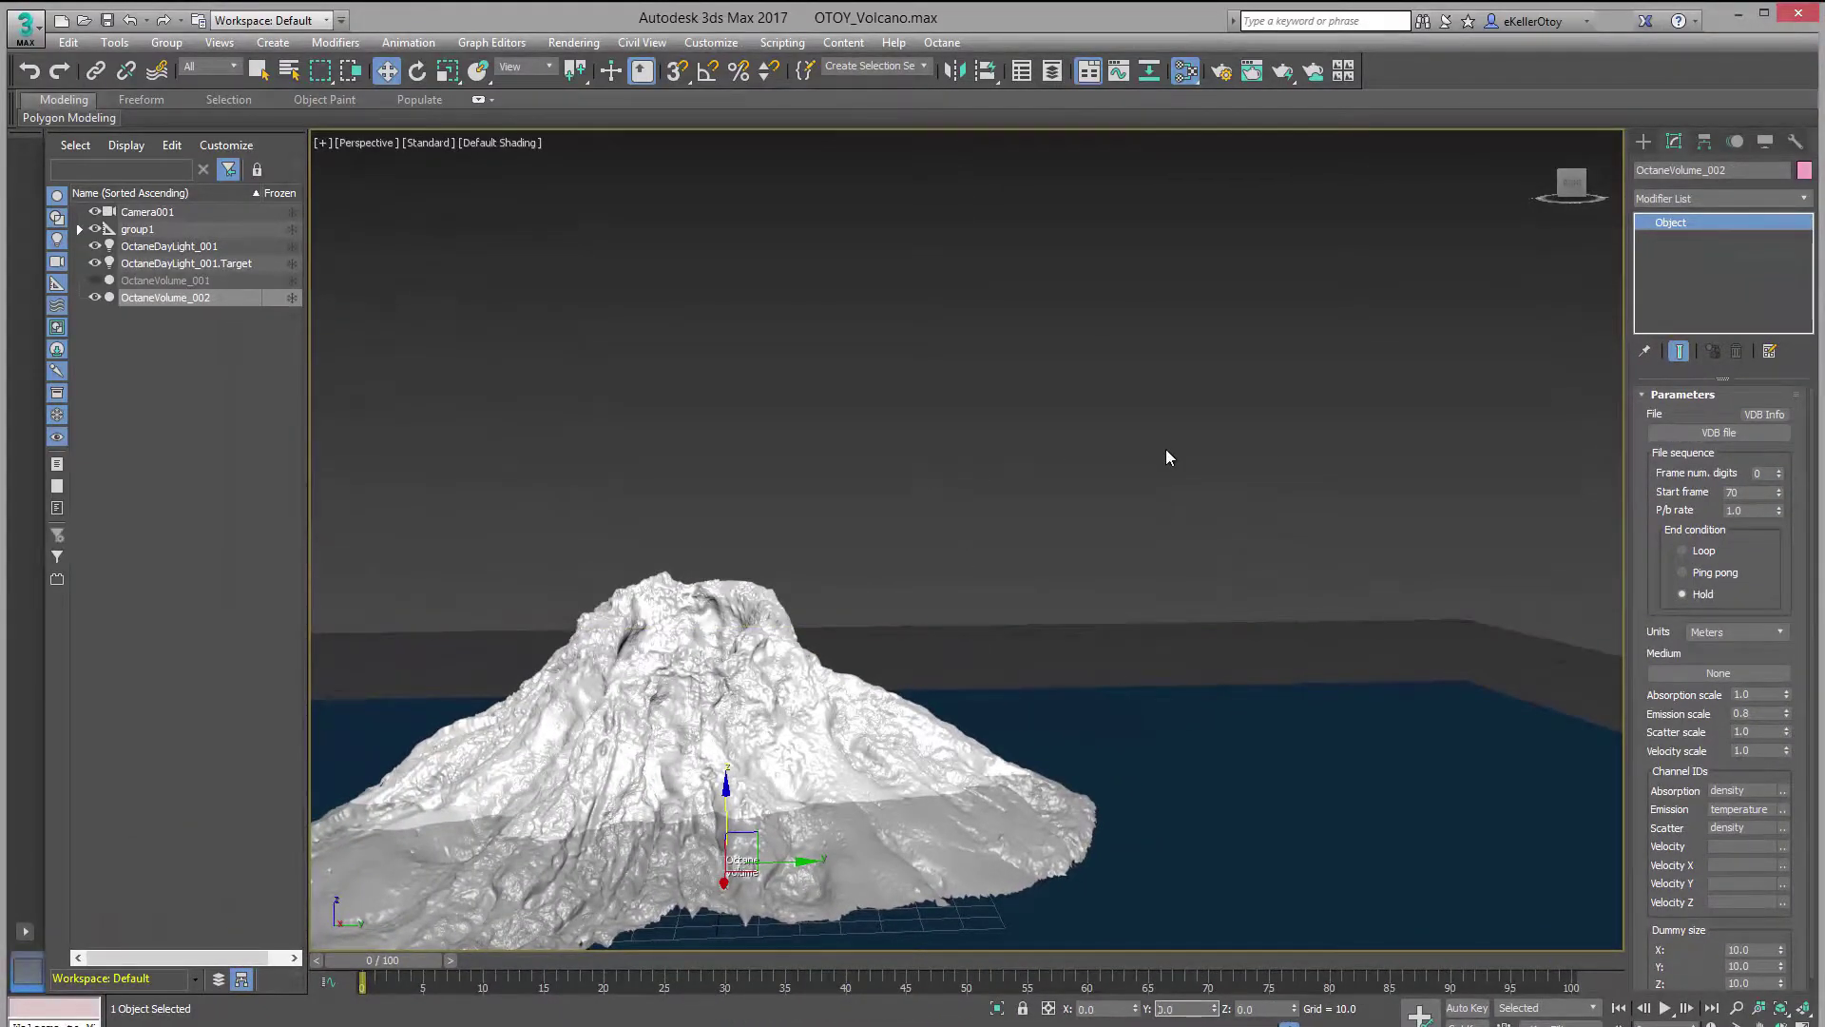
# - Load plume.70.vdb from the VDB_SEQ folder as the new Octane volume's VDB file
pyautogui.click(1719, 432)
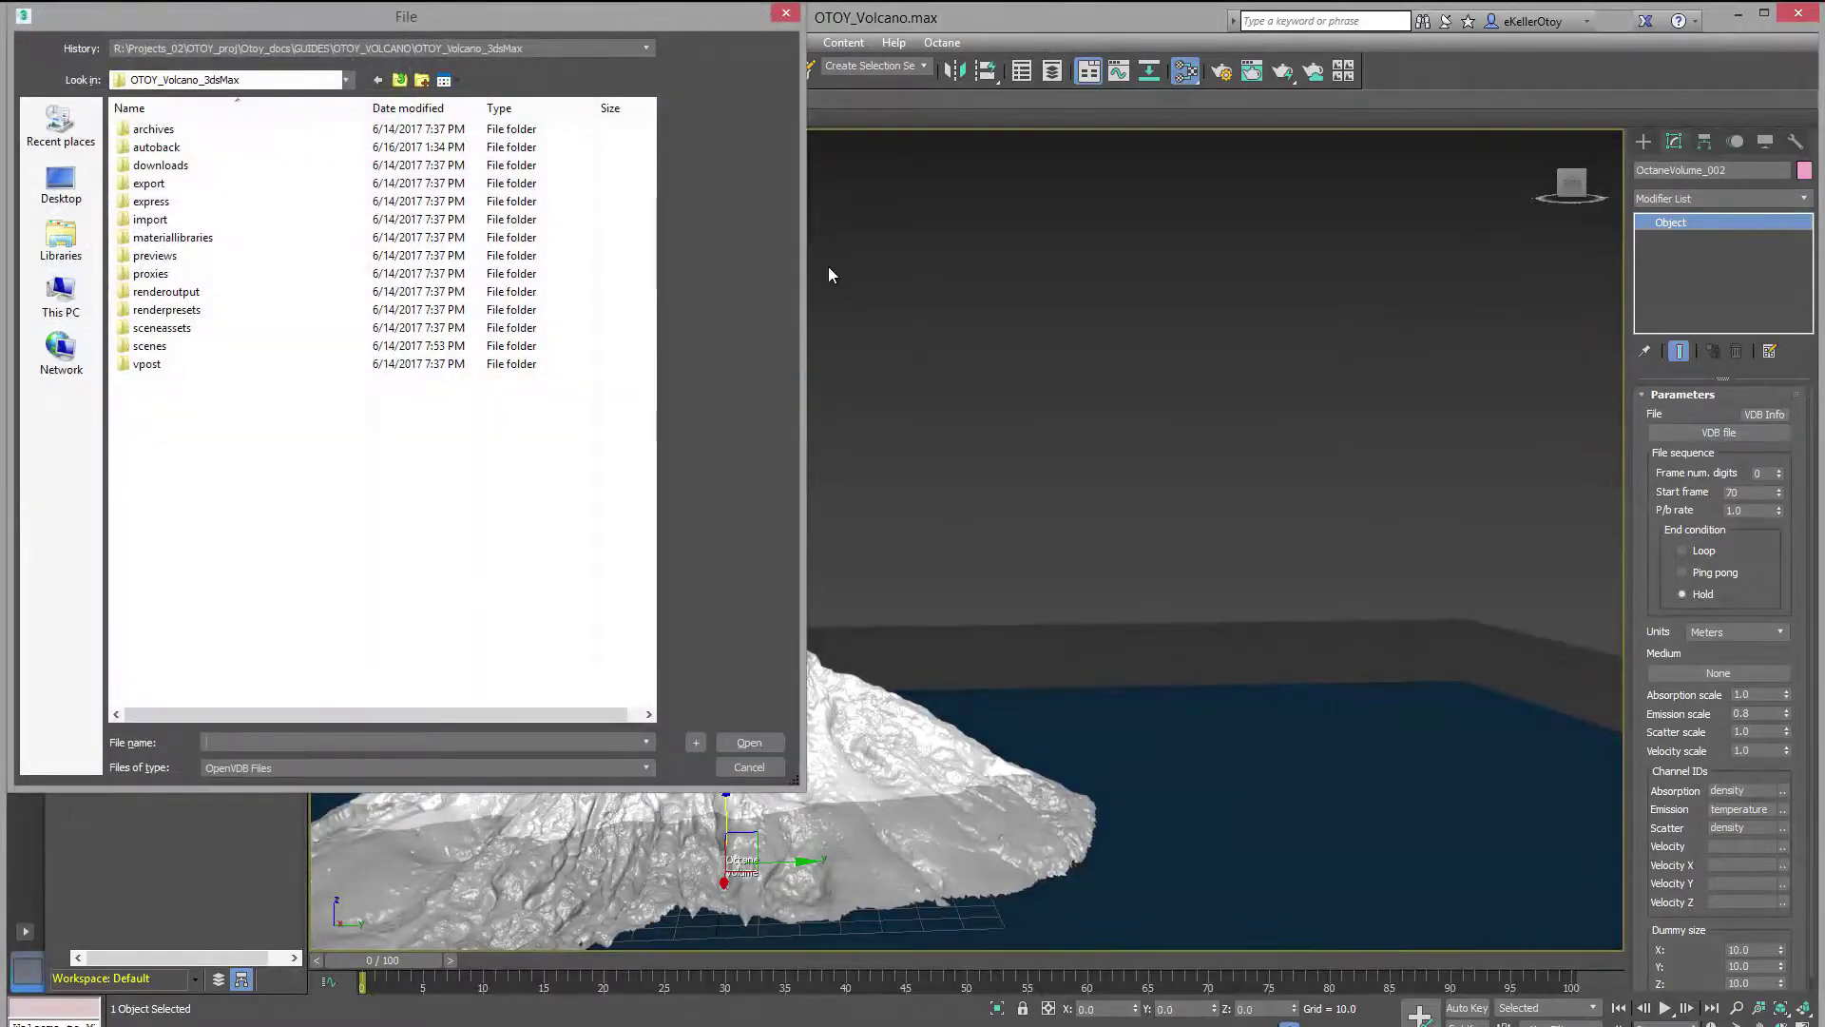
pyautogui.click(400, 80)
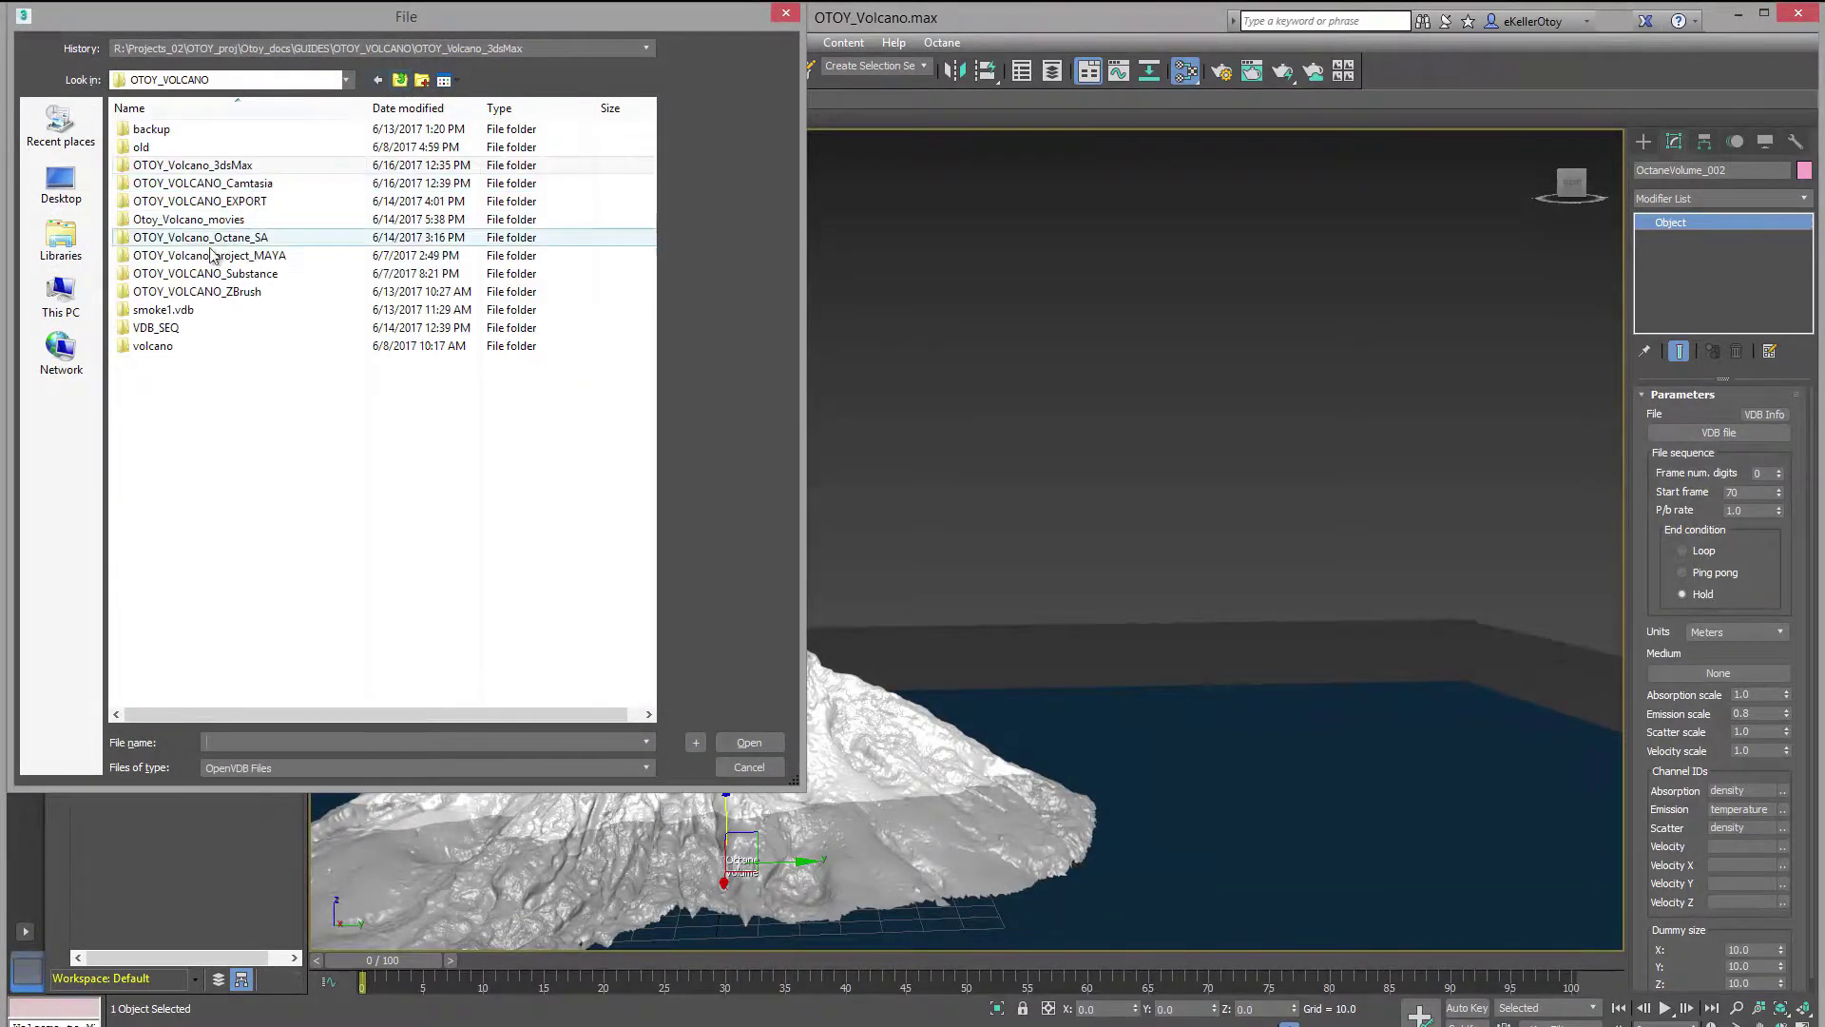
pyautogui.doubleClick(163, 336)
pyautogui.scroll(-13, 253, 497)
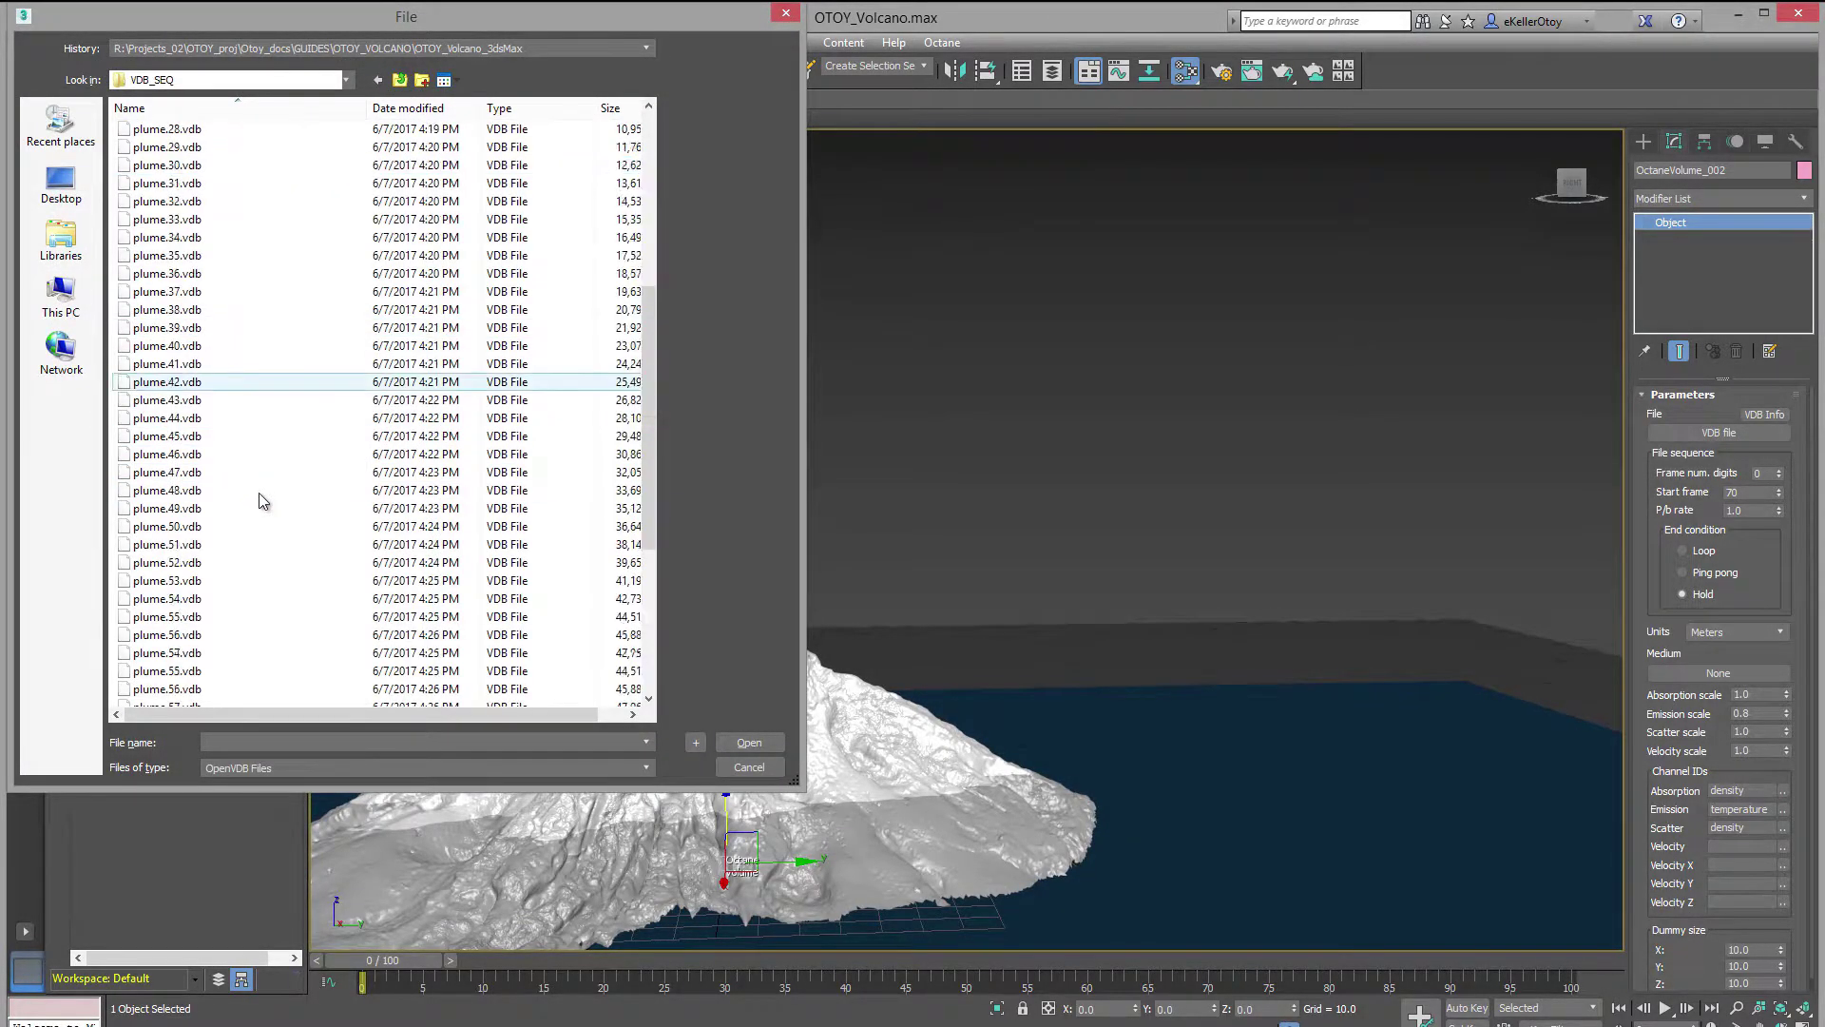
pyautogui.click(168, 690)
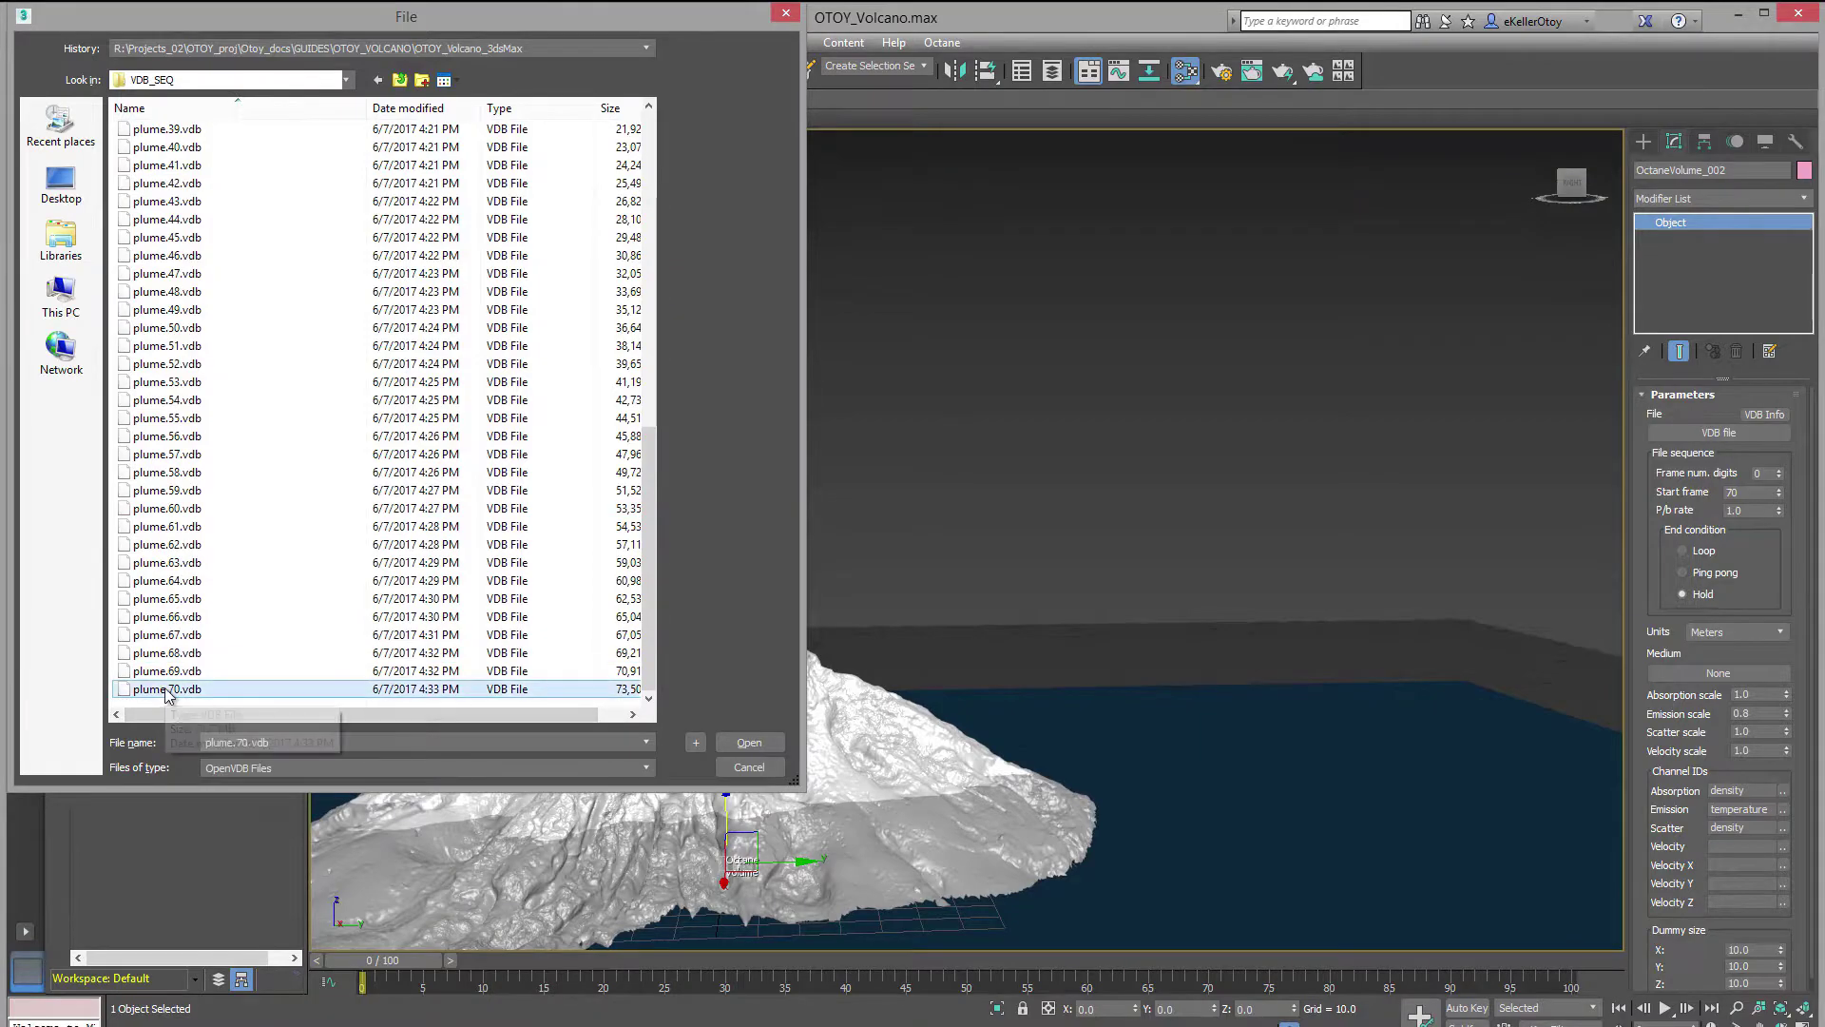
pyautogui.click(747, 742)
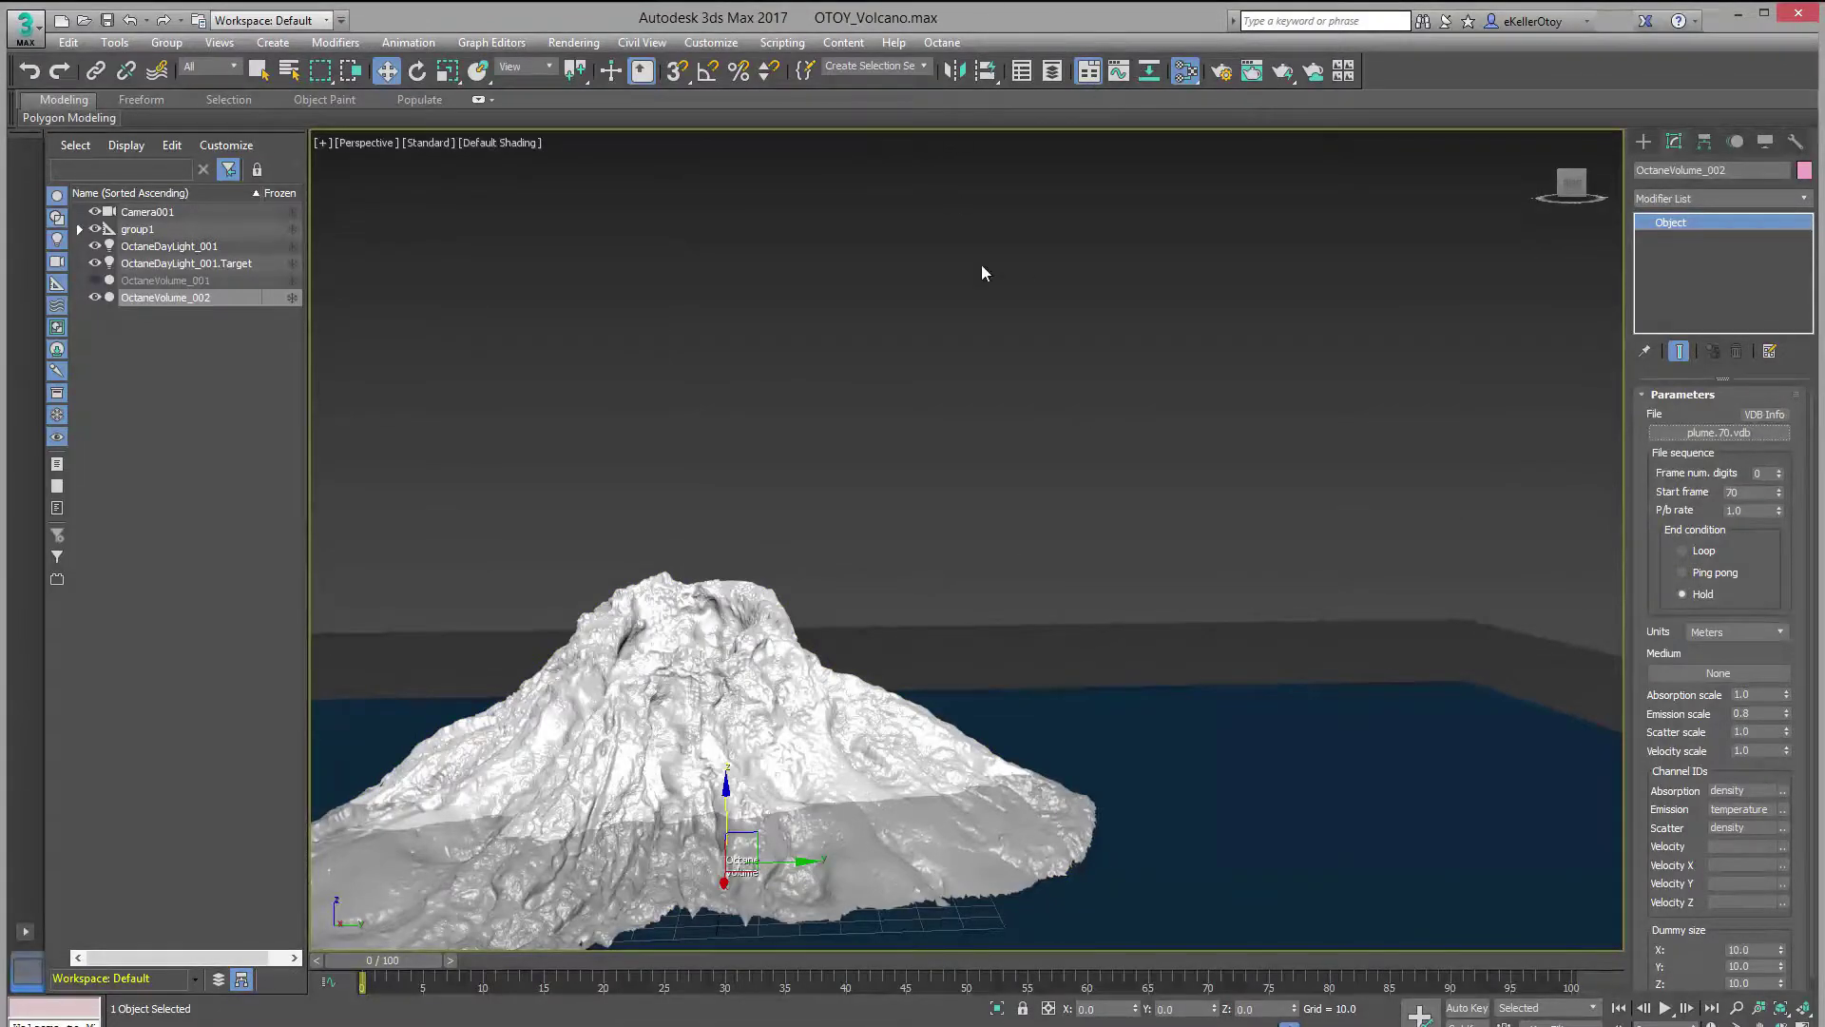
# - Open the OctaneRender viewport to render the scene with the loaded volume, and reposition its window
pyautogui.click(942, 42)
pyautogui.click(984, 61)
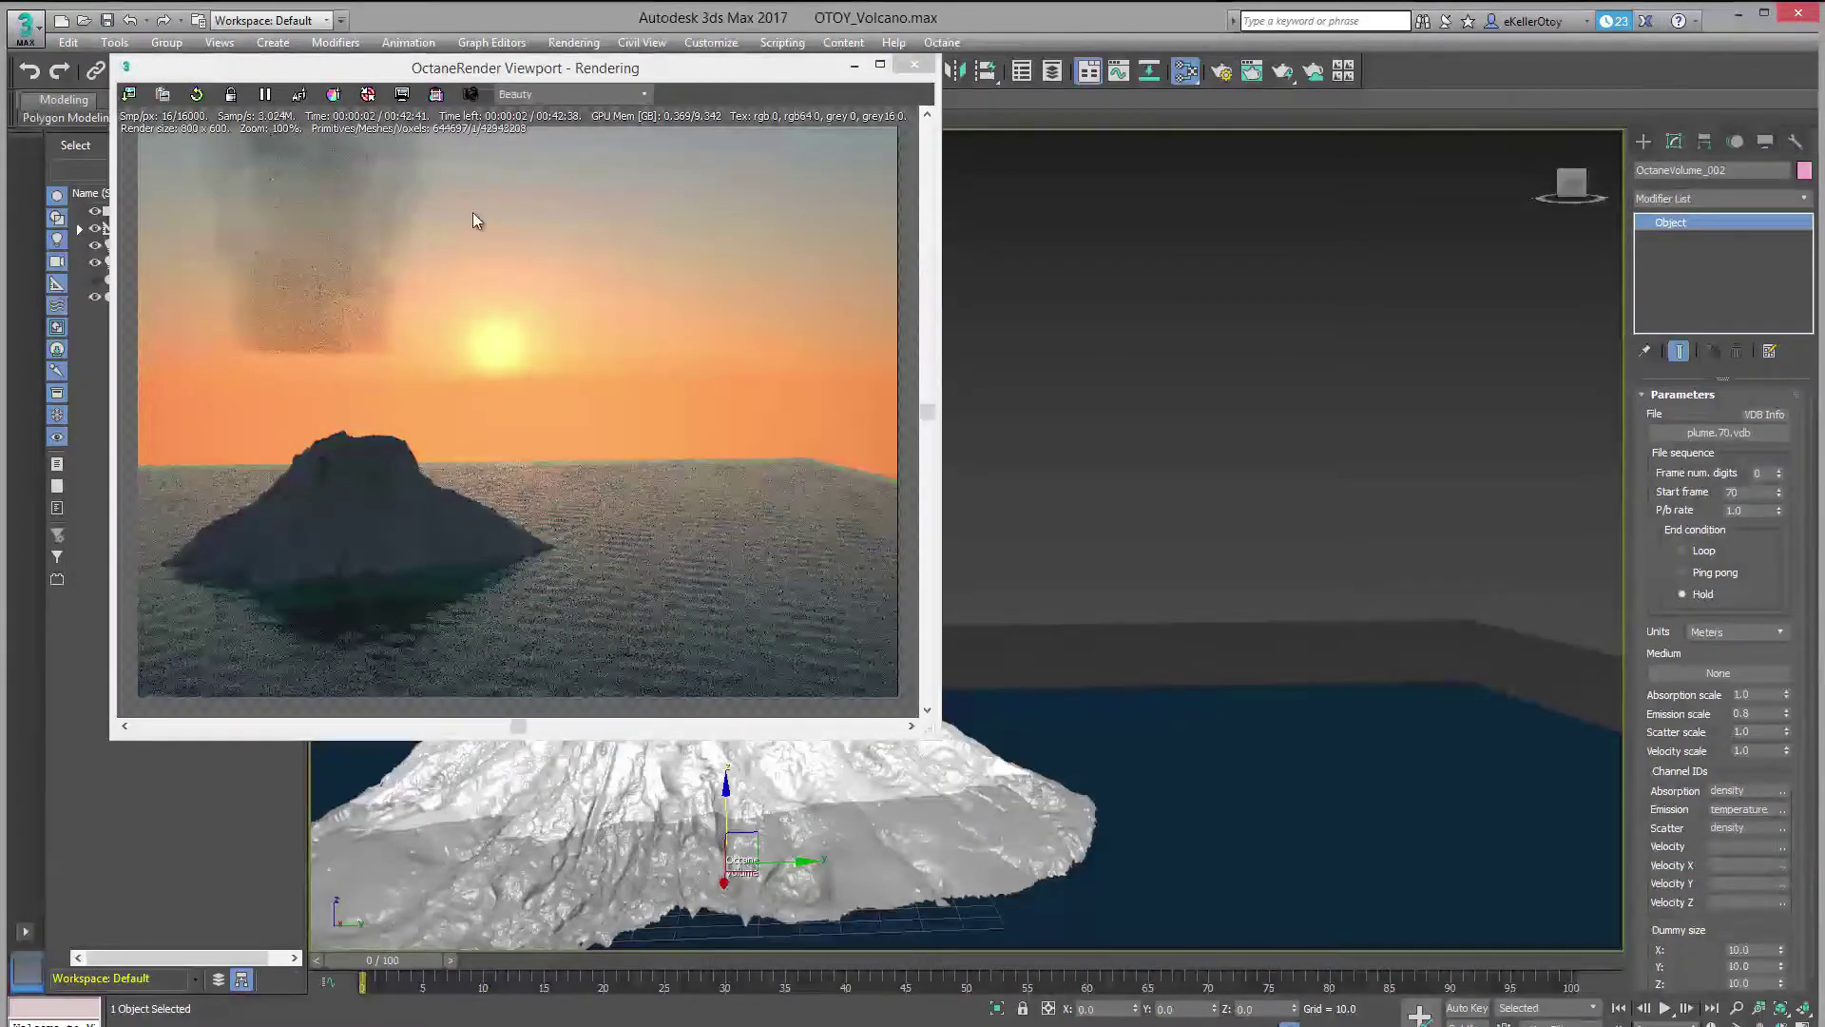
pyautogui.moveTo(665, 73); pyautogui.dragTo(1144, 87)
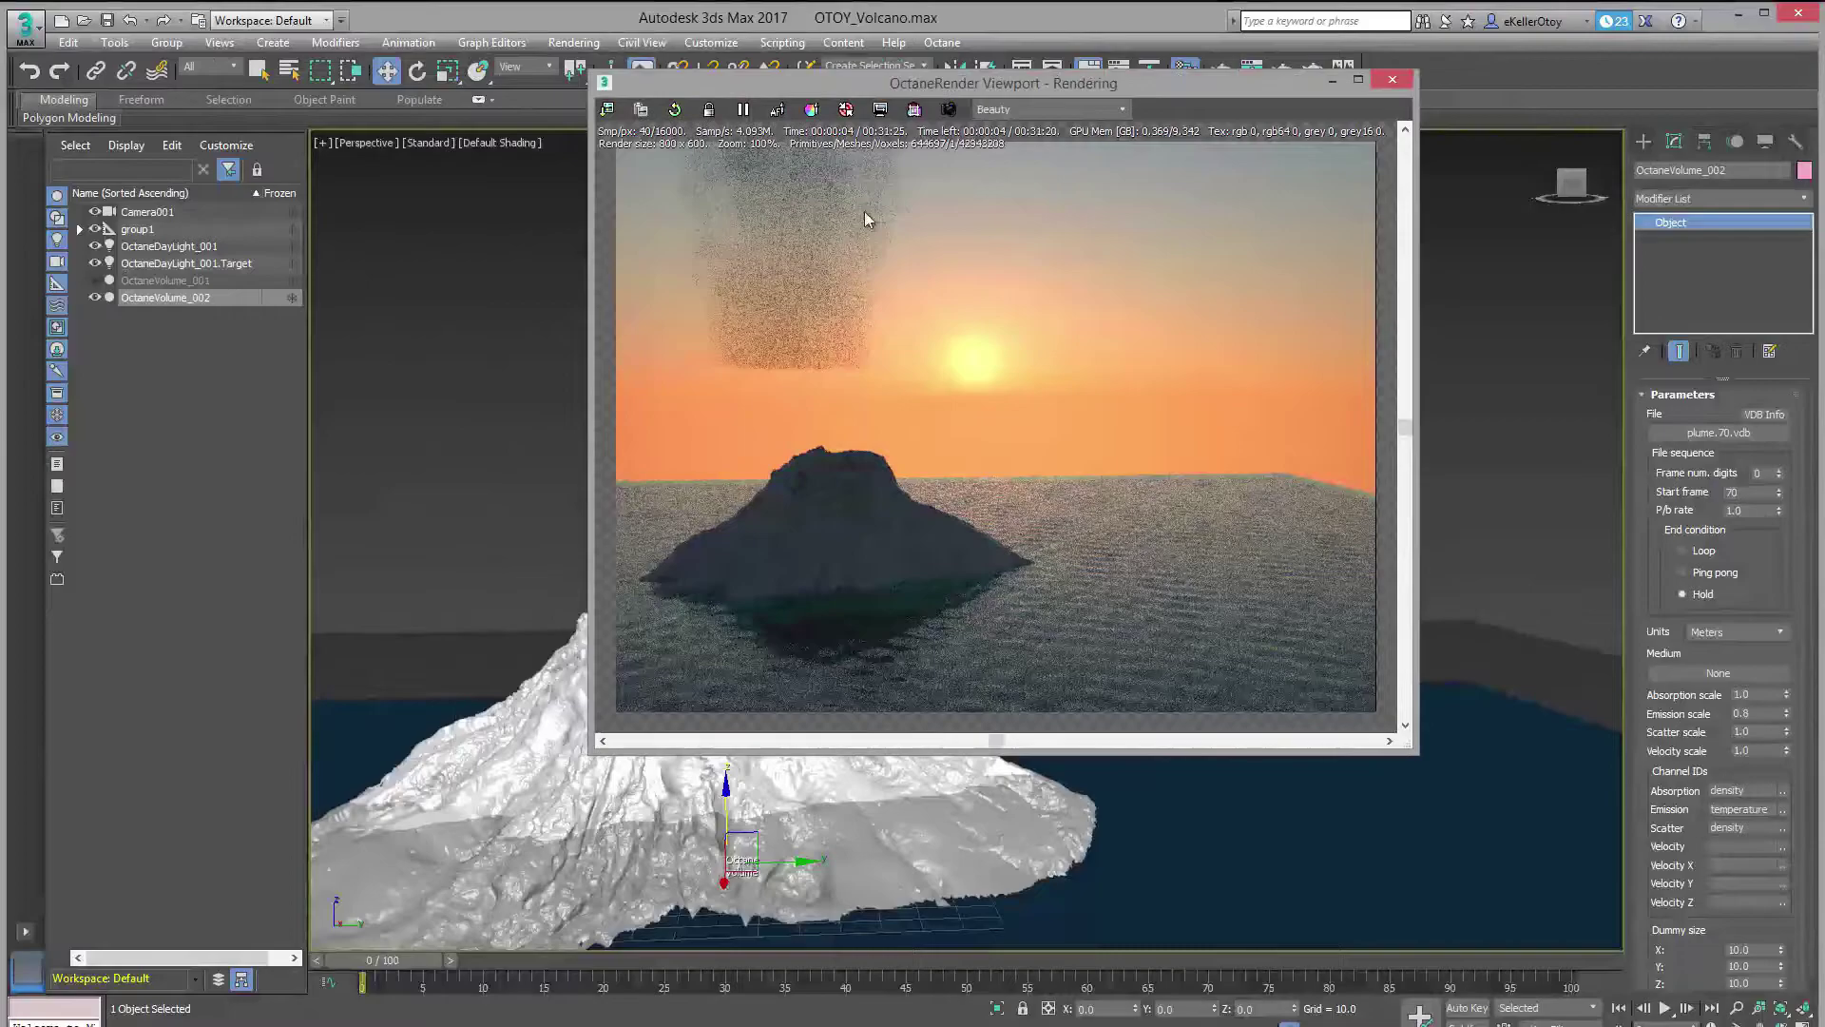
pyautogui.moveTo(842, 92); pyautogui.dragTo(307, 76)
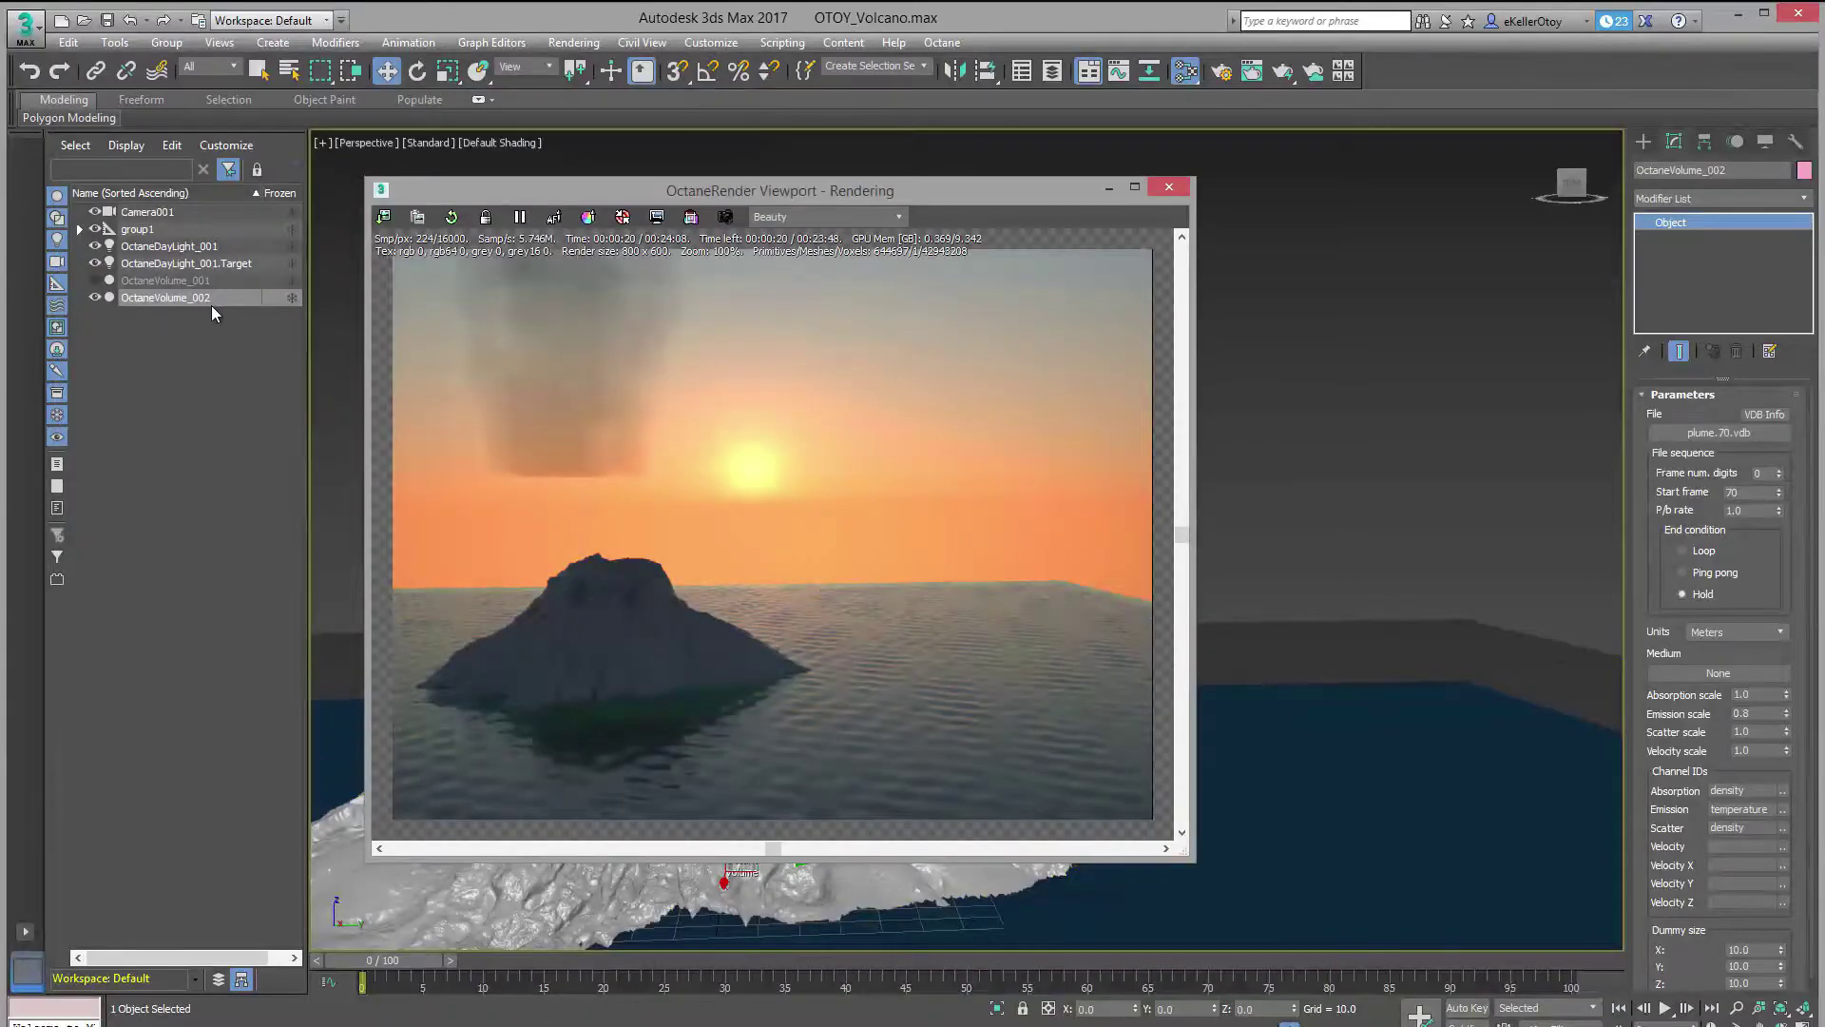
# - Scale the new Octane volume uniformly to 50 percent so the plume fits above the volcano
pyautogui.moveTo(679, 192); pyautogui.dragTo(512, 163)
pyautogui.click(447, 70)
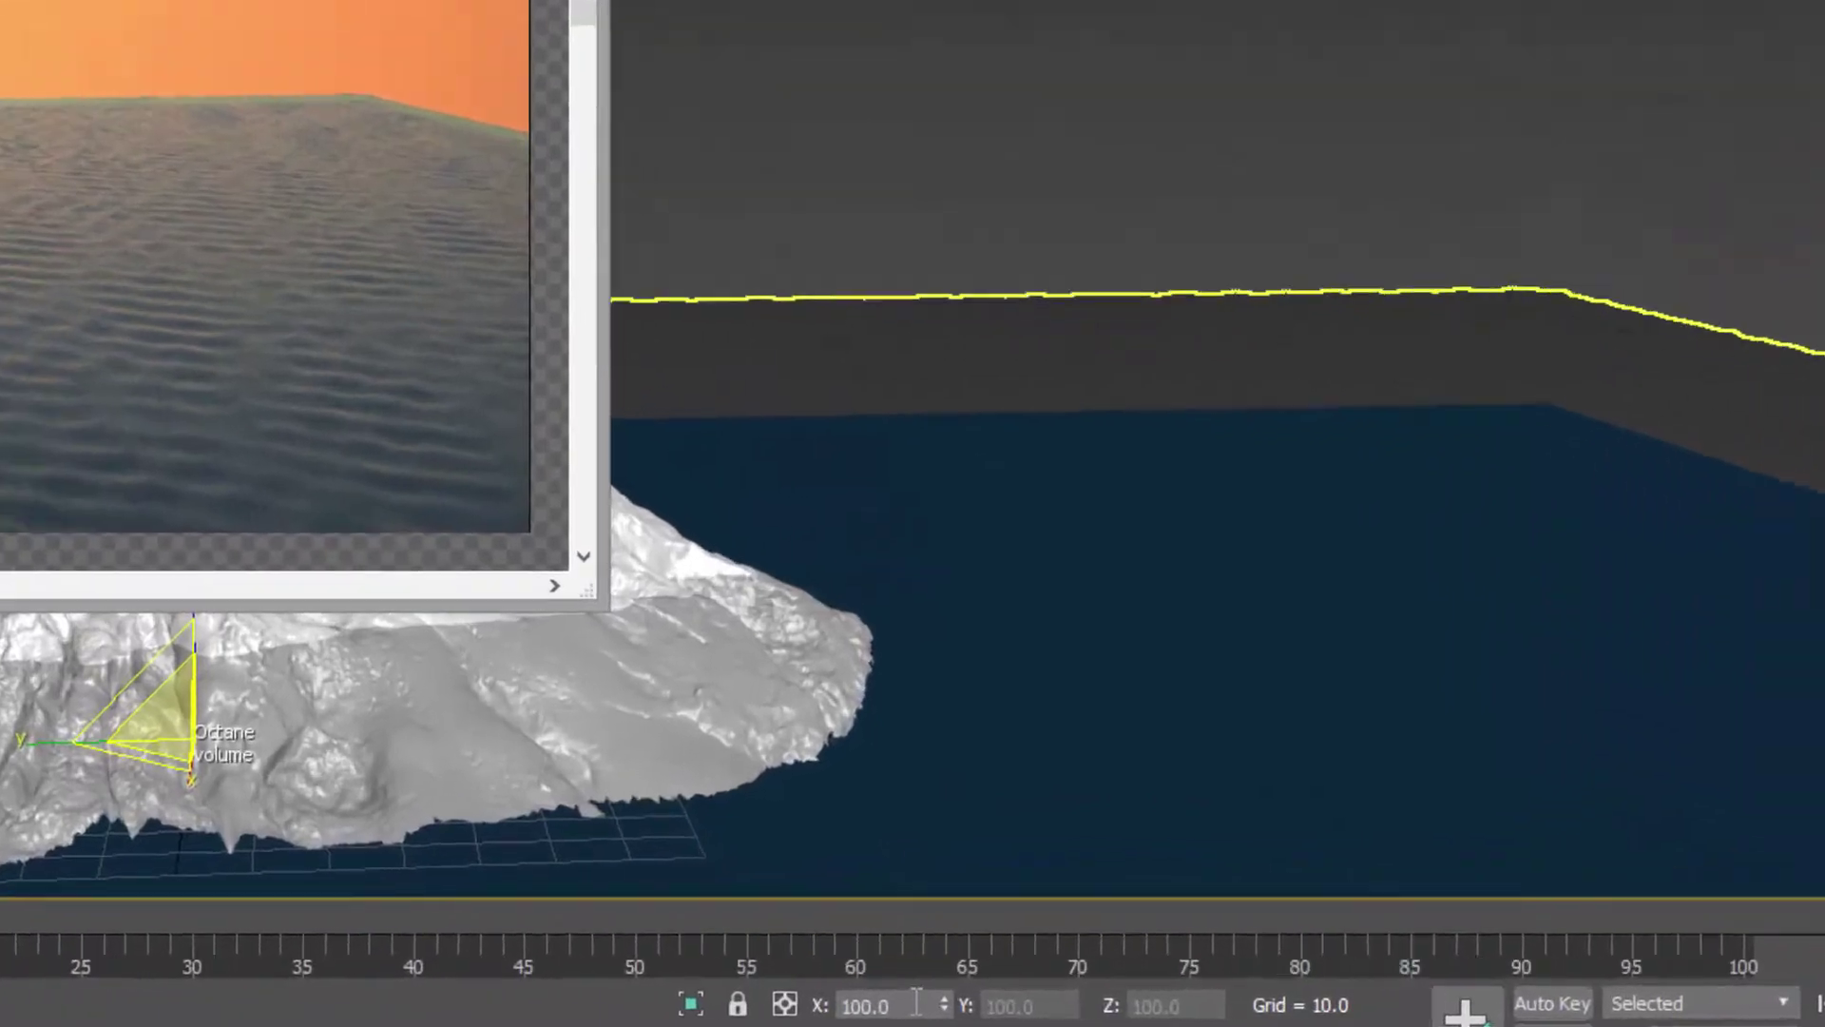
pyautogui.doubleClick(914, 1003)
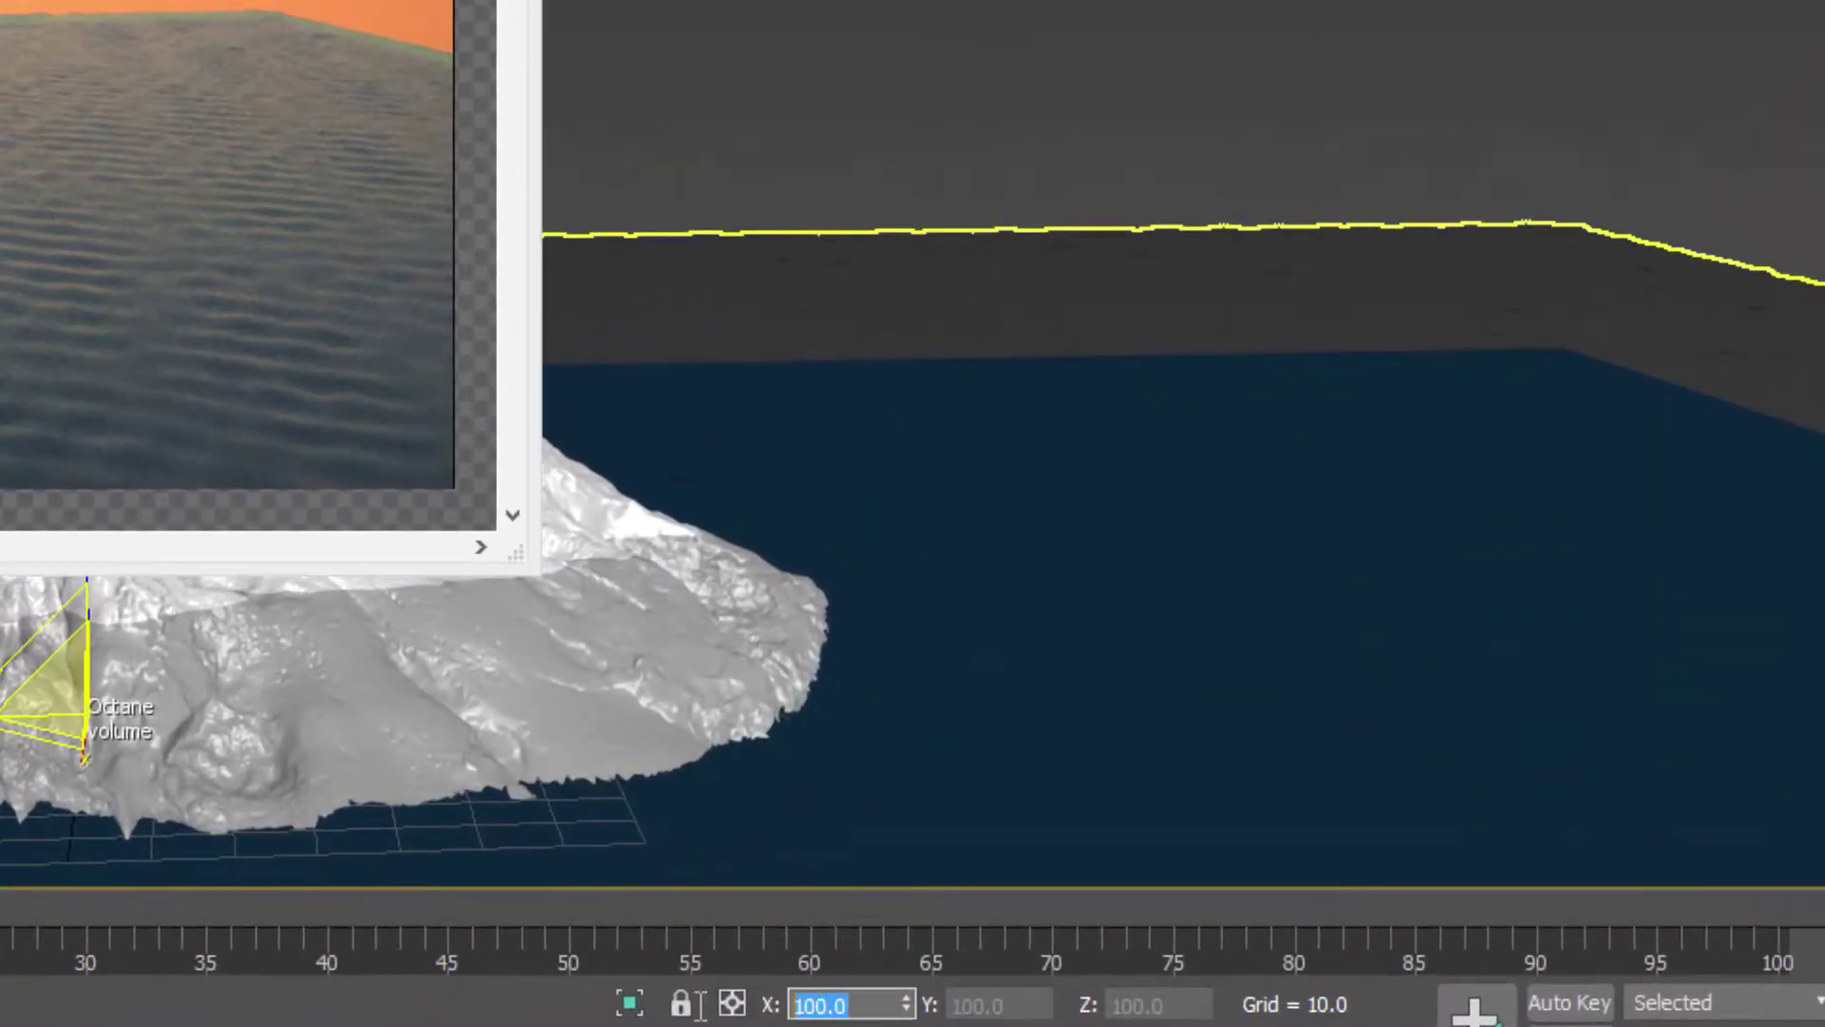
pyautogui.write('50')
pyautogui.press('Return')
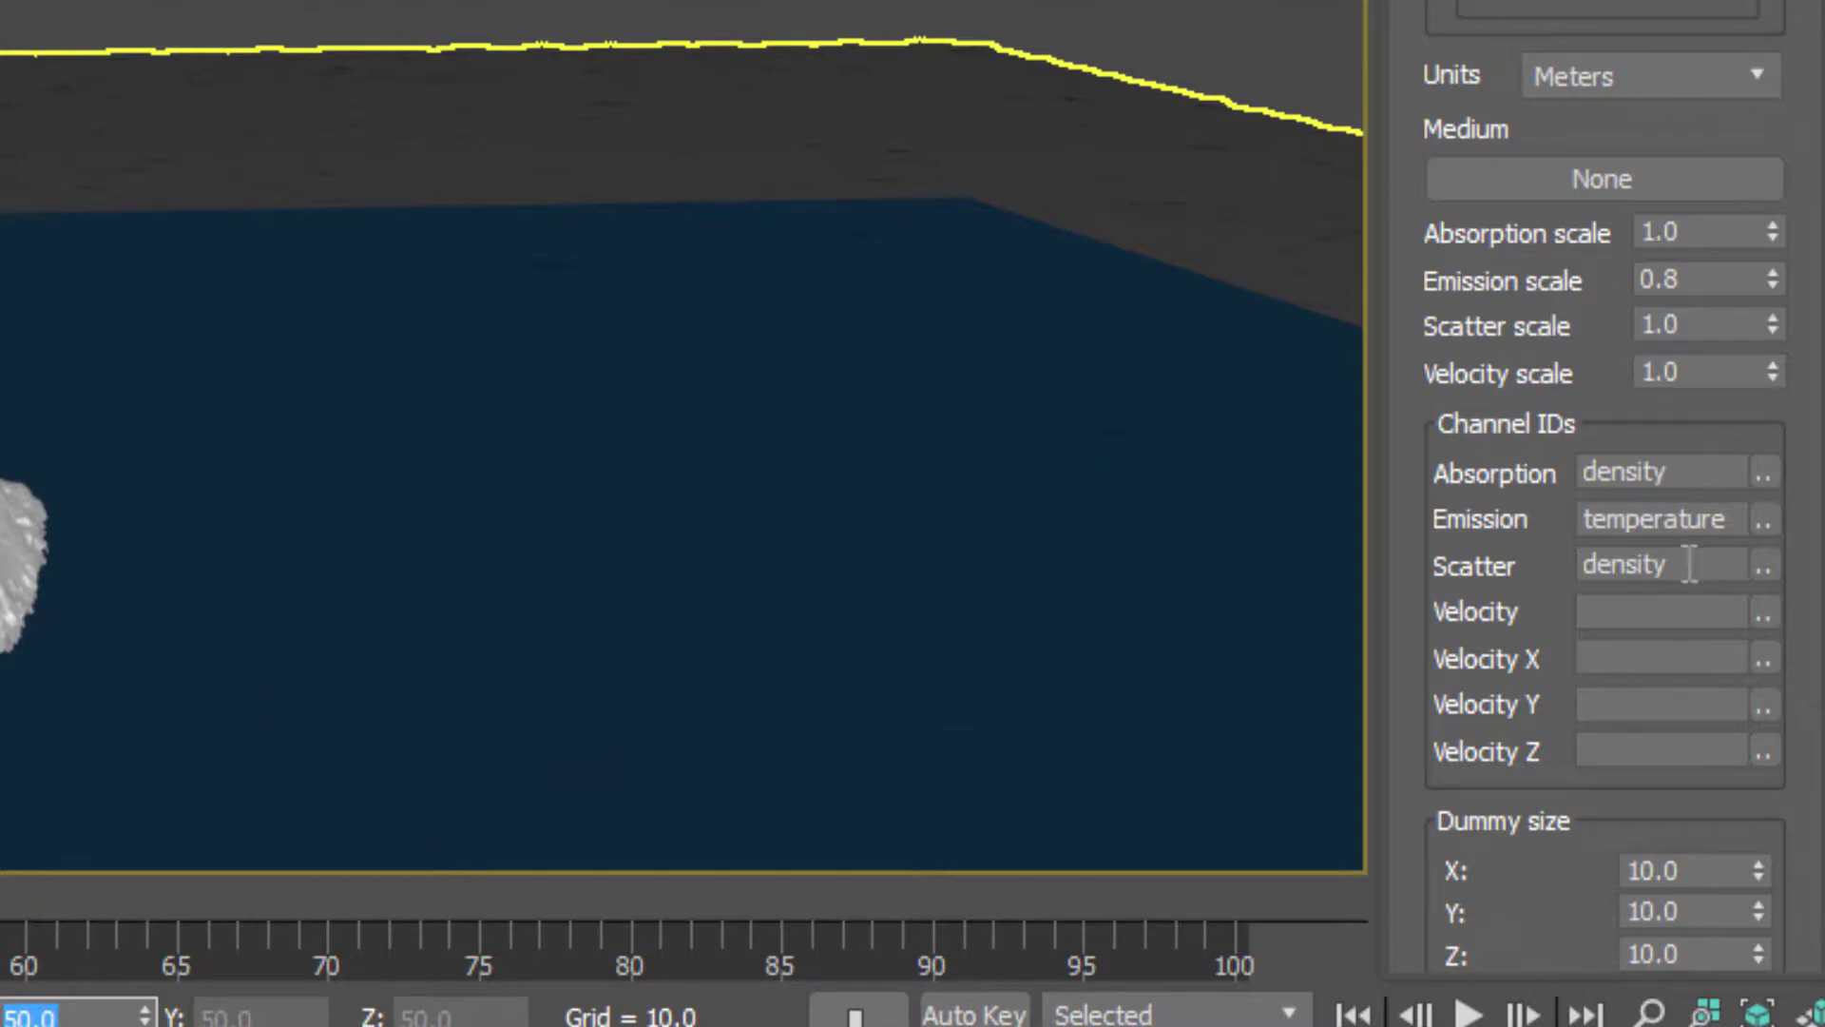
# - Assign the density channel as the Octane volume's Absorption channel ID
pyautogui.click(1666, 470)
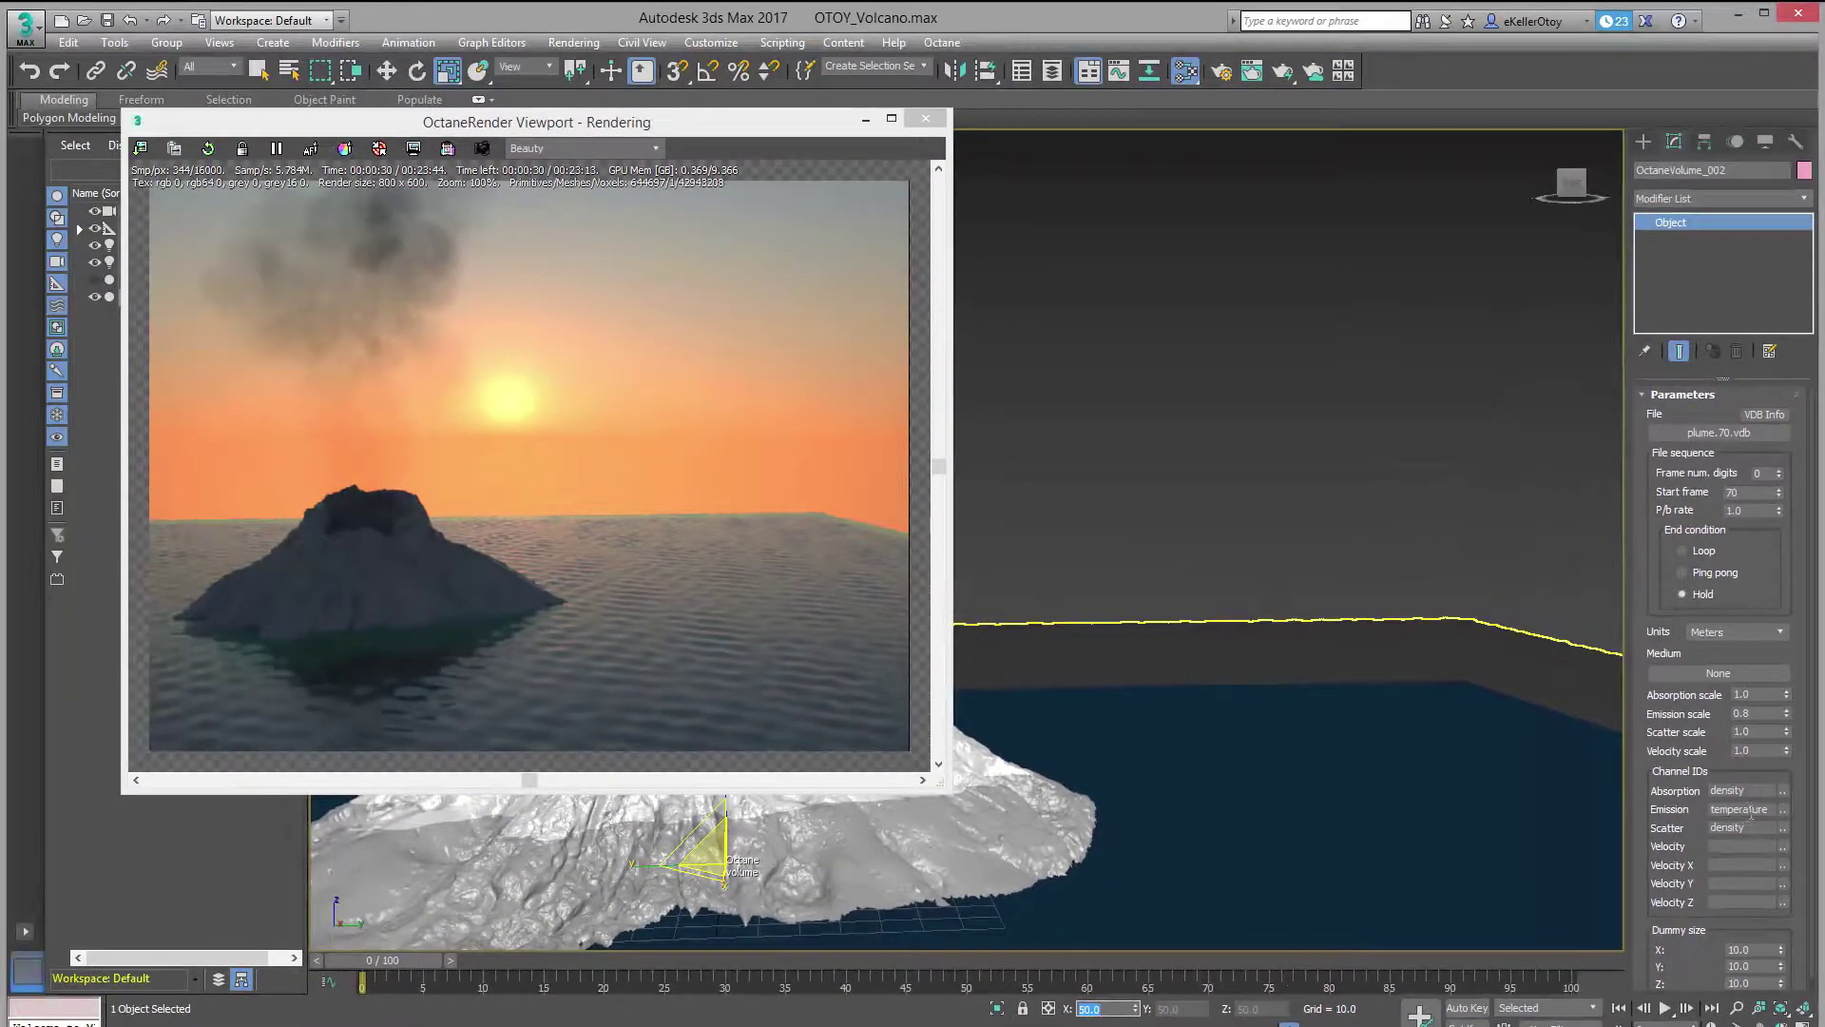
pyautogui.click(1783, 790)
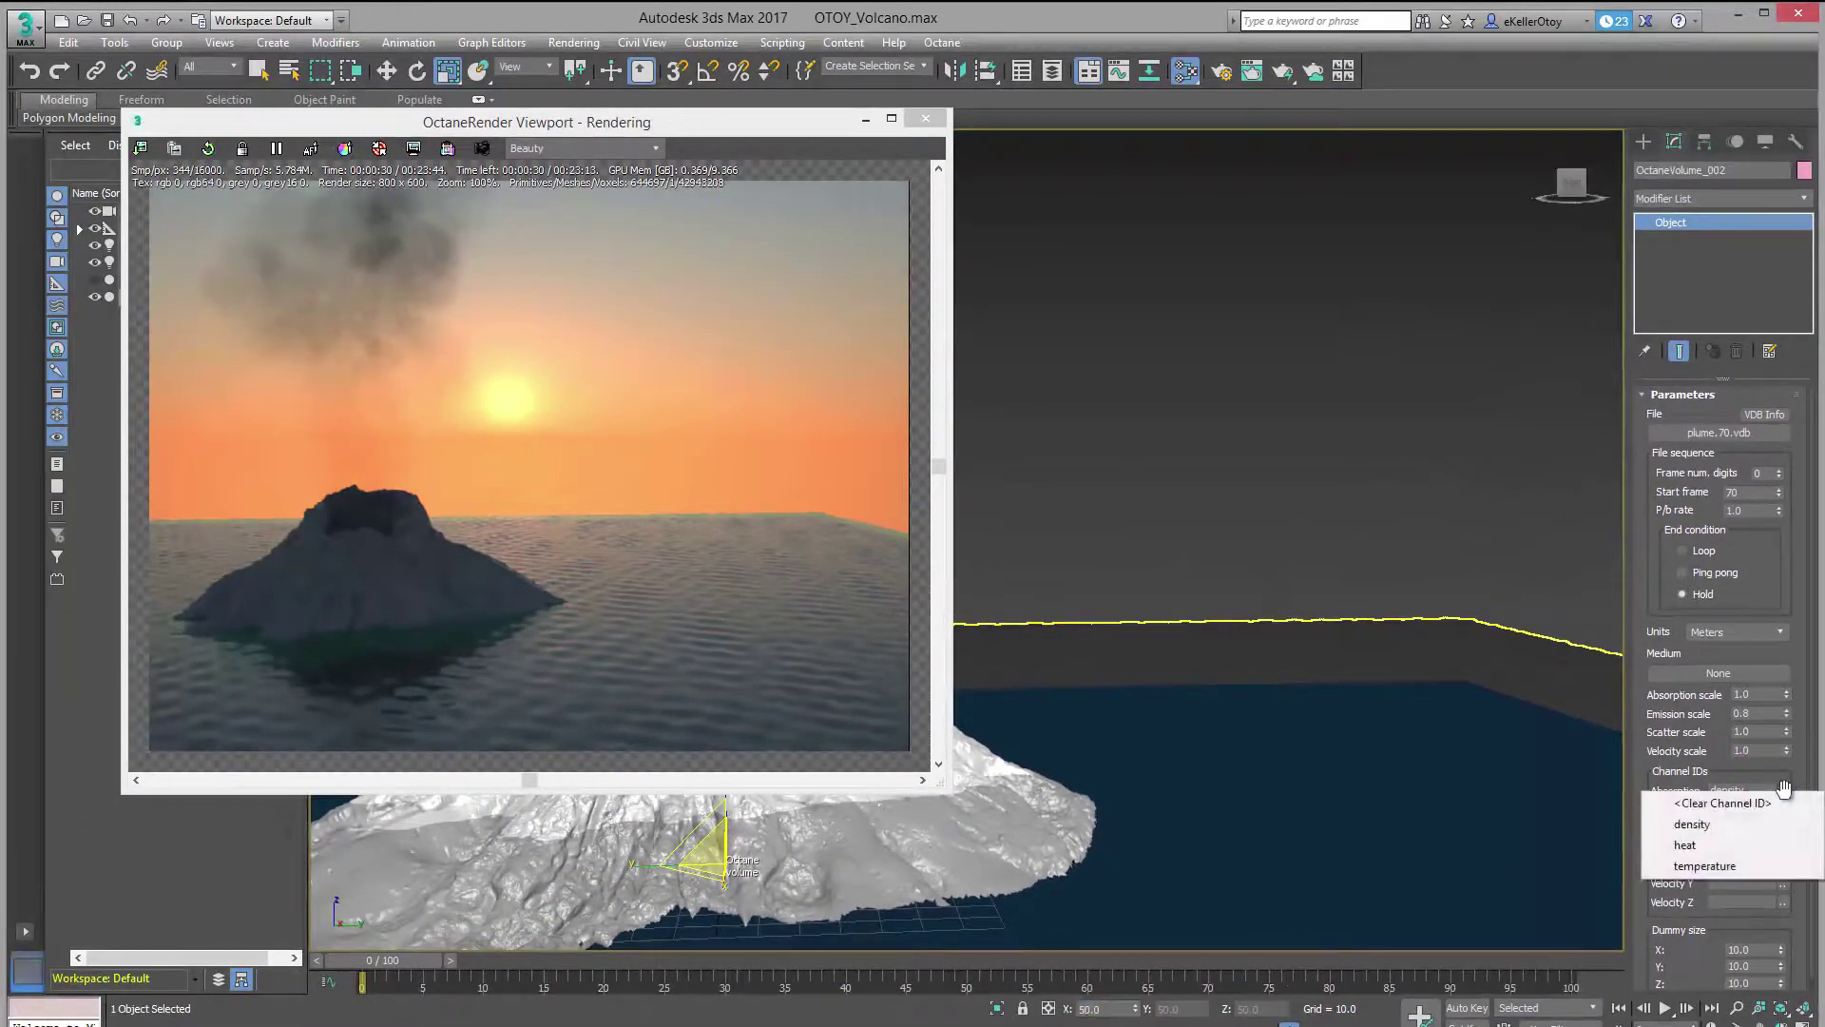
pyautogui.click(1741, 825)
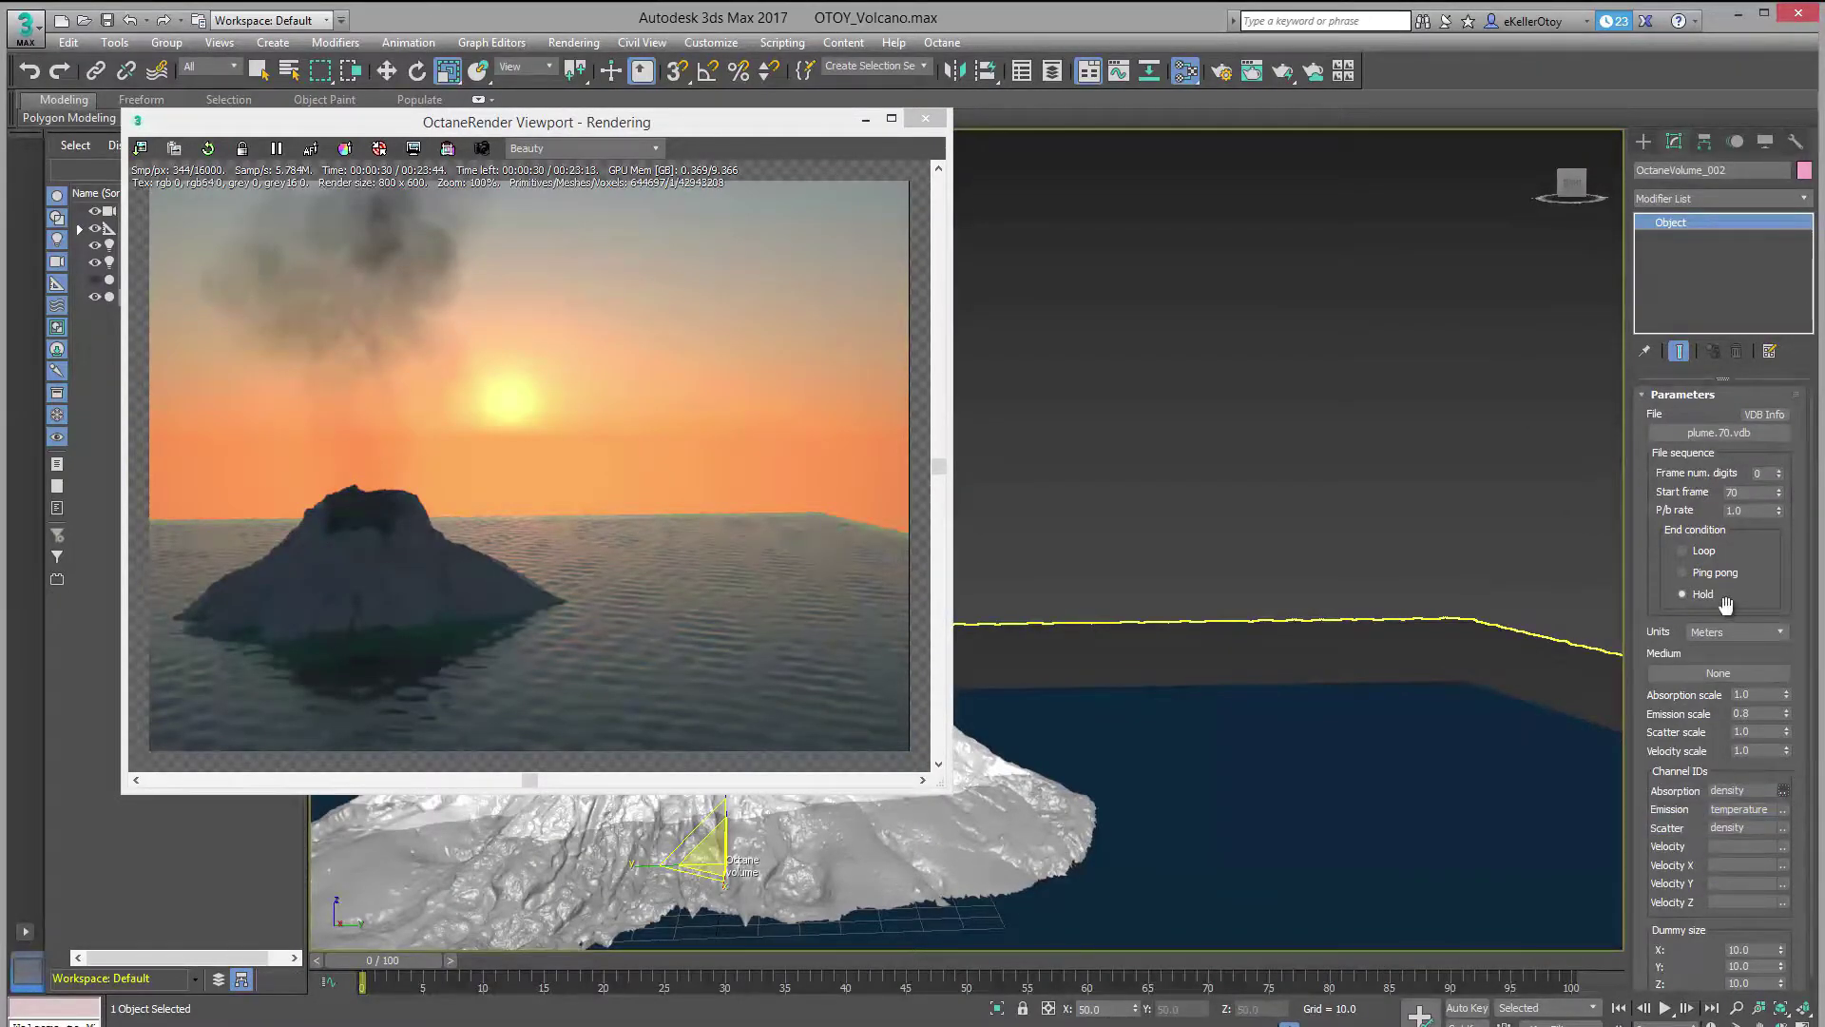
# - Assign an Octane Volume medium map to the volume's Medium slot
pyautogui.click(1705, 677)
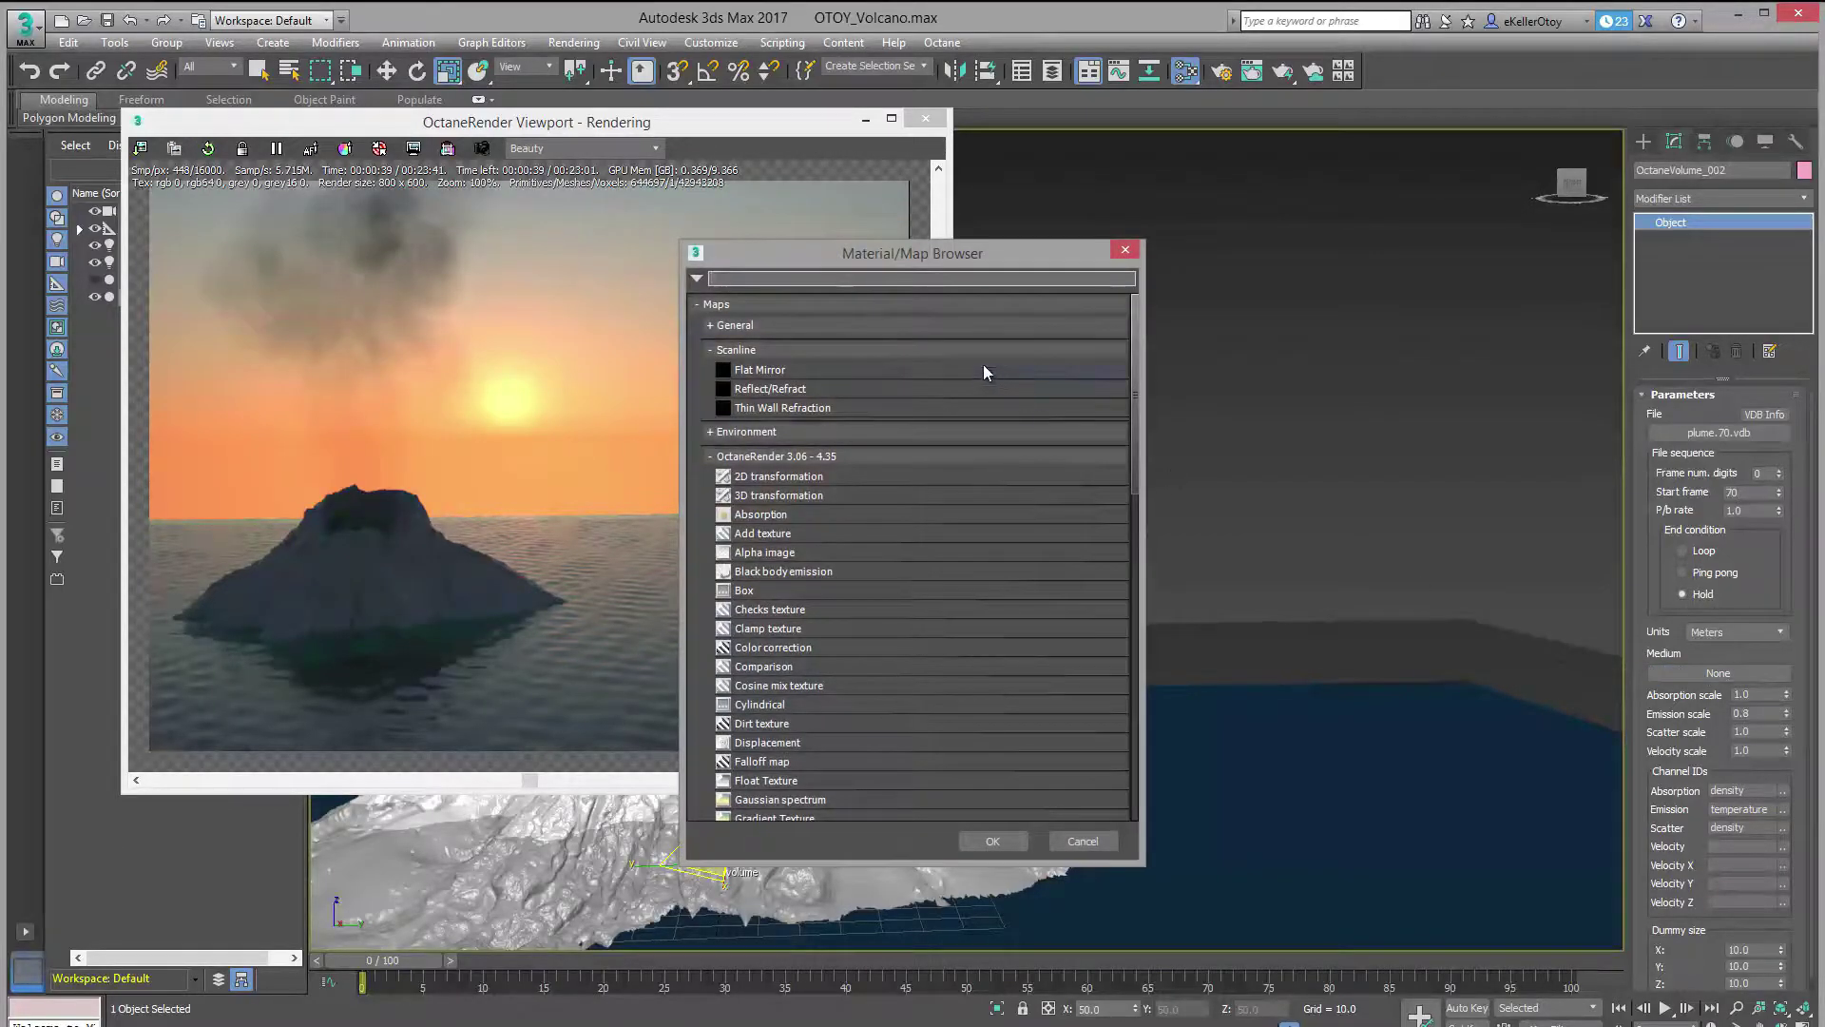
pyautogui.moveTo(1135, 372); pyautogui.dragTo(1126, 632)
pyautogui.click(776, 677)
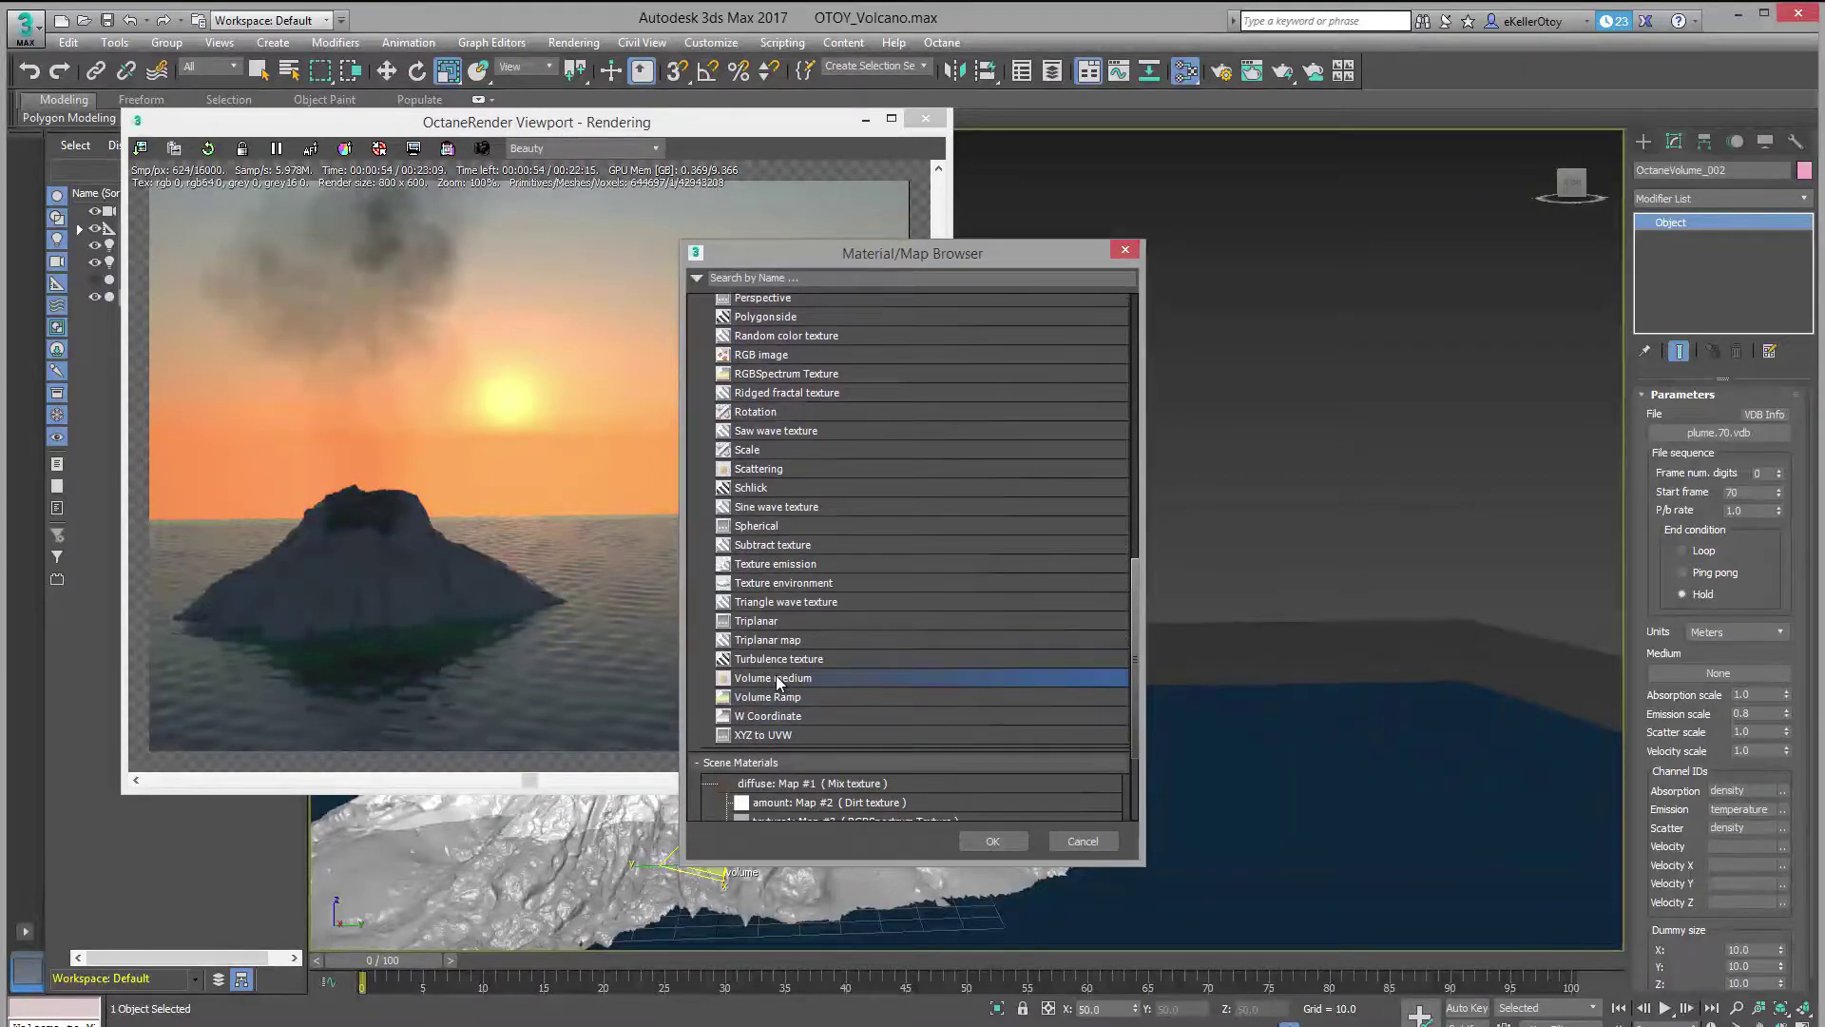
pyautogui.click(983, 831)
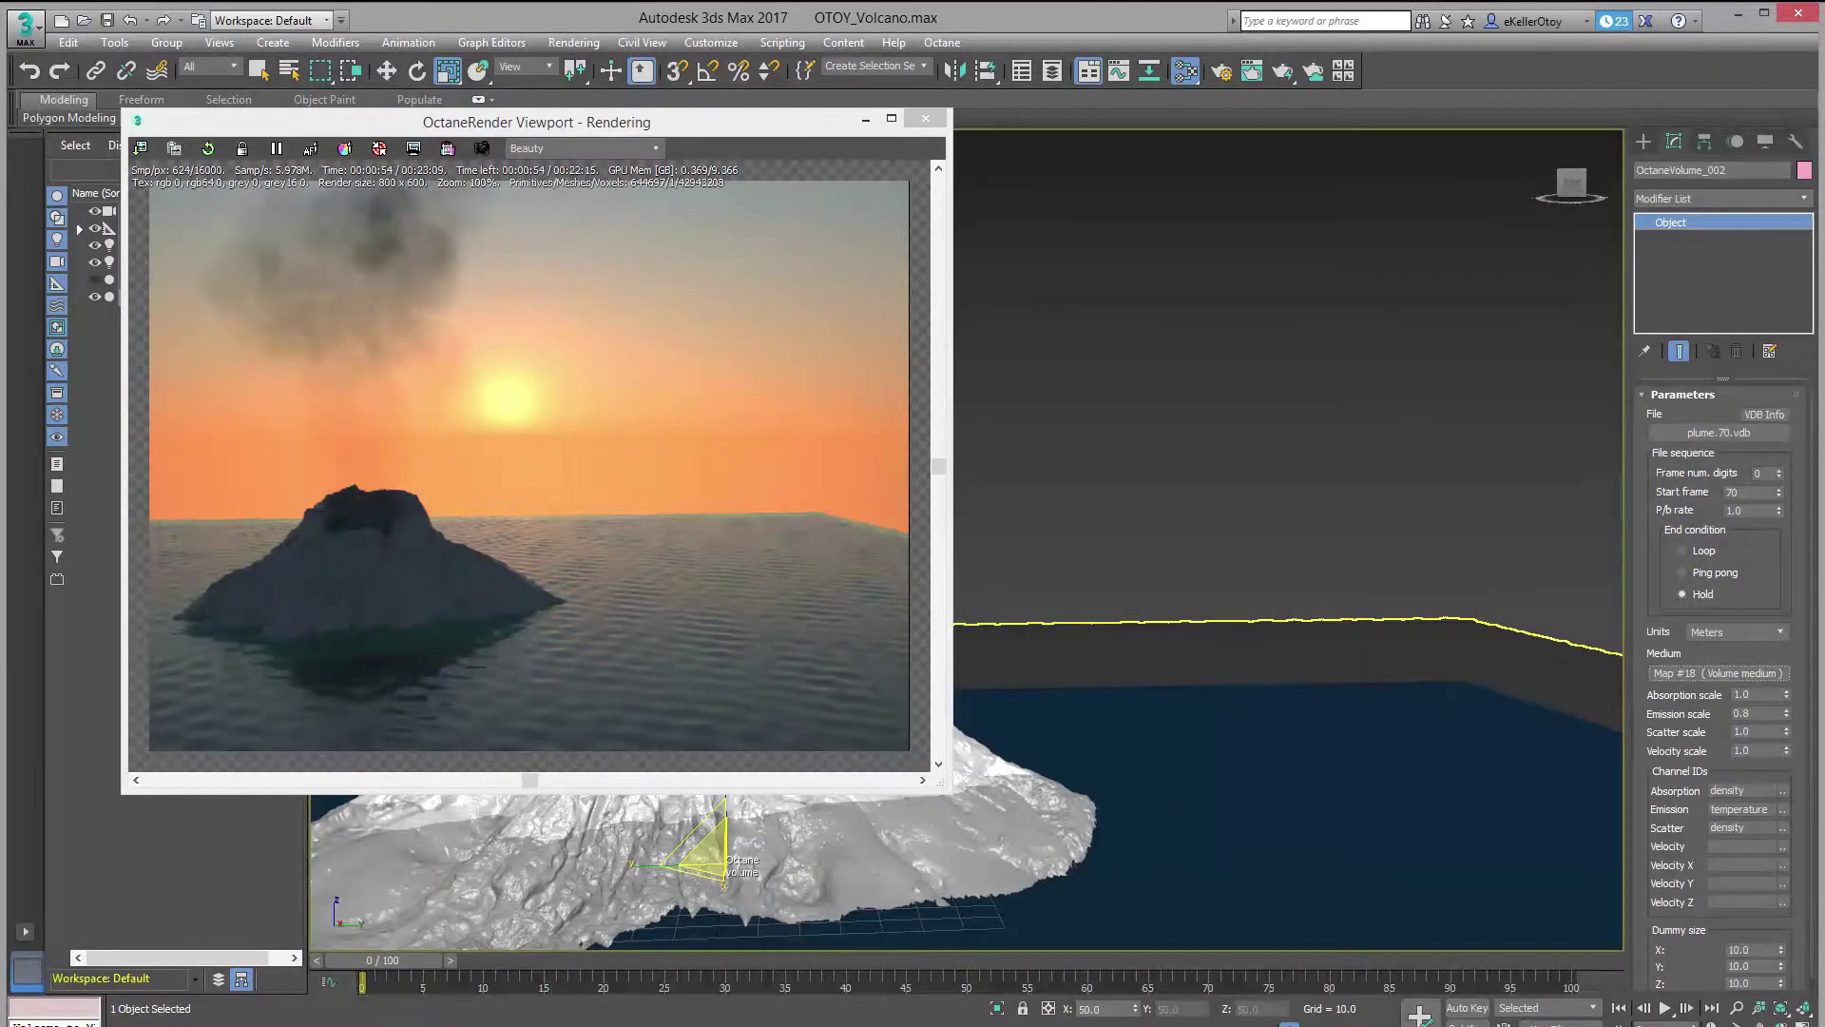
# - Open the Slate Material Editor and add the volume's Map #18 Volume medium from the scene materials to the node view
pyautogui.press('m')
pyautogui.moveTo(630, 140); pyautogui.dragTo(1061, 46)
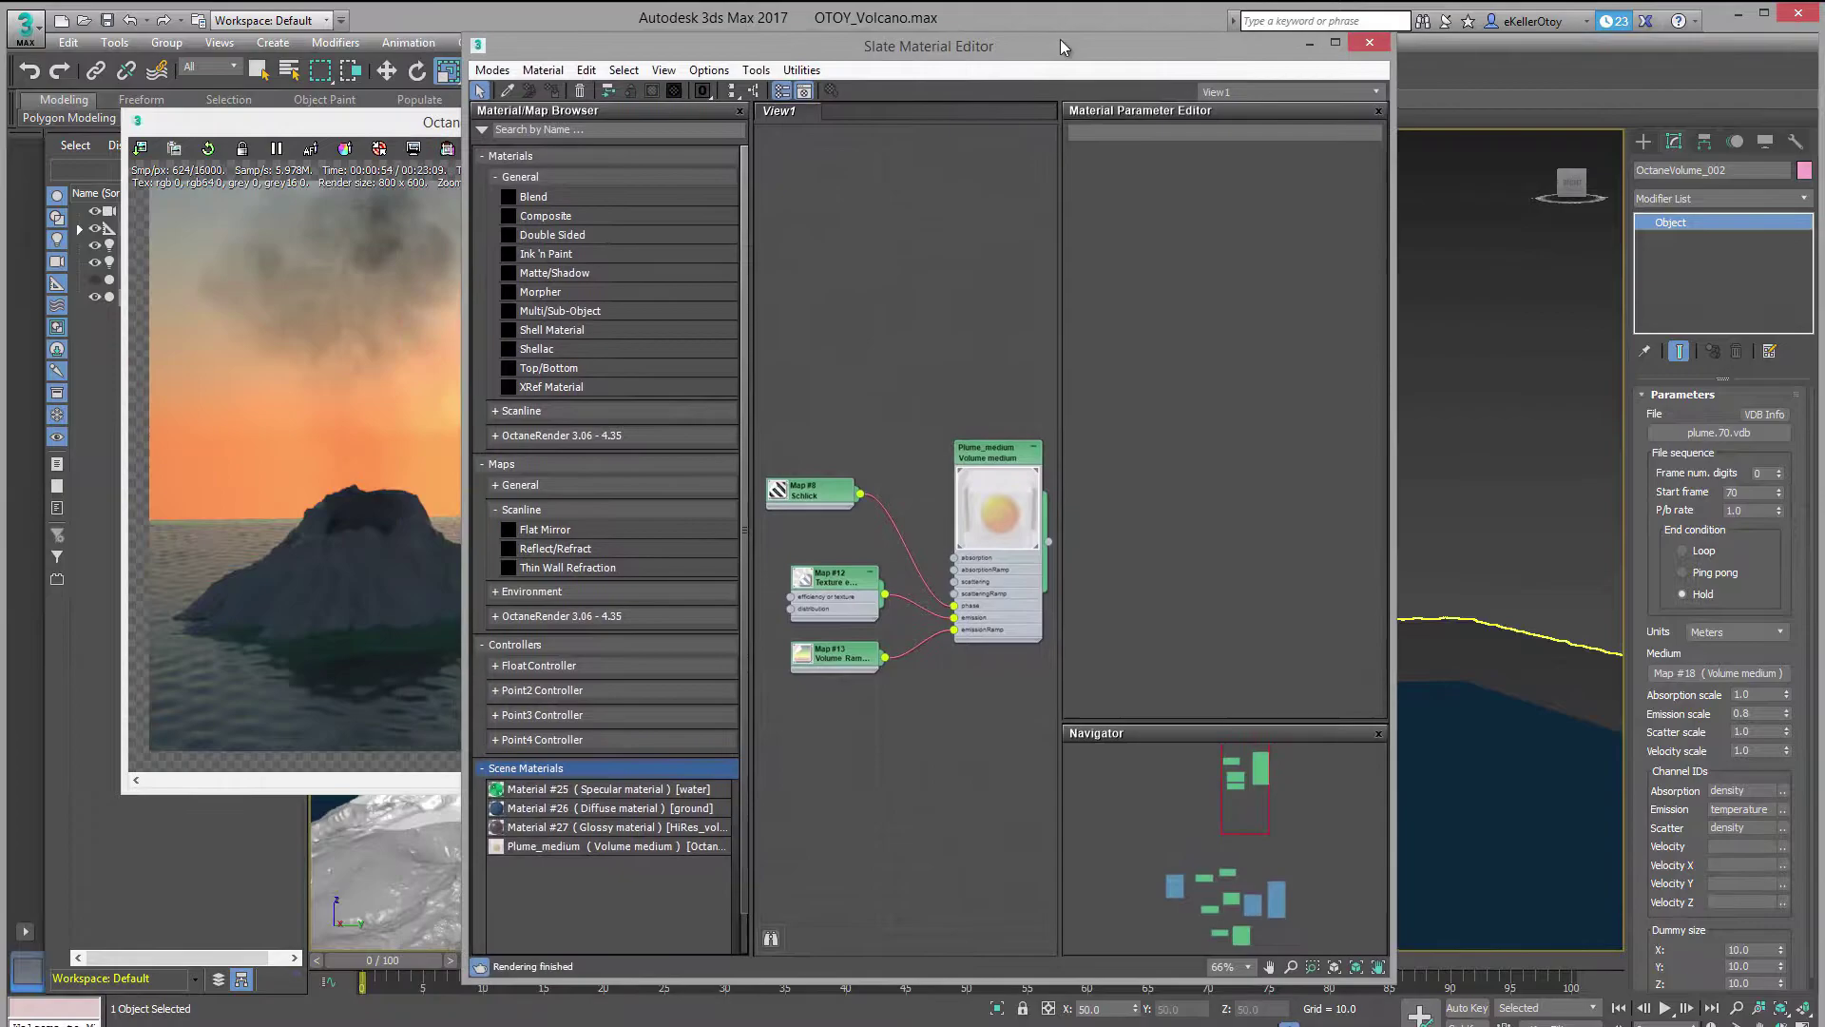
pyautogui.click(483, 769)
pyautogui.click(483, 770)
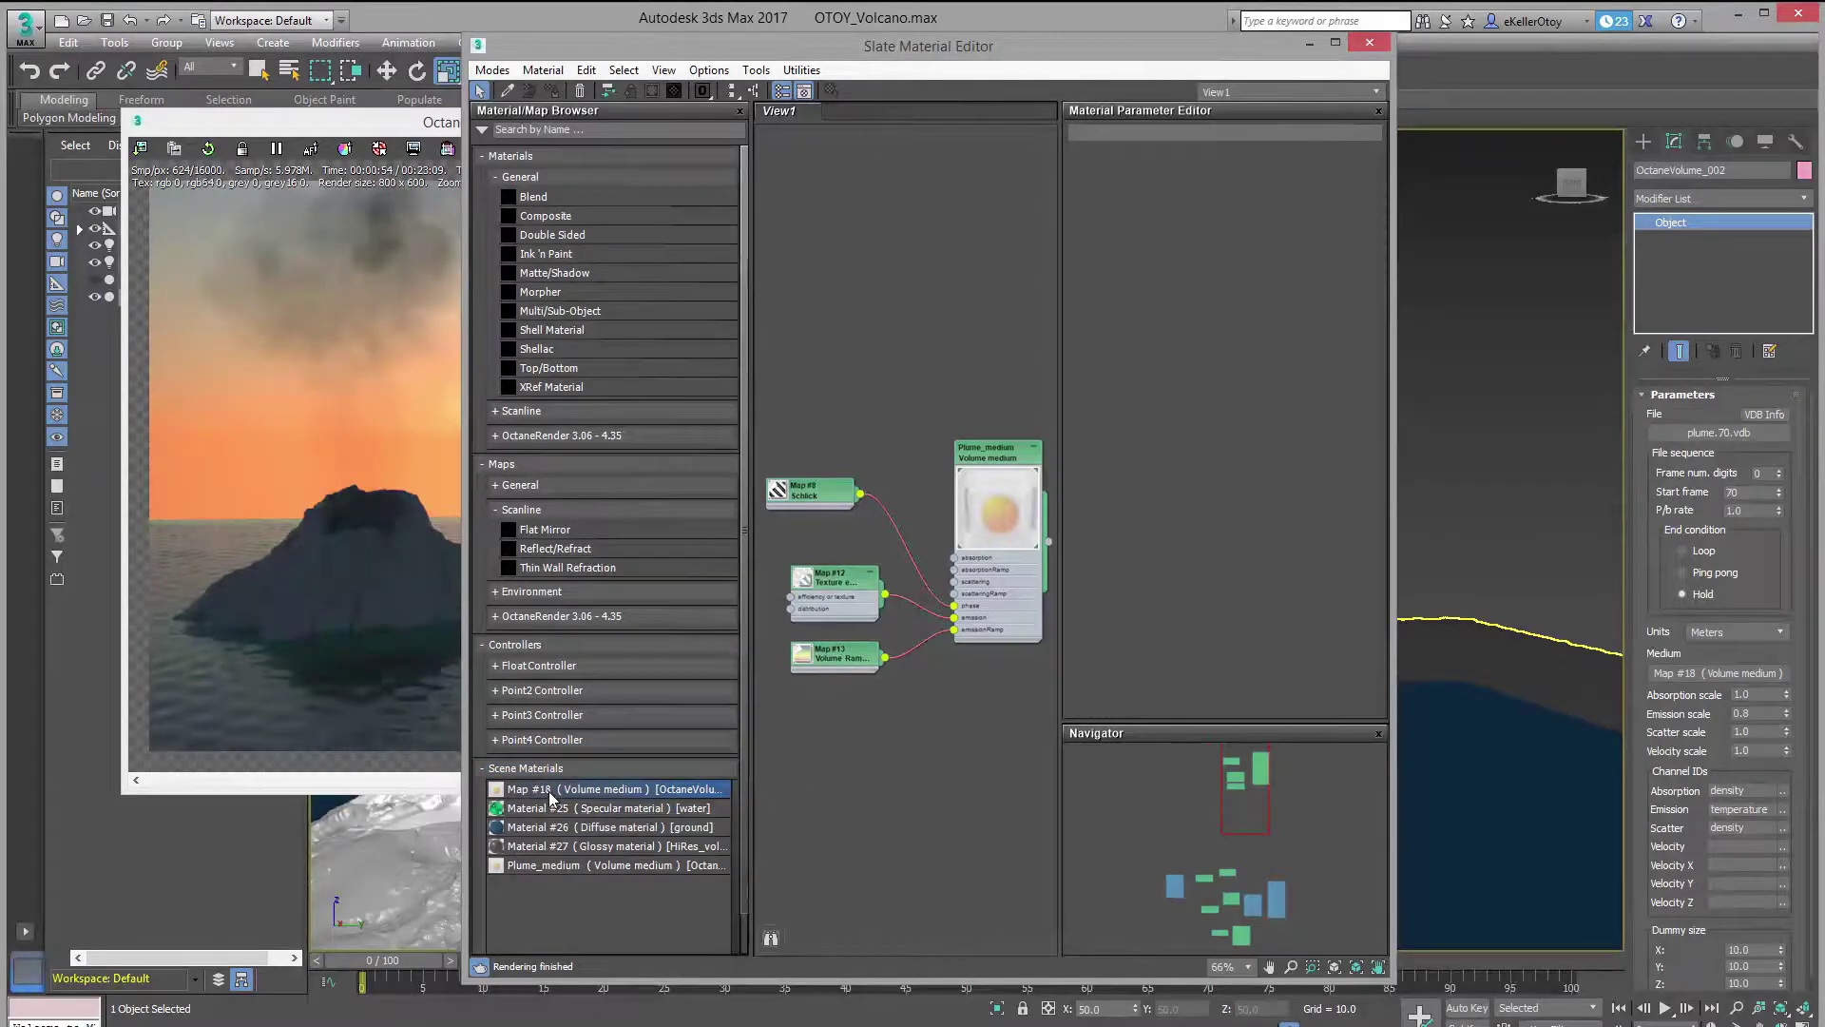
pyautogui.doubleClick(690, 793)
pyautogui.moveTo(893, 495); pyautogui.dragTo(870, 184)
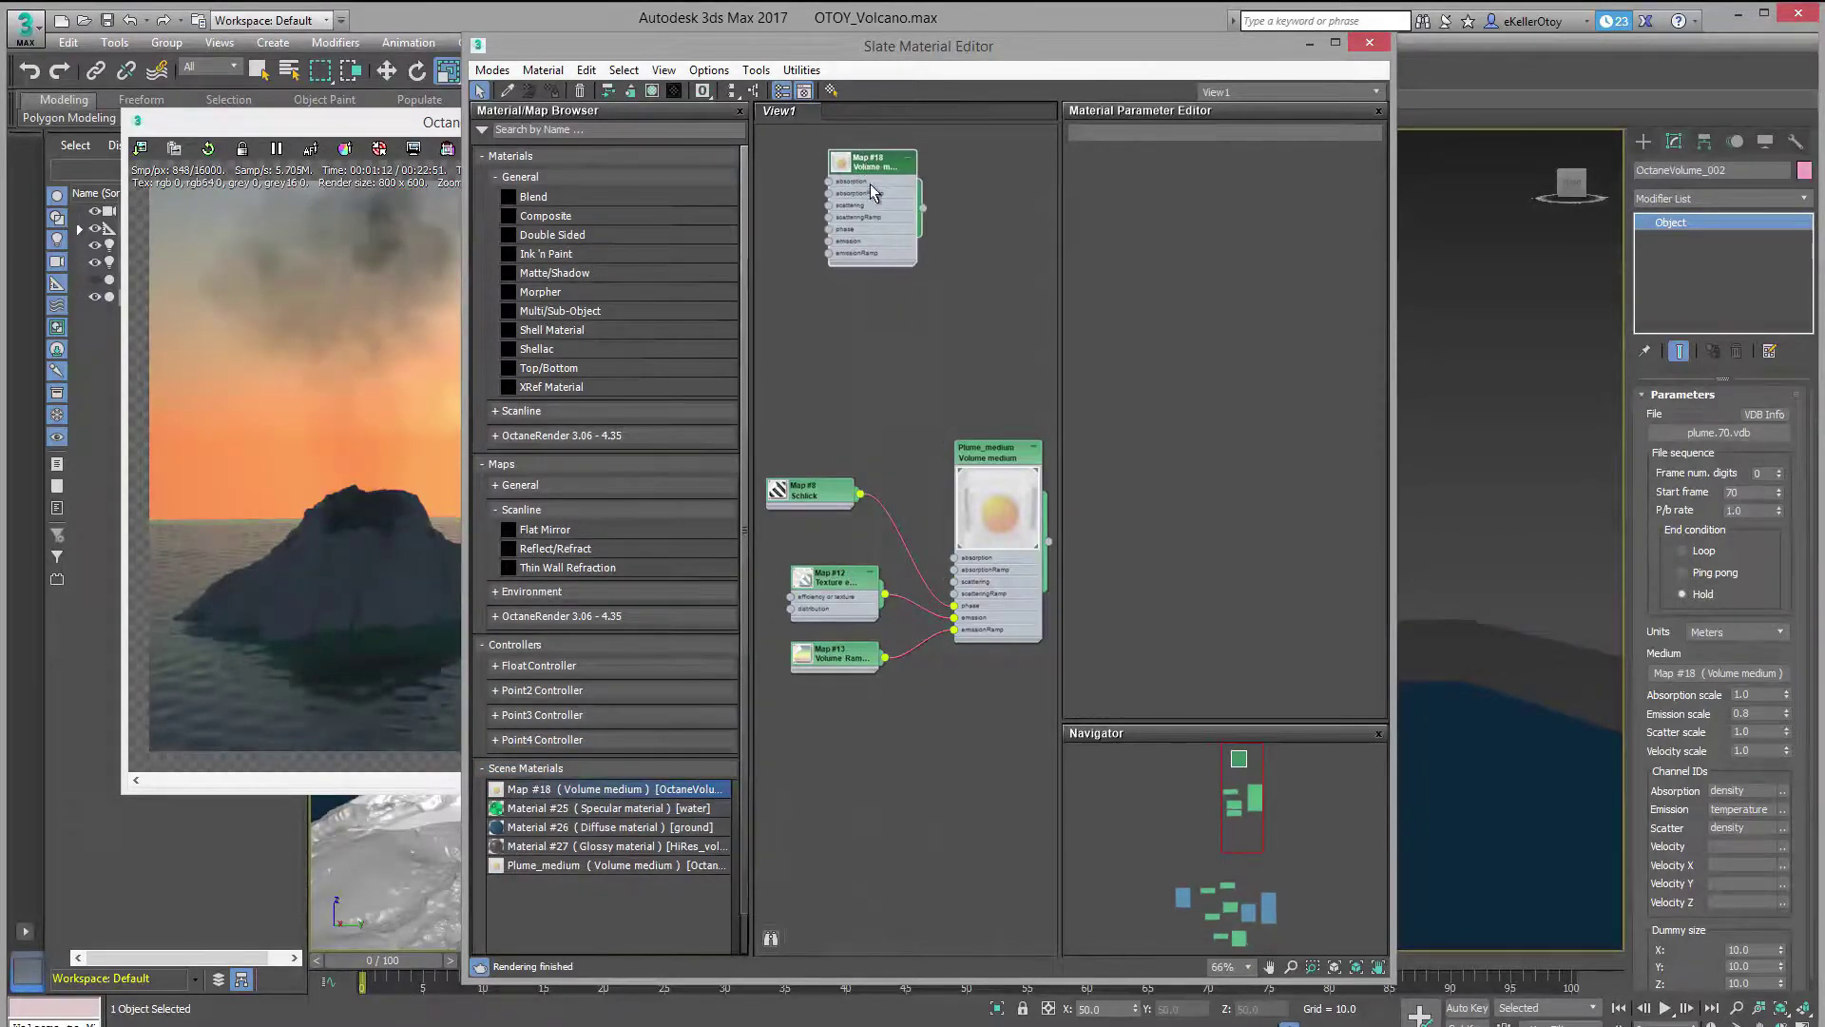
# - Place the Map #18 node in clear space, set the editor window beside the render, and show the node's parameters
pyautogui.moveTo(869, 184); pyautogui.dragTo(887, 631, button='middle')
pyautogui.moveTo(887, 631); pyautogui.dragTo(924, 393)
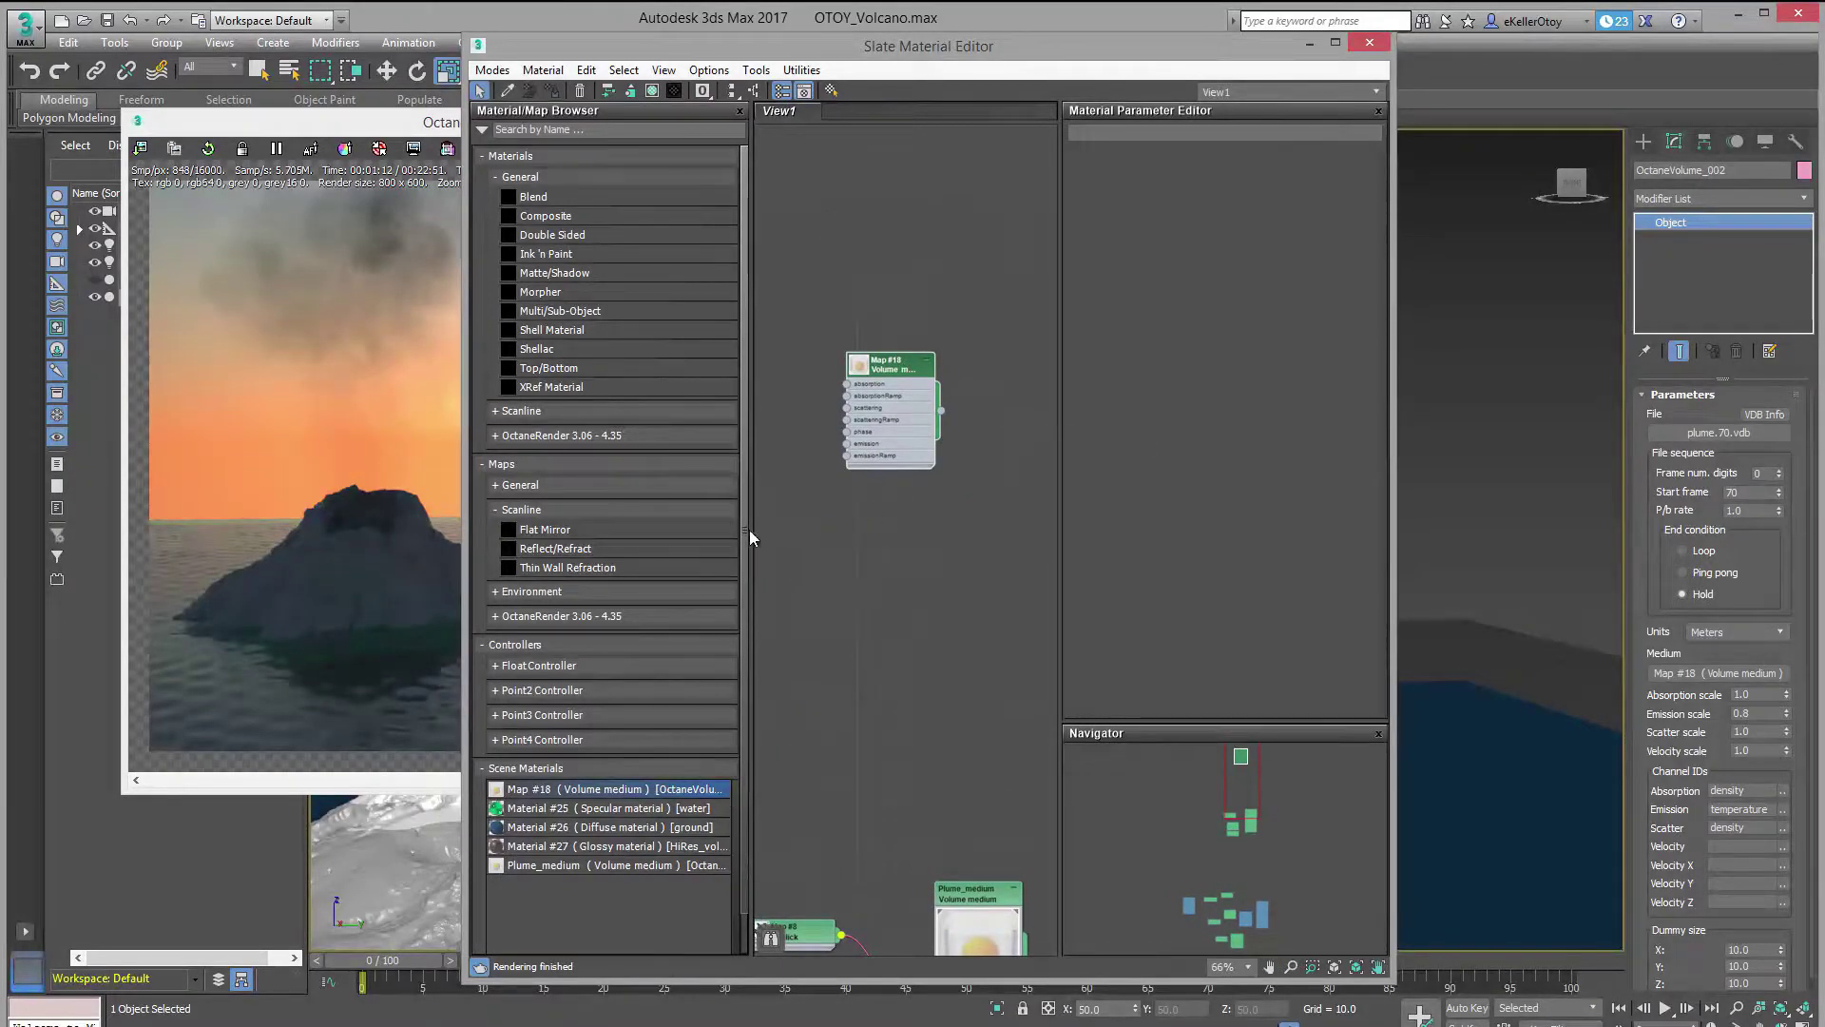
pyautogui.moveTo(955, 47); pyautogui.dragTo(1274, 48)
pyautogui.scroll(5, 1189, 476)
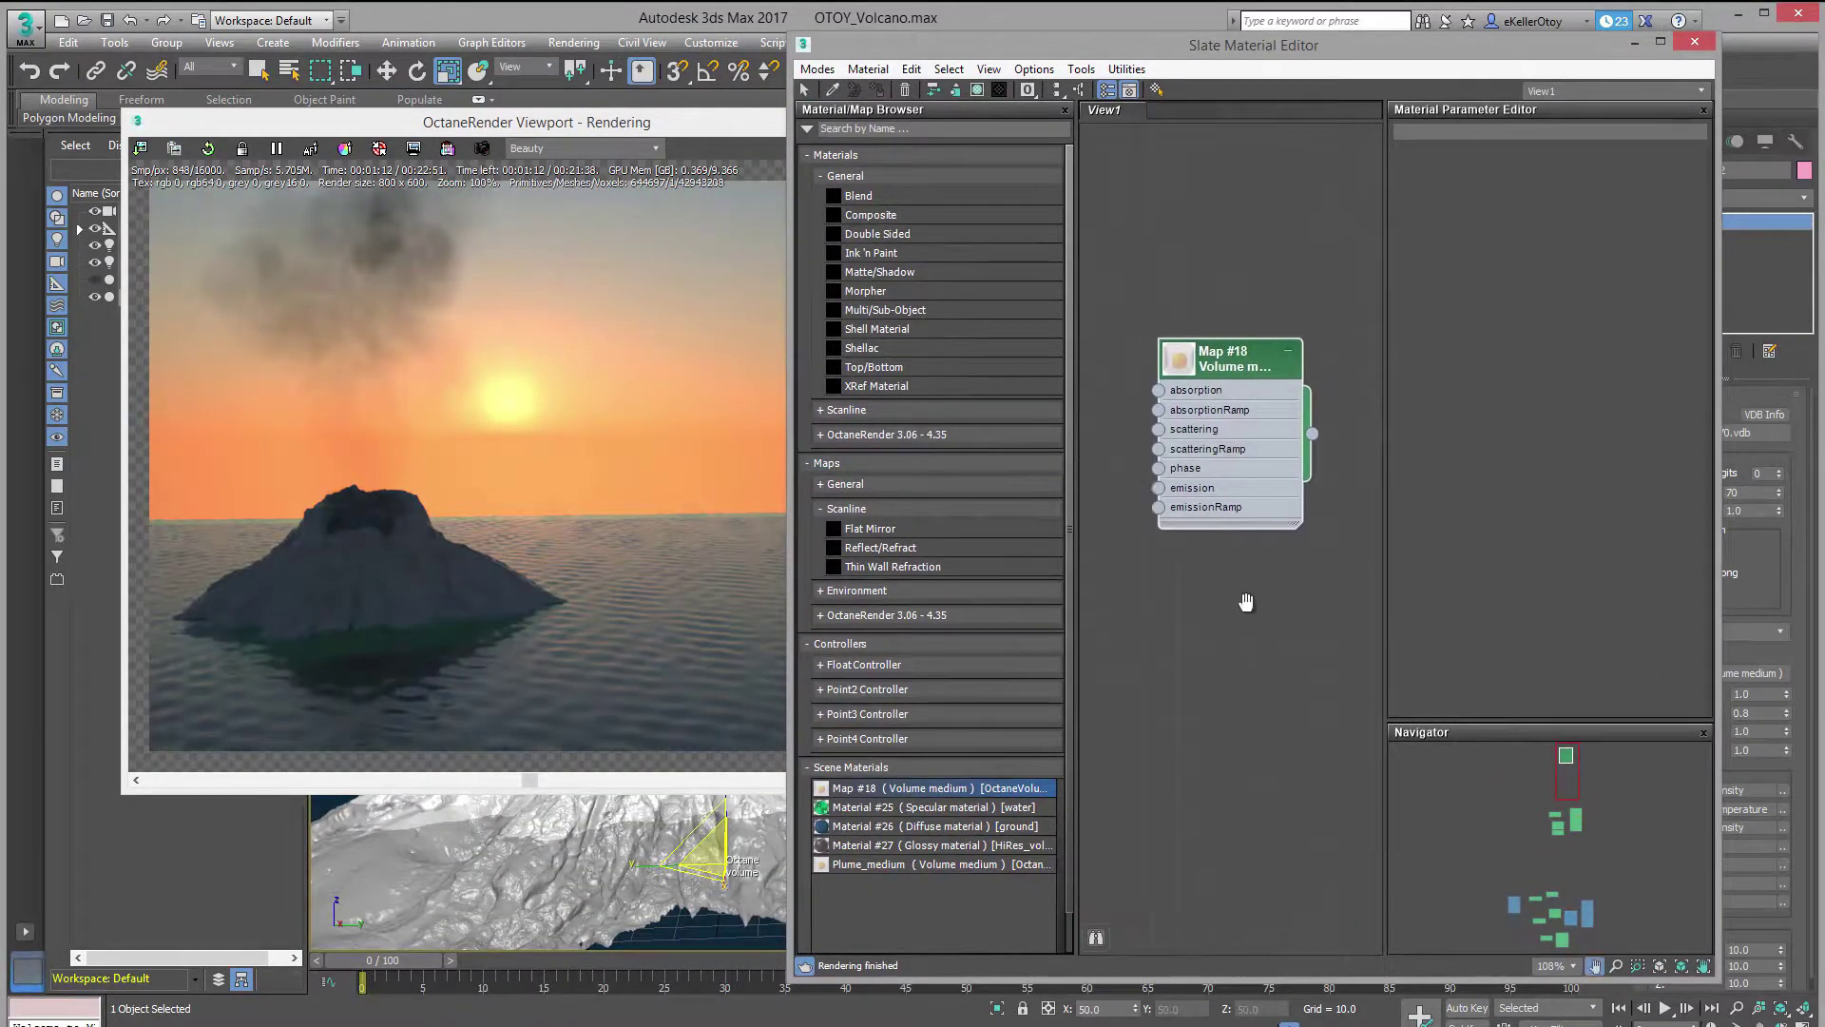
pyautogui.moveTo(1186, 542); pyautogui.dragTo(1248, 637, button='middle')
pyautogui.moveTo(1304, 497); pyautogui.dragTo(1283, 506)
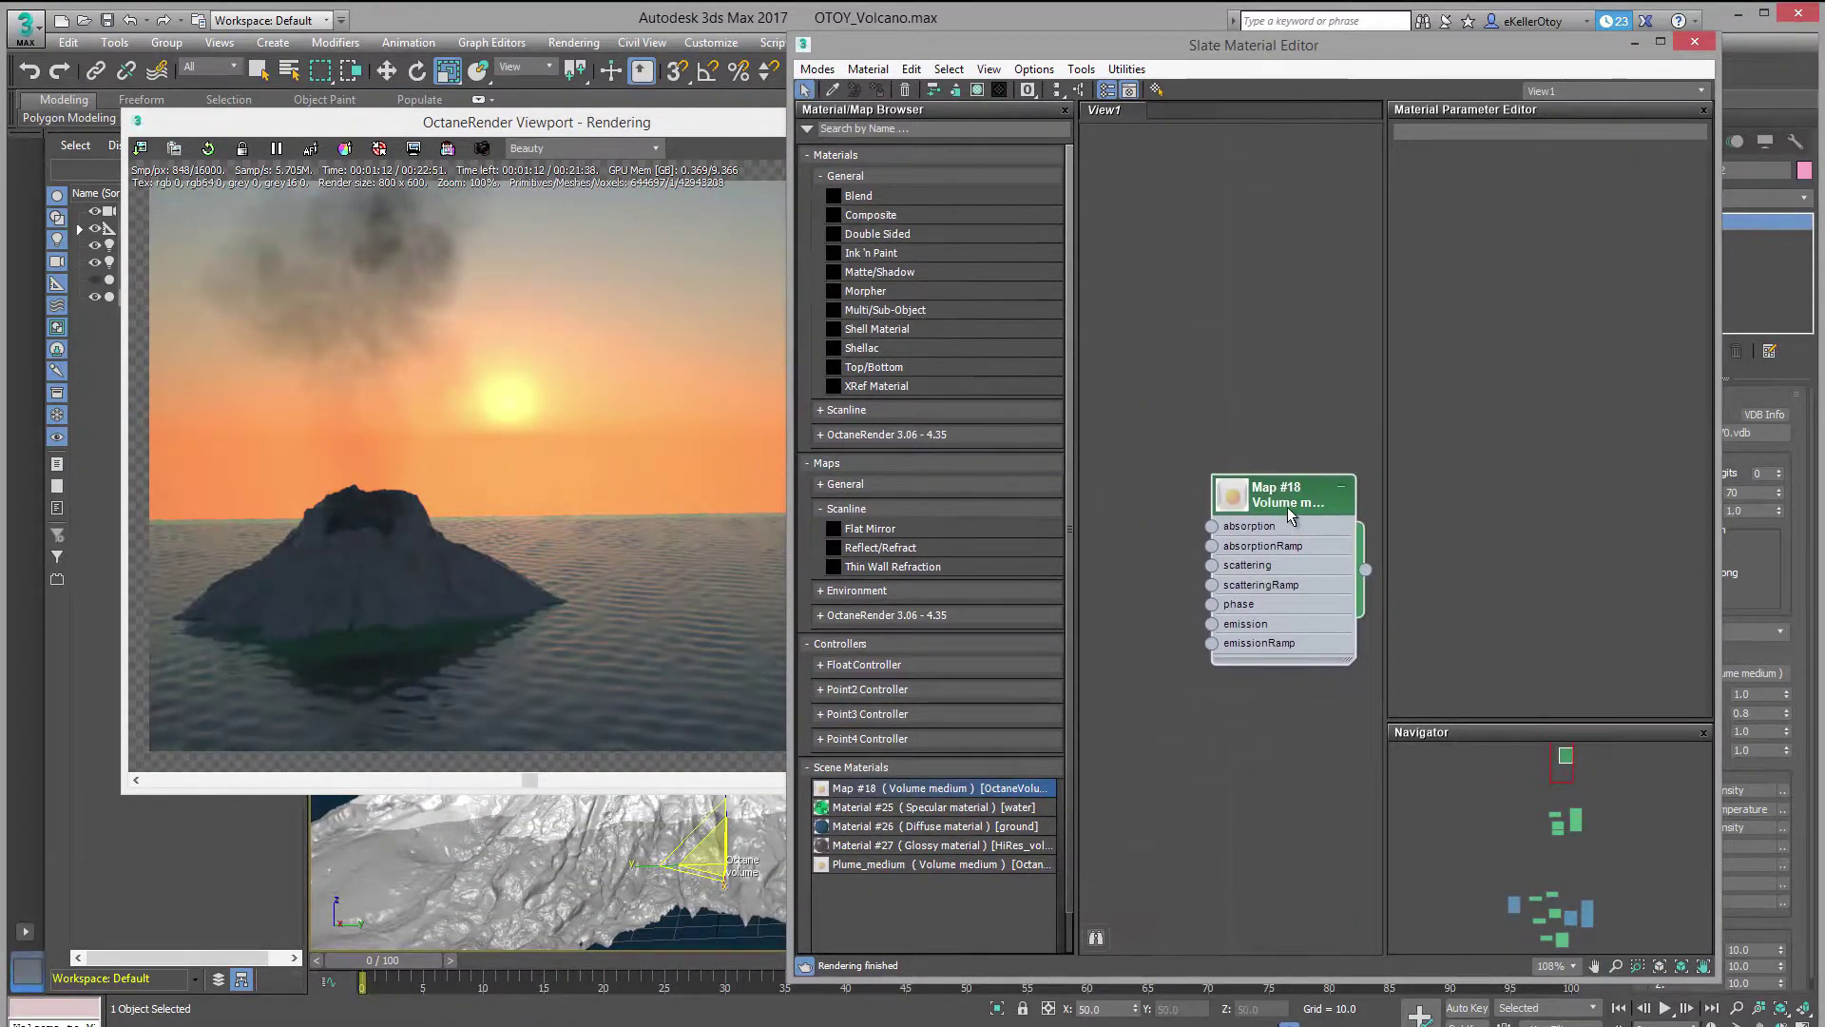
pyautogui.doubleClick(1283, 507)
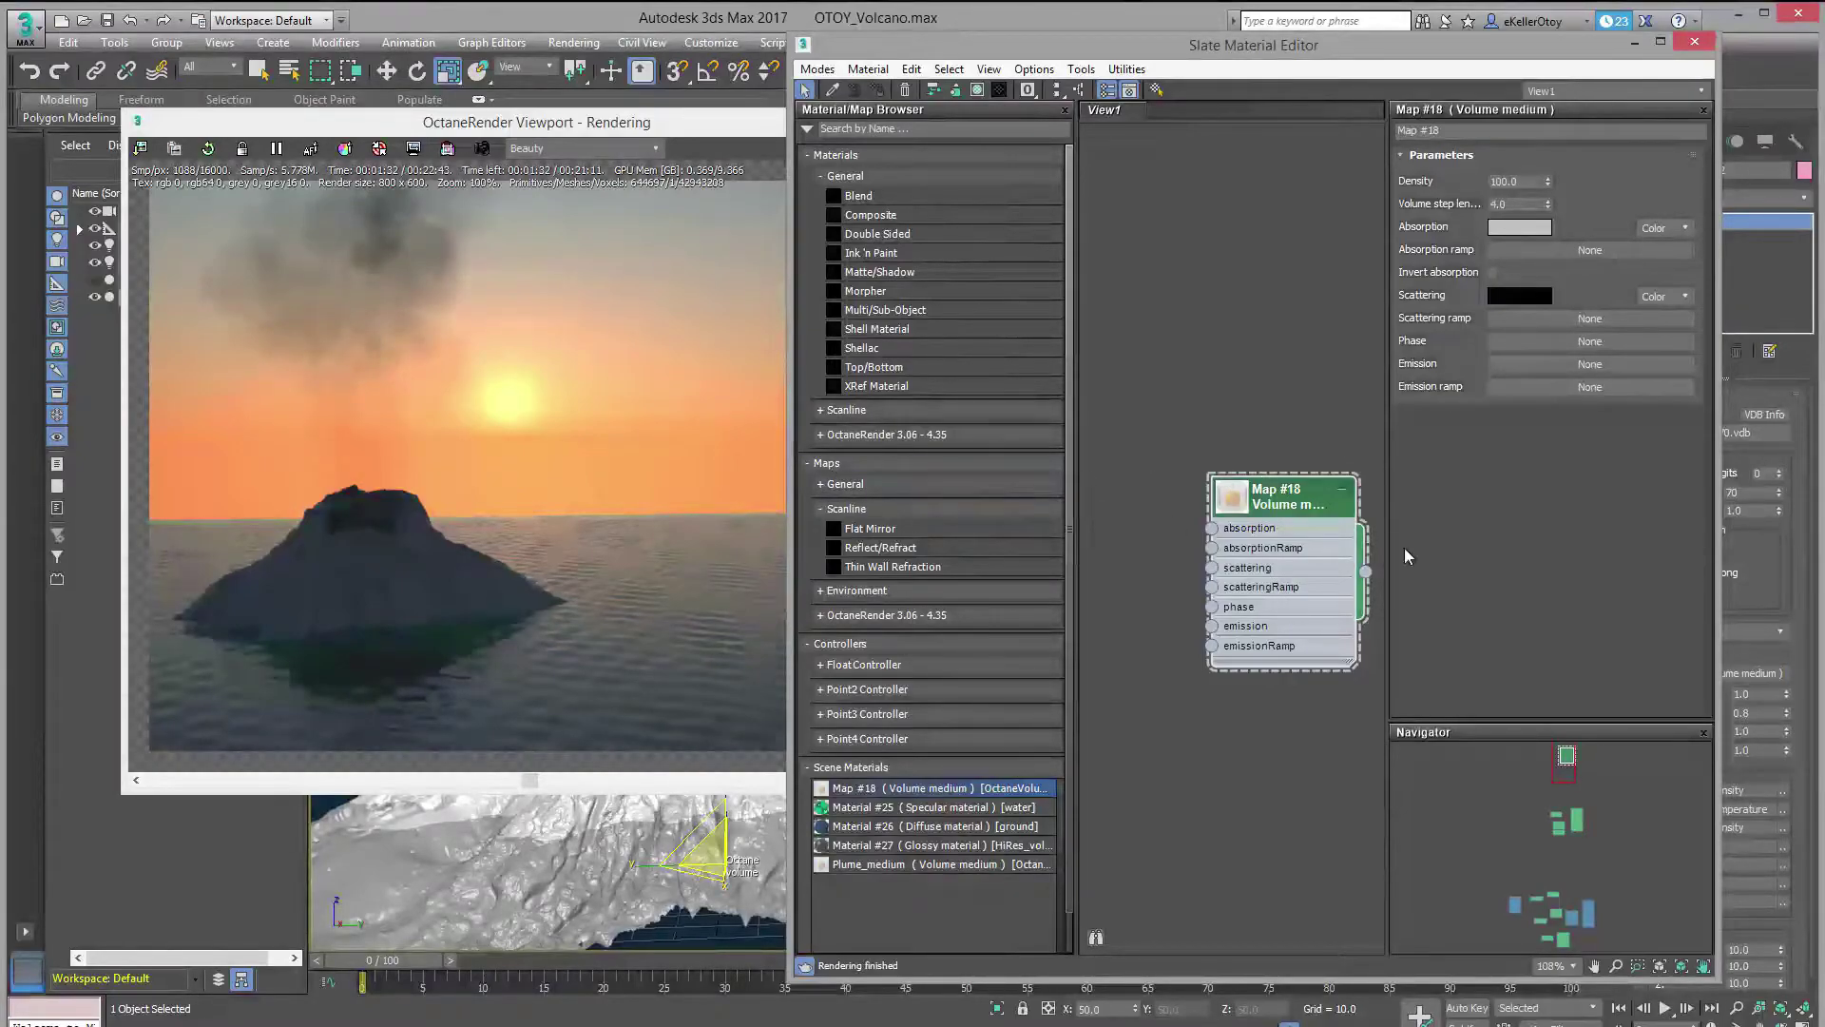
# - Assign a Schlick map to the Phase slot of the Map #18 Volume medium
pyautogui.click(1508, 342)
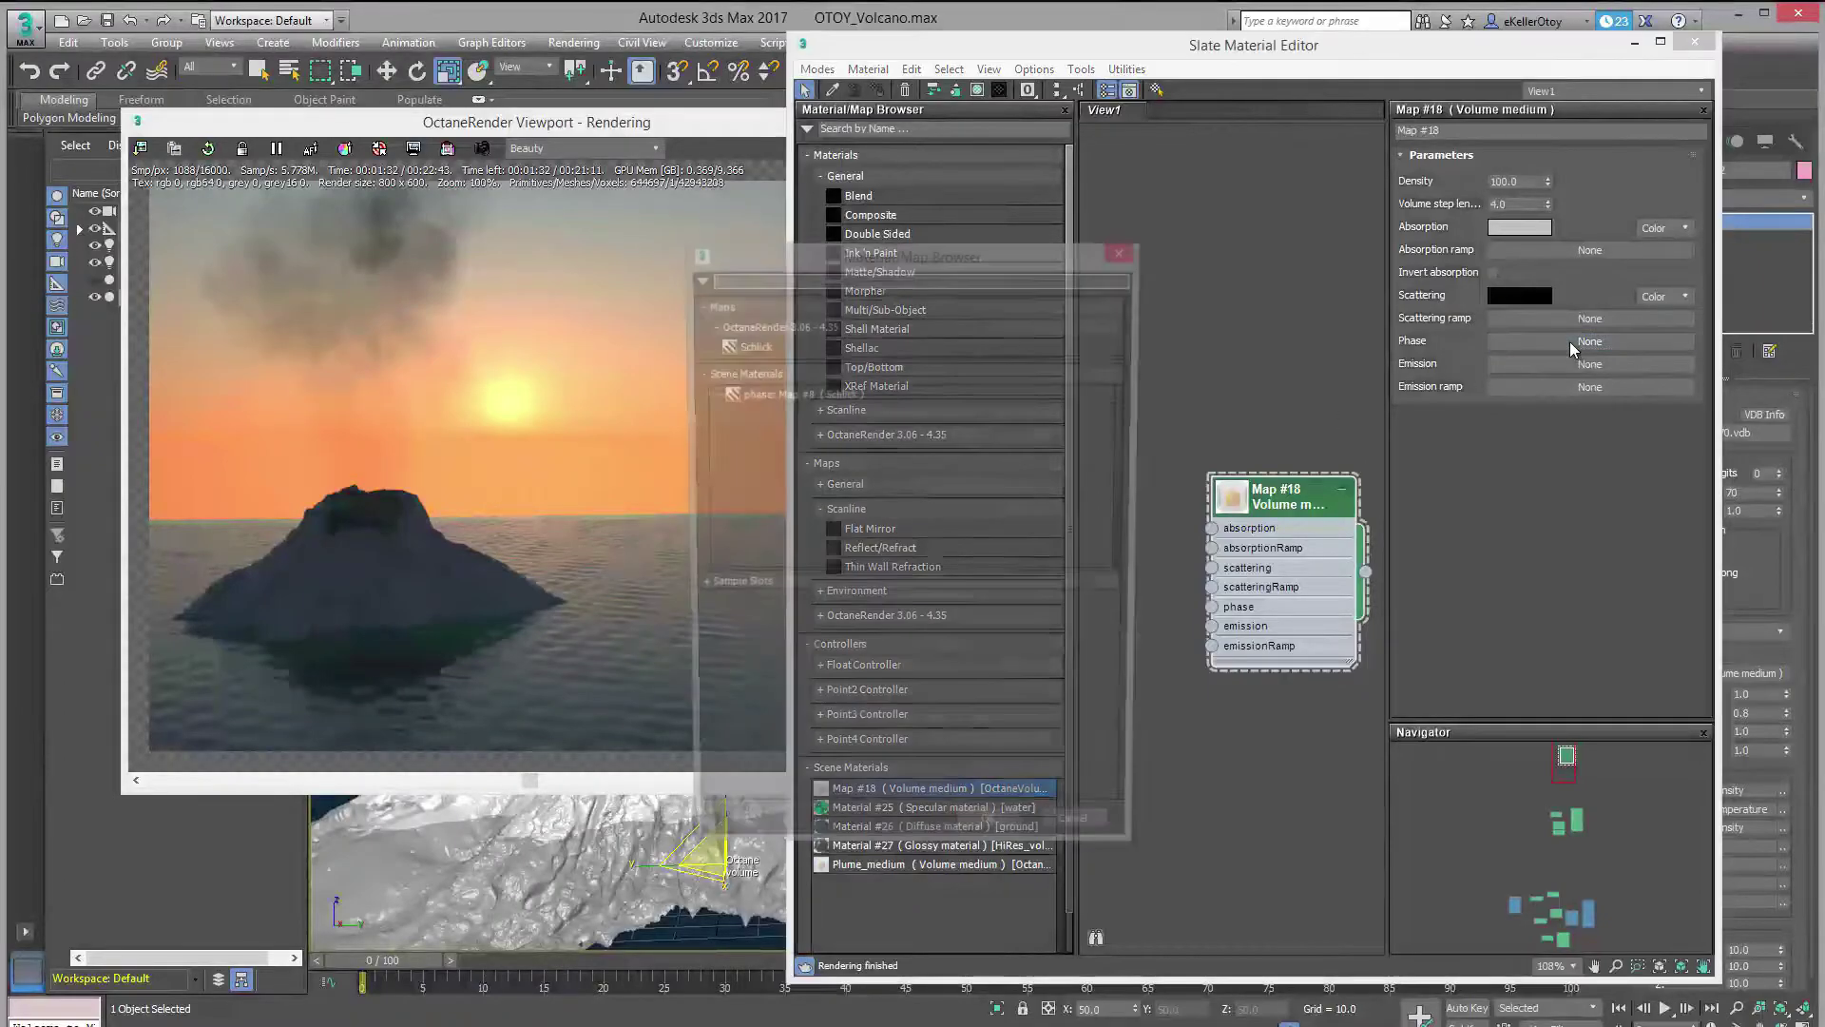
pyautogui.click(751, 347)
pyautogui.click(992, 840)
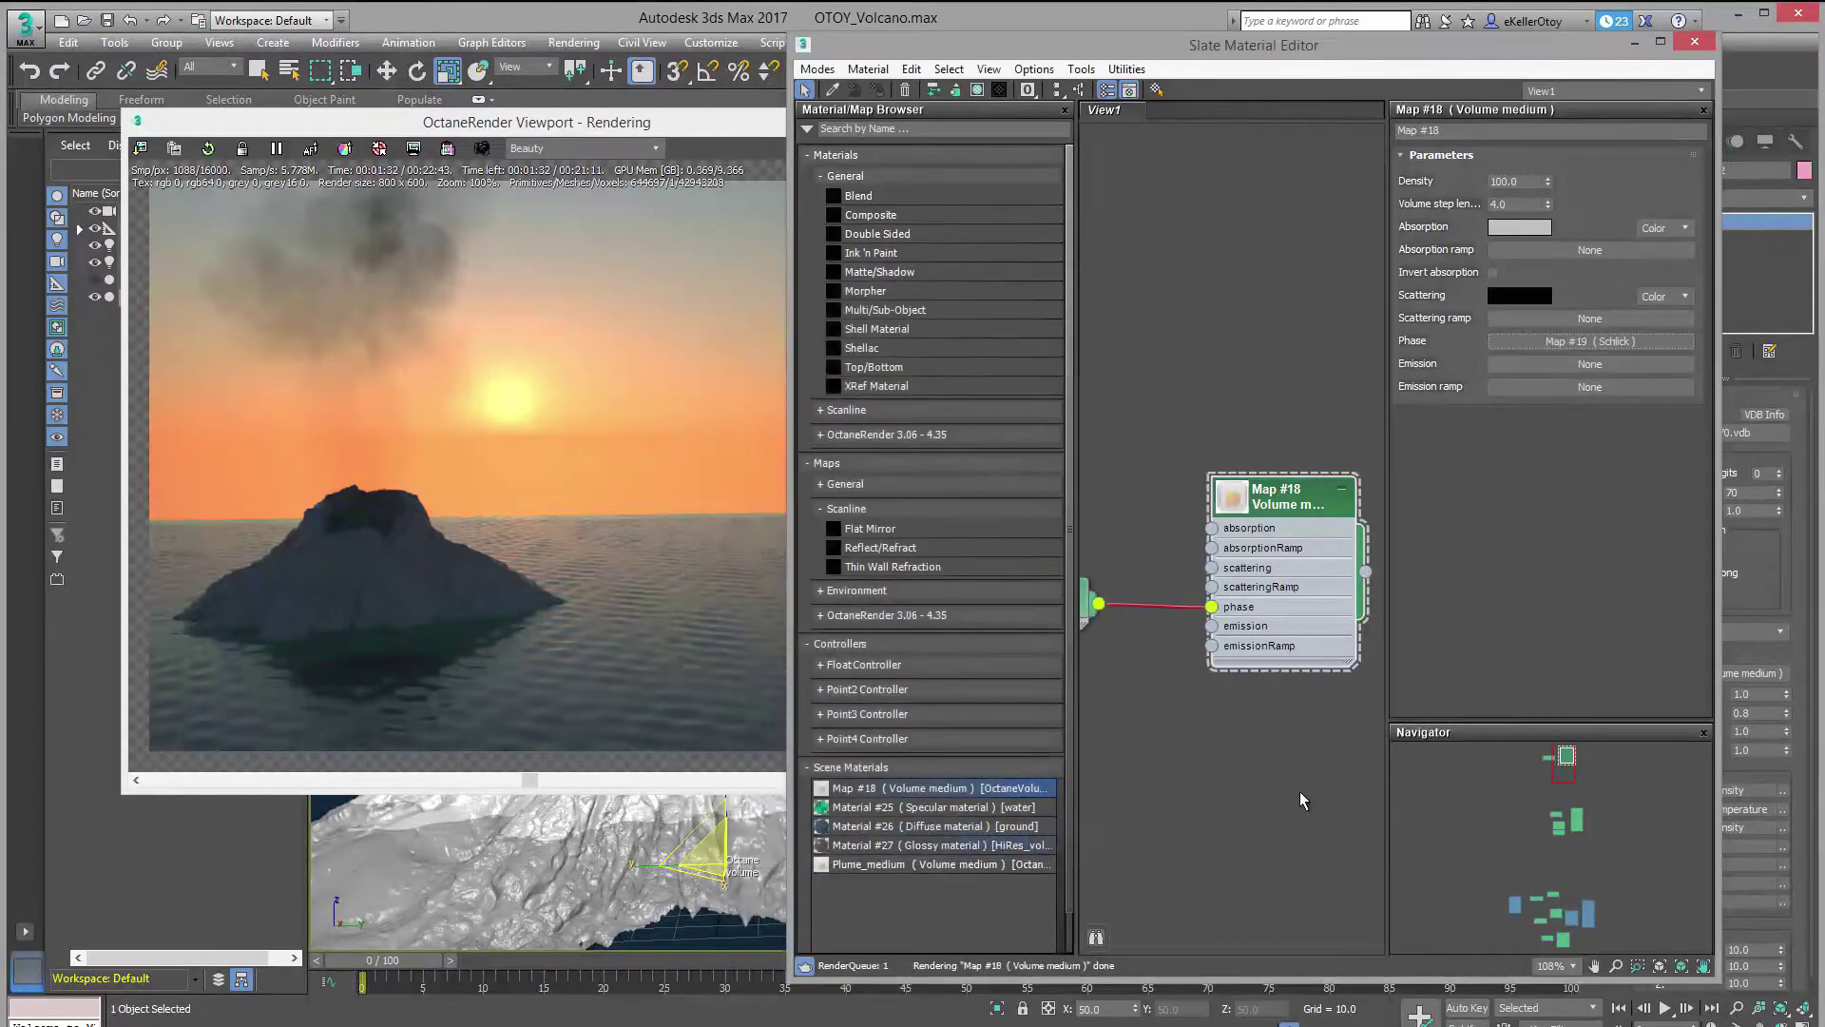
# - Arrange the Schlick and Volume medium nodes side by side so that both fit in the node view
pyautogui.scroll(-2, 1238, 752)
pyautogui.moveTo(1137, 585); pyautogui.dragTo(1169, 545)
pyautogui.scroll(2, 1169, 546)
pyautogui.moveTo(1224, 574); pyautogui.dragTo(1217, 582, button='middle')
pyautogui.moveTo(1167, 558); pyautogui.dragTo(1166, 602)
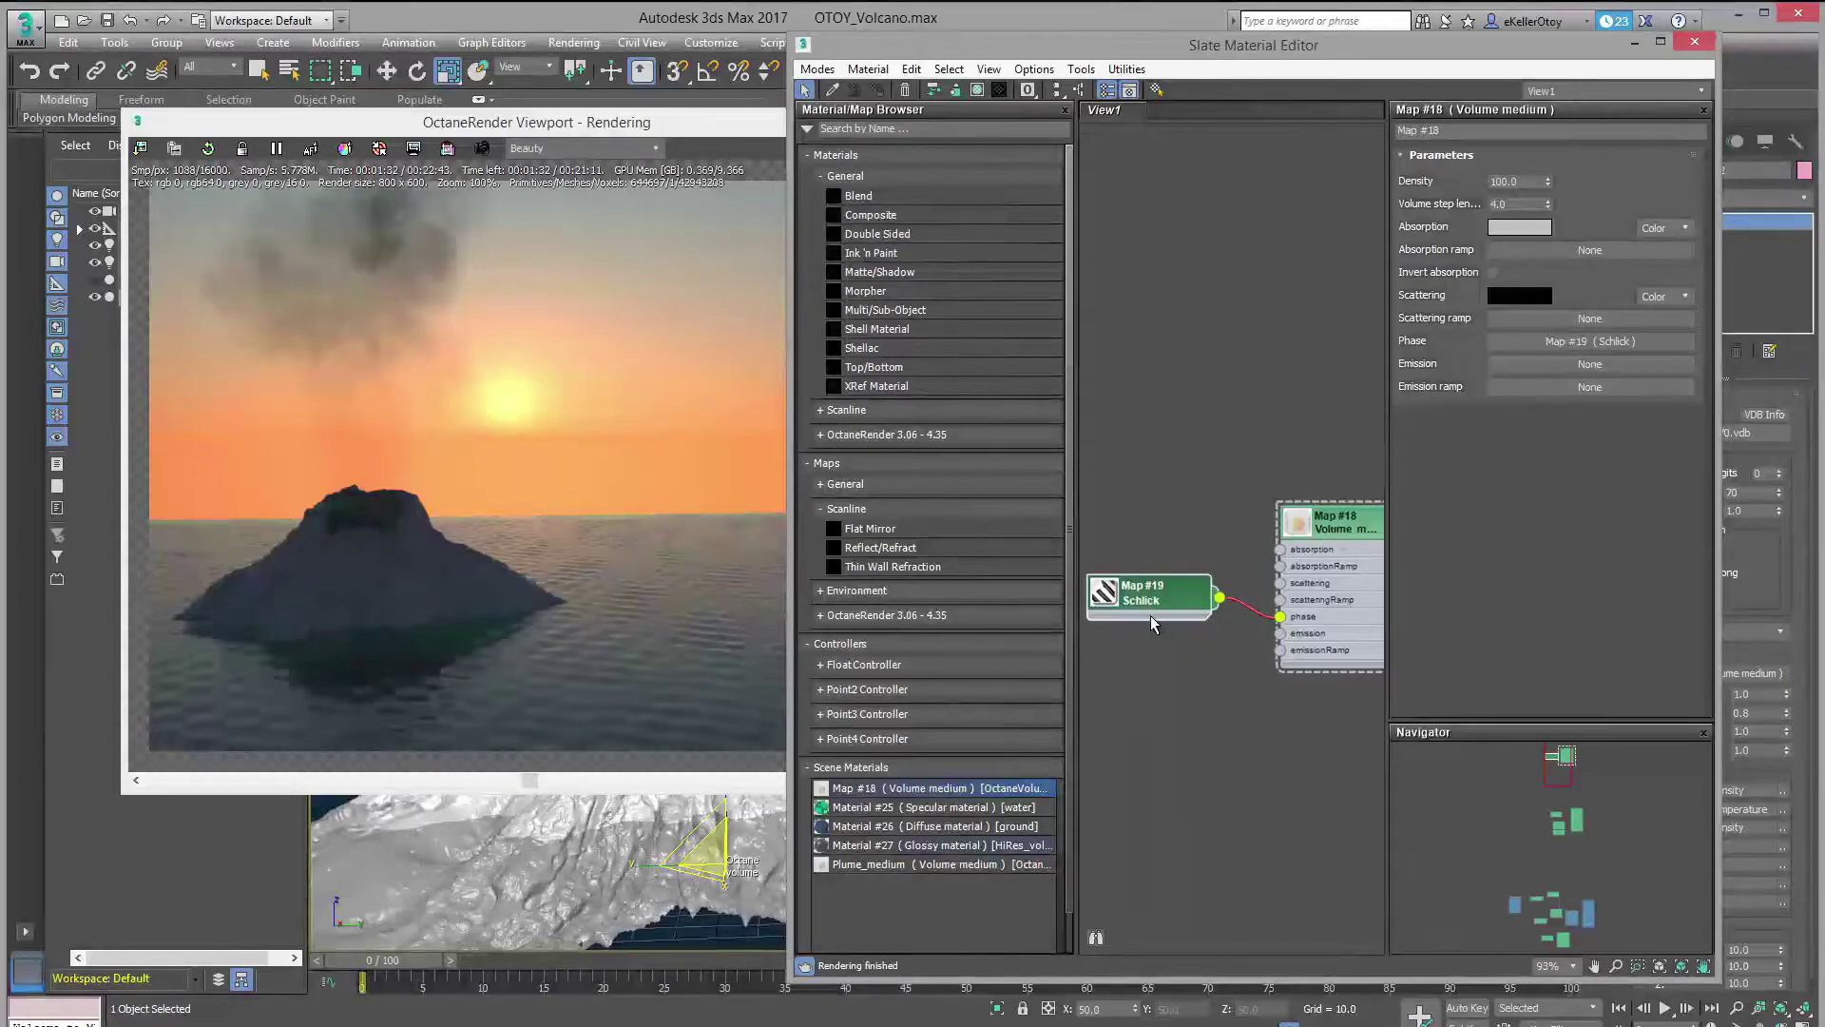
pyautogui.moveTo(1342, 544); pyautogui.dragTo(1329, 477)
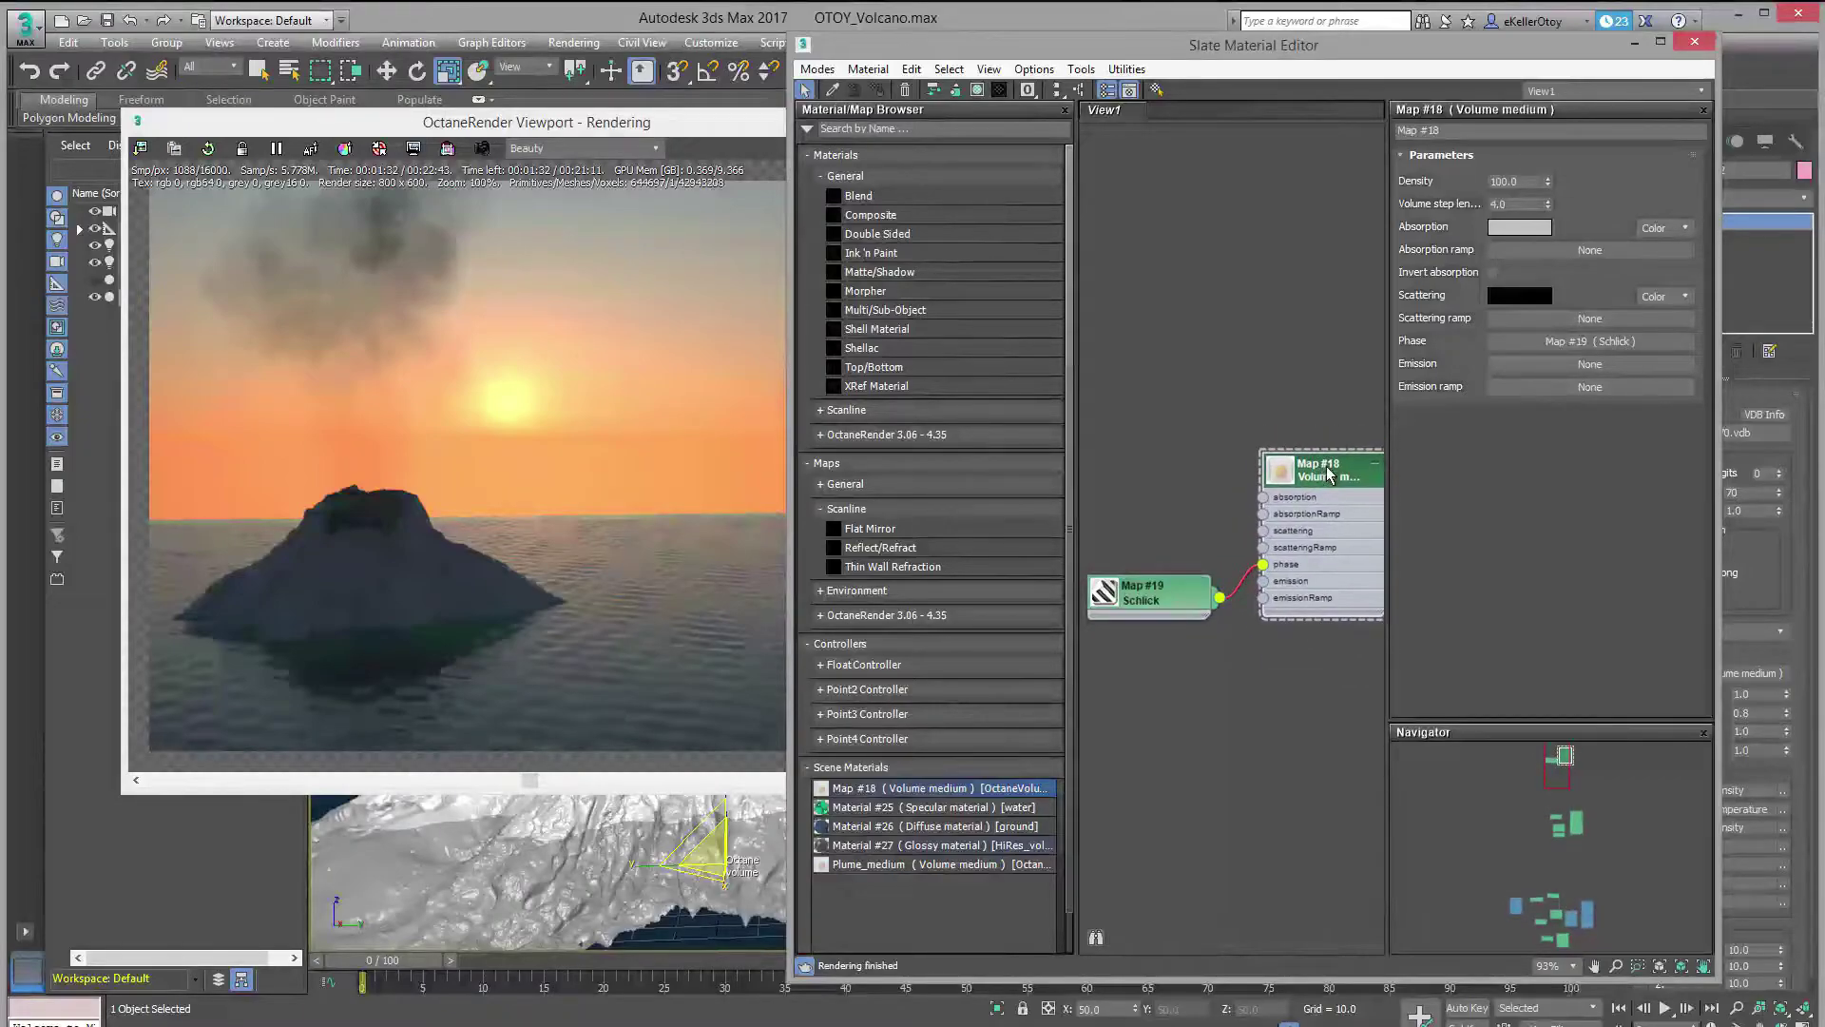
# - Set the Volume medium's scattering color to a neutral gray with a value of about 115
pyautogui.click(1507, 294)
pyautogui.click(650, 220)
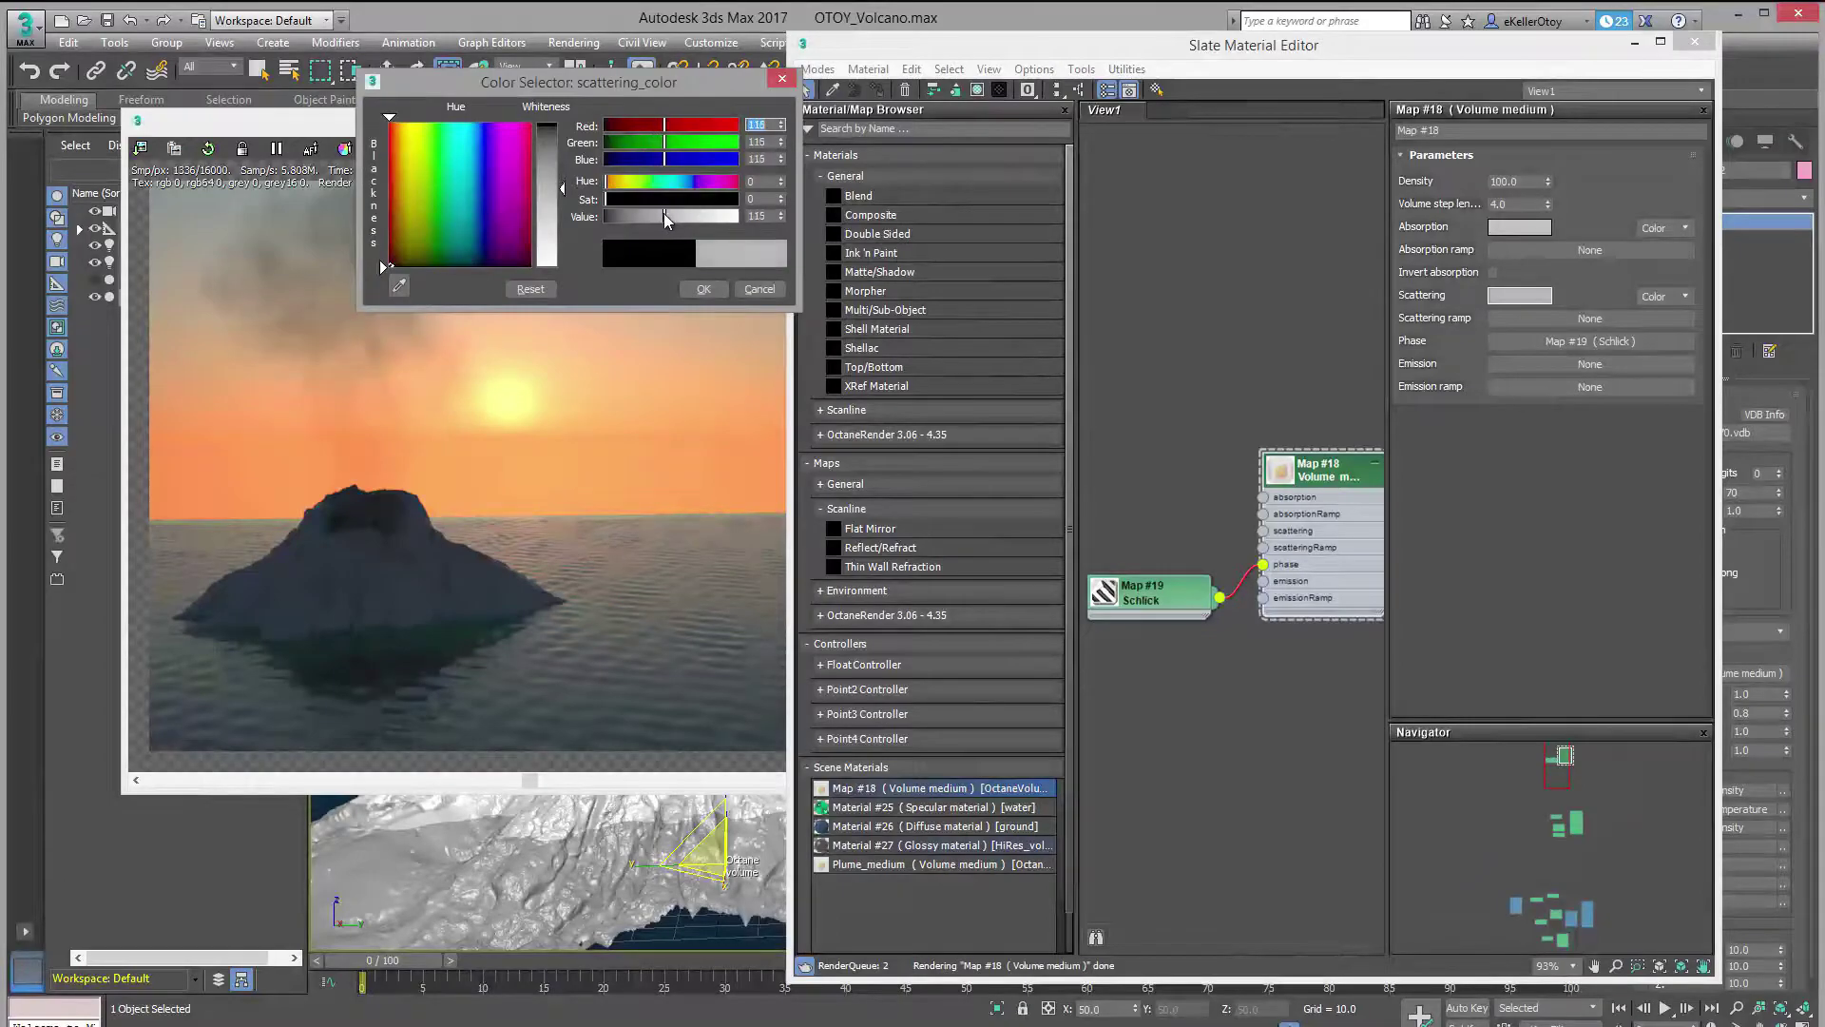
pyautogui.click(704, 289)
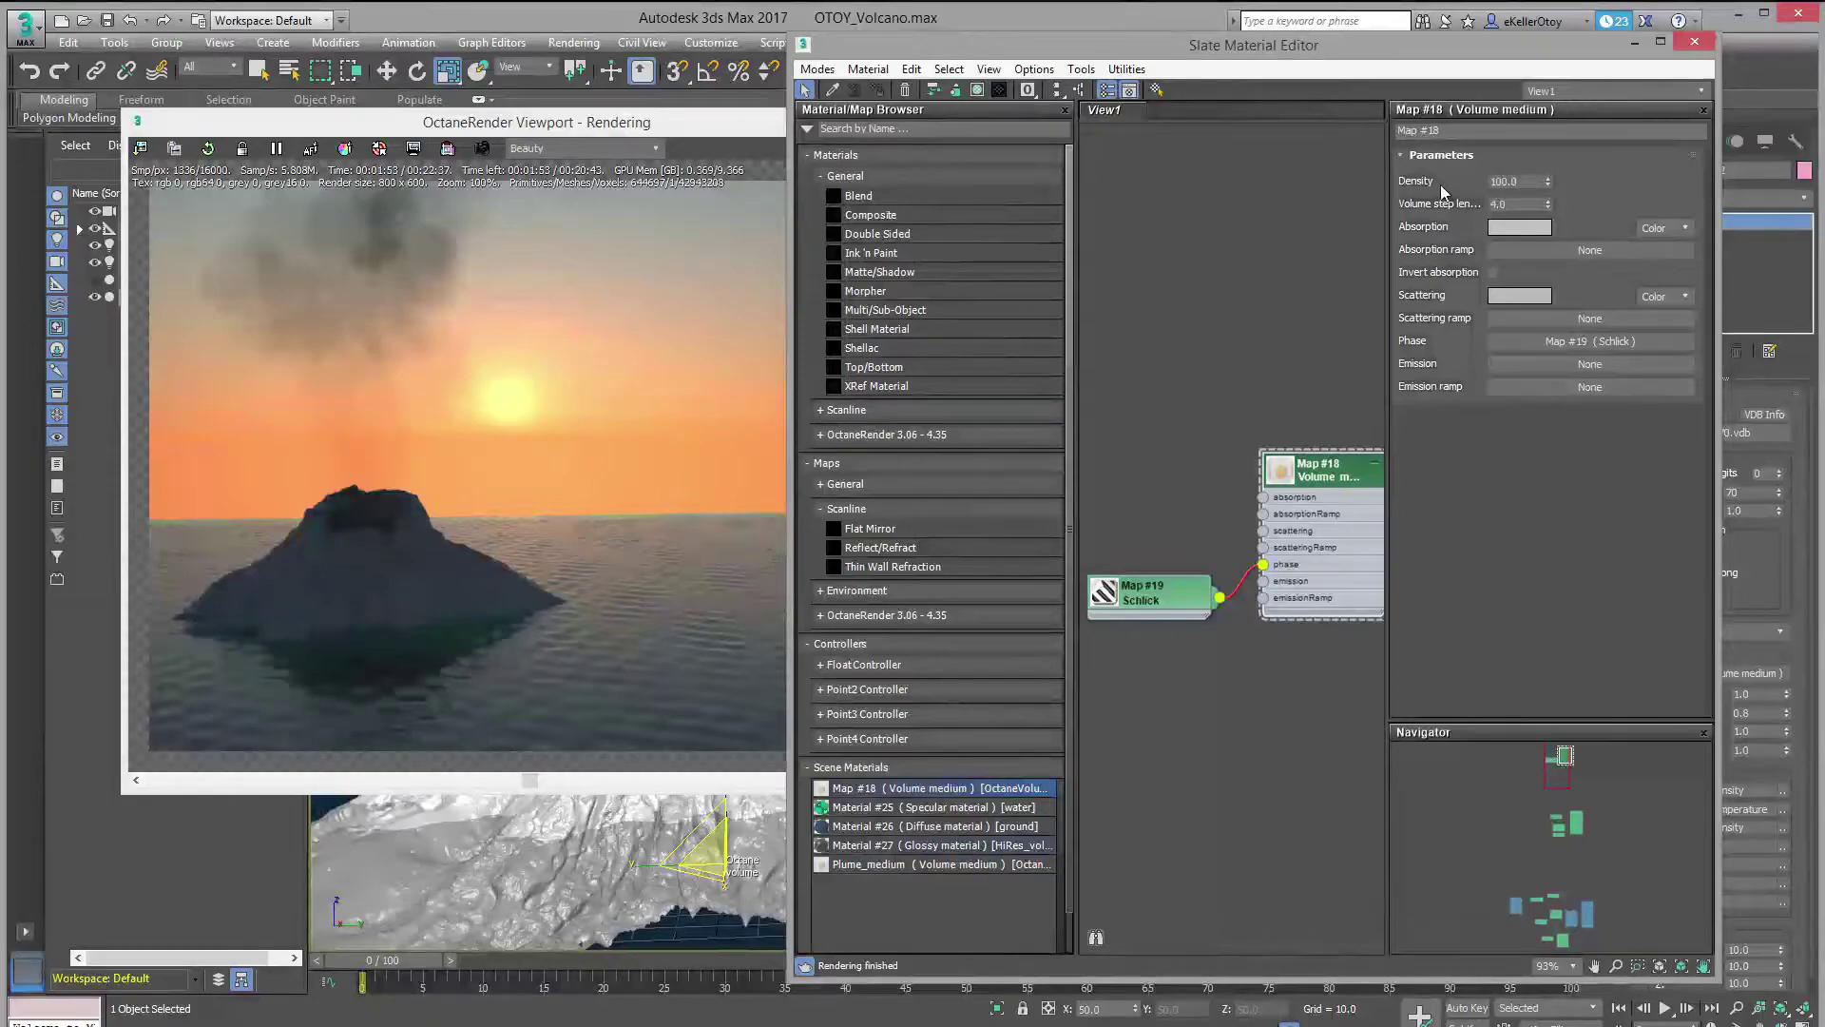
# - Set the Volume medium's volume step length to 1.0
pyautogui.doubleClick(1492, 204)
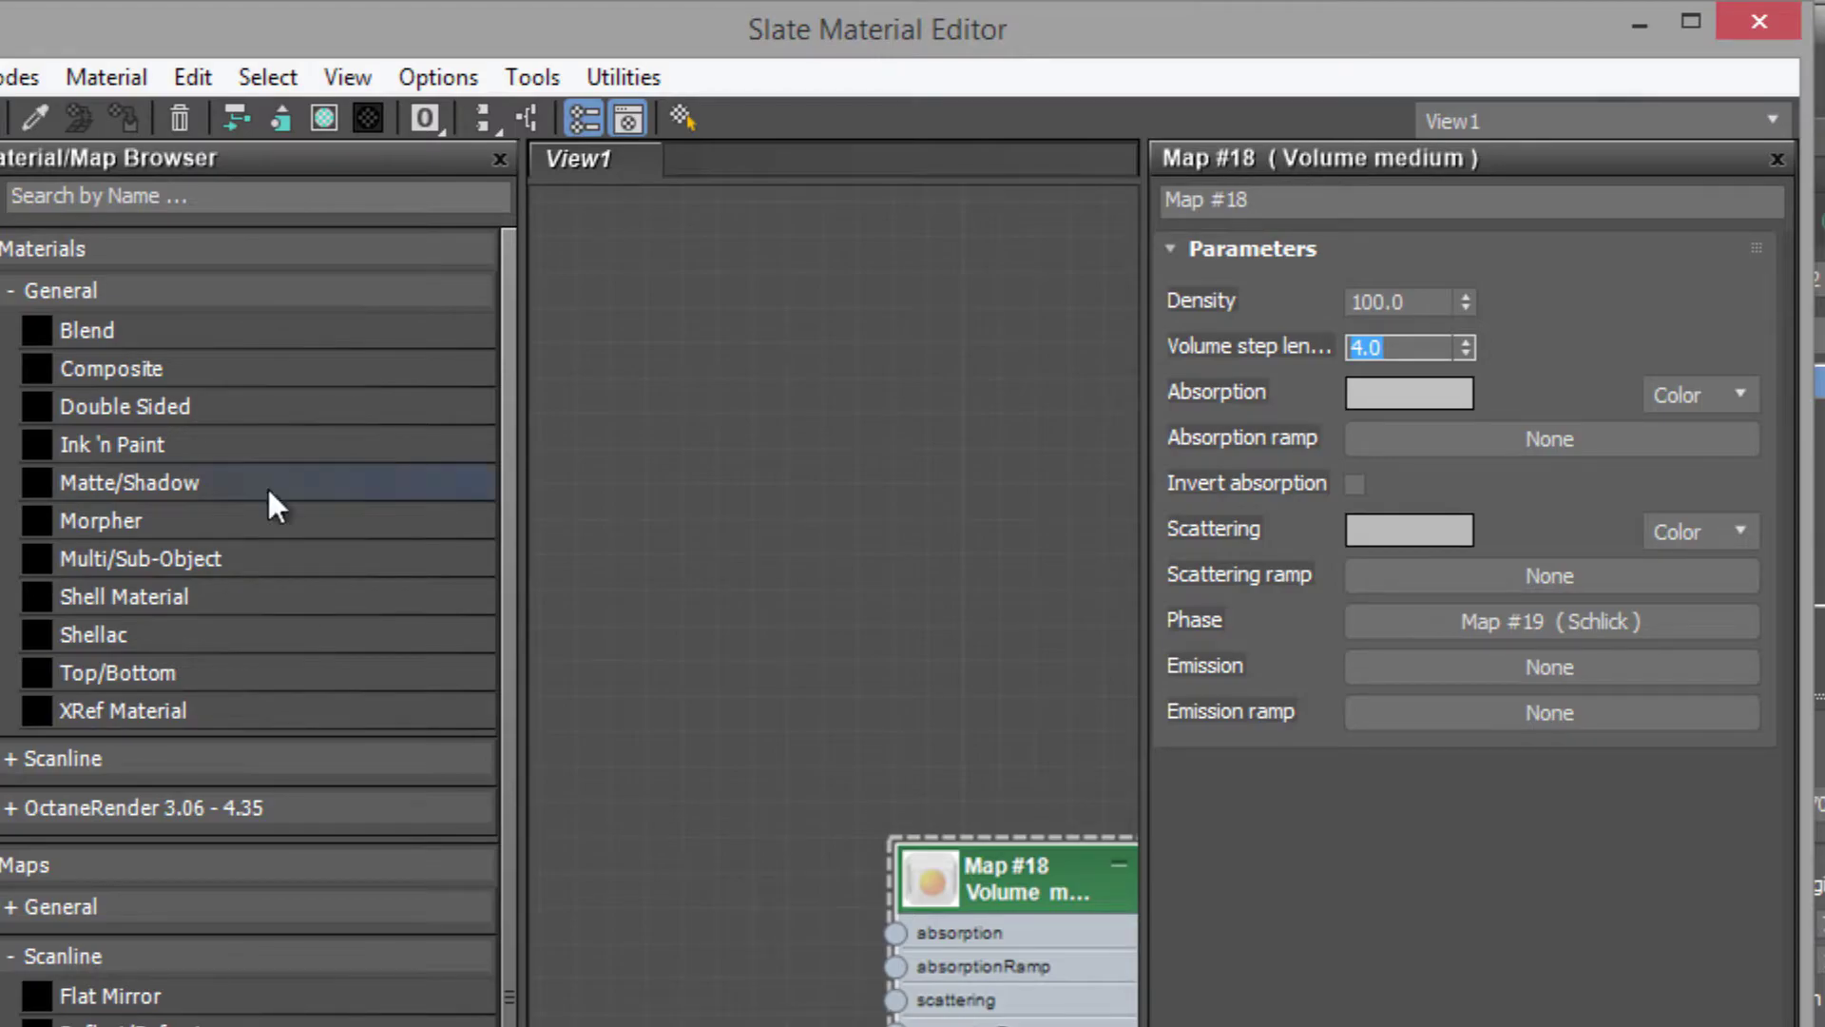
pyautogui.write('1')
pyautogui.press('Return')
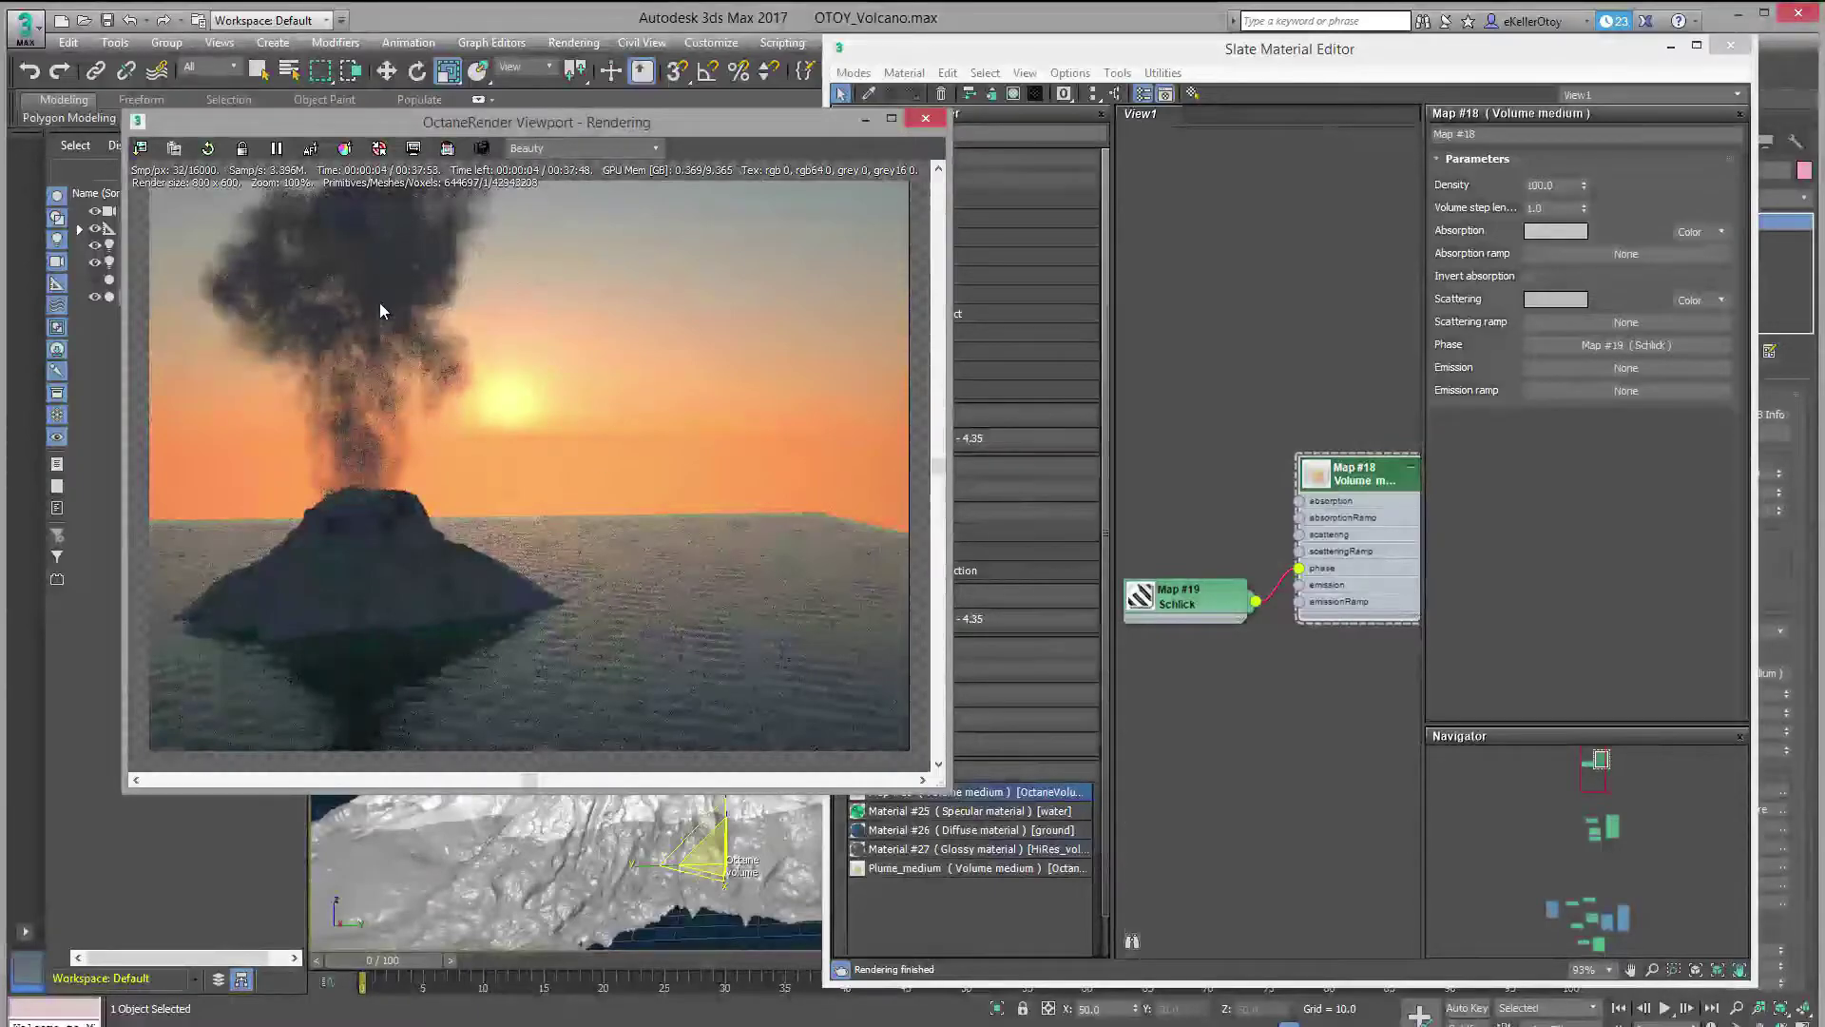
# - Try a volume step length of 0.1 for the plume and return it to 1.0
pyautogui.click(1534, 209)
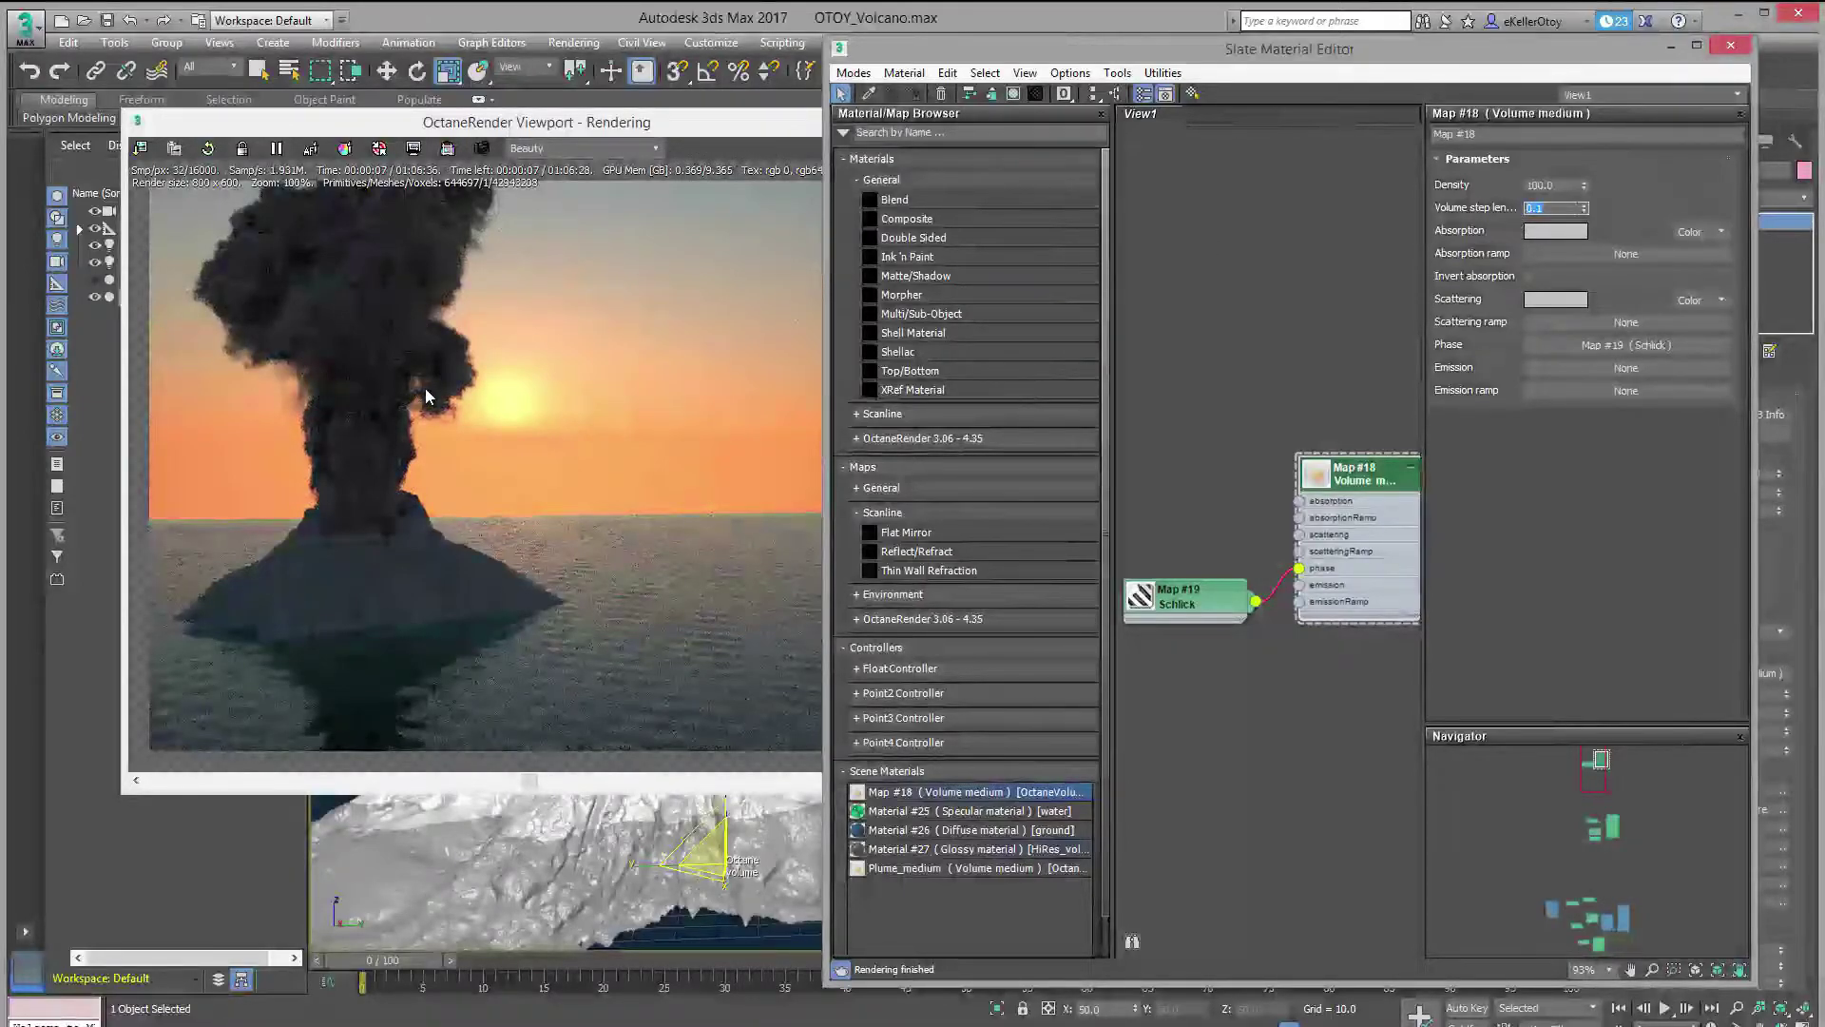
pyautogui.write('1')
pyautogui.press('Return')
# - Compare Volume medium densities of 50, 10 and 500 in the render, and return the density to 100
pyautogui.doubleClick(1566, 185)
pyautogui.write('50')
pyautogui.press('Return')
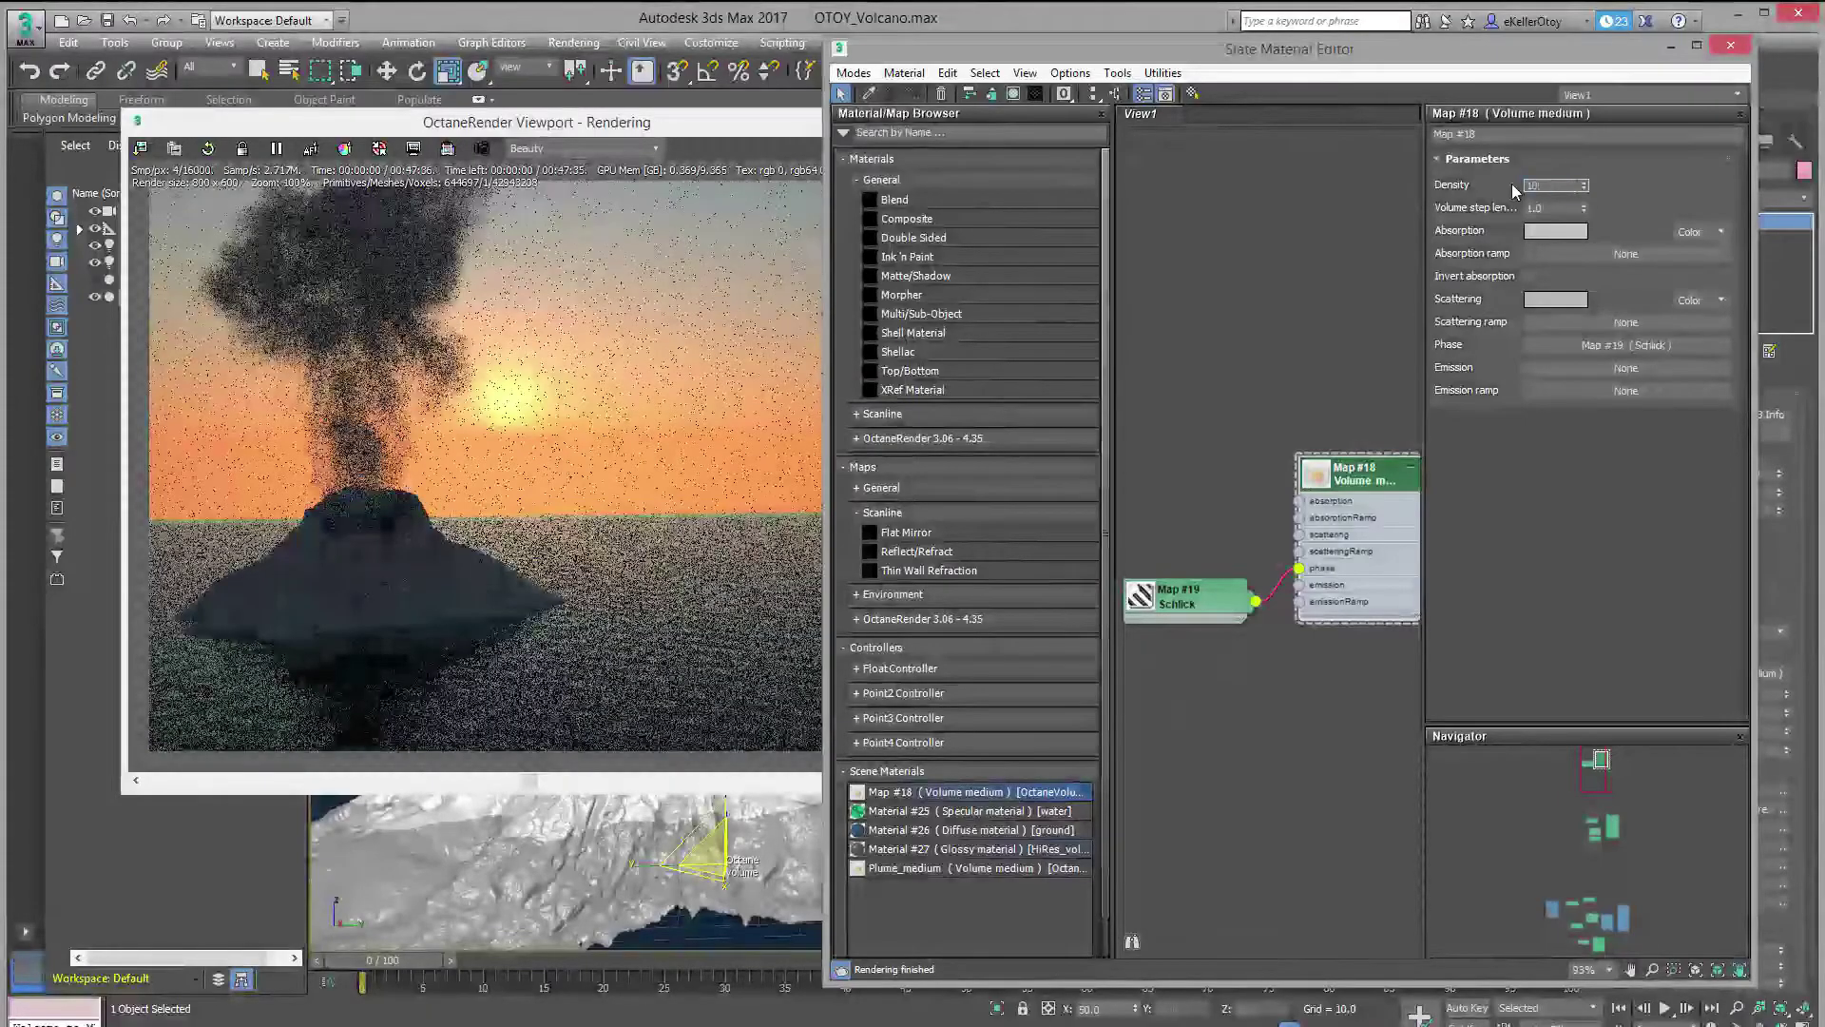
pyautogui.write('10')
pyautogui.press('Return')
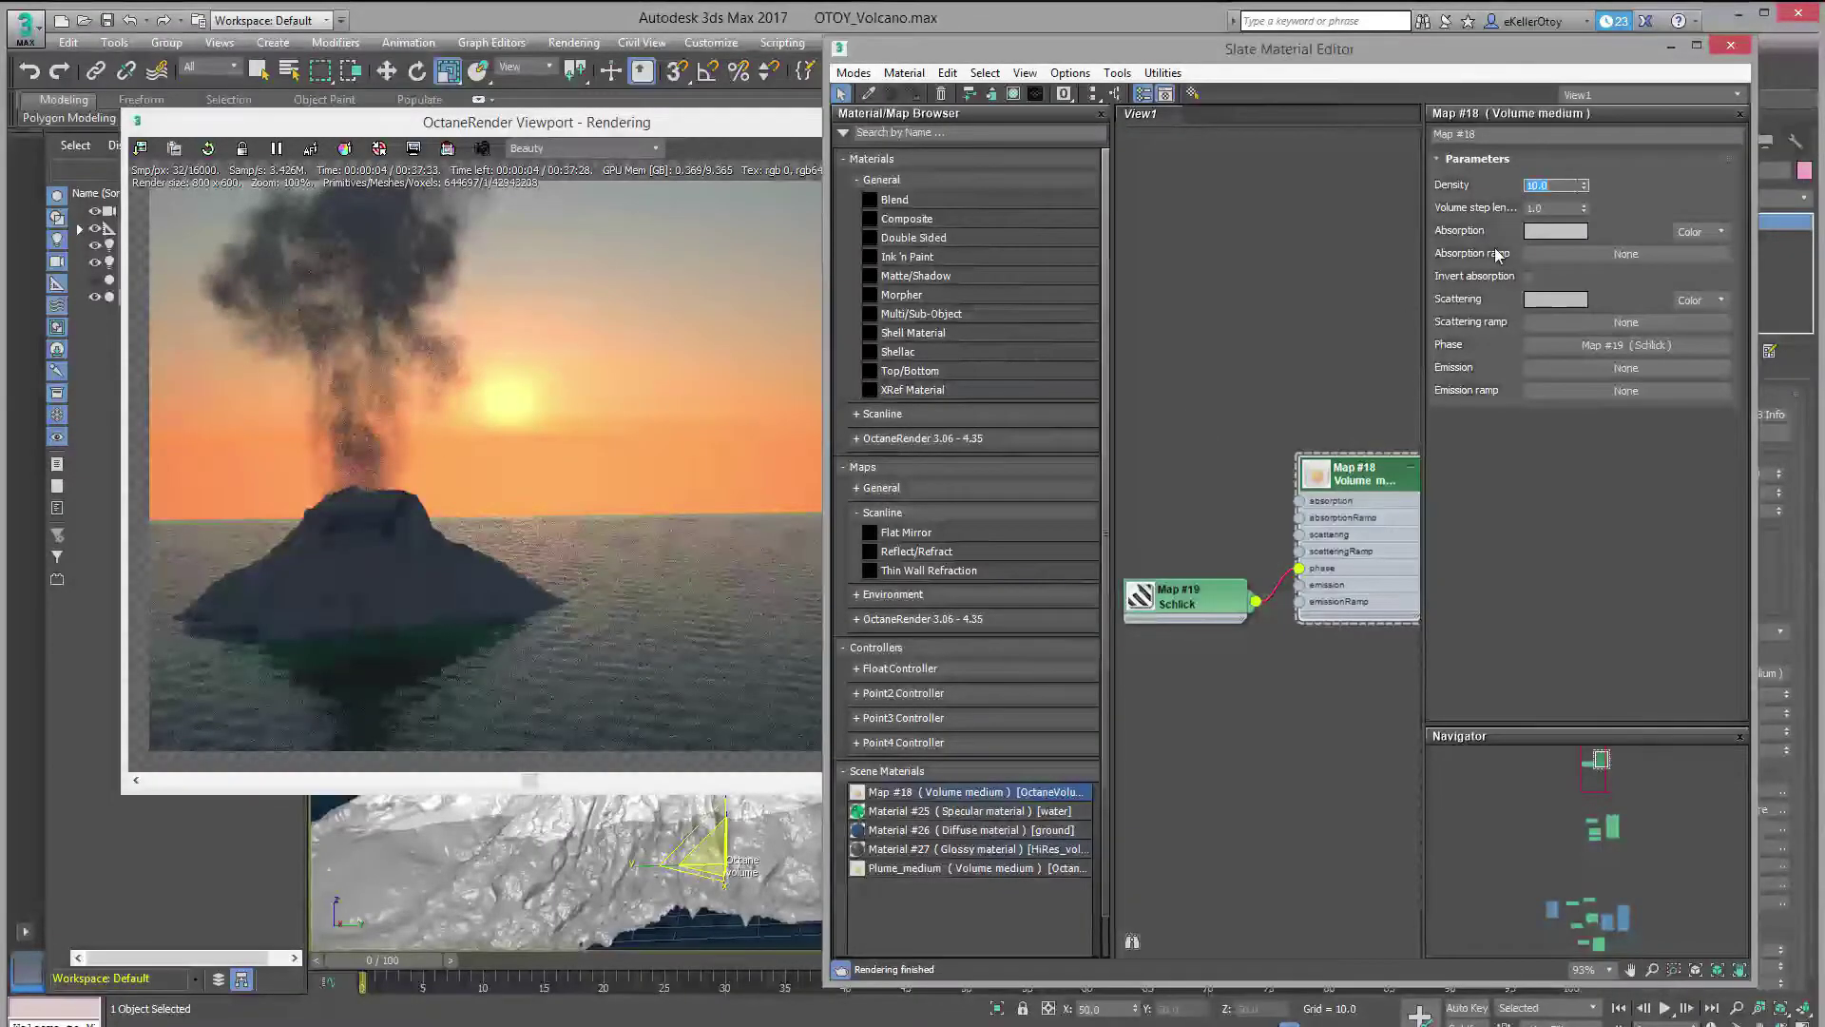
pyautogui.write('500')
pyautogui.press('Return')
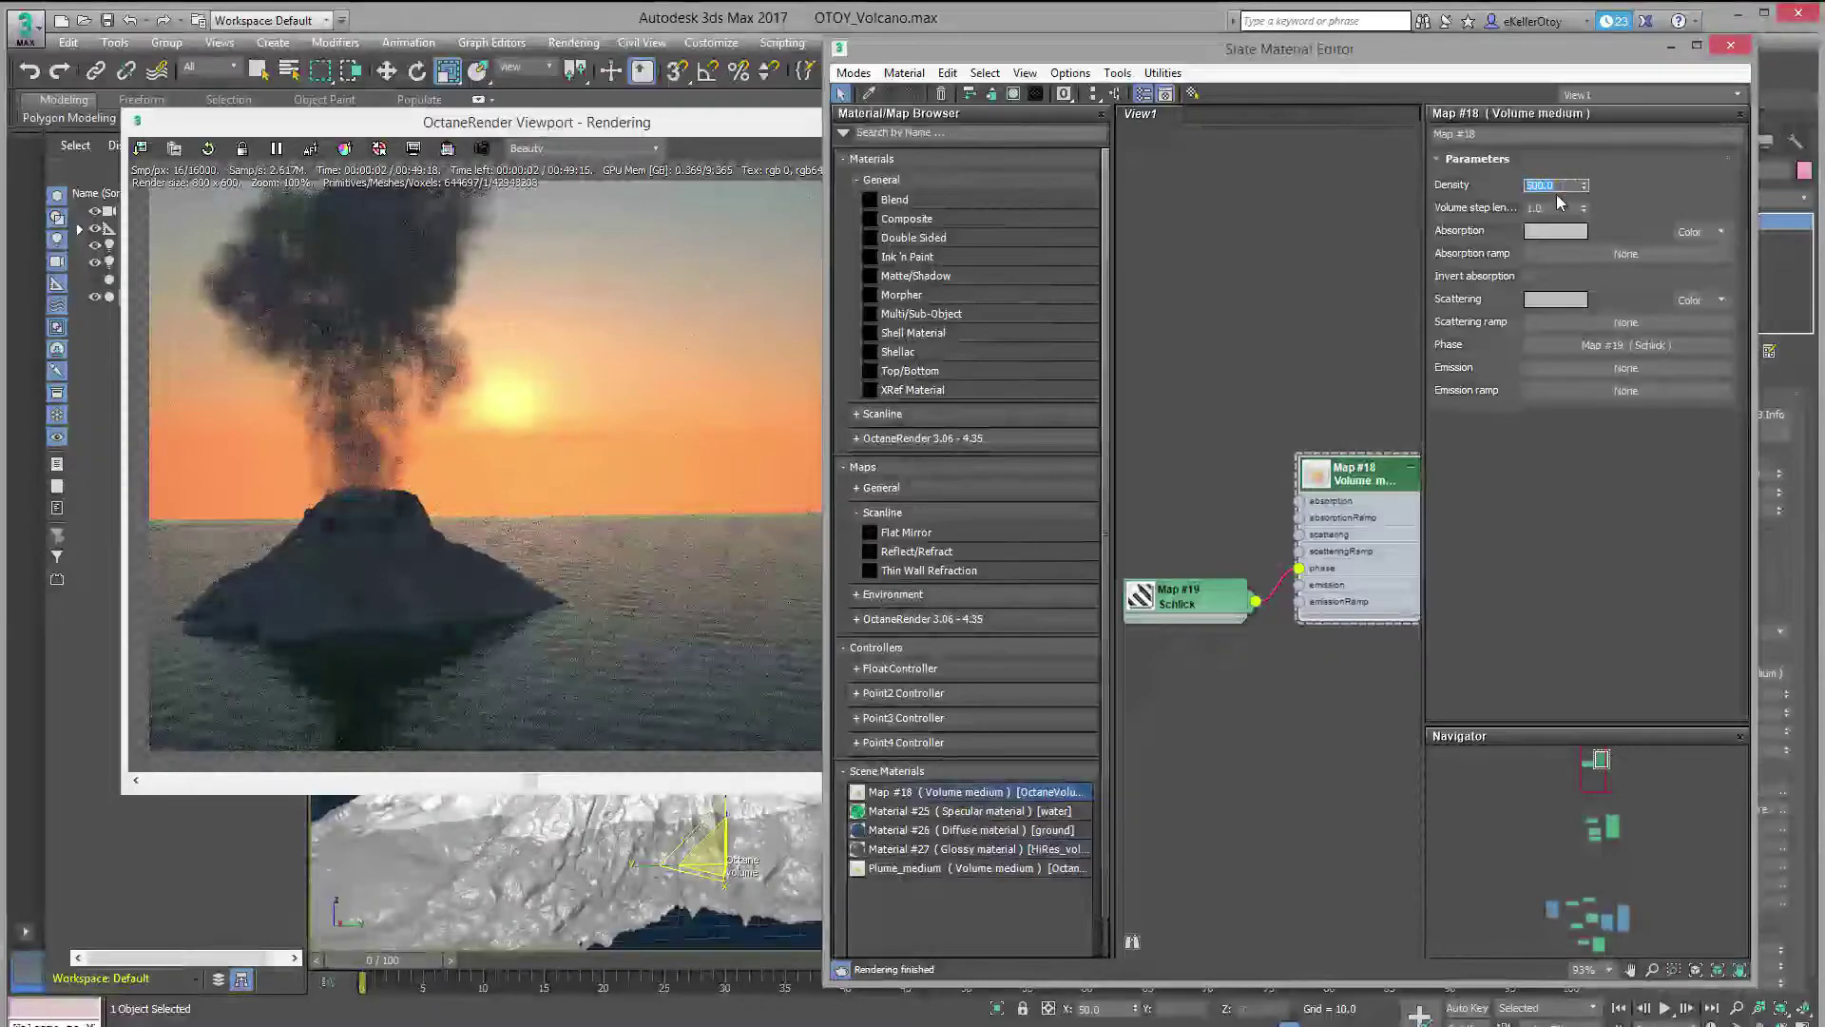
pyautogui.write('100')
pyautogui.press('Return')
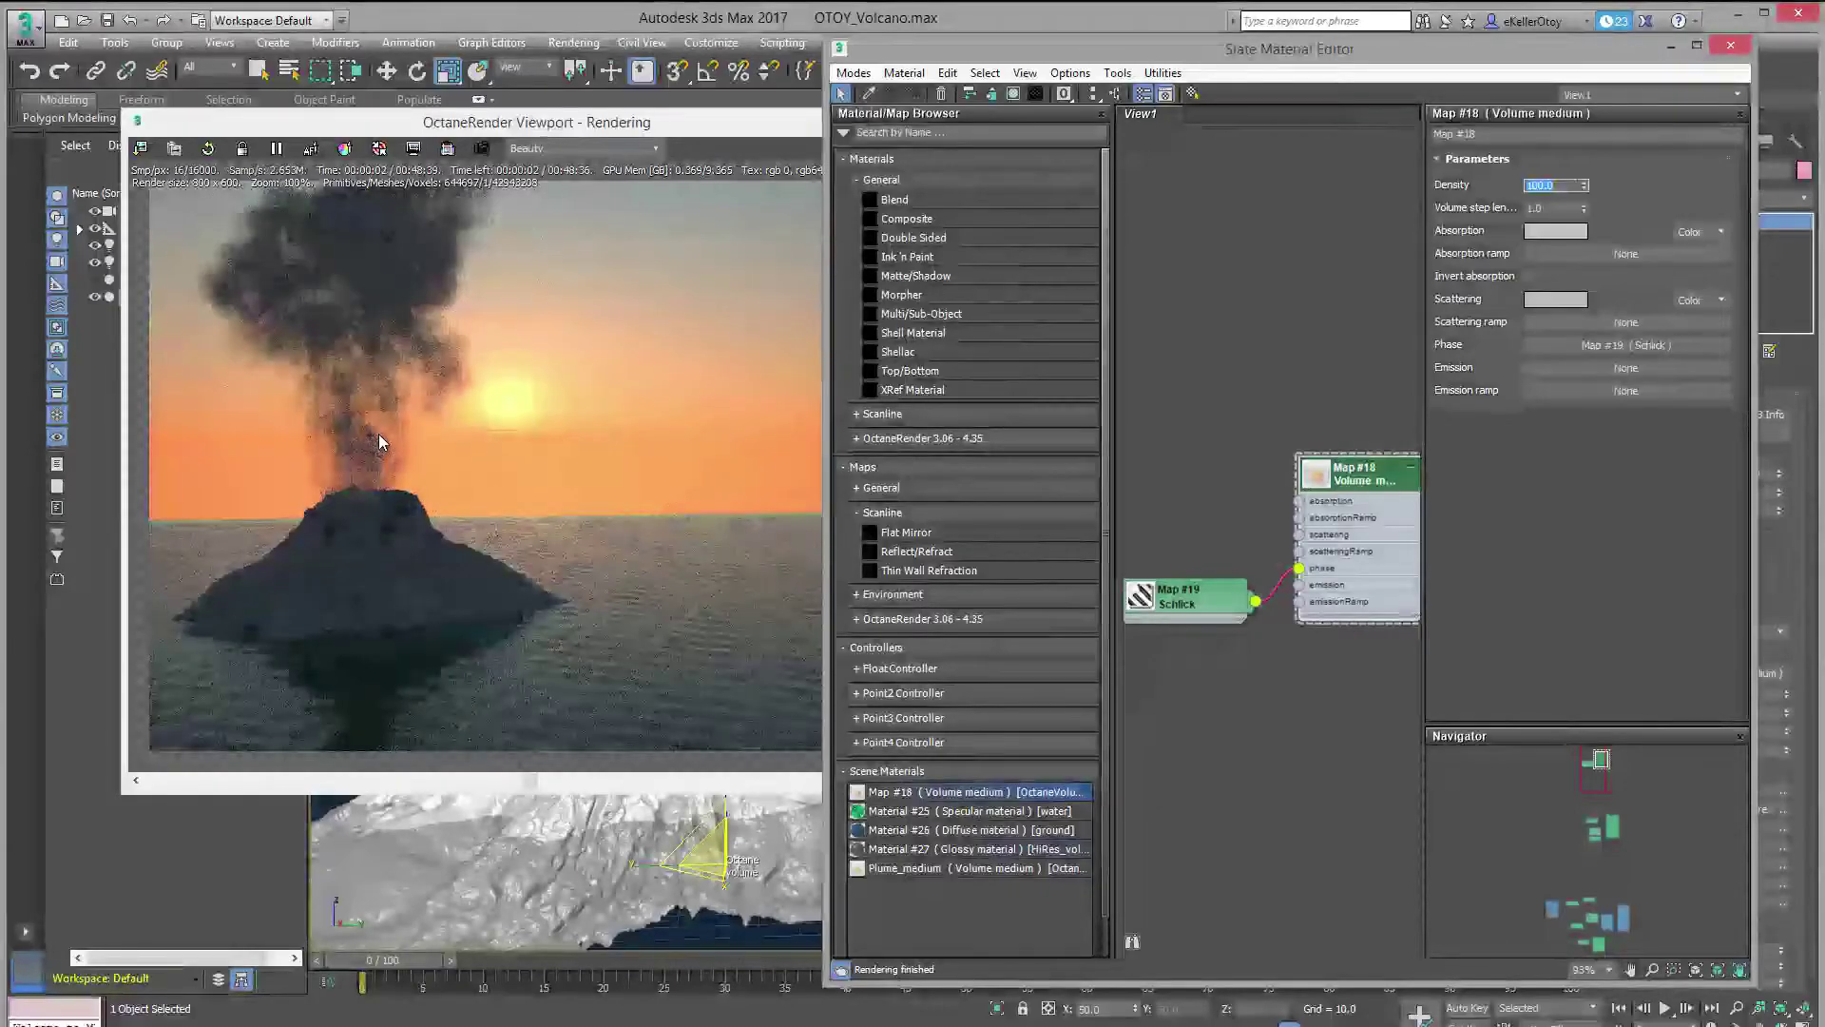
# - Reduce the Volume medium's volume step length to 0.2
pyautogui.press('Tab')
pyautogui.write('0.2')
pyautogui.press('Return')
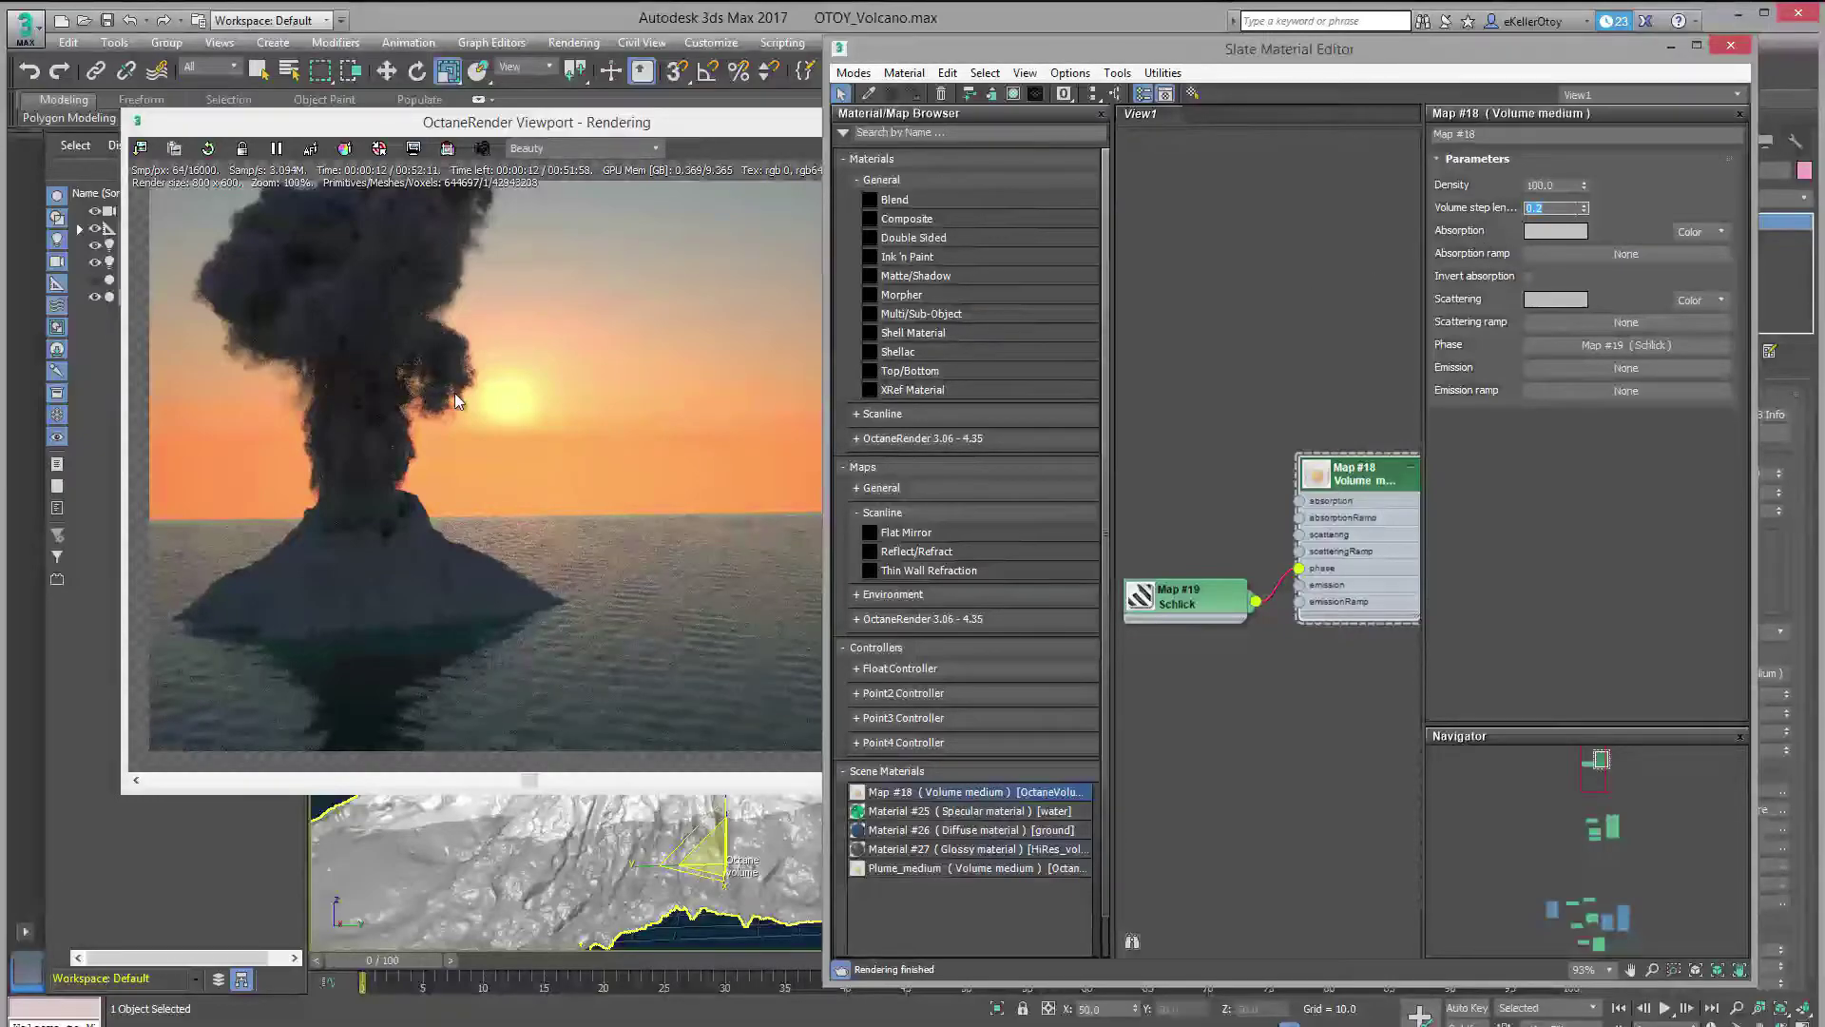
# - Set the Volume medium's absorption color to a saturated red
pyautogui.moveTo(665, 131); pyautogui.dragTo(358, 174)
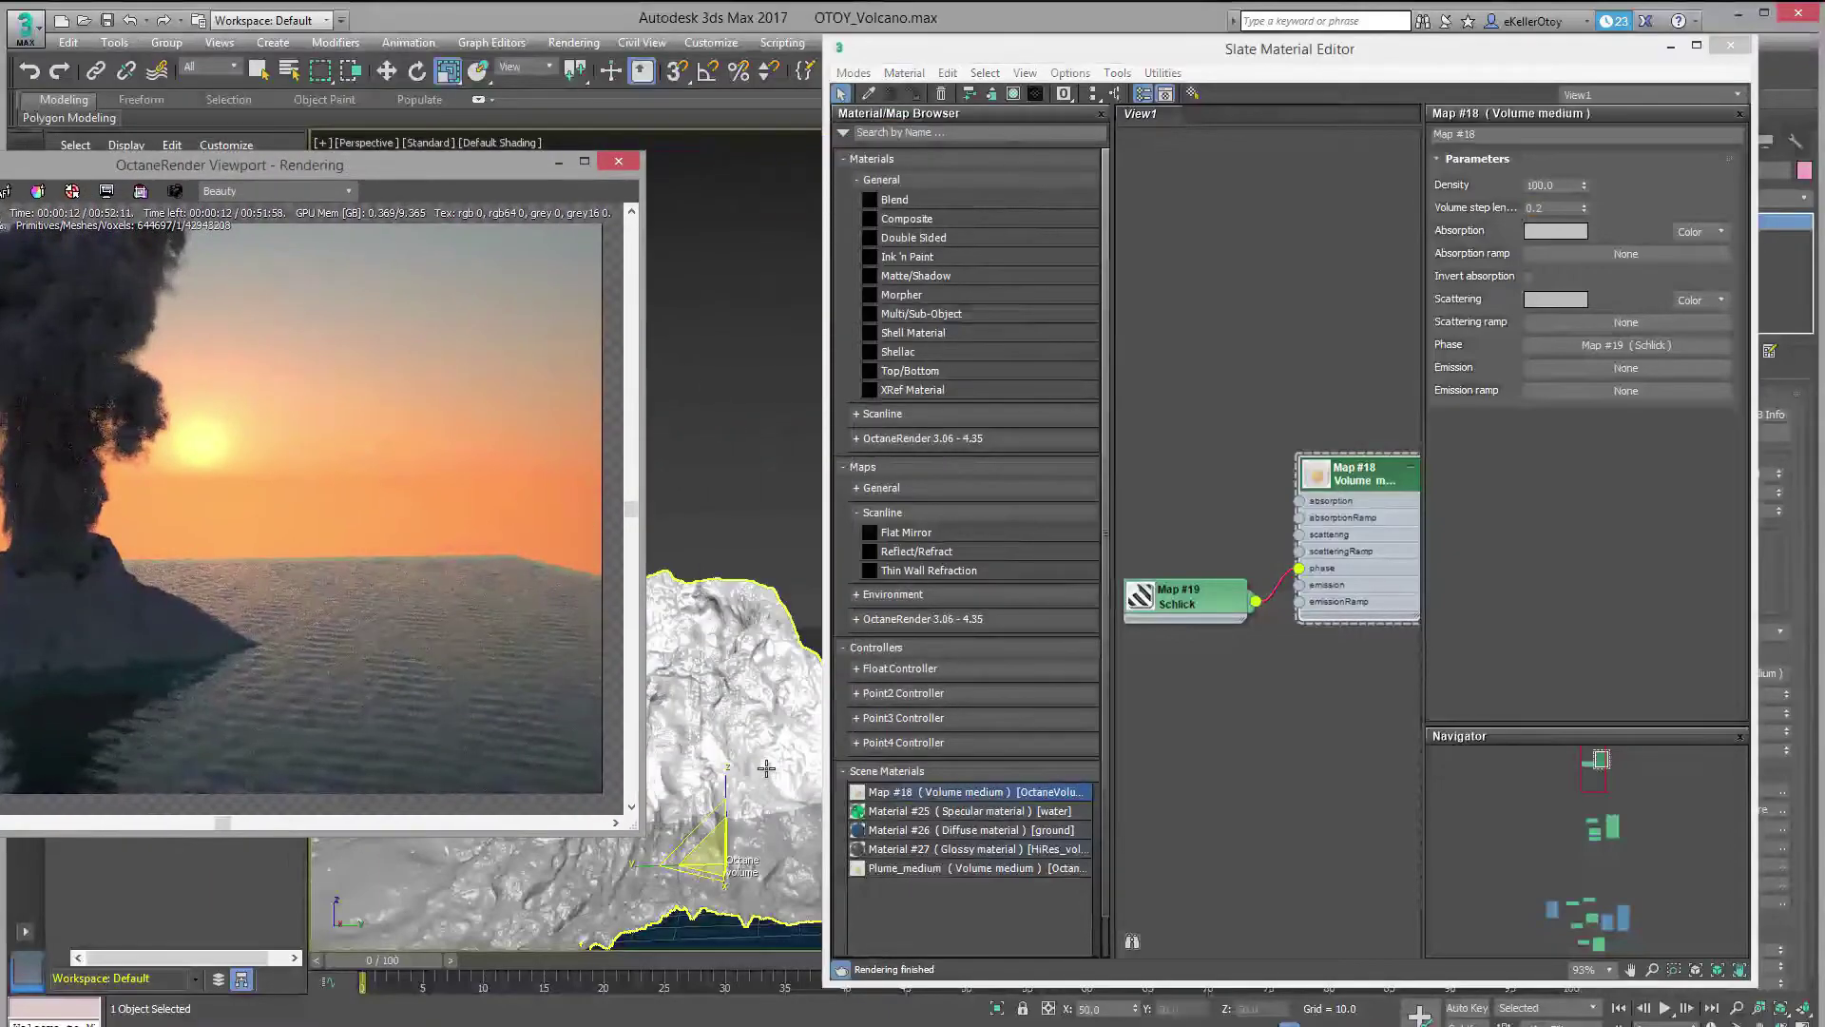
pyautogui.keyDown('alt'); pyautogui.moveTo(631, 795); pyautogui.dragTo(682, 884, button='middle'); pyautogui.keyUp('alt')
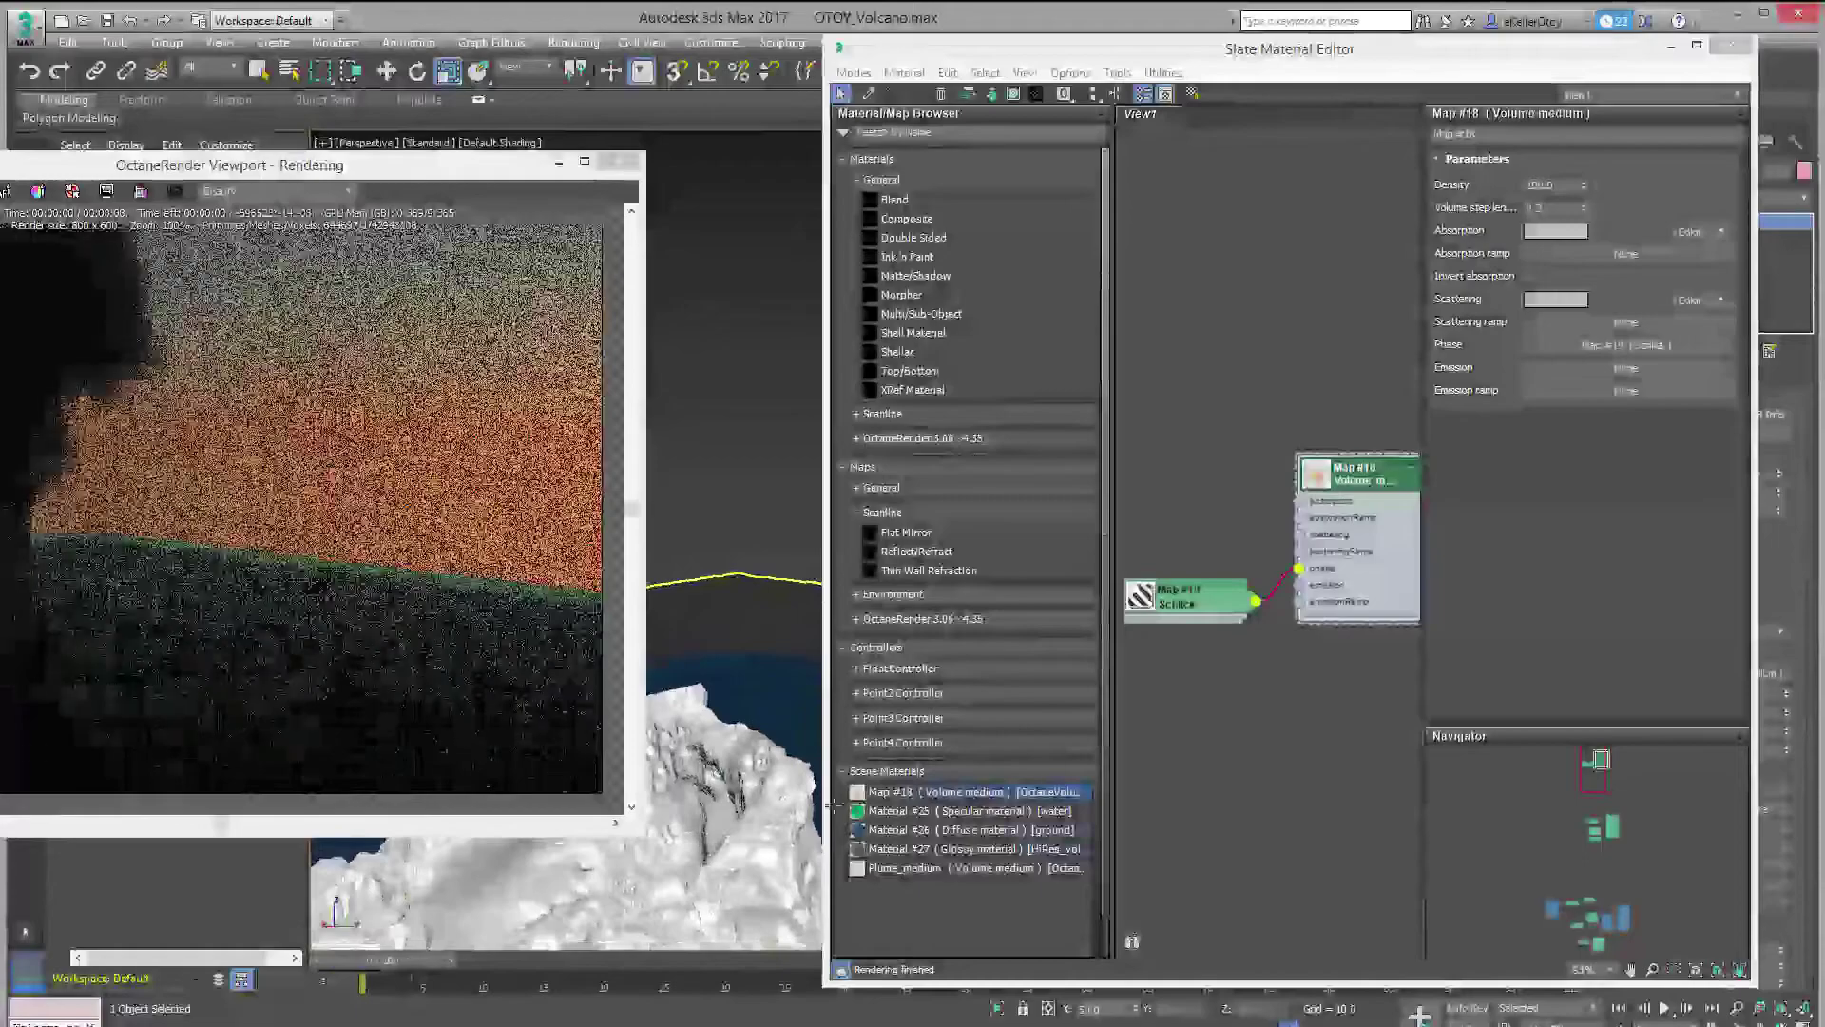
pyautogui.moveTo(519, 171); pyautogui.dragTo(763, 81)
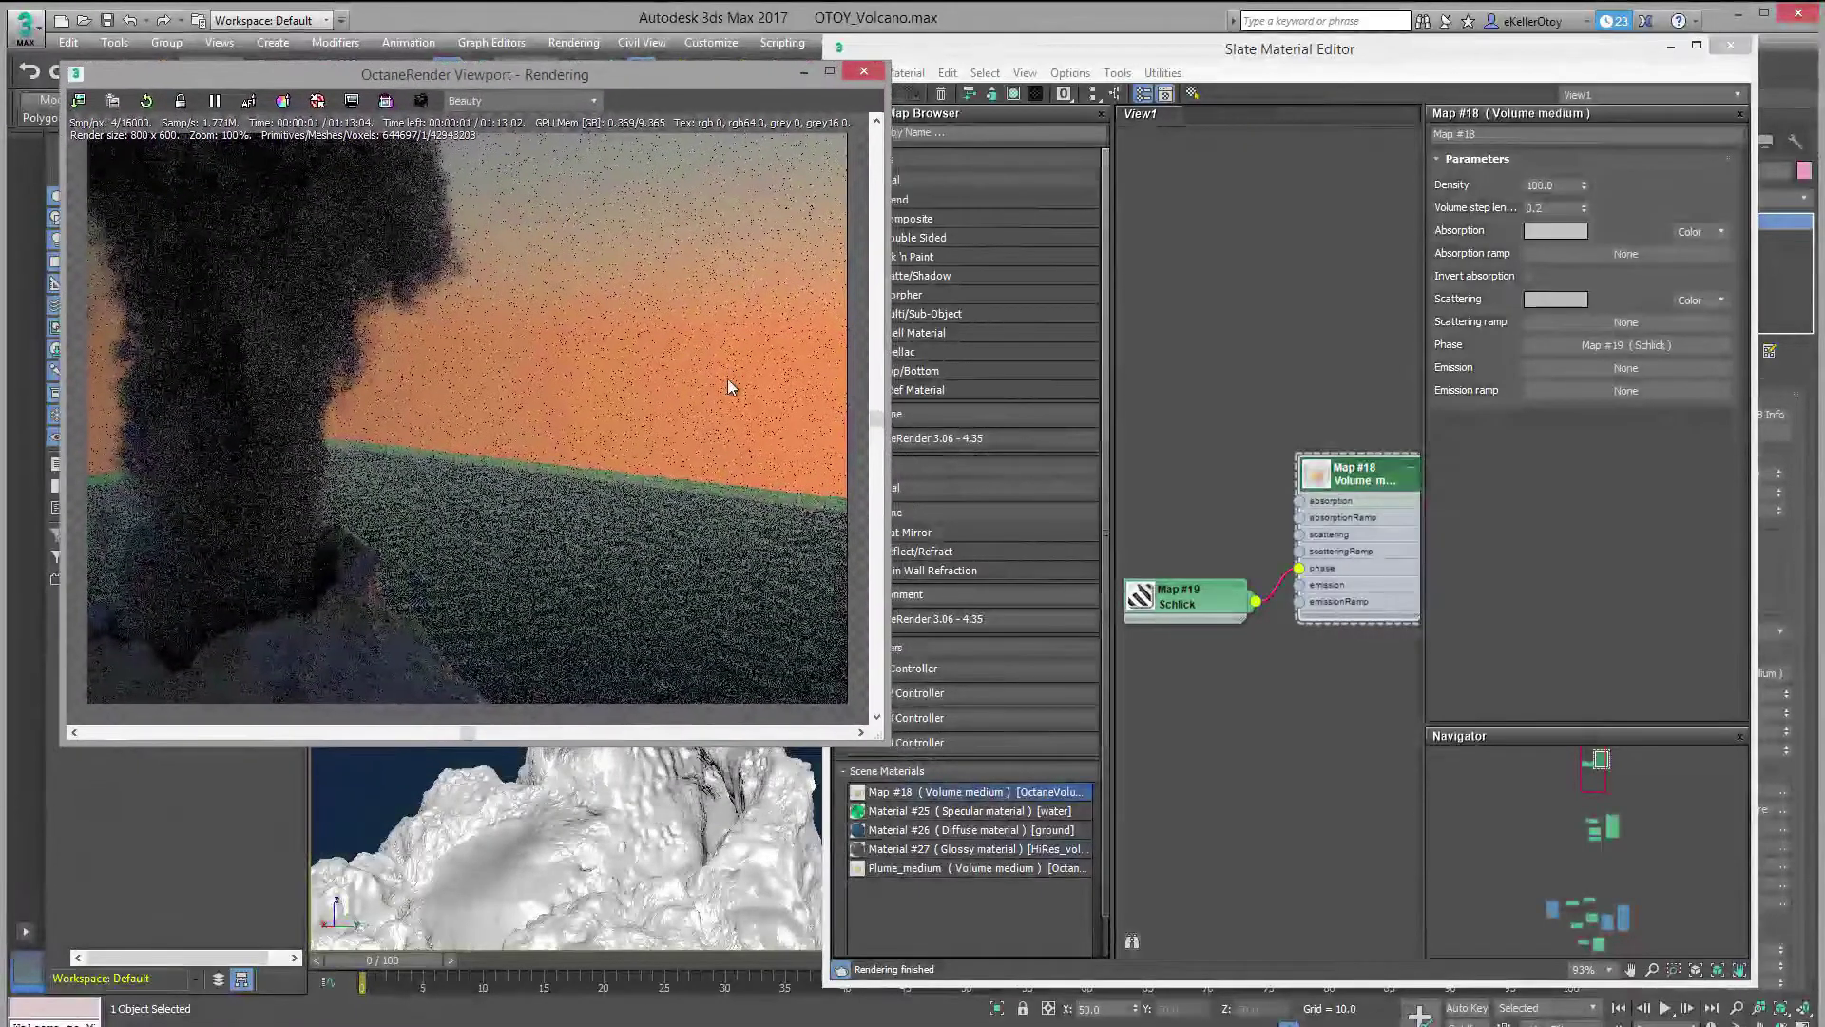
pyautogui.click(1549, 234)
pyautogui.click(738, 199)
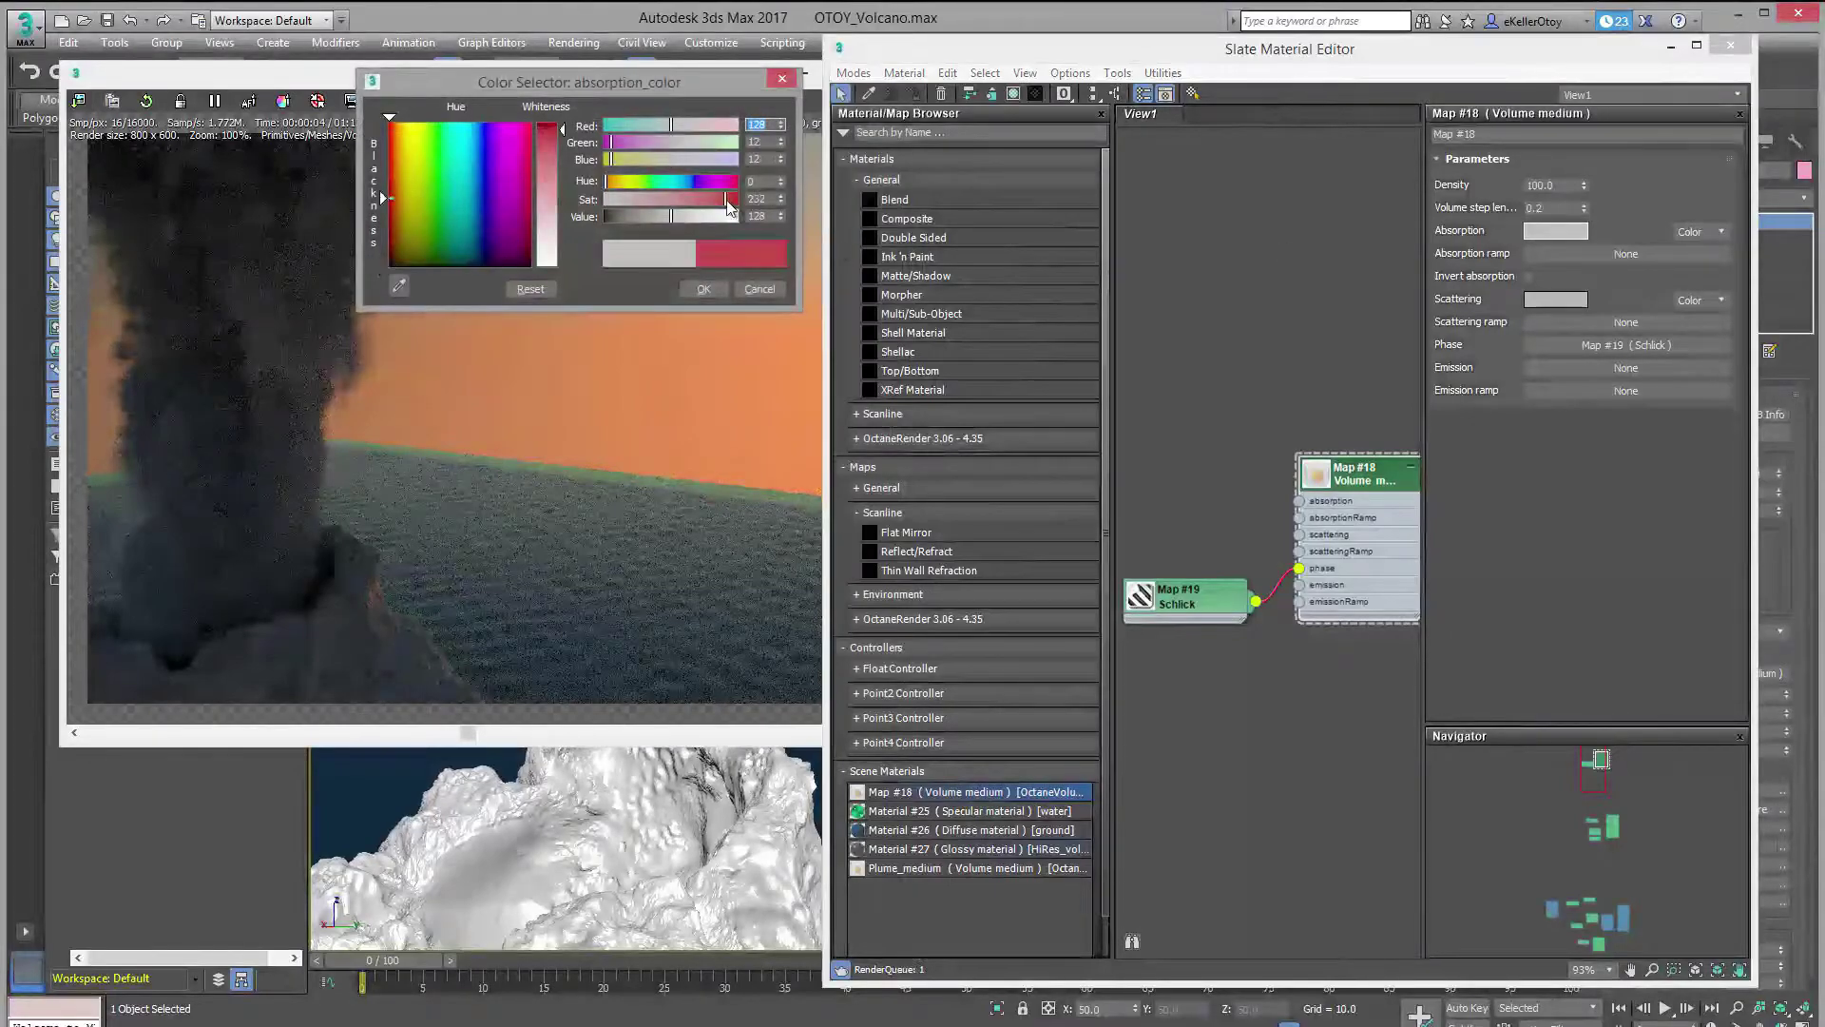
pyautogui.click(706, 288)
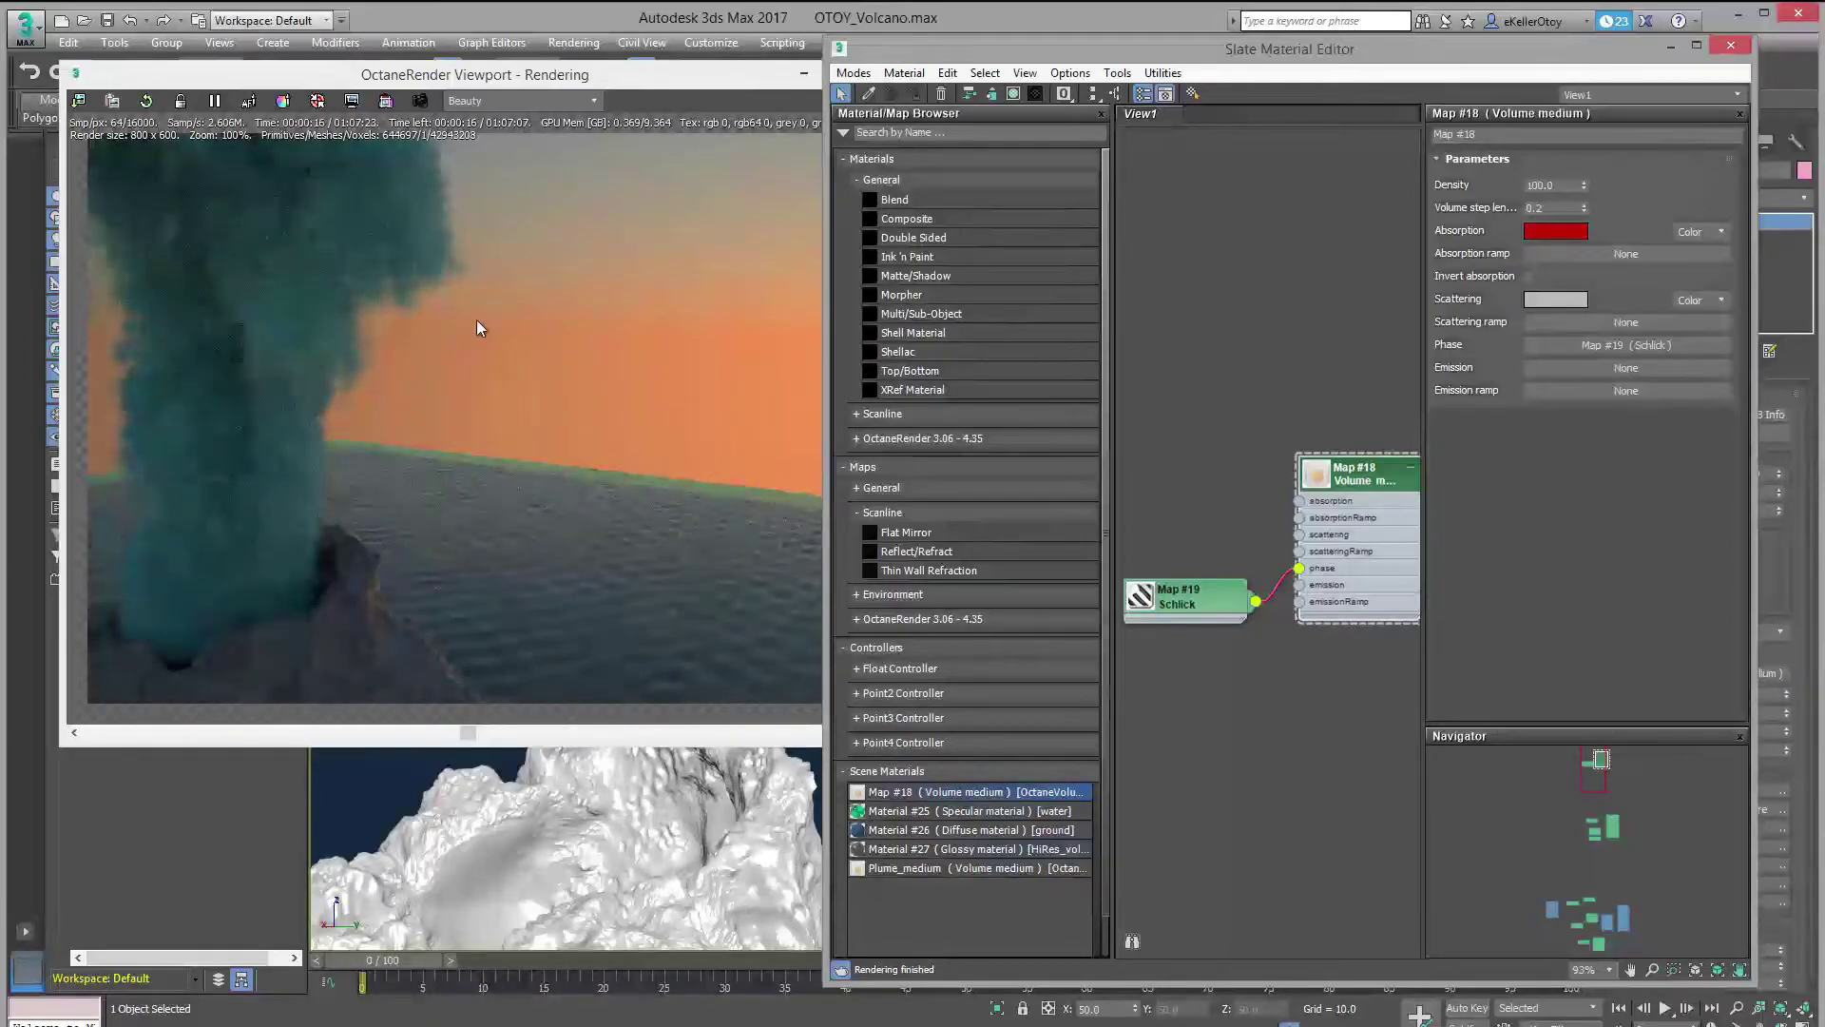
# - Turn on Invert absorption for the Volume medium and set its absorption color to a near-white pink
pyautogui.click(1530, 277)
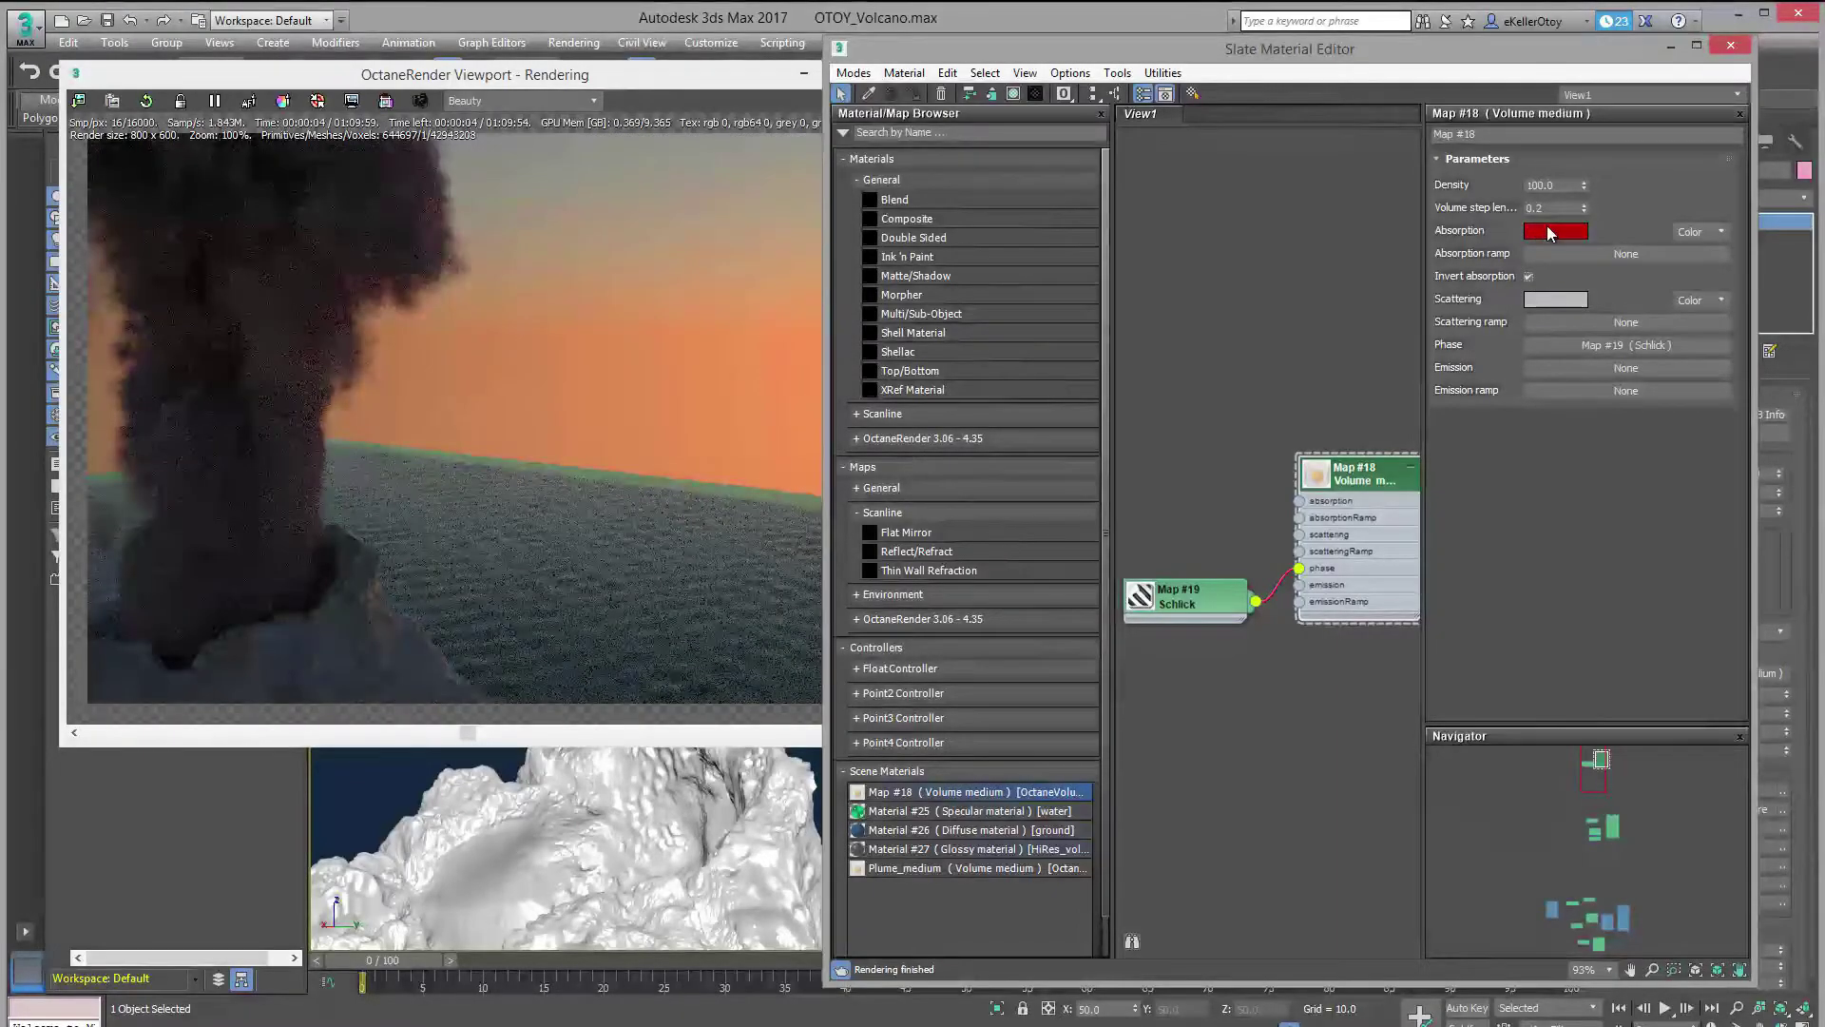
pyautogui.click(1548, 230)
pyautogui.moveTo(549, 190); pyautogui.dragTo(546, 249)
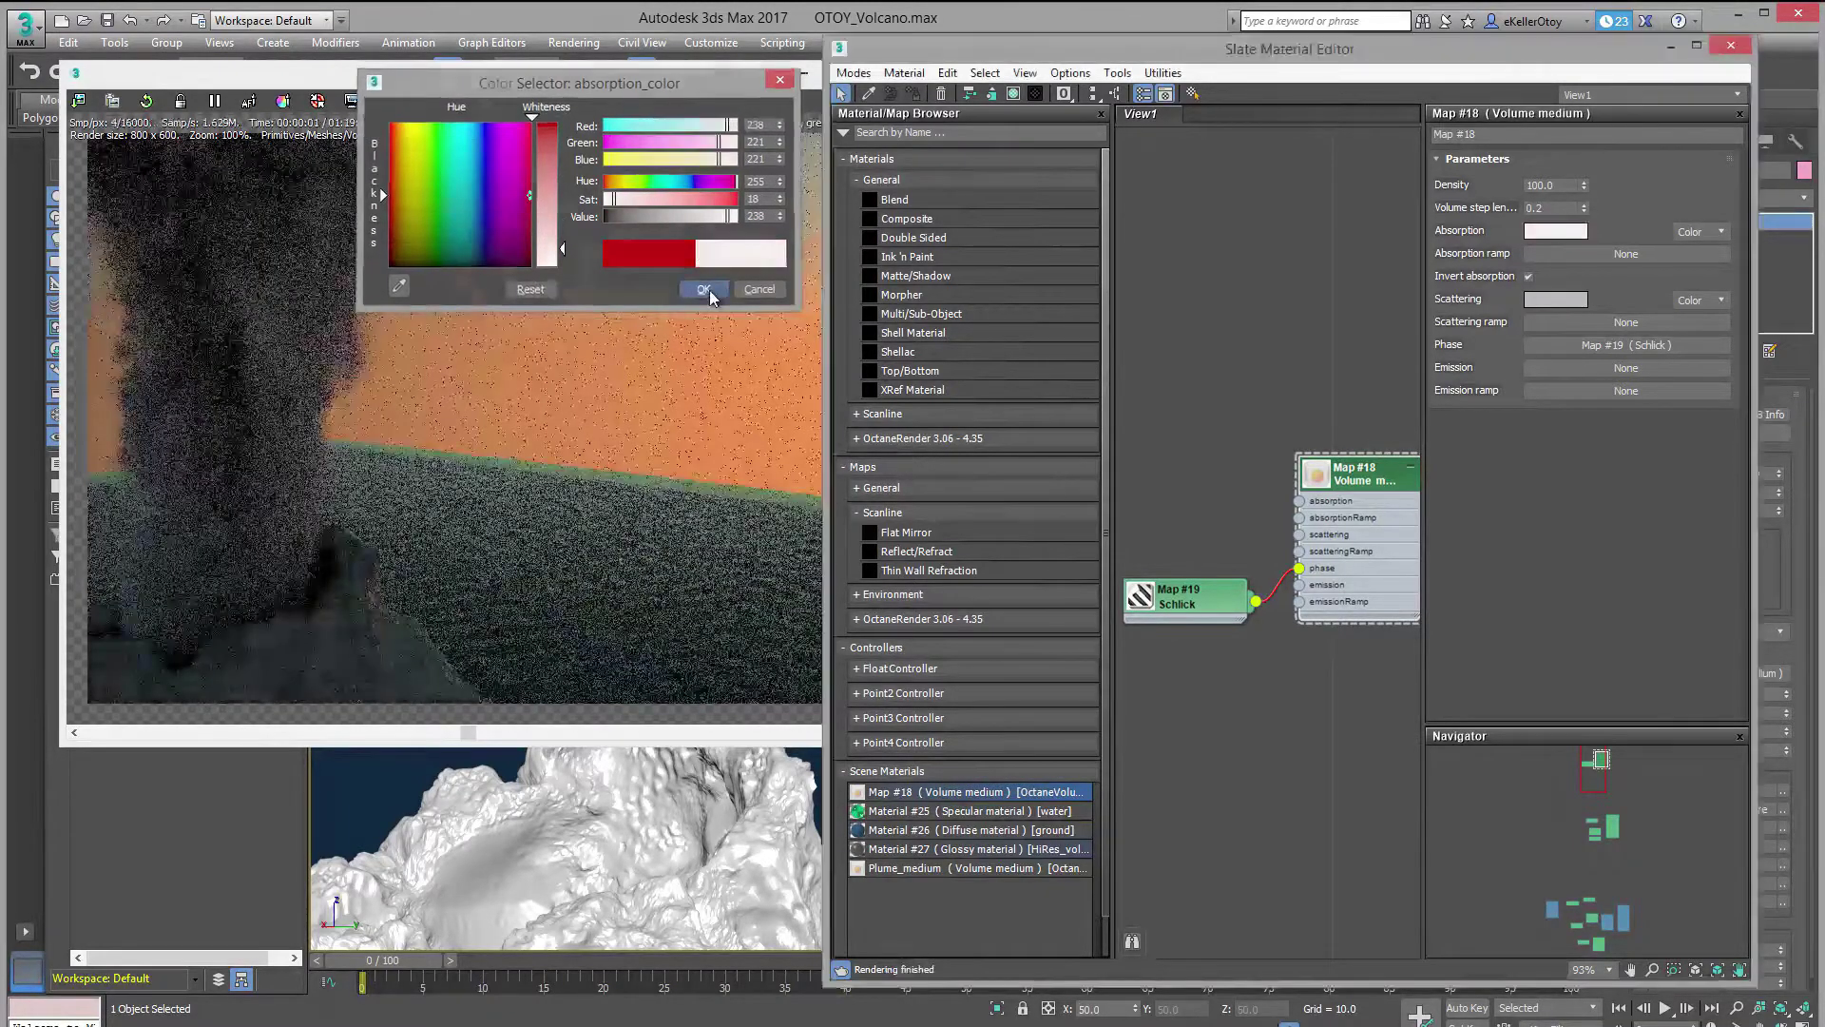
pyautogui.click(703, 289)
# - Try a saturated bright green as the Volume medium's scattering color
pyautogui.click(1559, 300)
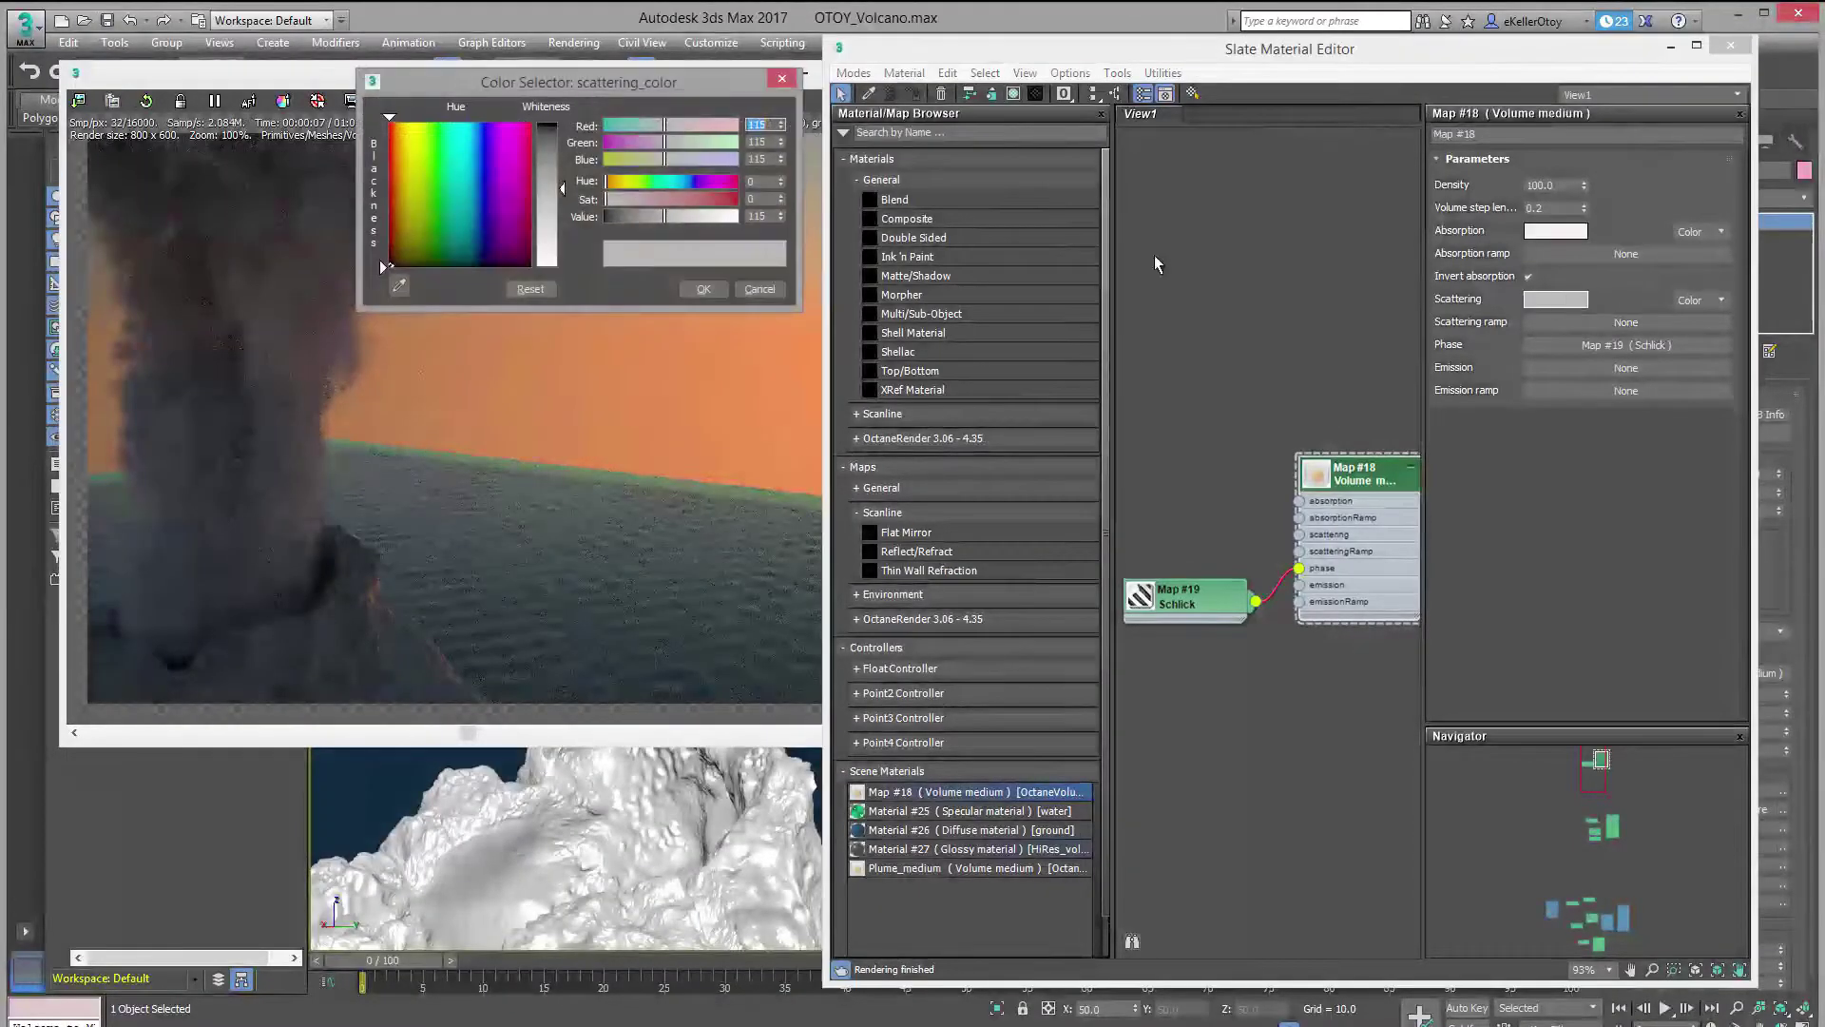
pyautogui.click(439, 175)
pyautogui.moveTo(546, 188); pyautogui.dragTo(547, 123)
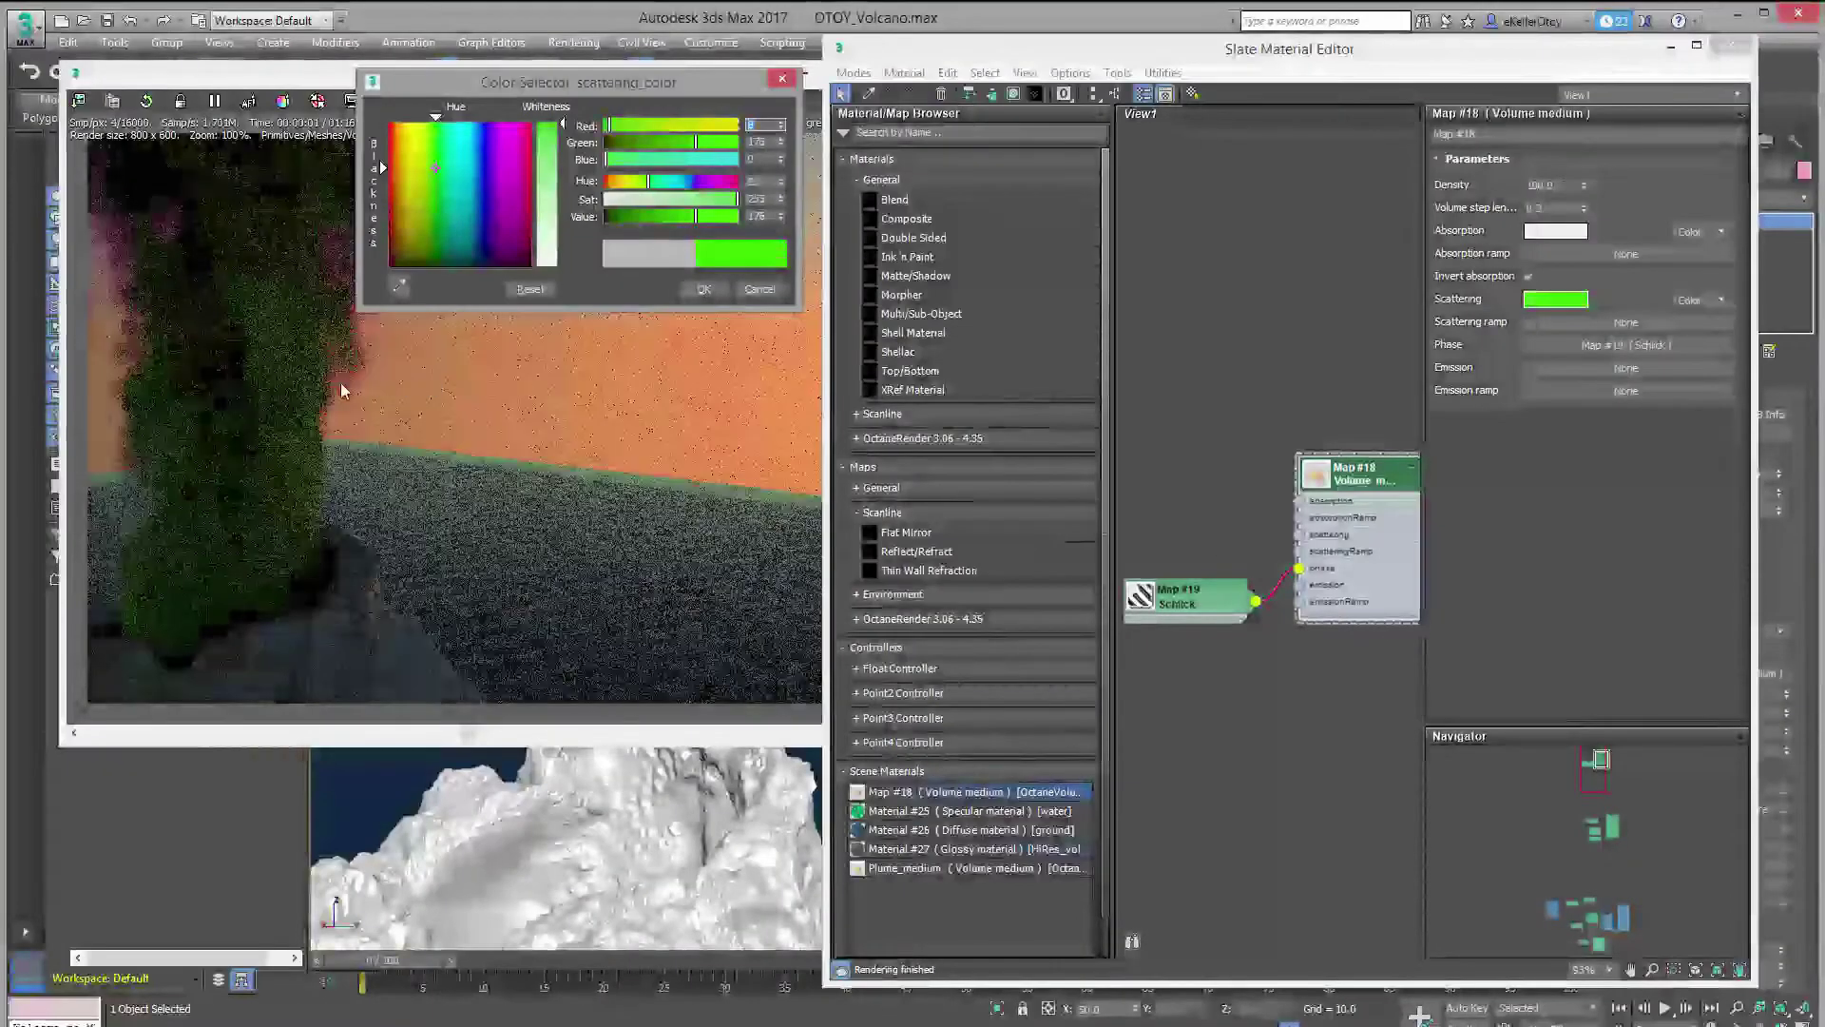
pyautogui.click(703, 289)
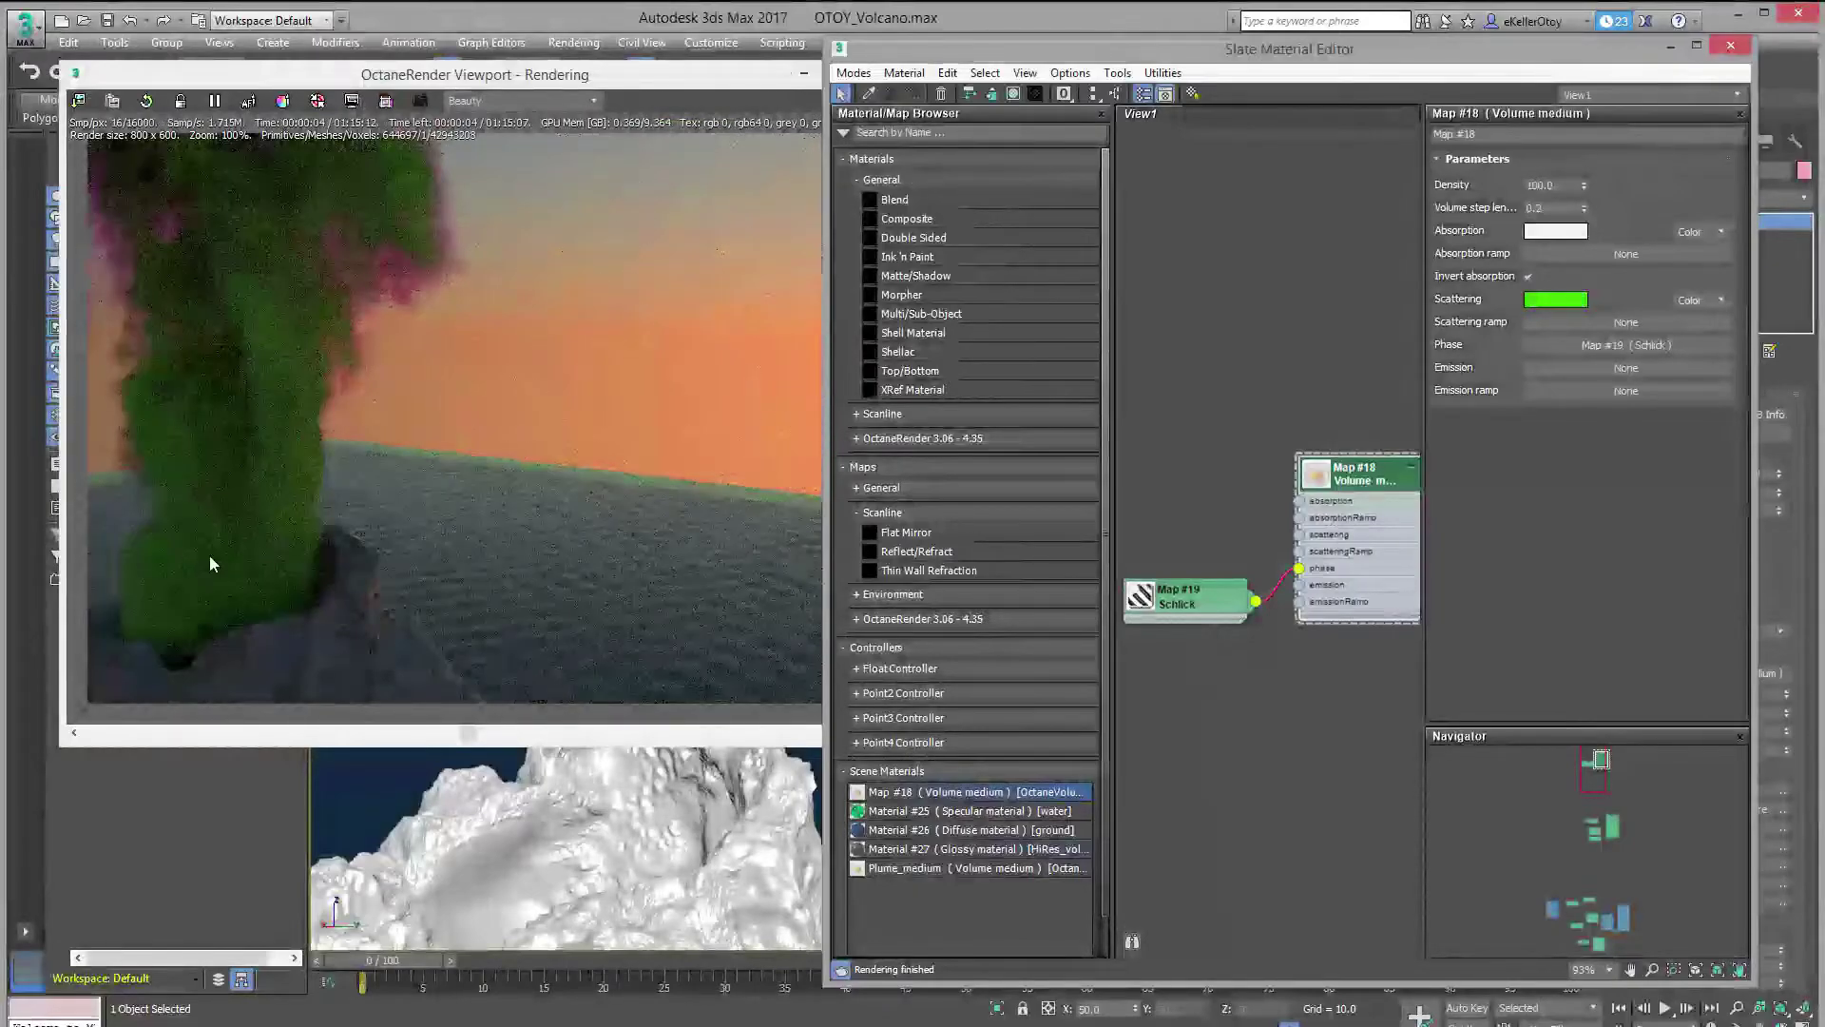
# - Set the Volume medium's scattering color to pure white
pyautogui.click(1573, 297)
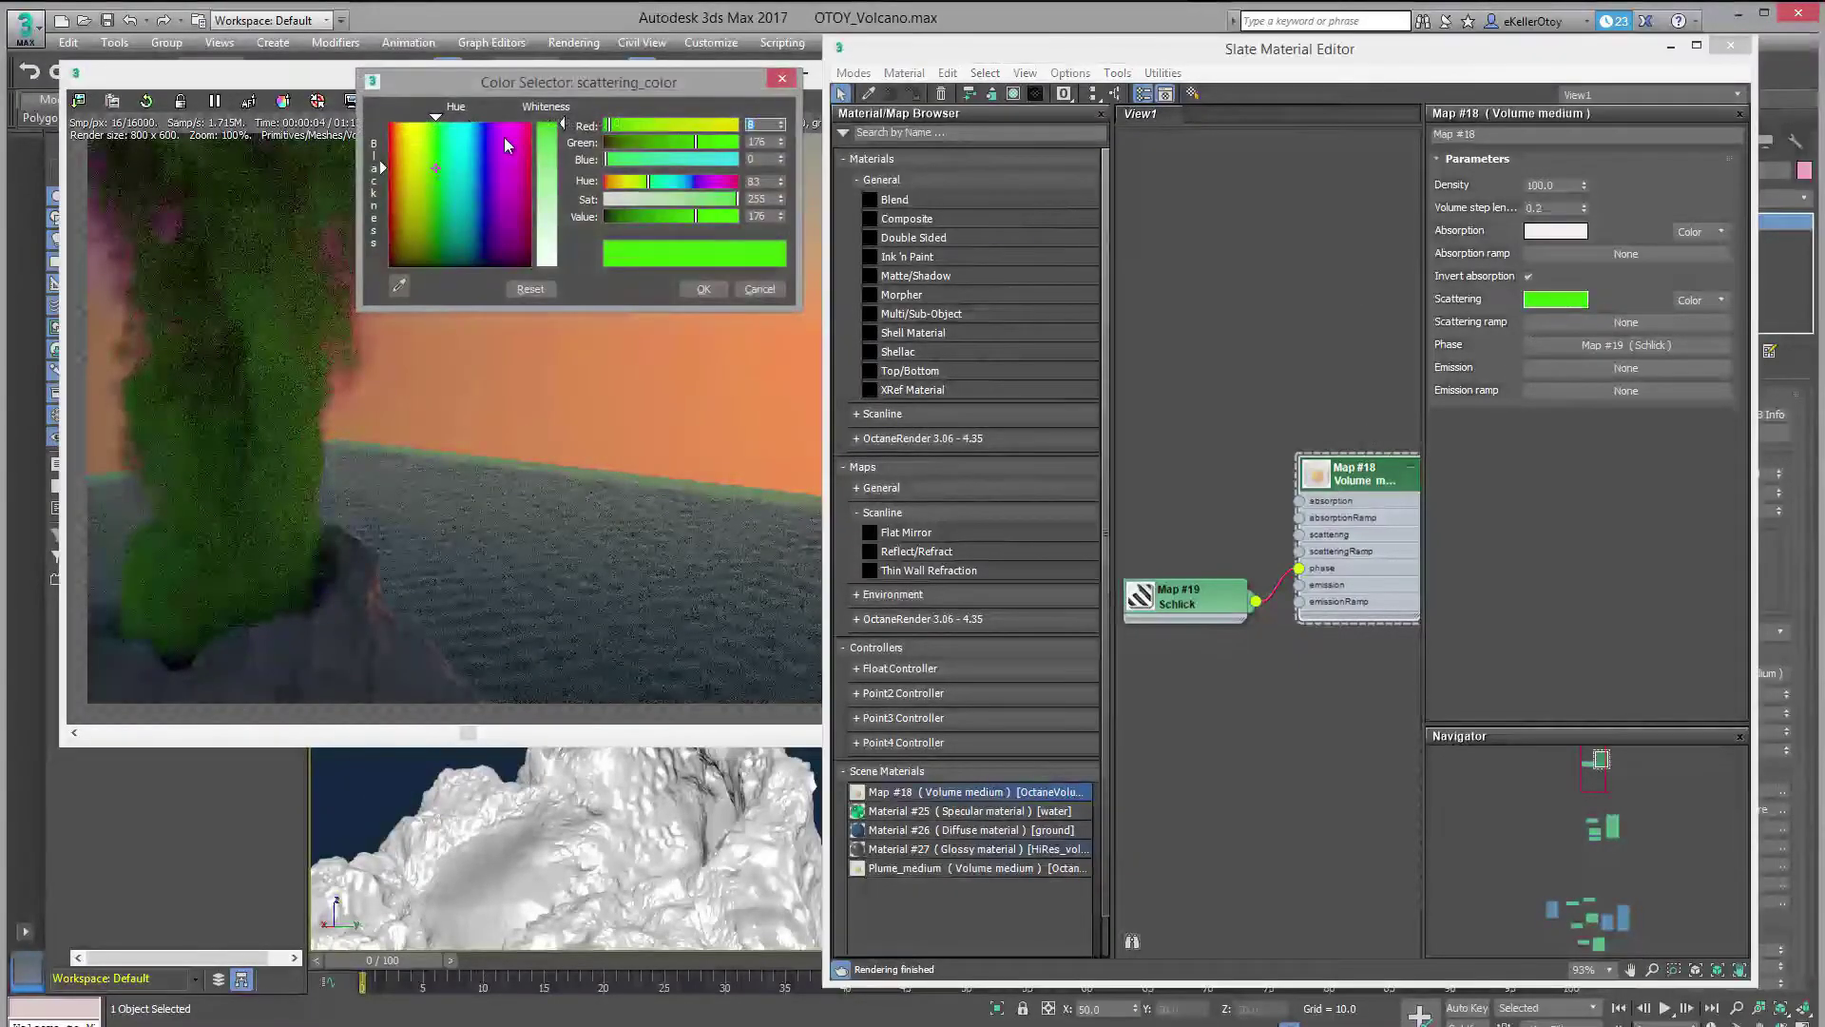
pyautogui.moveTo(545, 180); pyautogui.dragTo(549, 270)
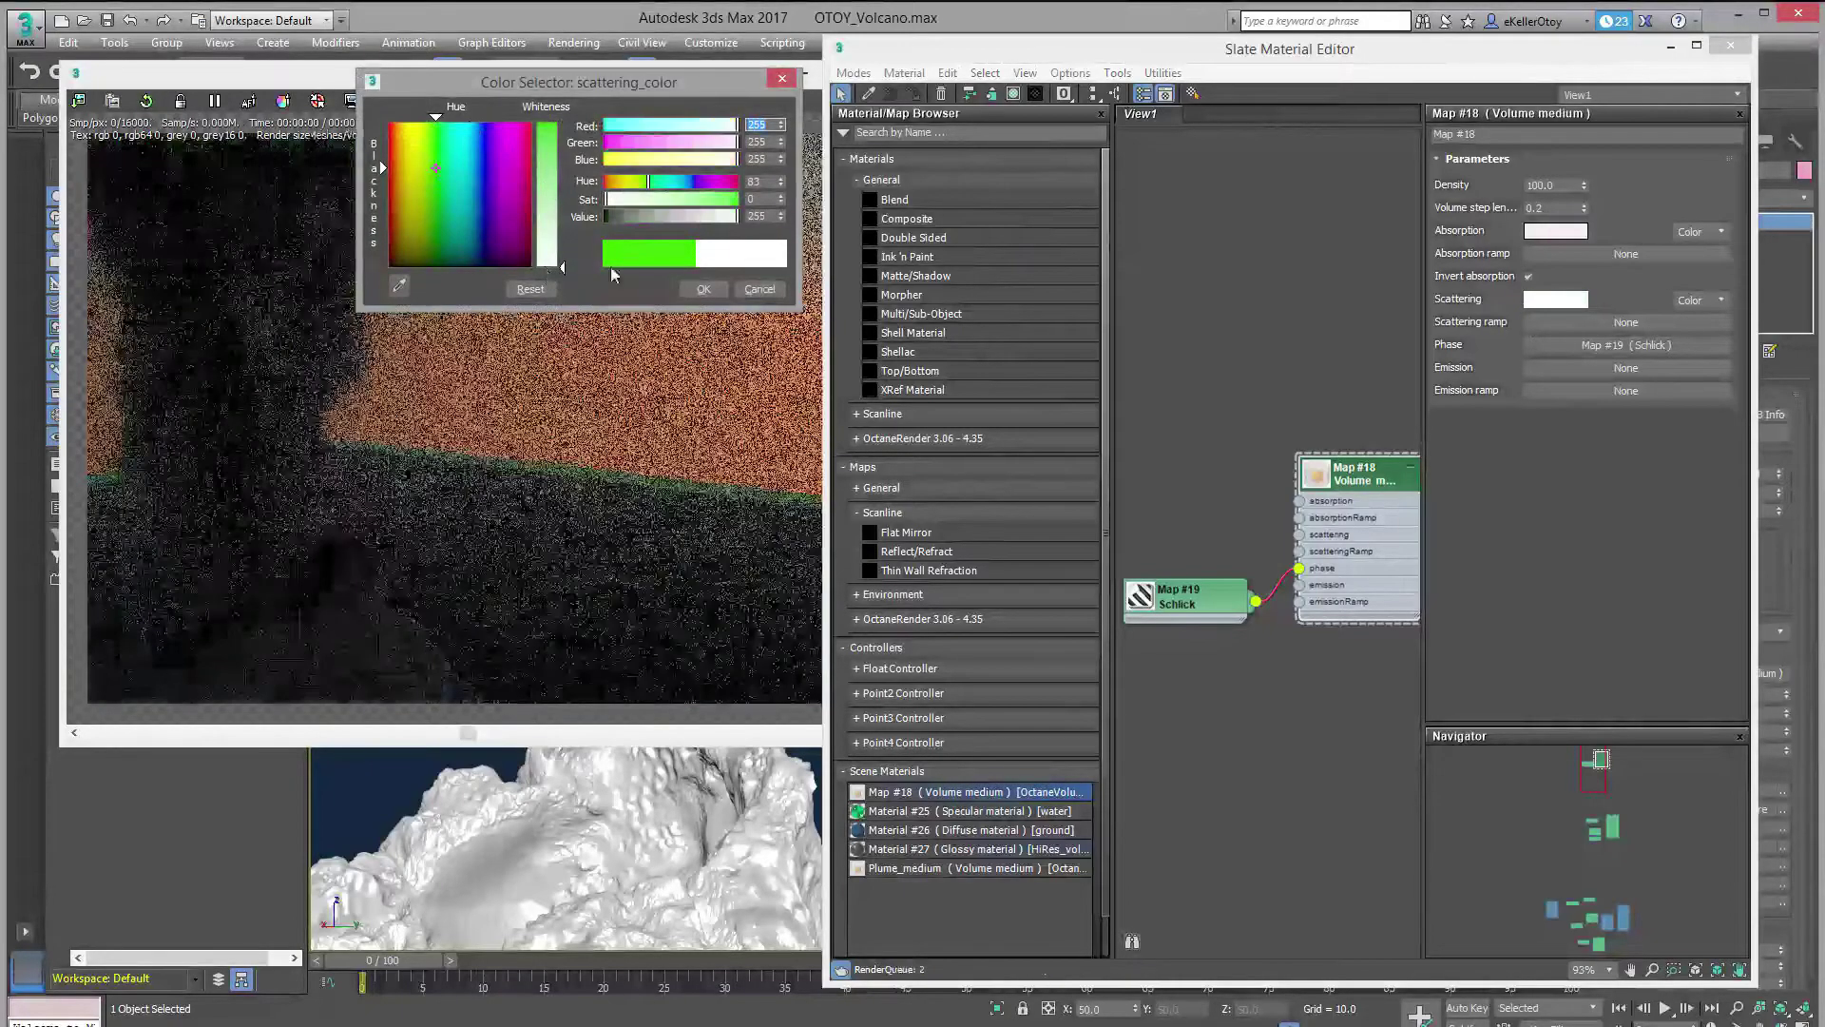
pyautogui.click(704, 289)
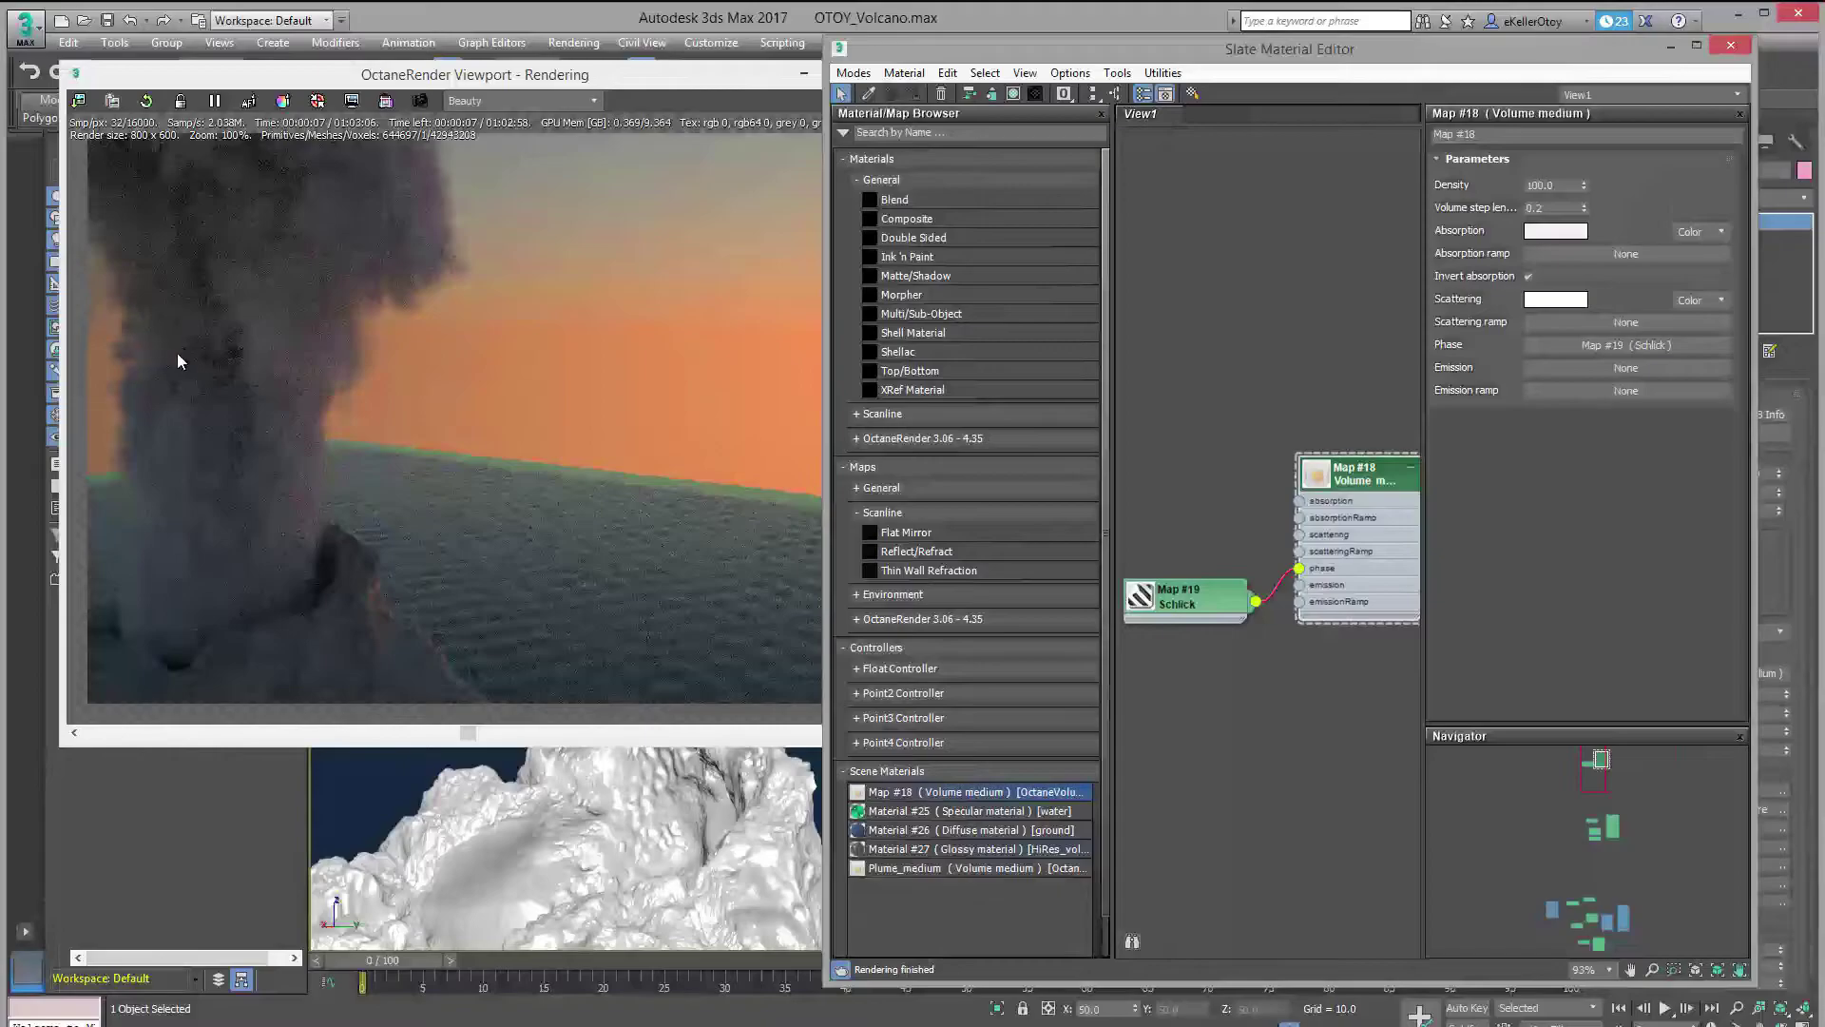
# - Try a scattering direction of -1.0 on the Schlick phase map
pyautogui.click(1196, 590)
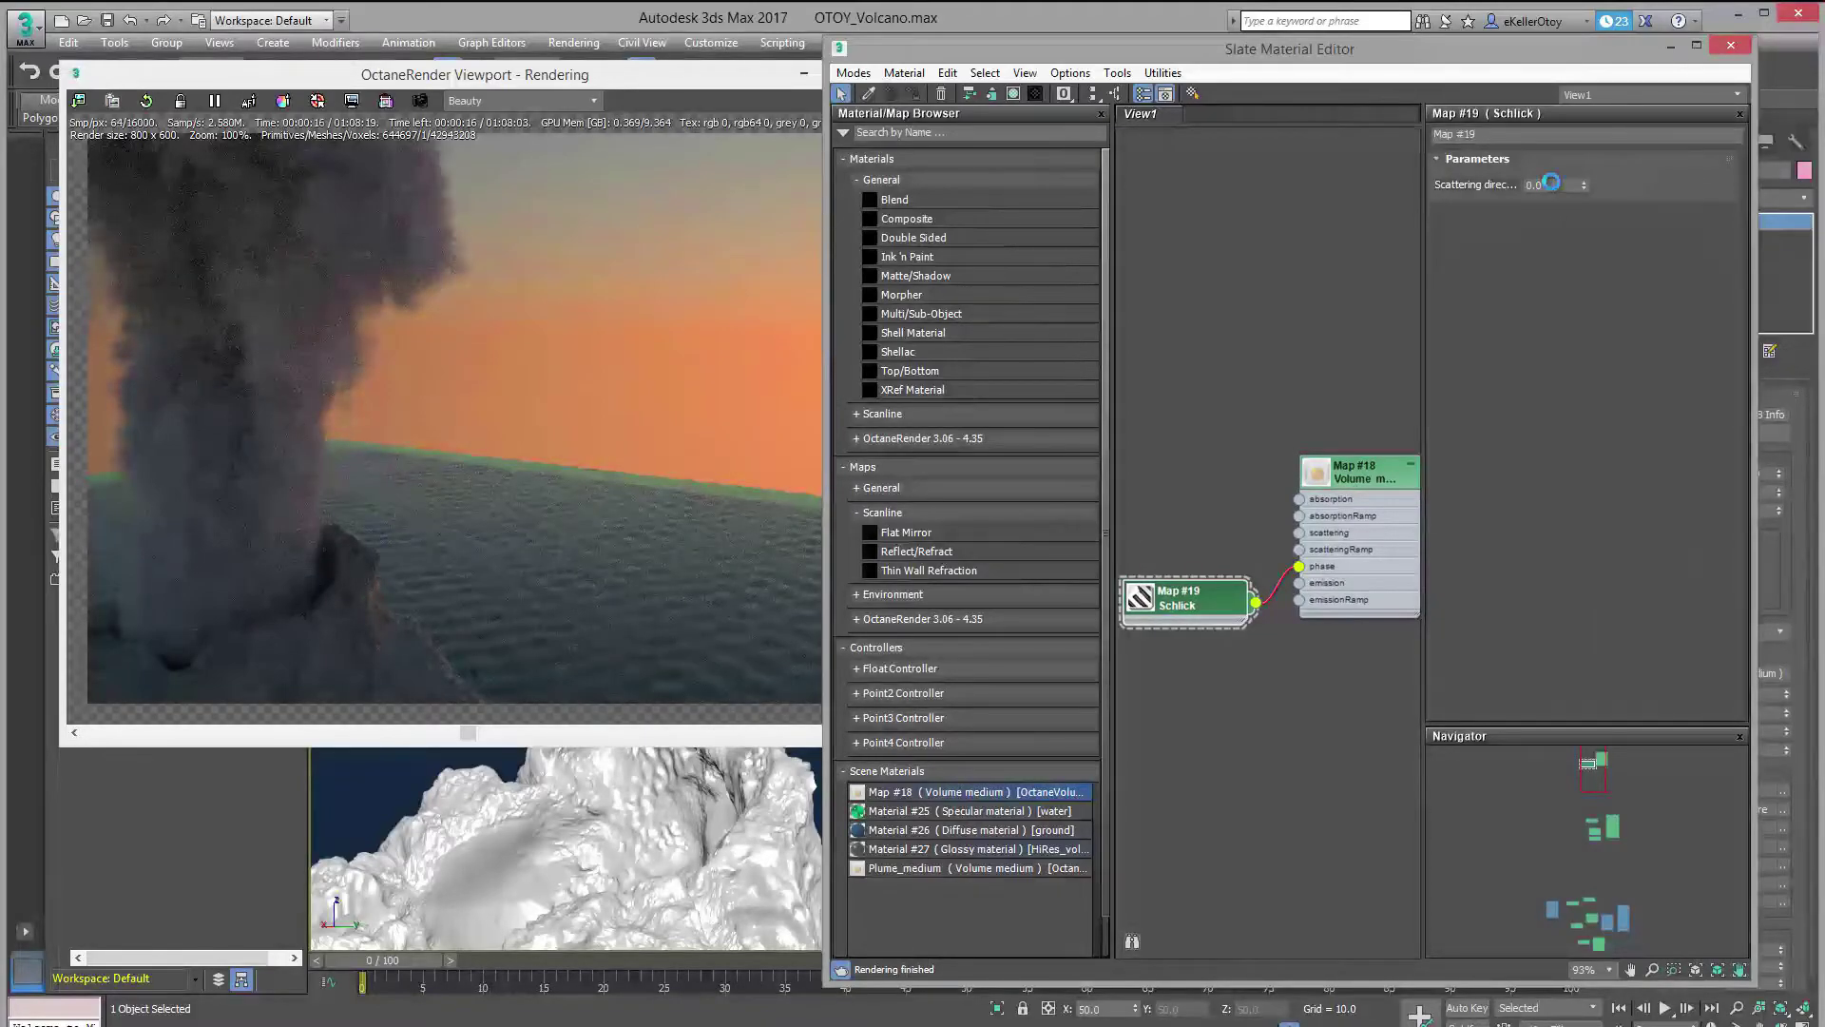
pyautogui.click(1556, 186)
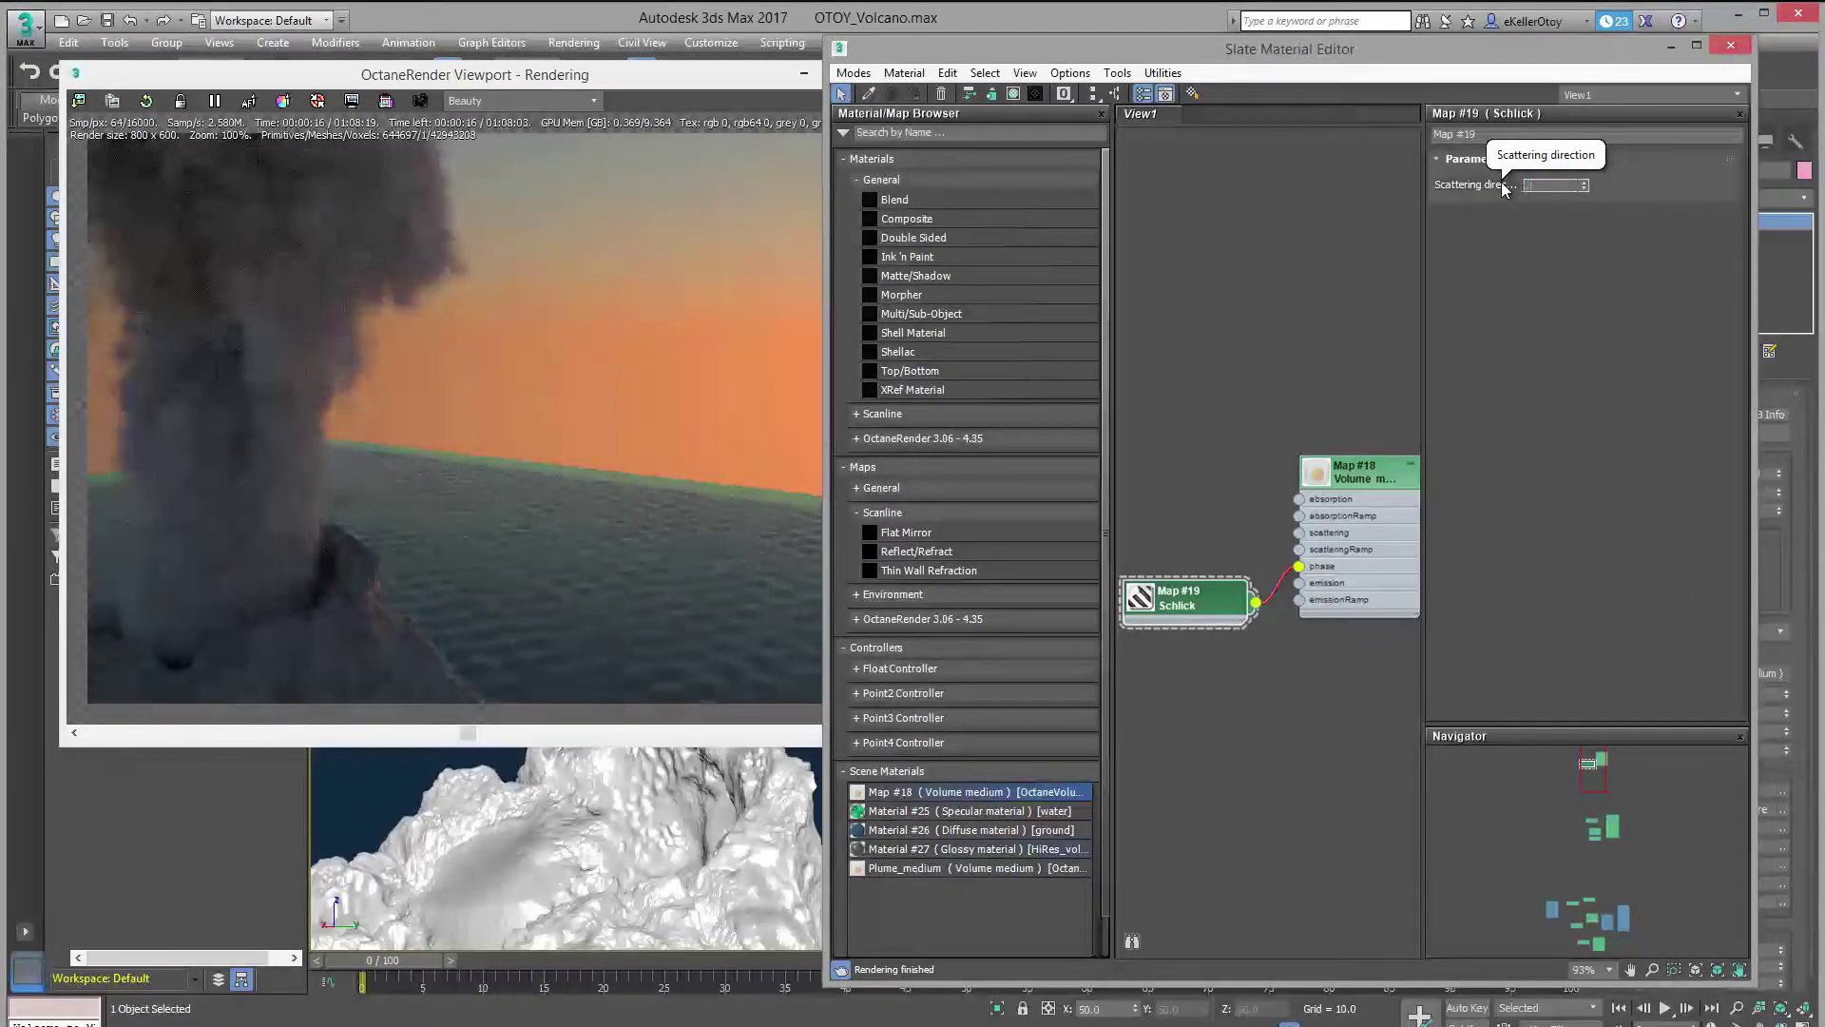
pyautogui.press('Return')
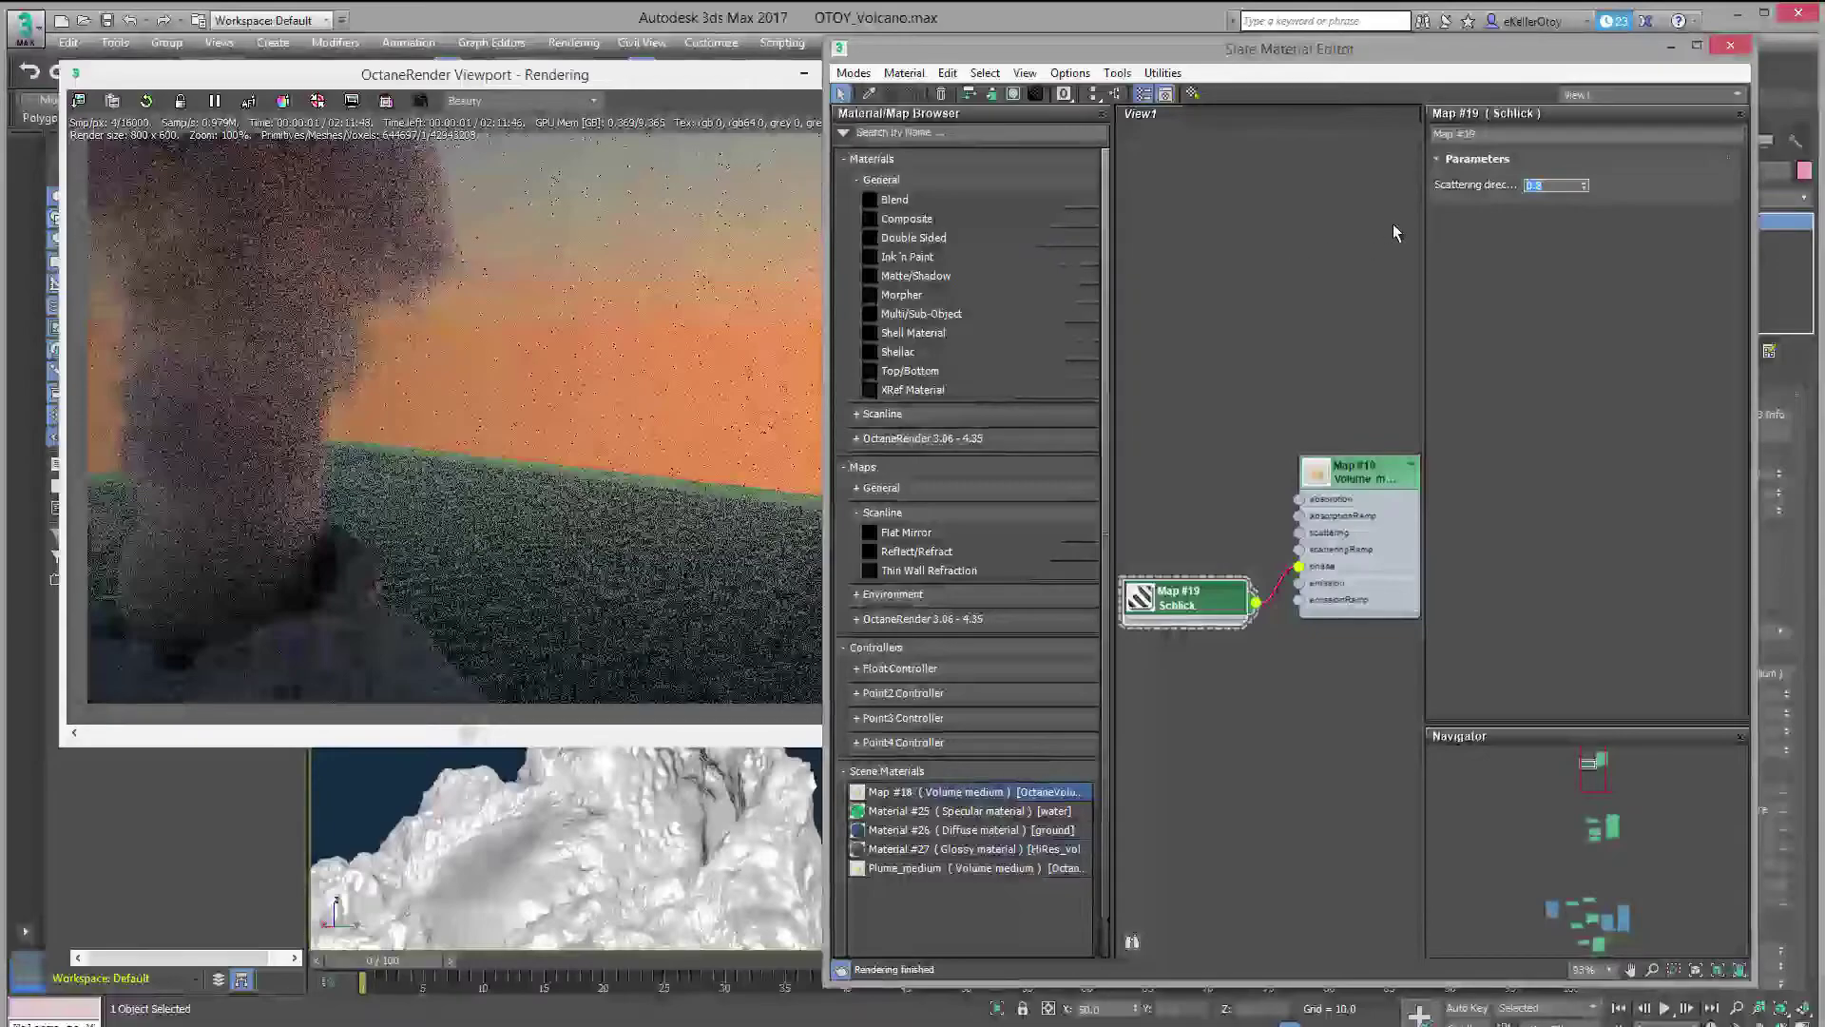
pyautogui.press('BackSpace')
pyautogui.write('-1')
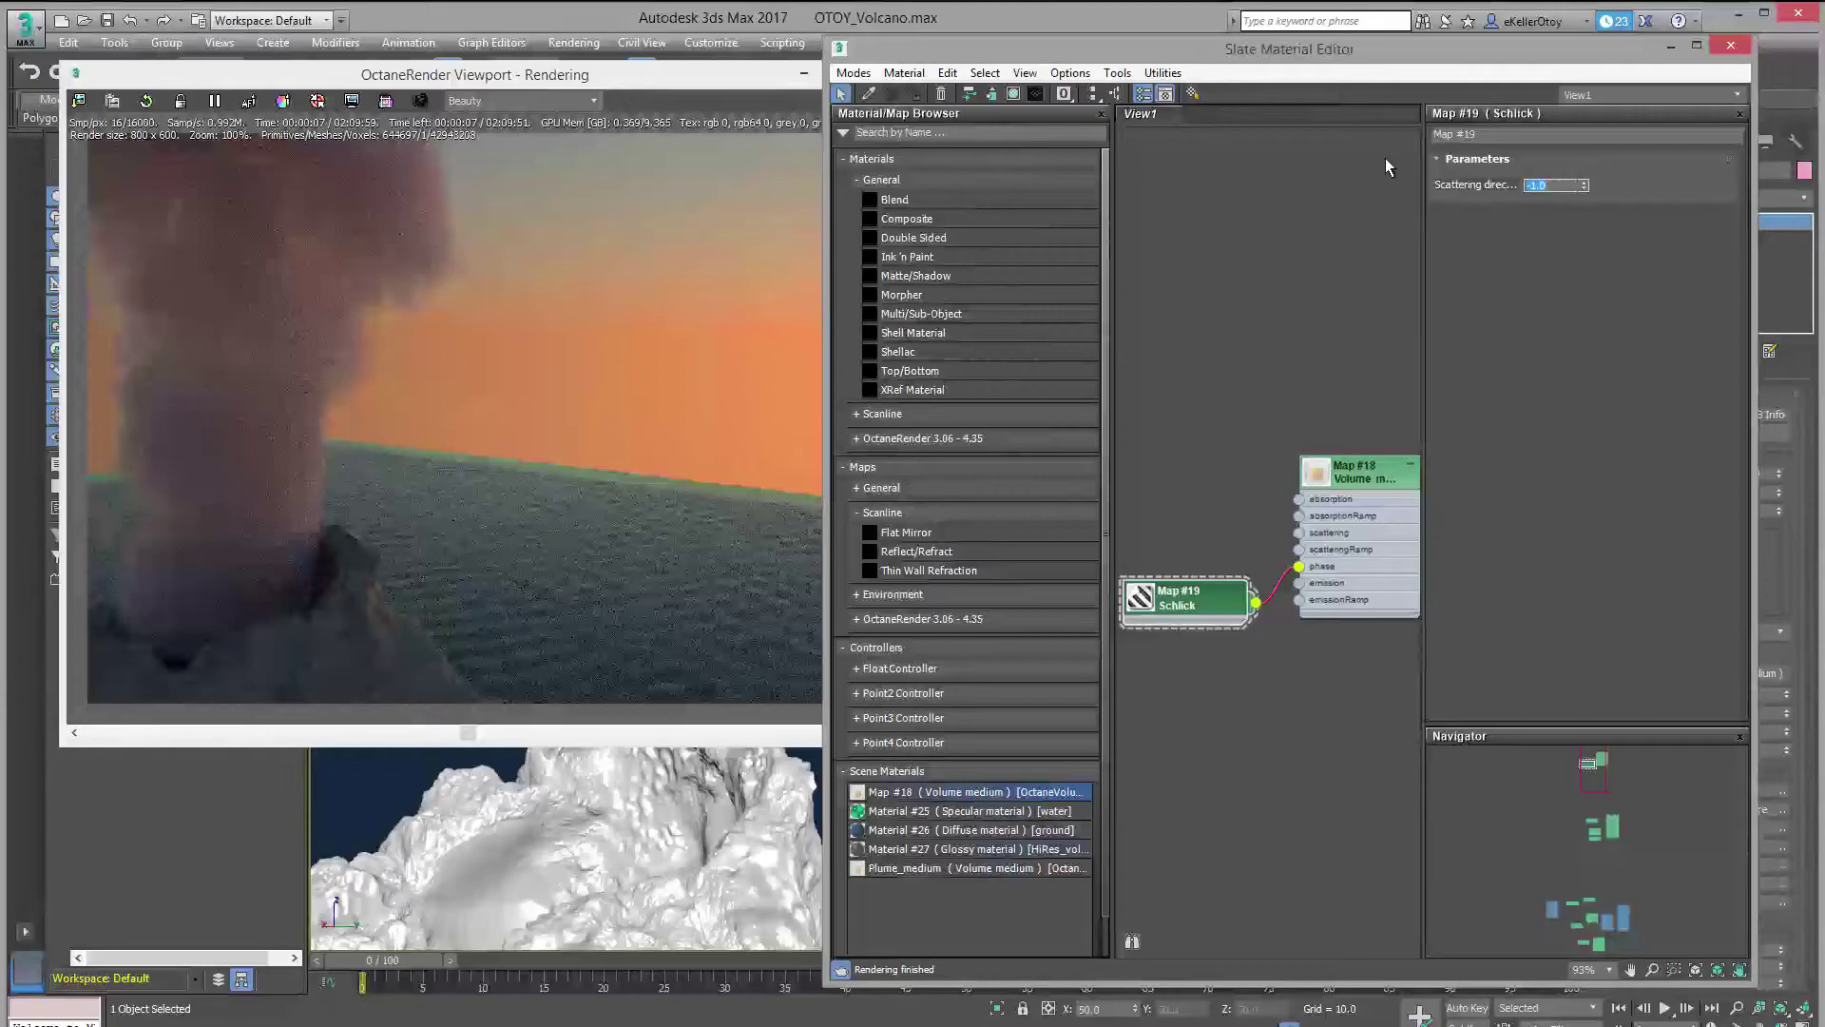
pyautogui.press('Return')
# - Set the Schlick map's scattering direction to 0.5 and check the plume's lighting from a different, closer camera angle
pyautogui.click(1124, 185)
pyautogui.hotkey('ctrl', 'z')
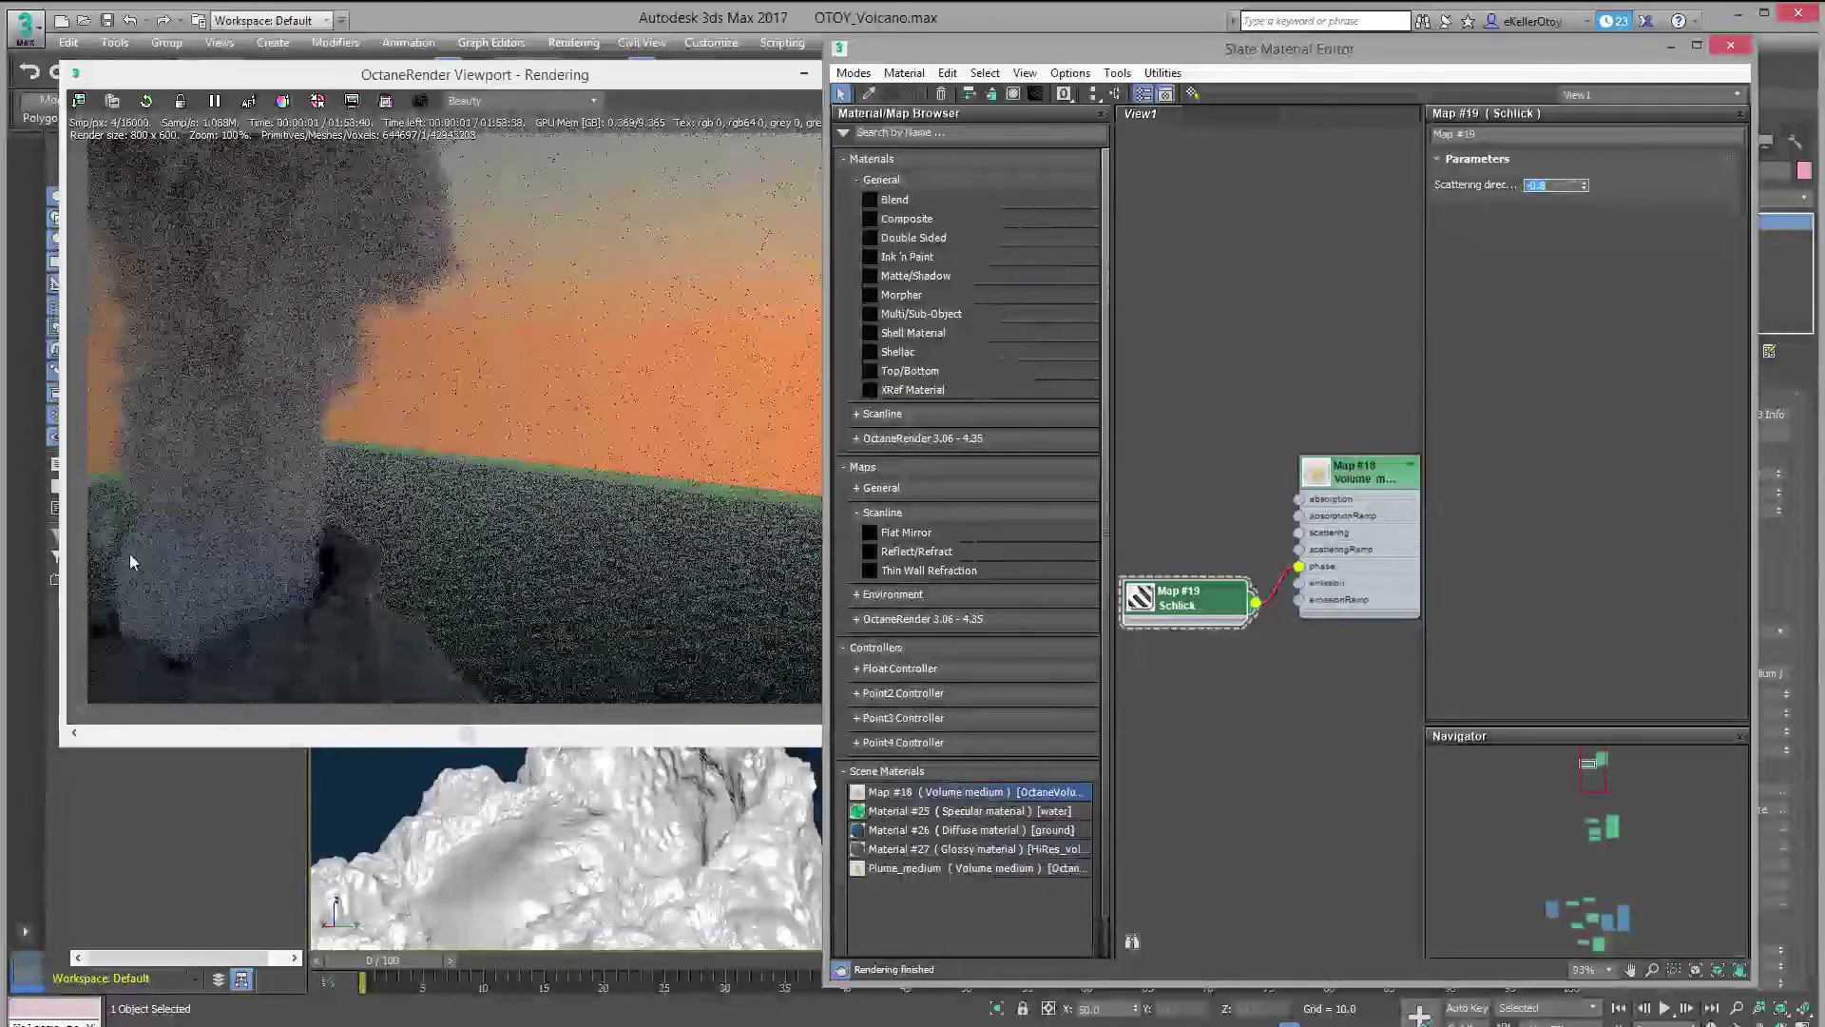
pyautogui.hotkey('ctrl', 'y')
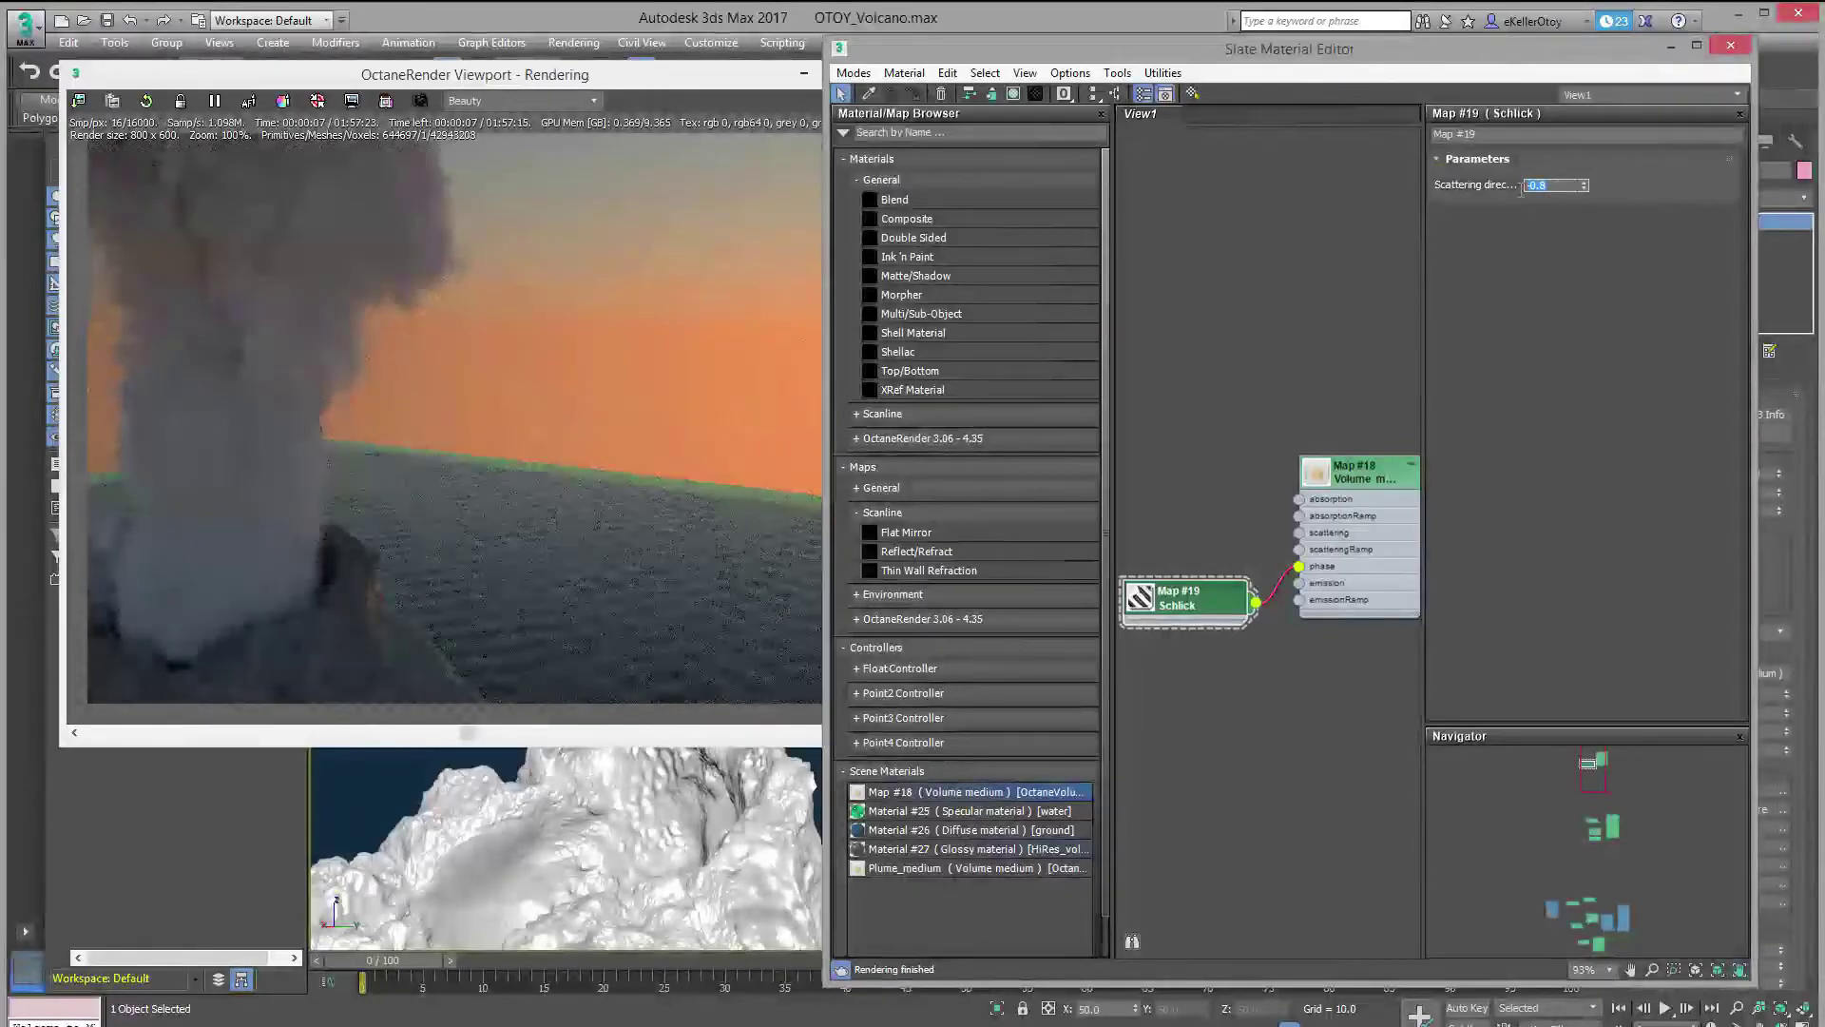
pyautogui.hotkey('ctrl', 'y')
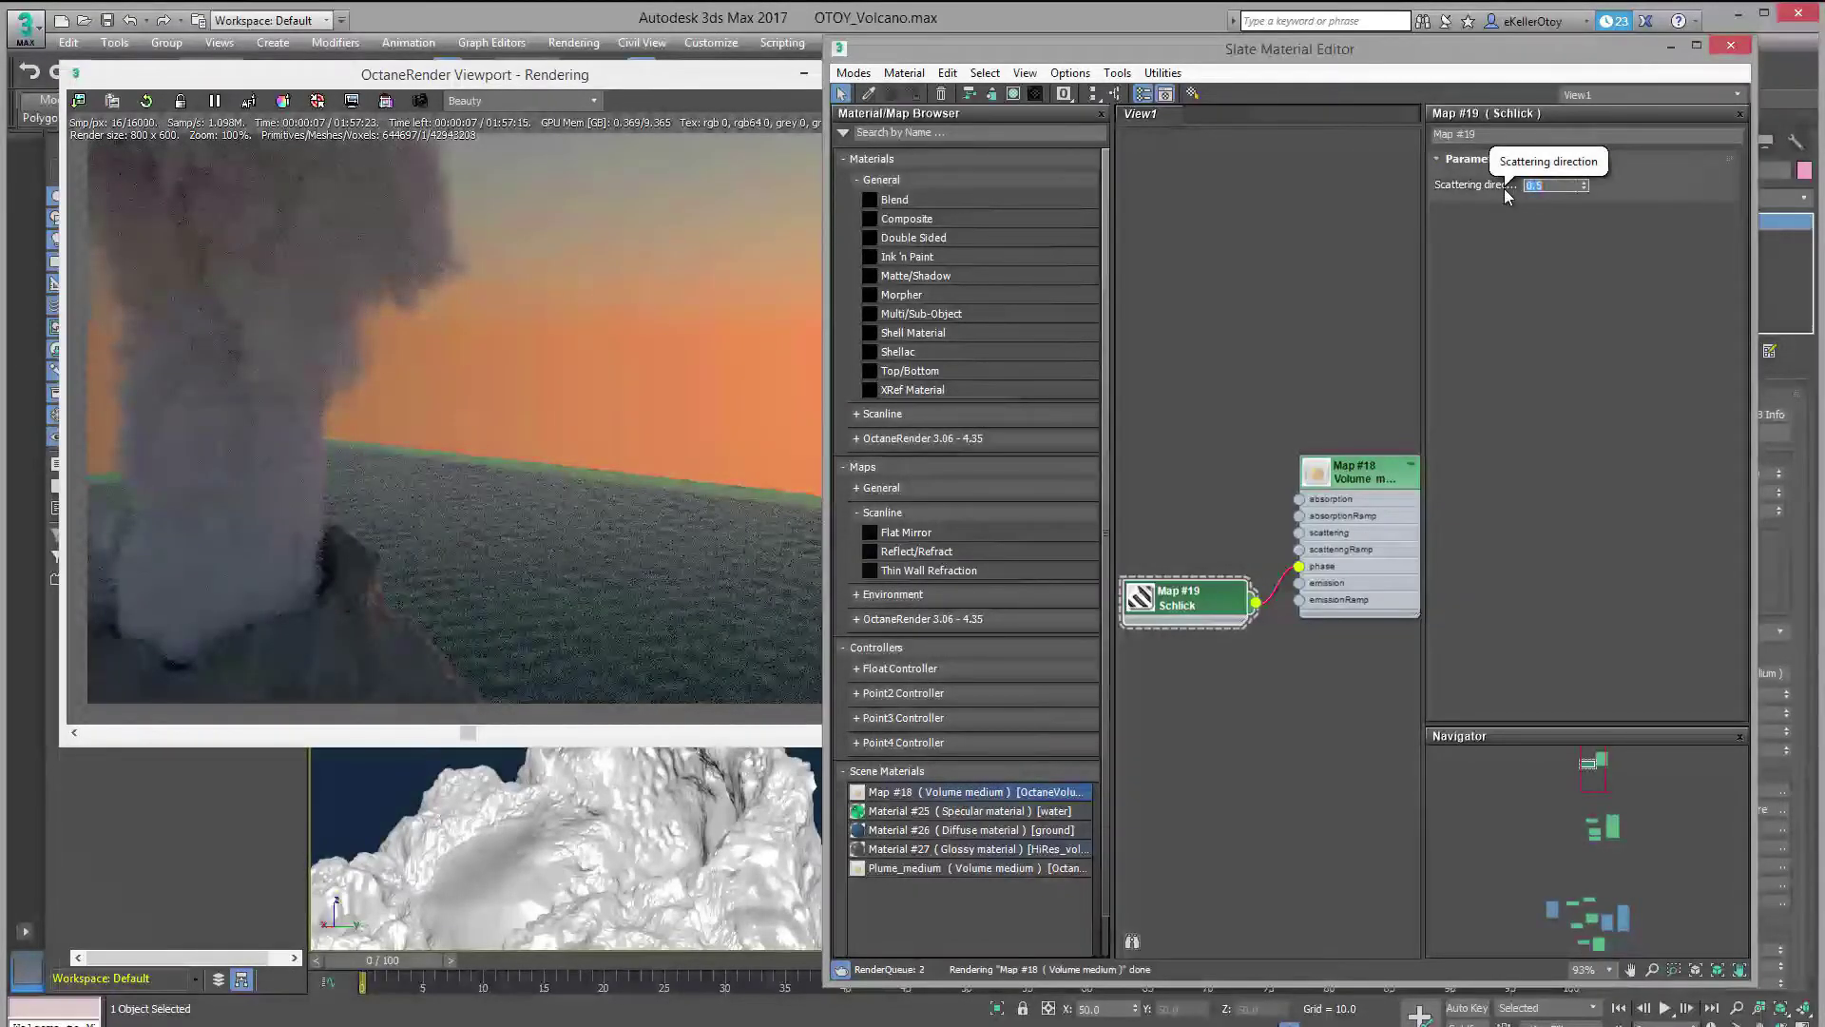
pyautogui.moveTo(533, 837); pyautogui.dragTo(589, 903, button='middle')
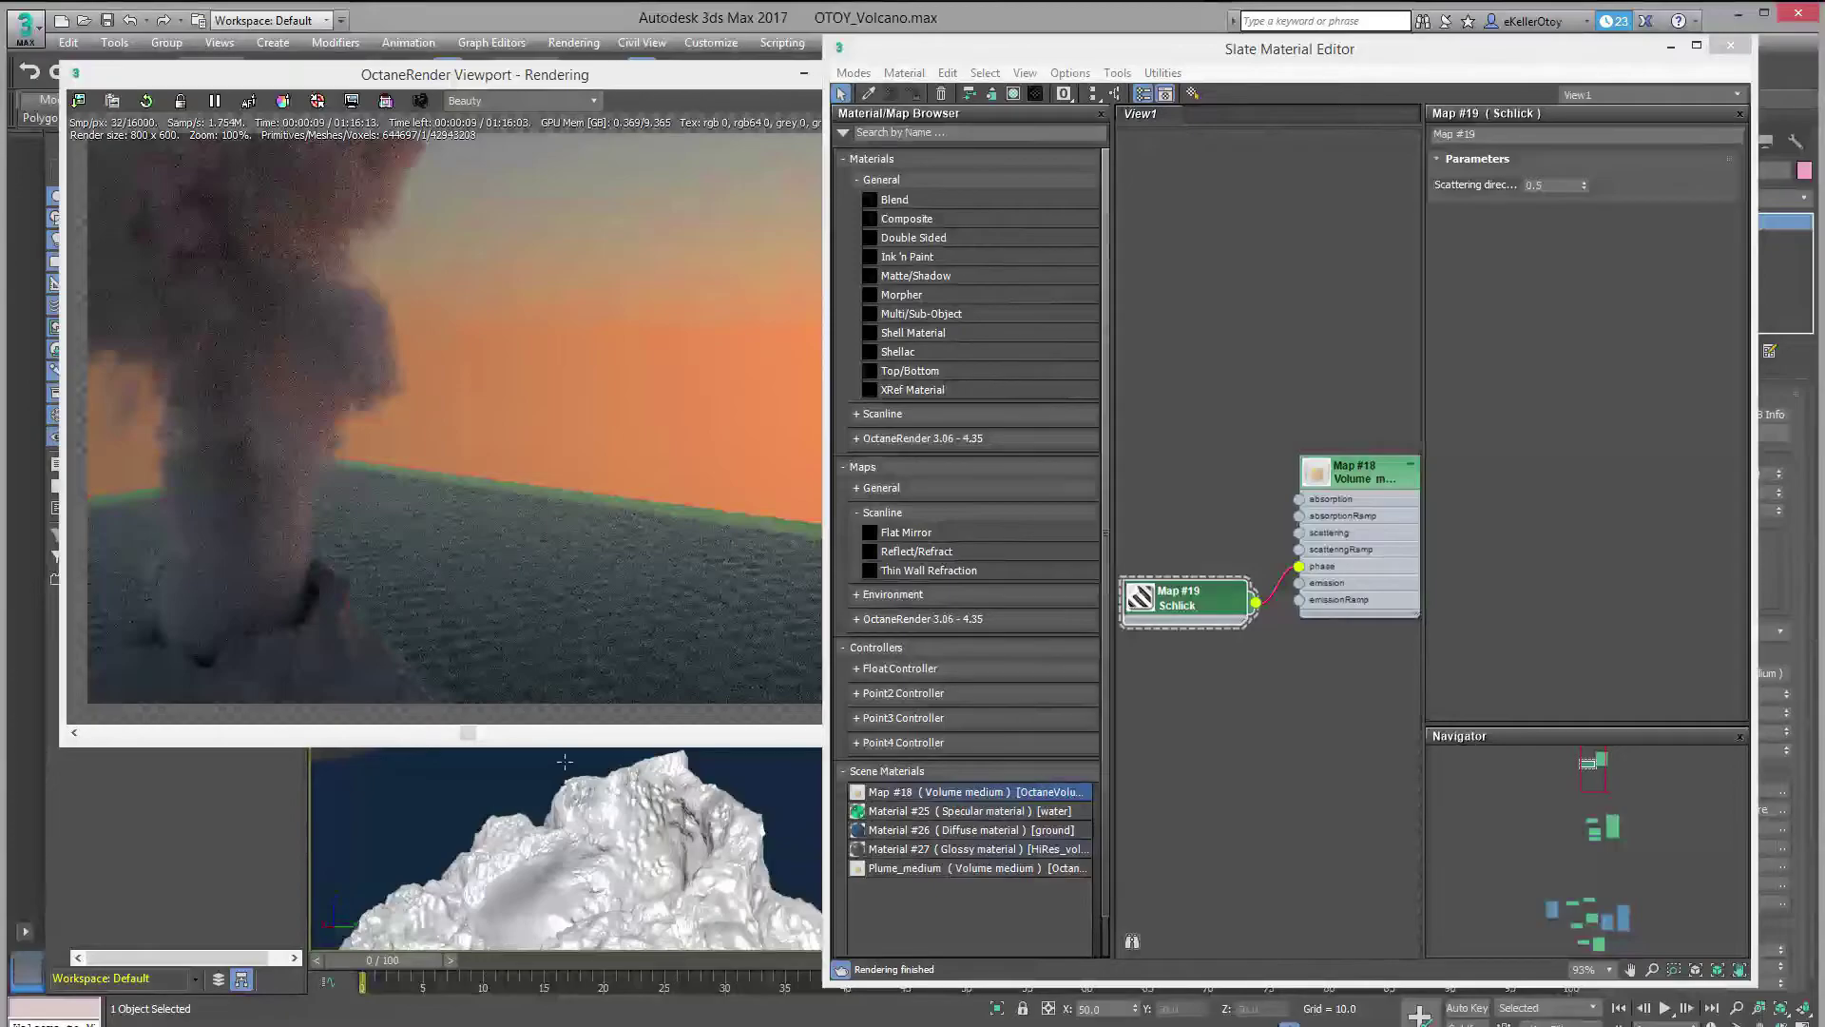
pyautogui.scroll(5, 565, 761)
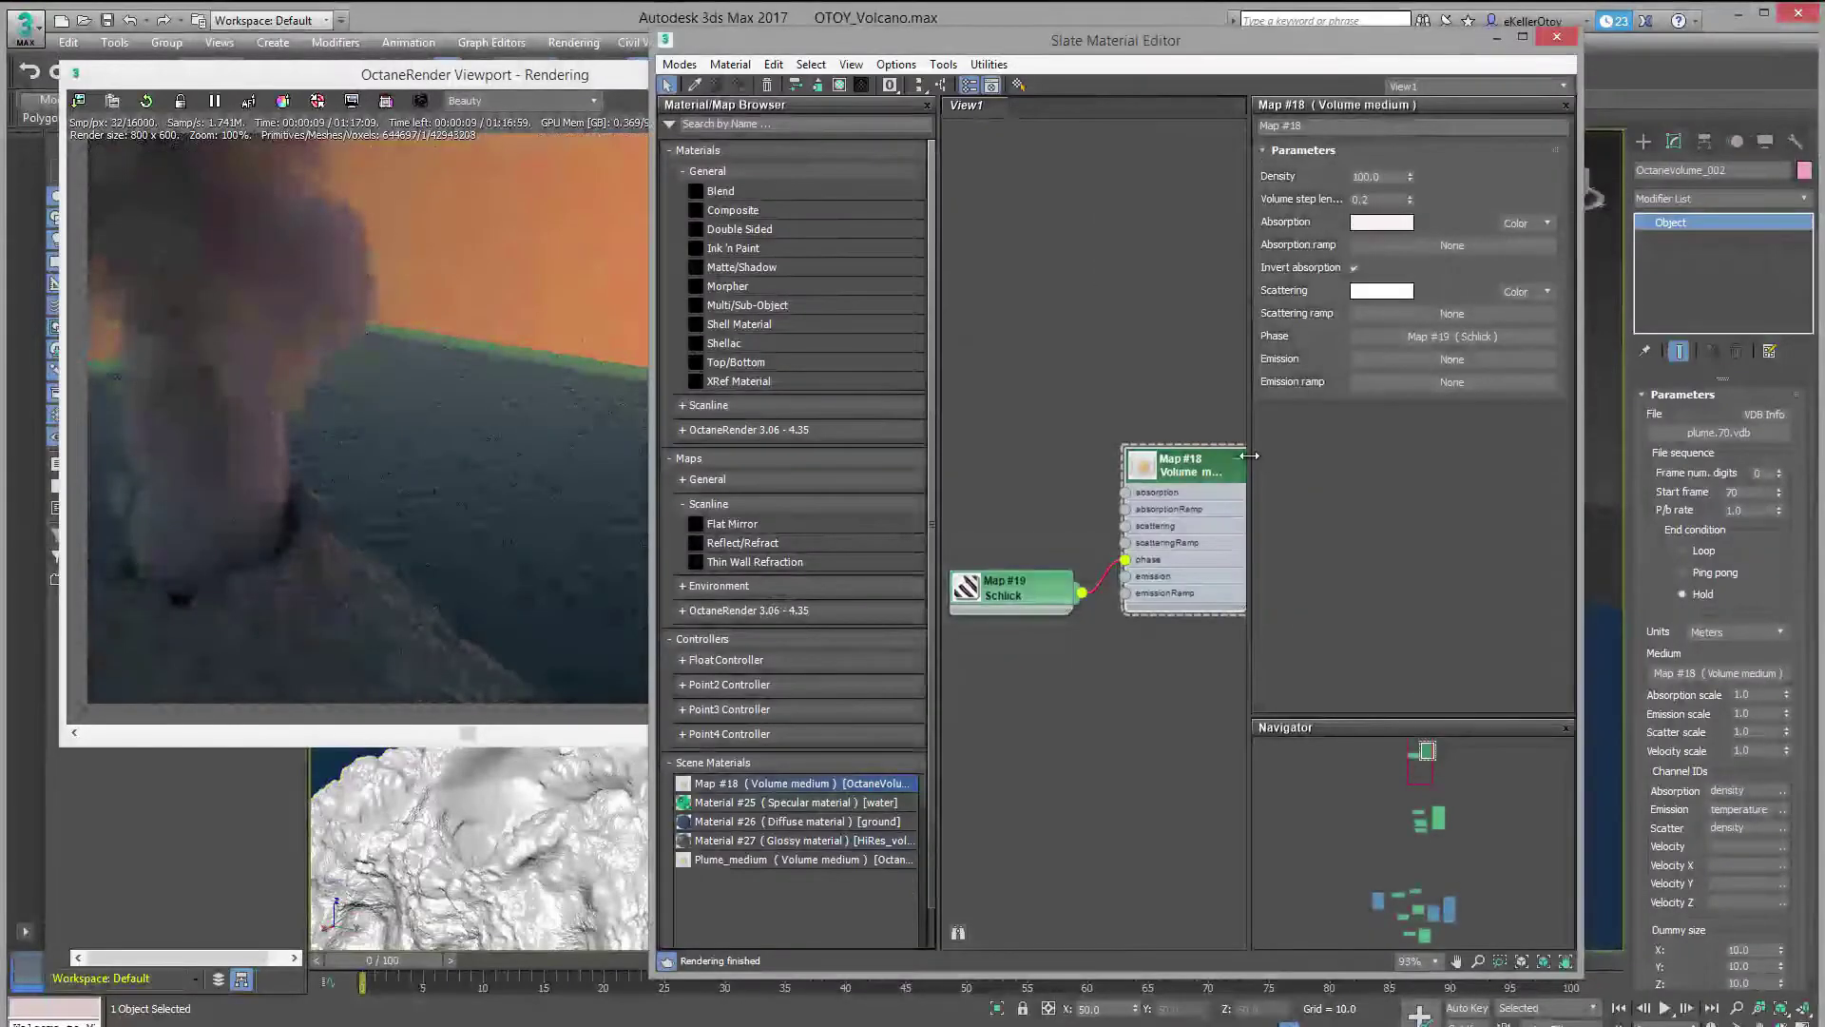
# - Assign a Texture emission map to the Volume medium's emission and arrange its node below the Schlick node
pyautogui.click(1470, 361)
pyautogui.click(824, 364)
pyautogui.click(993, 841)
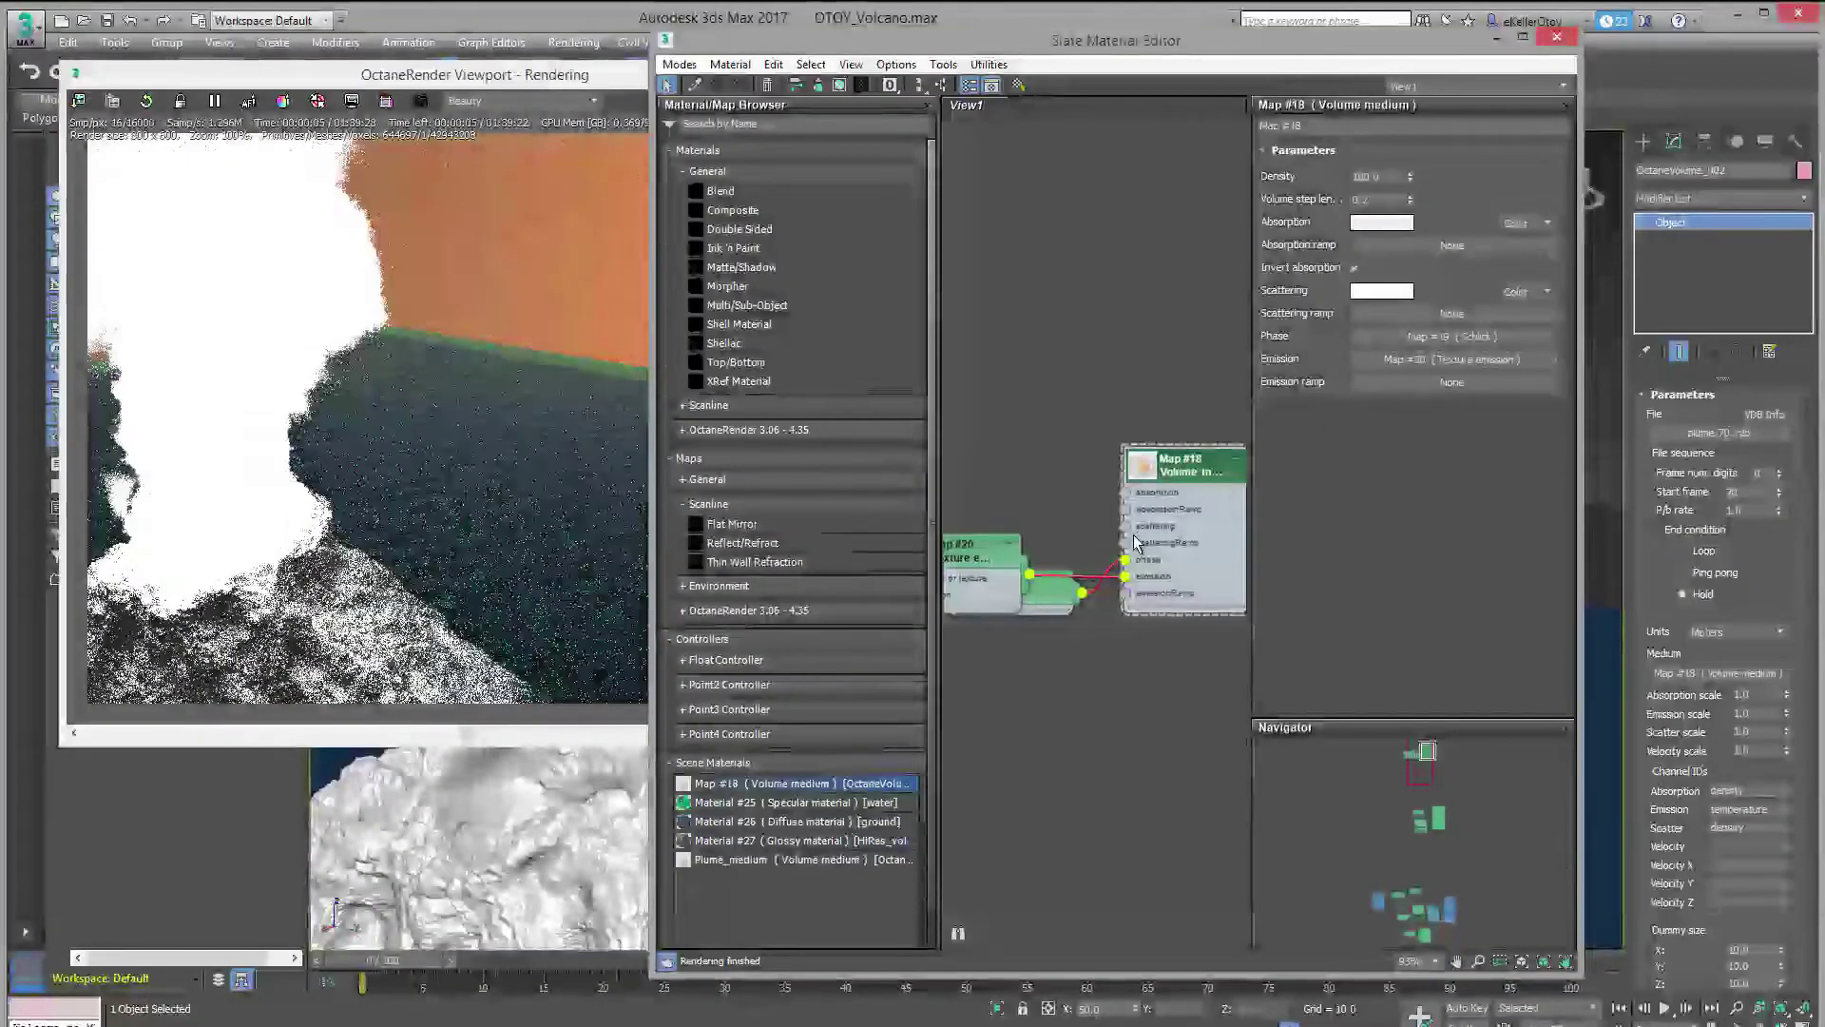
pyautogui.moveTo(981, 544); pyautogui.dragTo(1046, 366)
pyautogui.moveTo(1022, 582); pyautogui.dragTo(1022, 511)
pyautogui.moveTo(1034, 388); pyautogui.dragTo(1015, 618)
# - Set the Texture emission's power to 1.0
pyautogui.doubleClick(1014, 618)
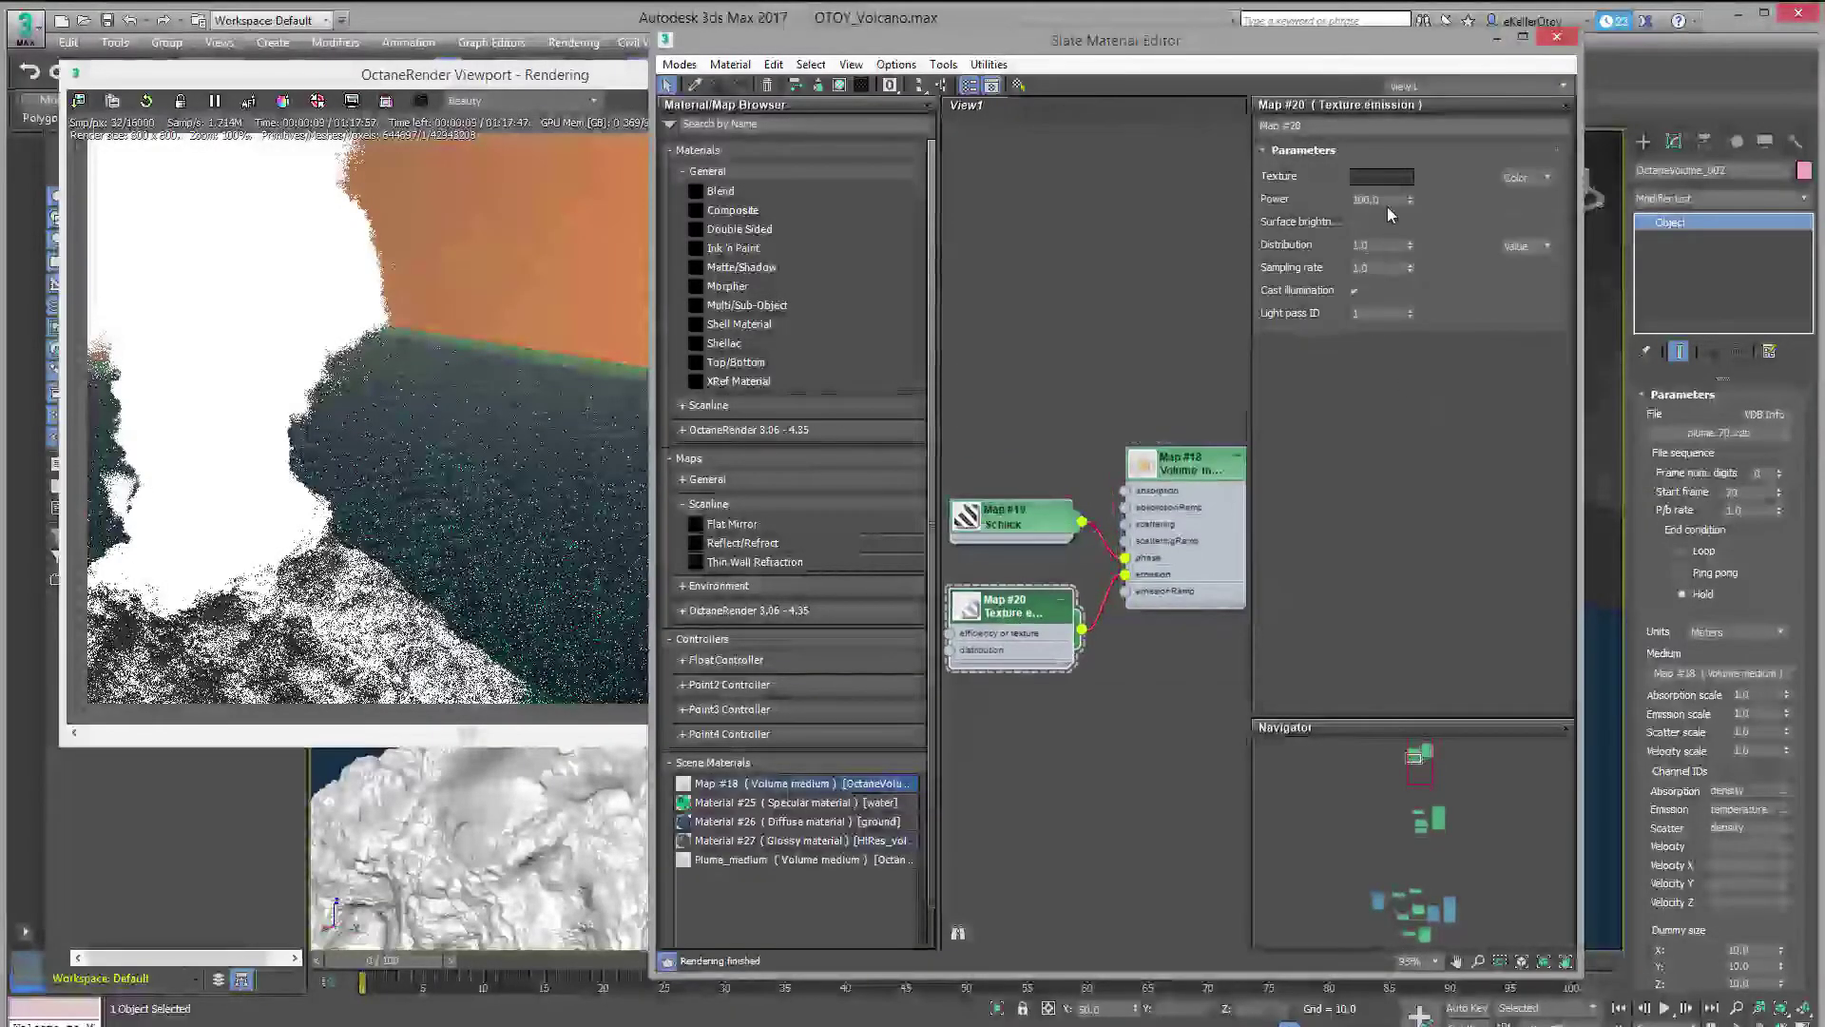
pyautogui.moveTo(1390, 201); pyautogui.dragTo(1340, 208)
pyautogui.write('1')
pyautogui.press('Return')
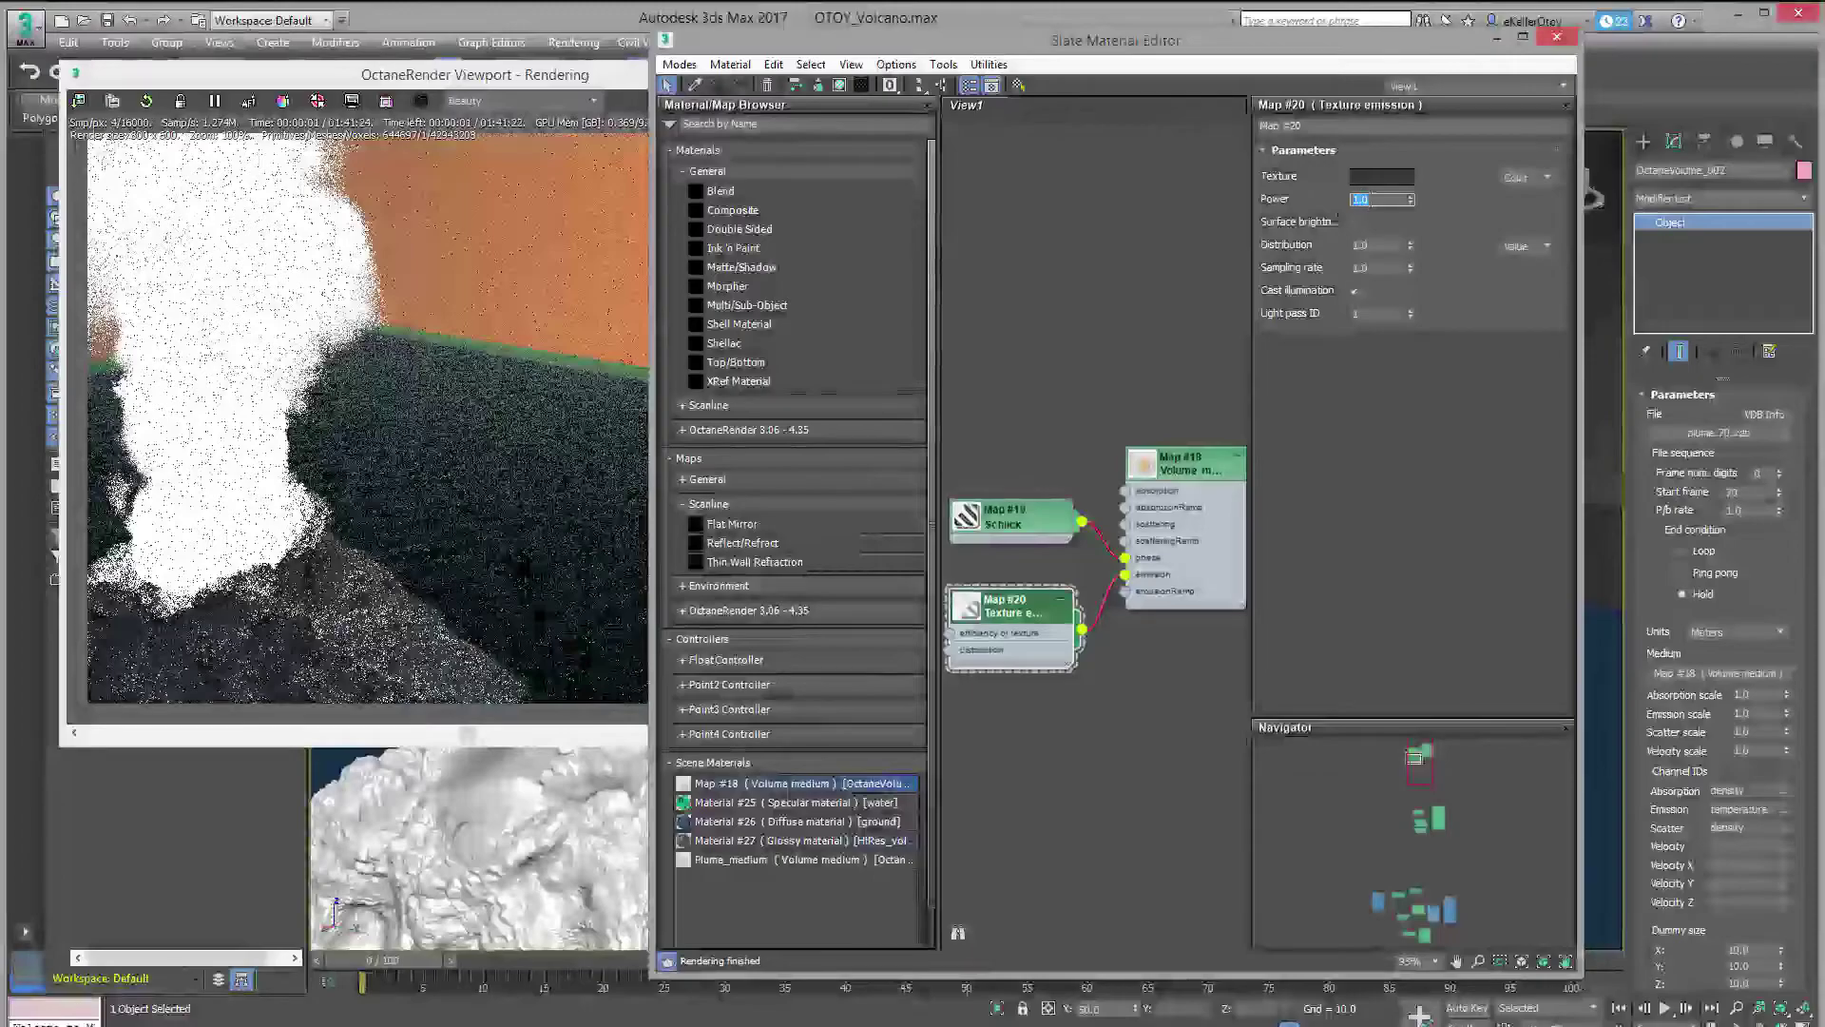
# - Try bright and dark red texture colors for the Texture emission
pyautogui.click(1376, 178)
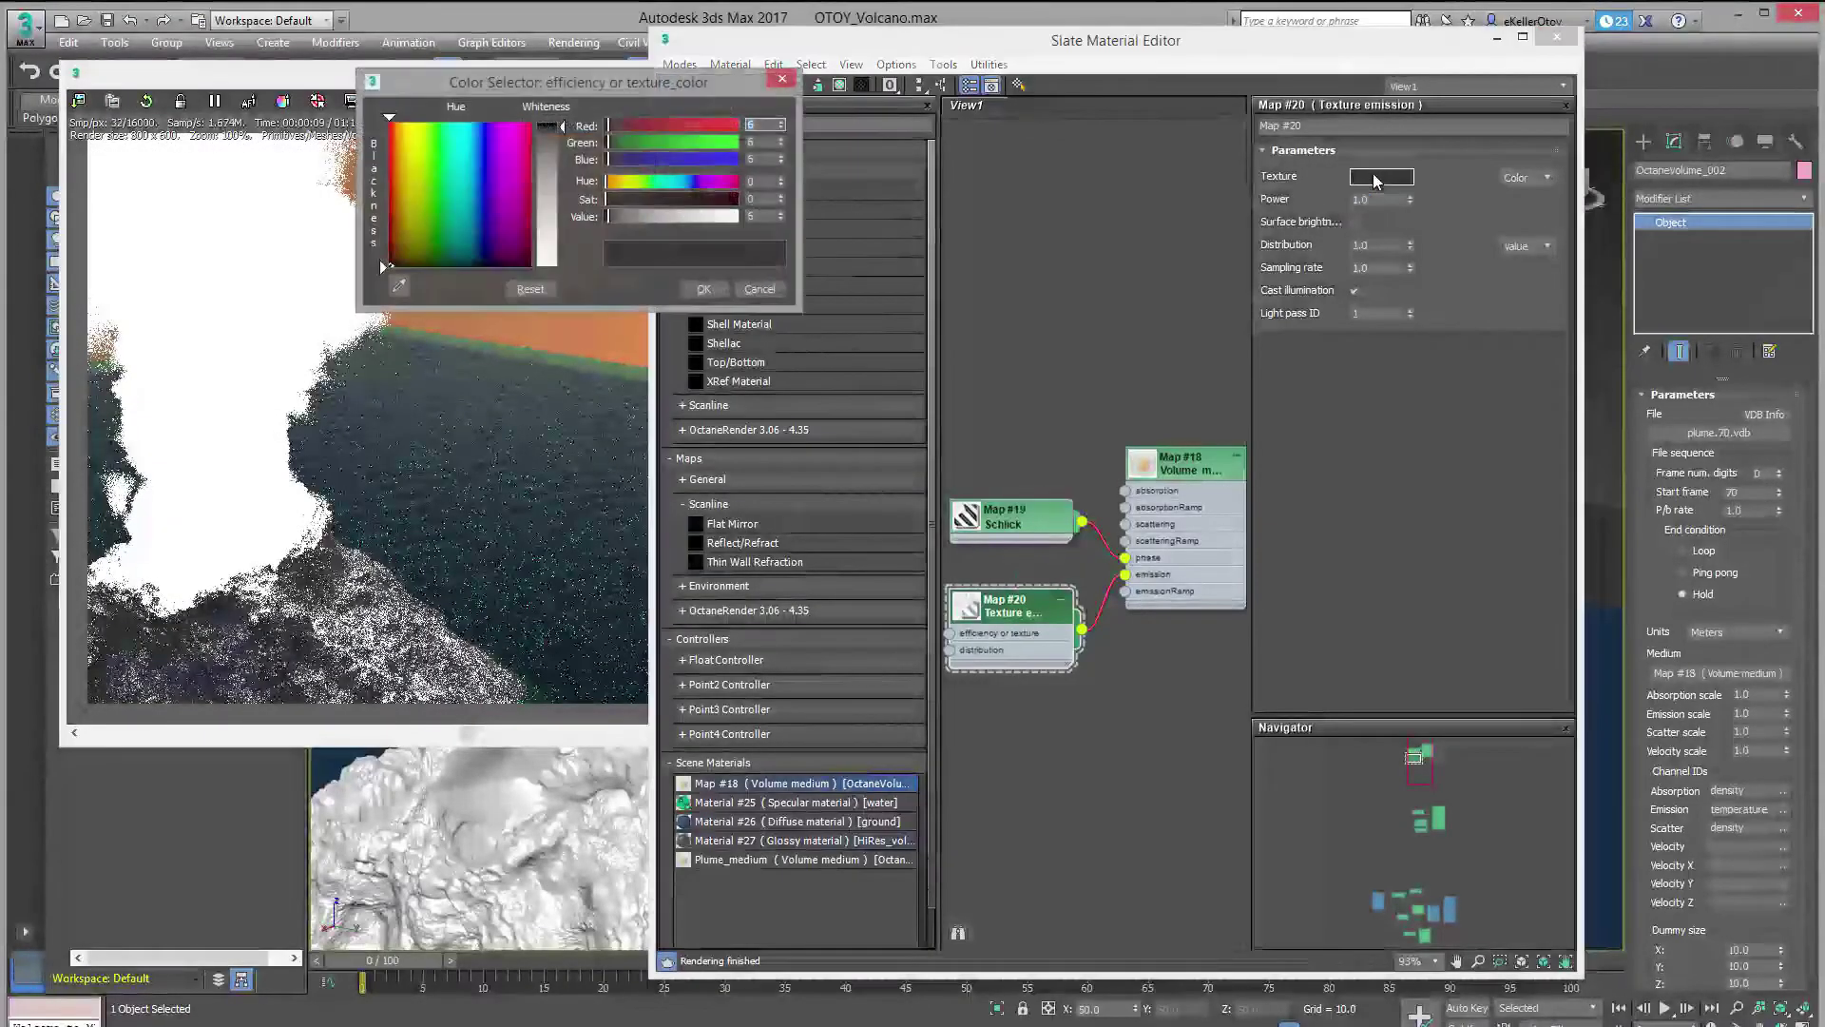
pyautogui.moveTo(629, 222); pyautogui.dragTo(610, 217)
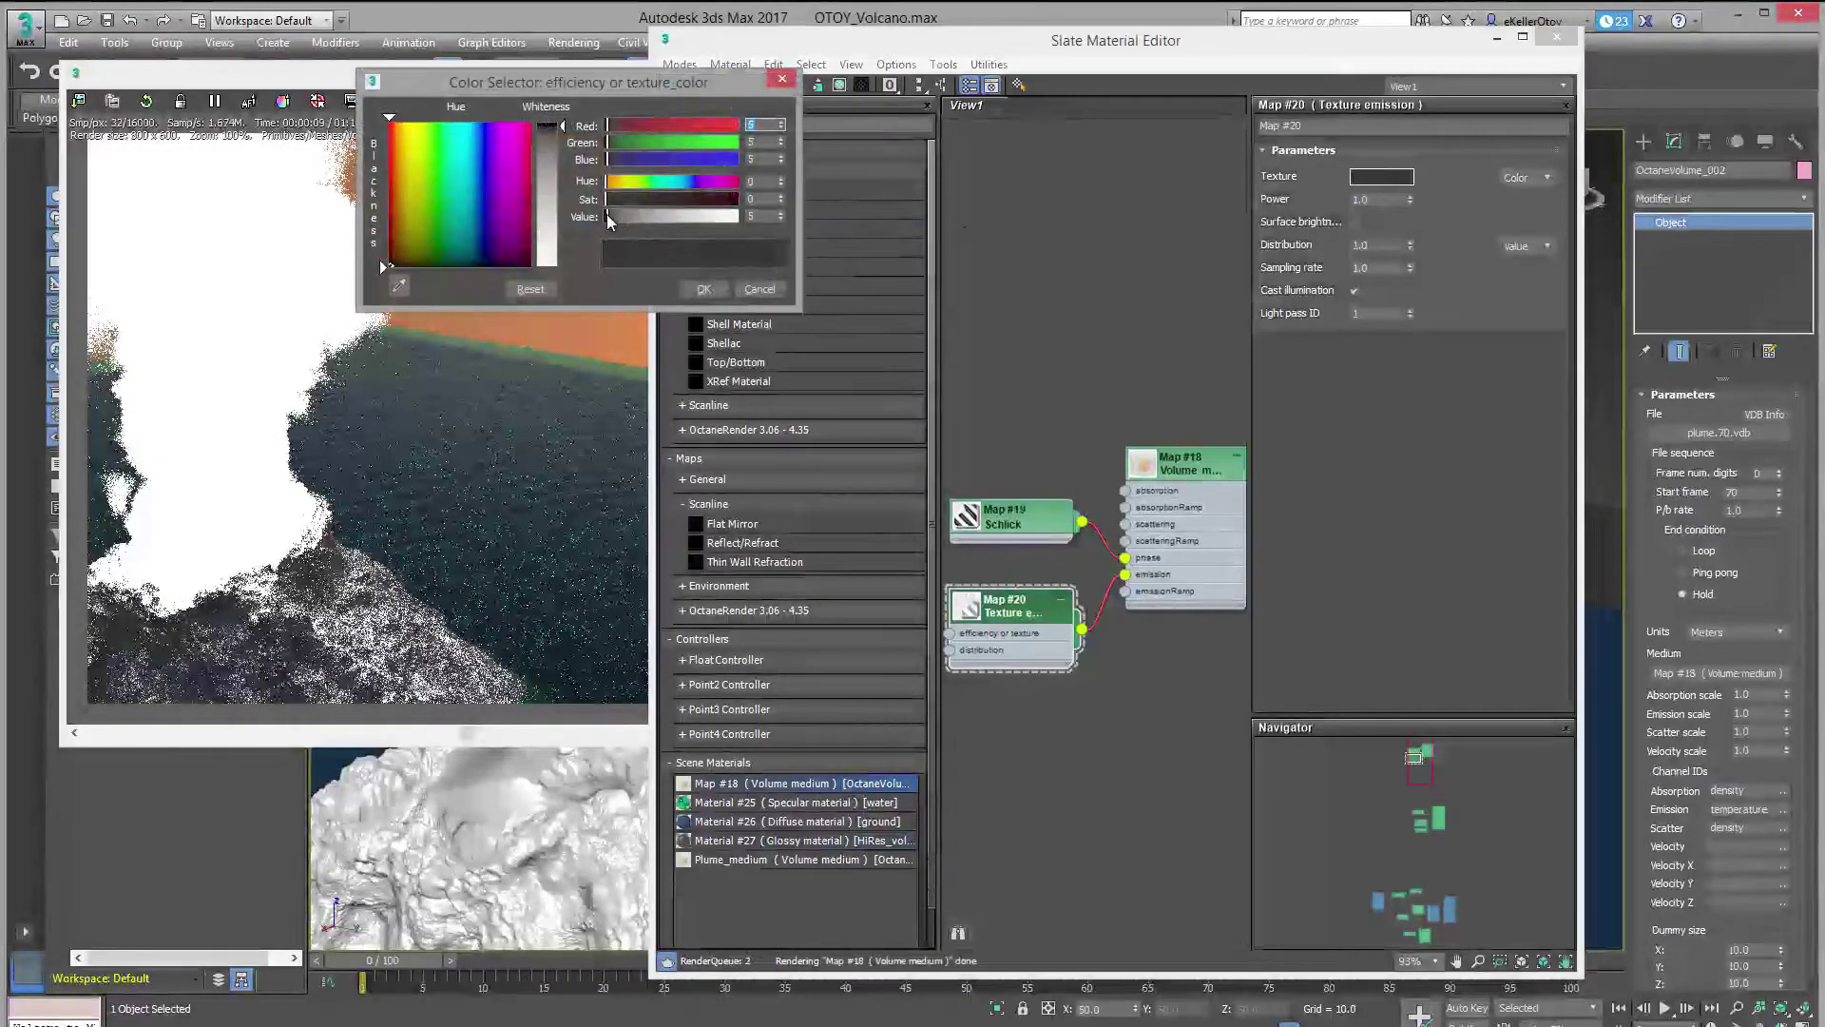
pyautogui.moveTo(669, 122); pyautogui.dragTo(700, 124)
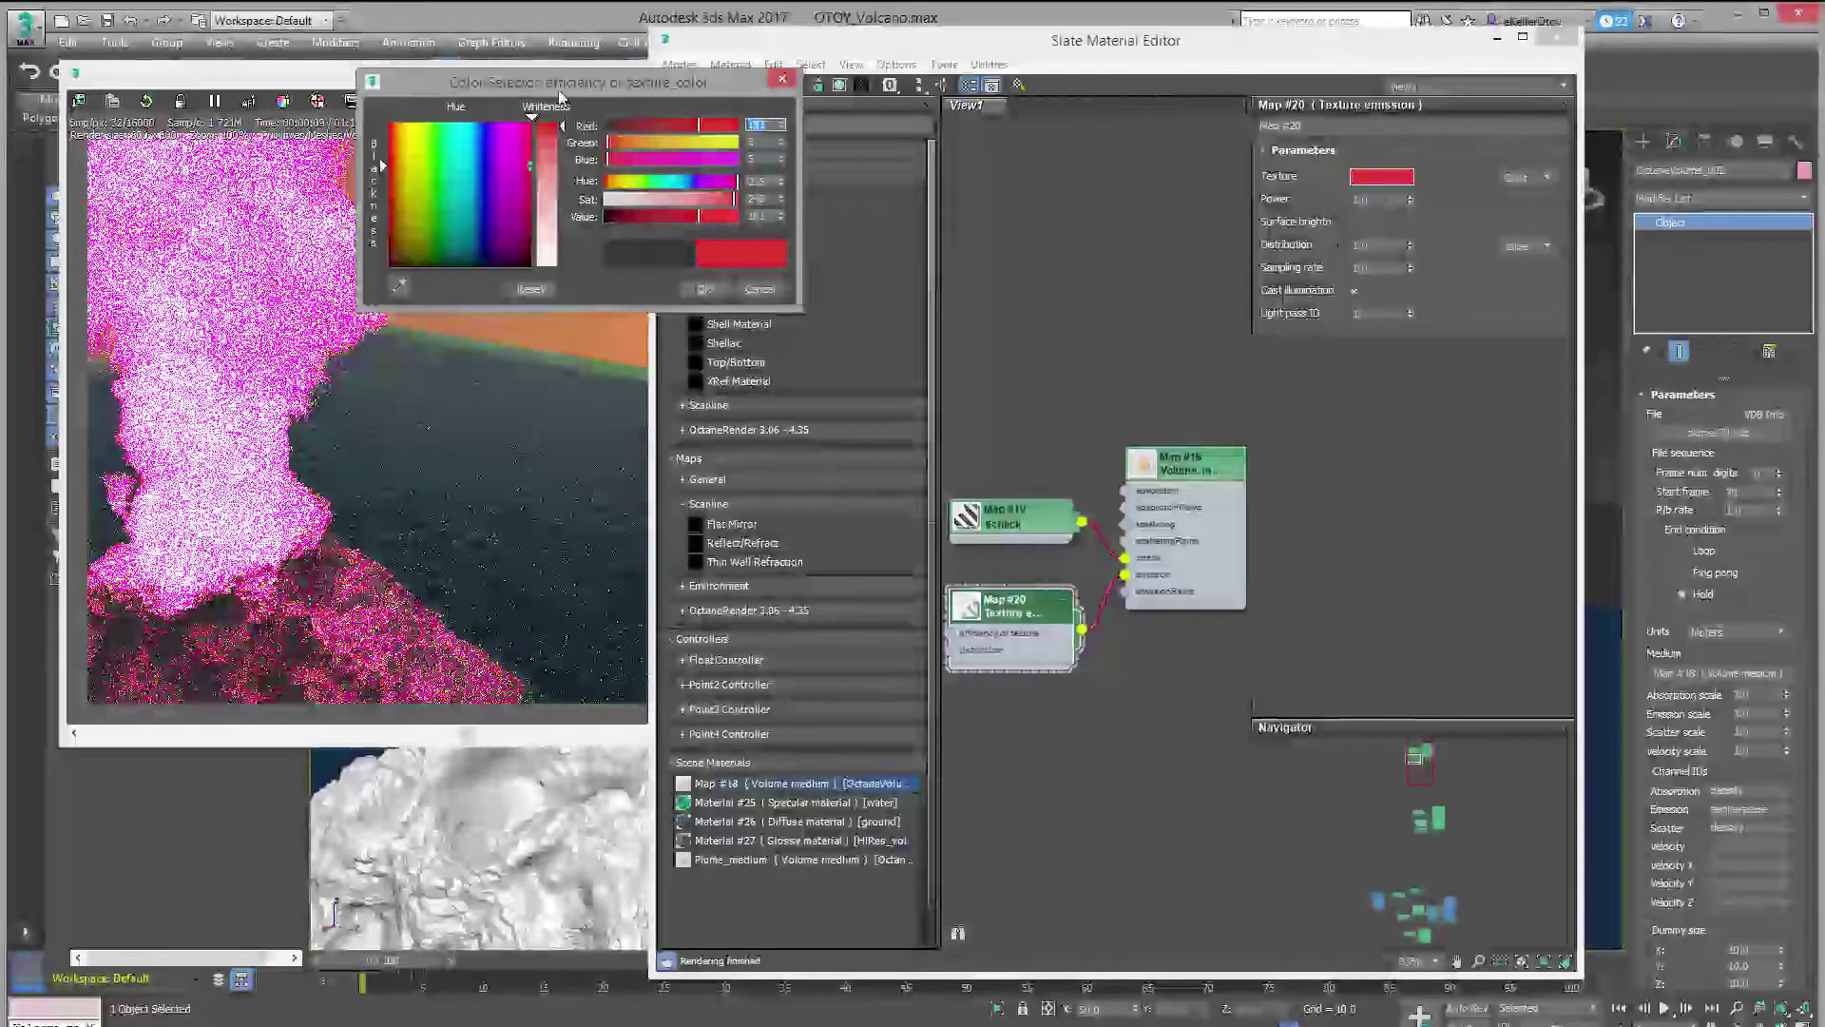
pyautogui.click(617, 218)
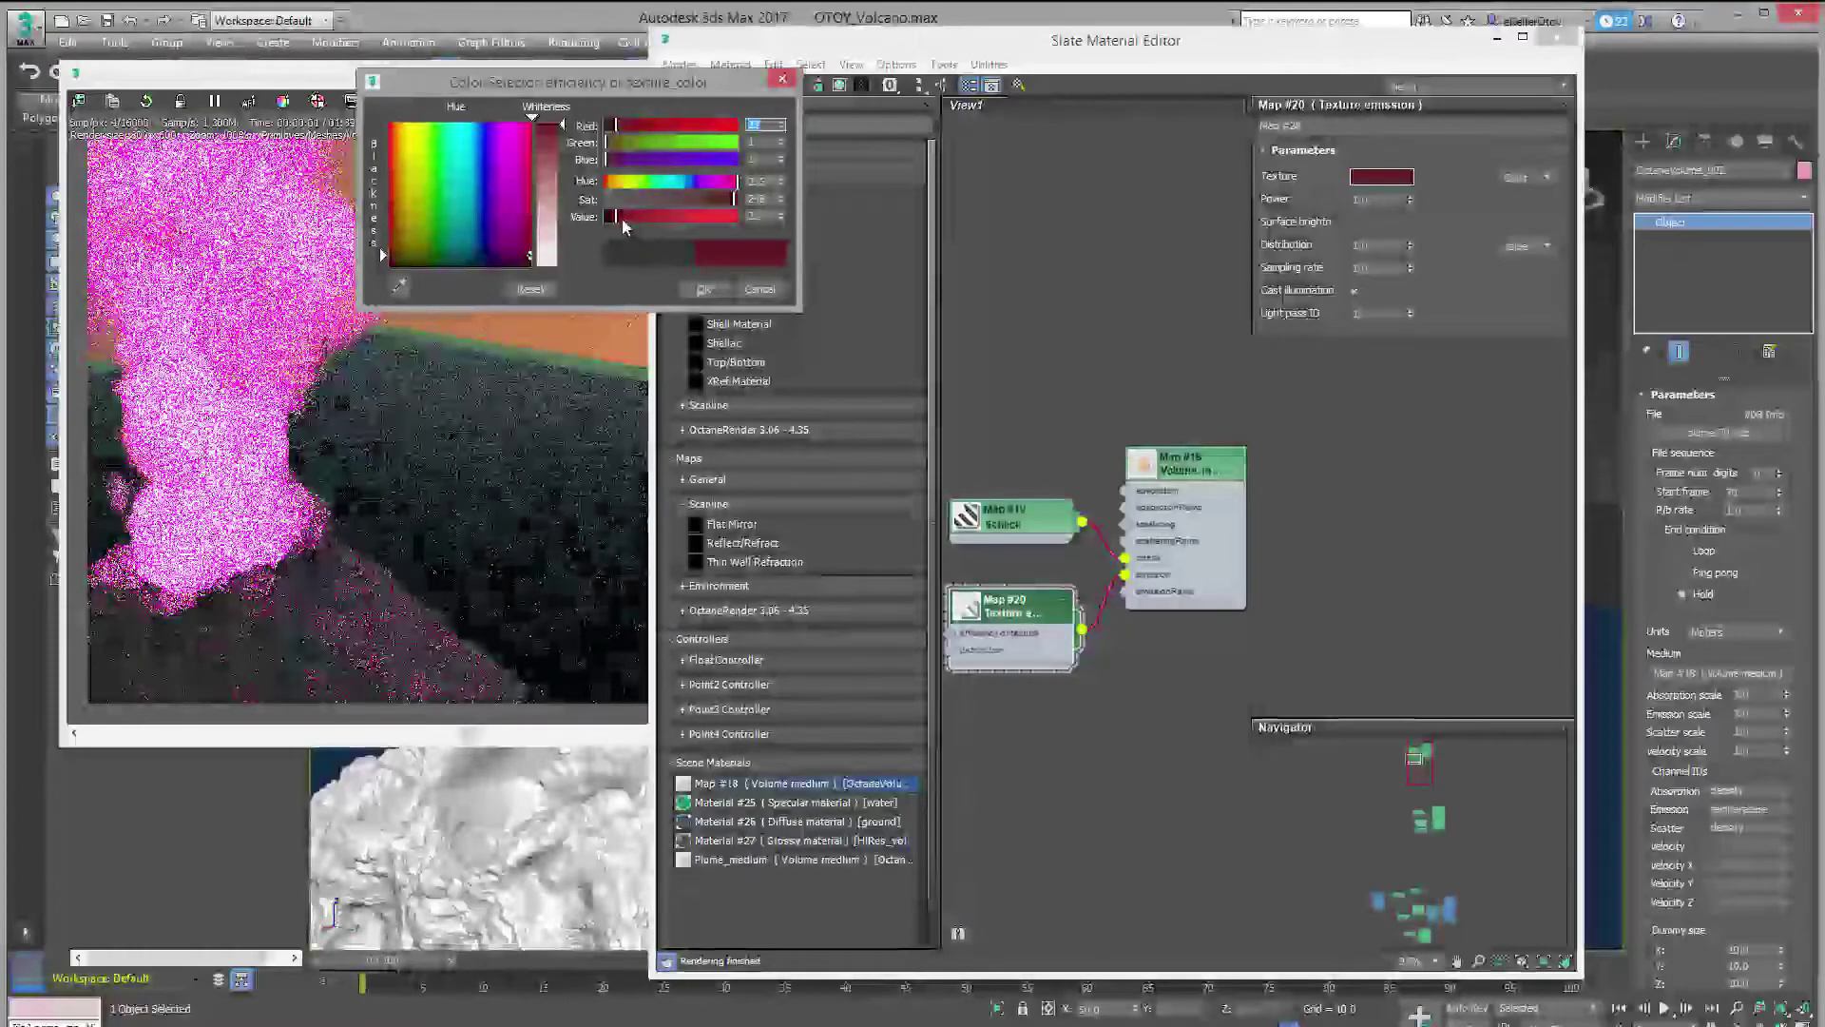
pyautogui.click(704, 289)
# - Assign a new Volume Ramp map to the Volume medium's emission ramp
pyautogui.click(1177, 472)
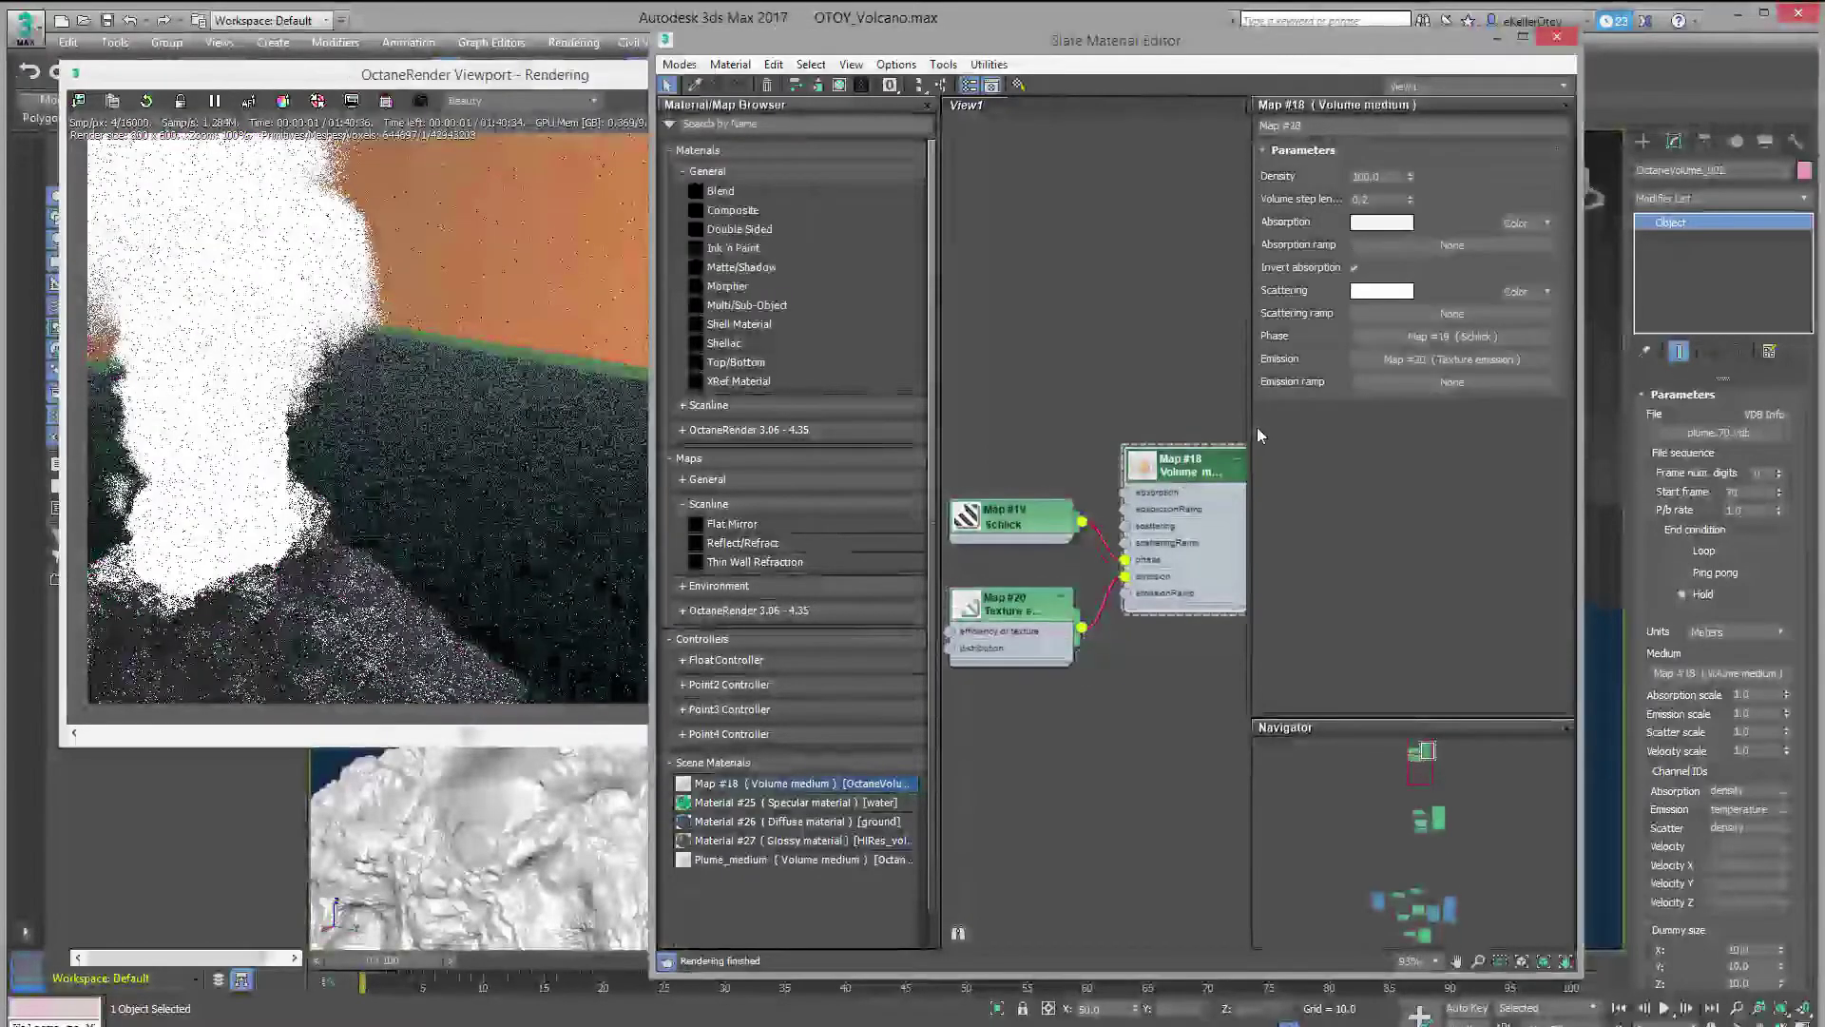
pyautogui.click(1425, 382)
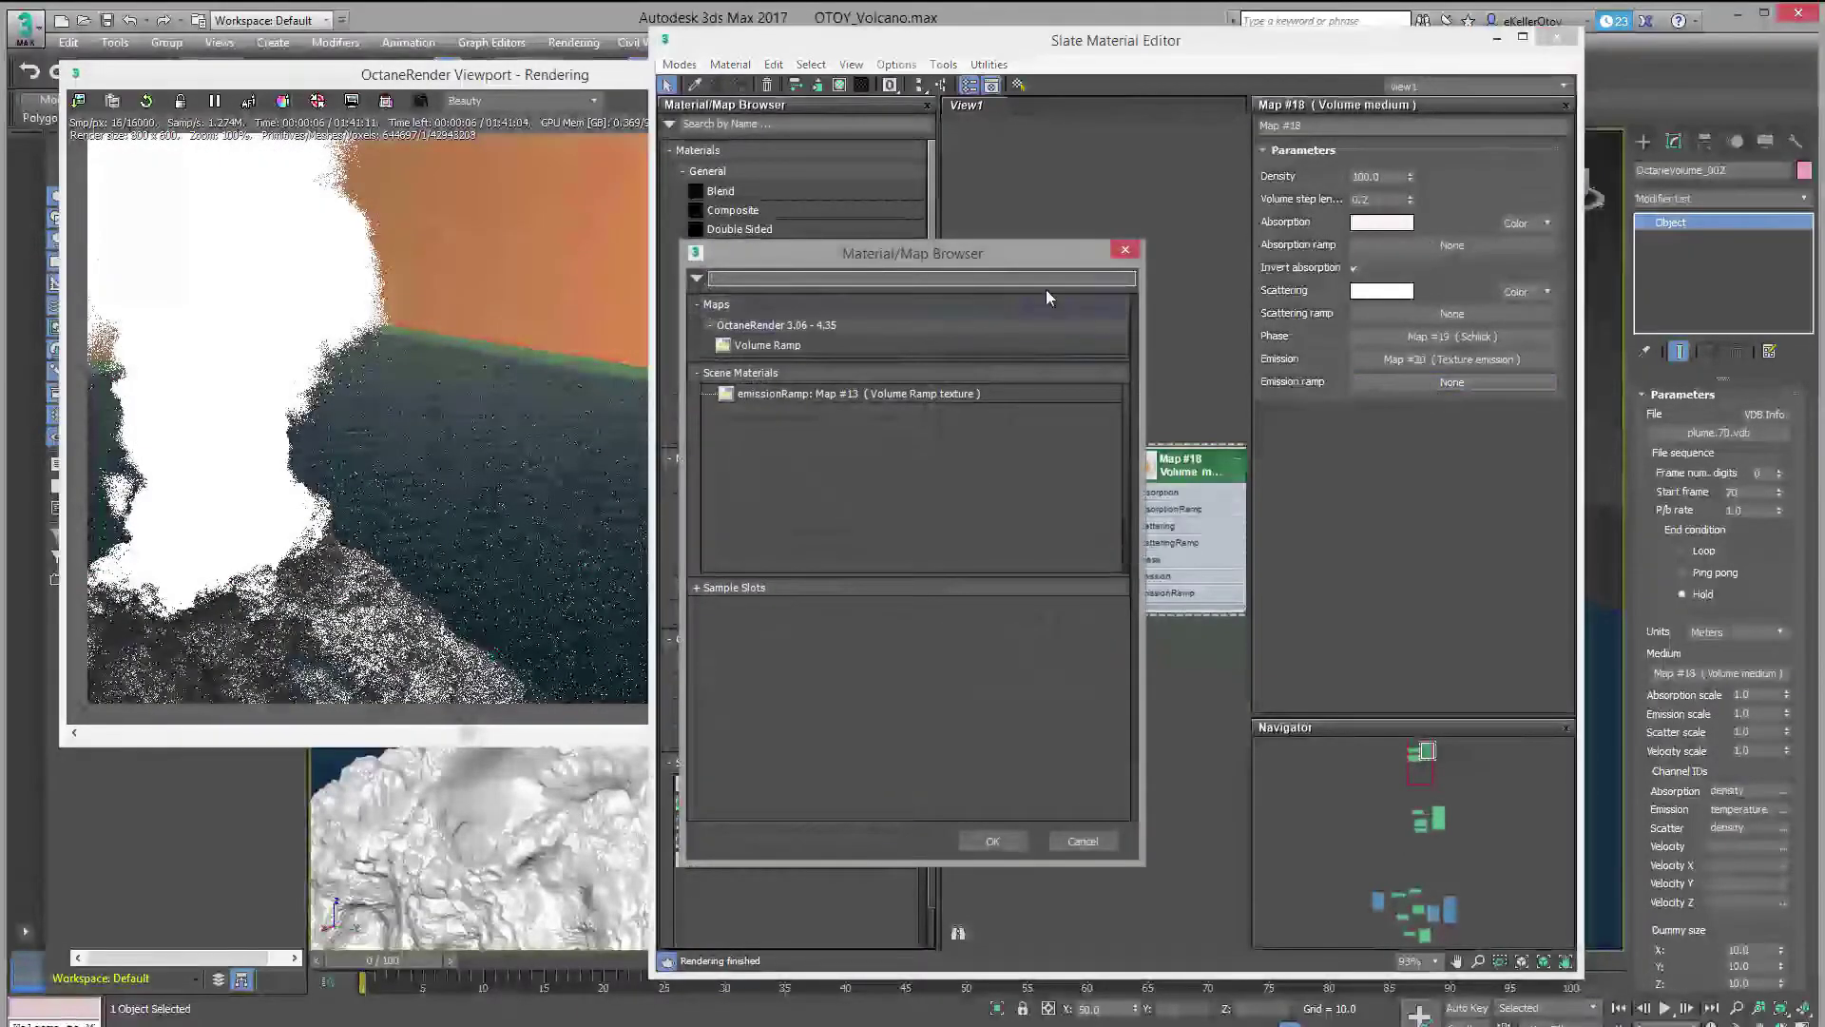
pyautogui.click(806, 342)
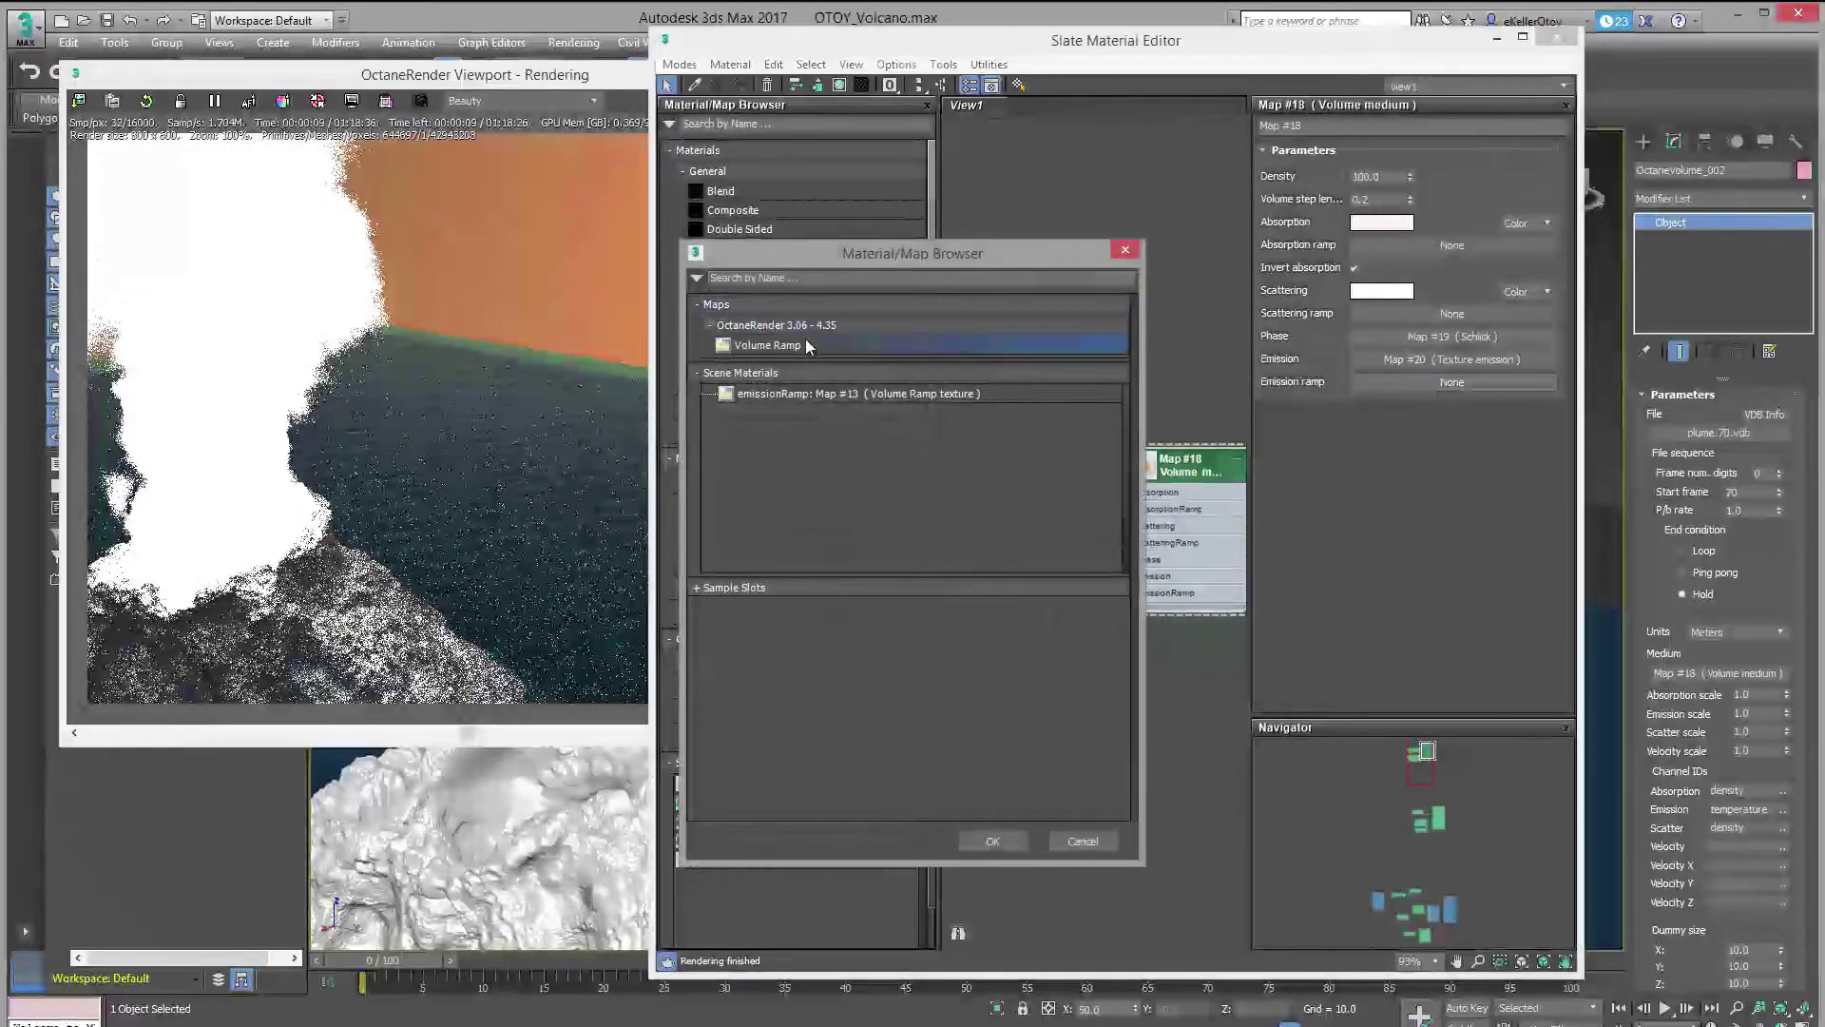
pyautogui.click(992, 841)
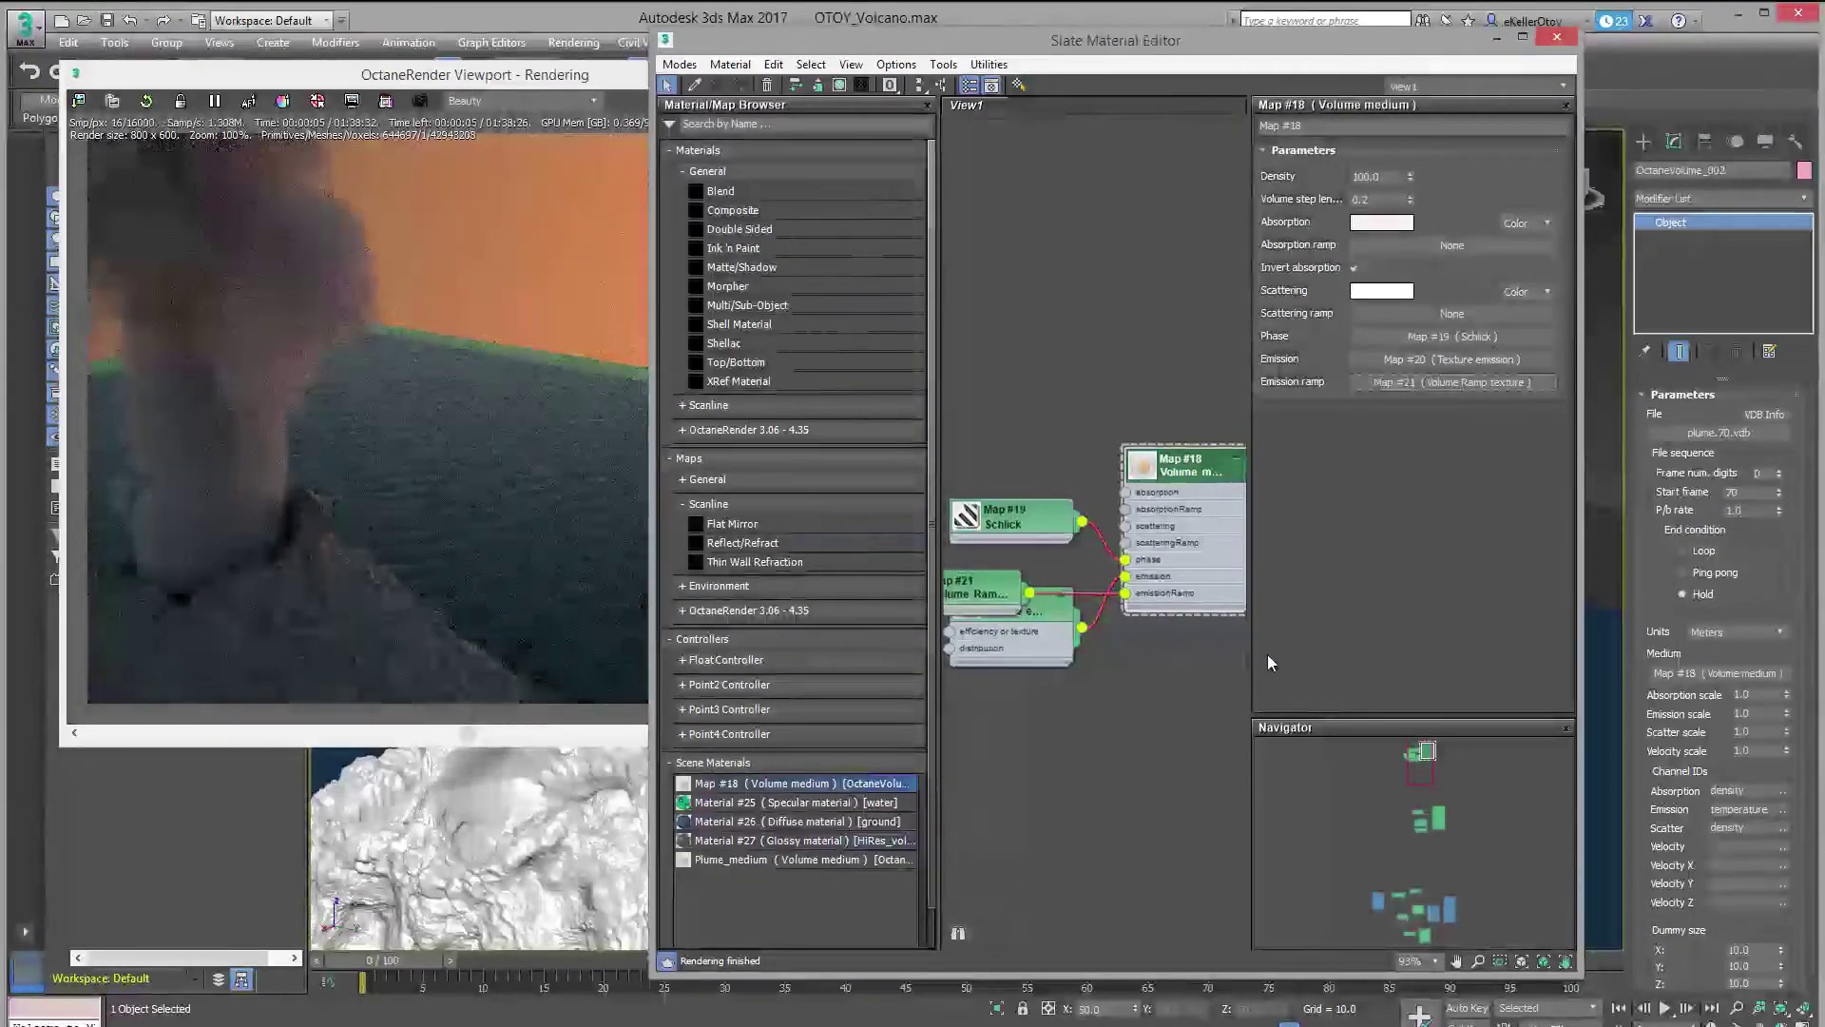
# - Set the Volume Ramp's maximum grid value to 1.0
pyautogui.click(1450, 381)
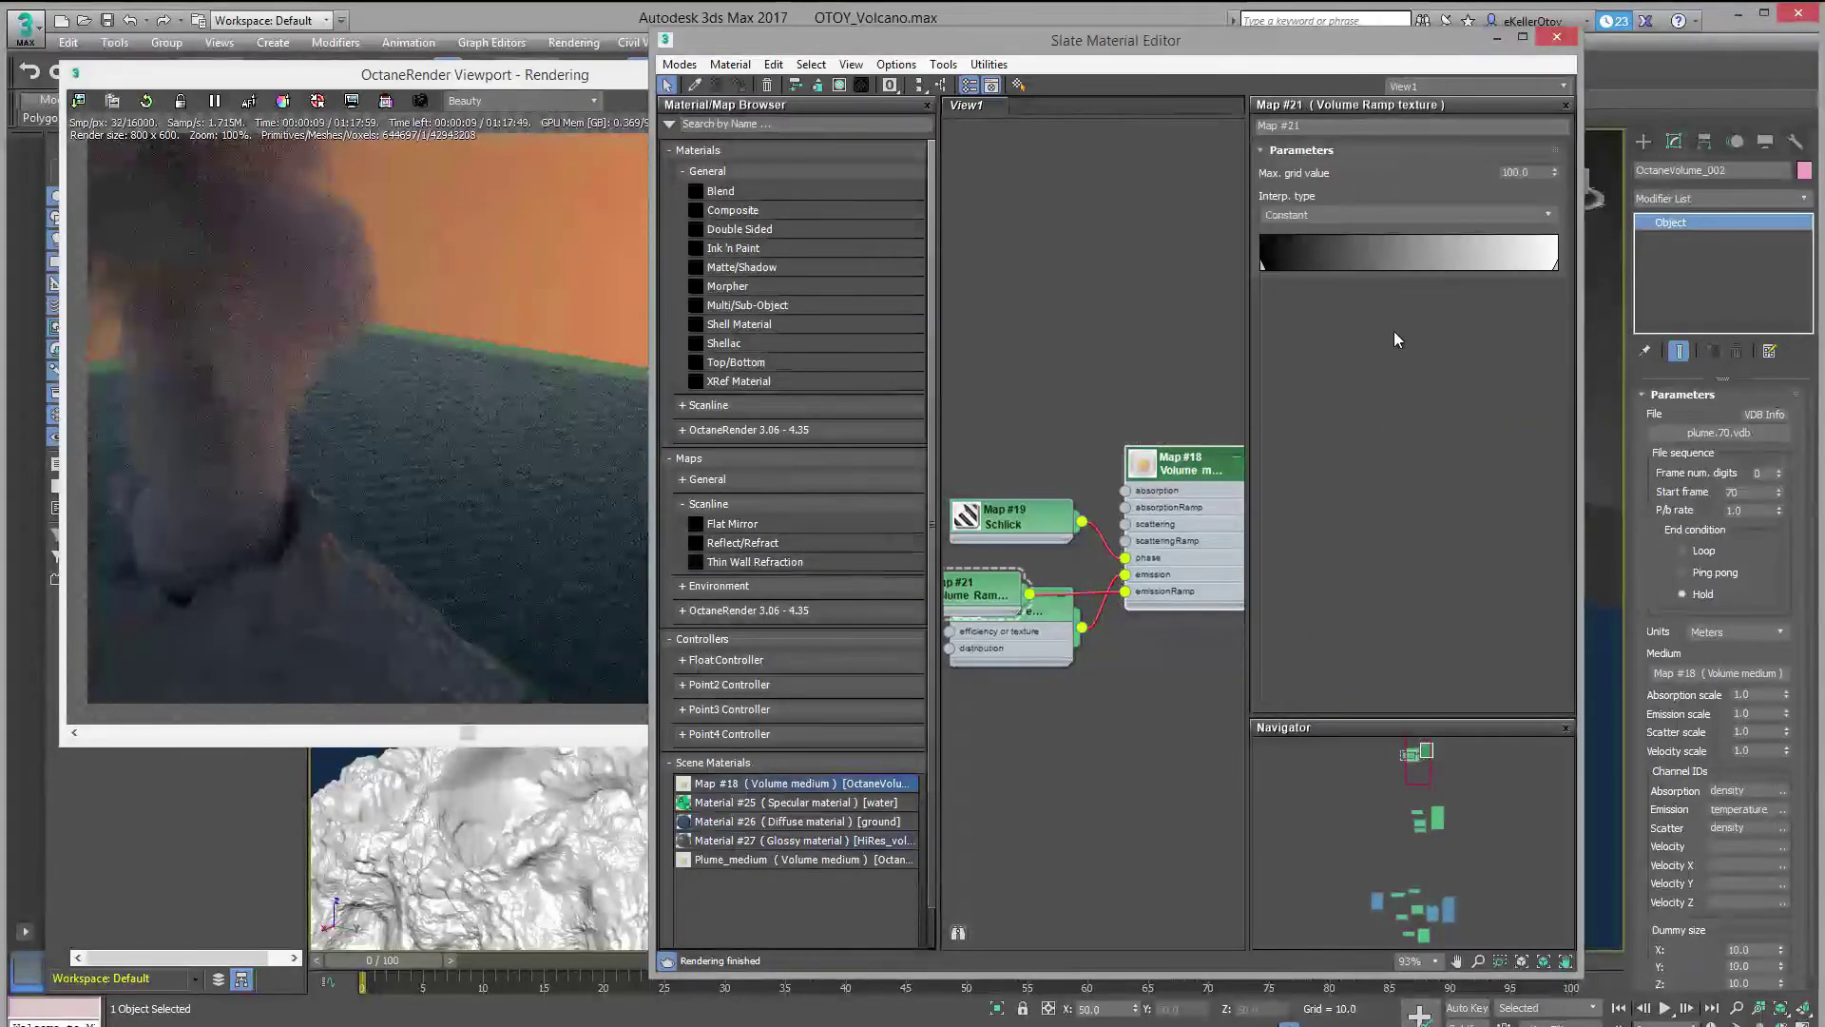
pyautogui.doubleClick(1539, 172)
pyautogui.write('1')
pyautogui.press('Return')
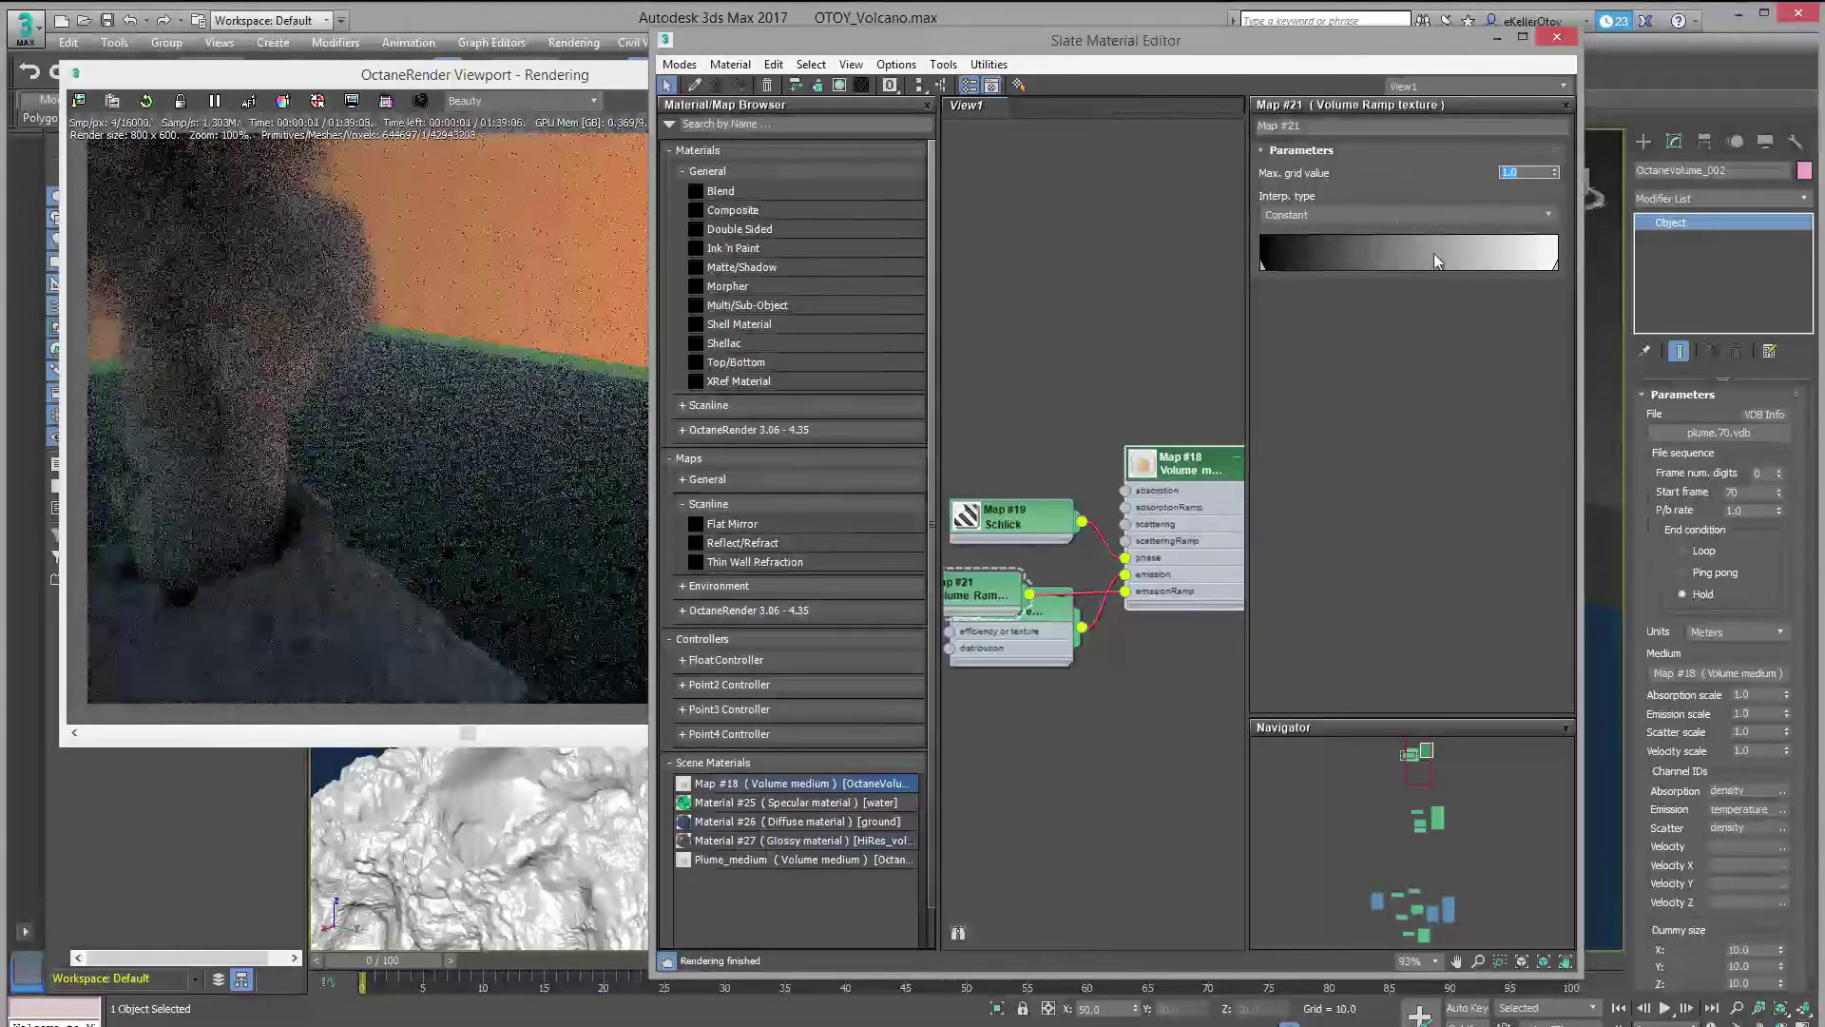
# - Add a marker about four-fifths along the Volume Ramp gradient and color it dark orange
pyautogui.moveTo(1447, 263); pyautogui.dragTo(1383, 265)
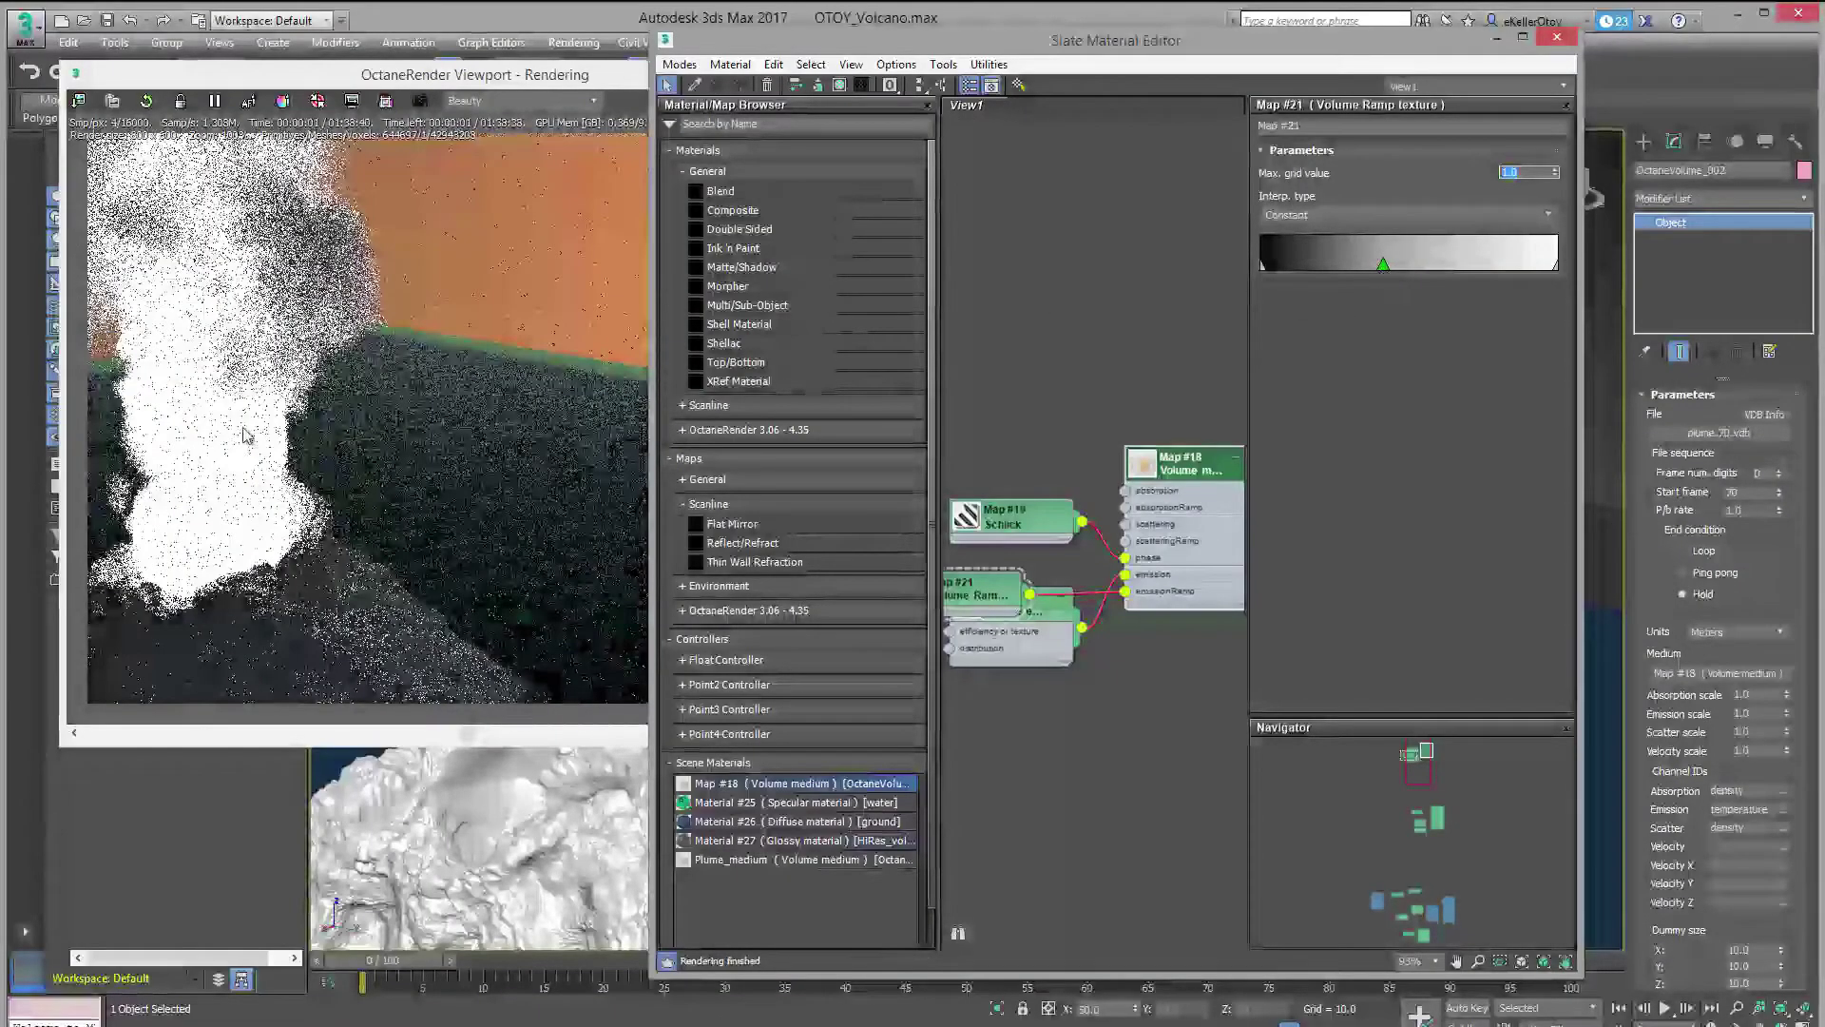
pyautogui.moveTo(1391, 264); pyautogui.dragTo(1500, 265)
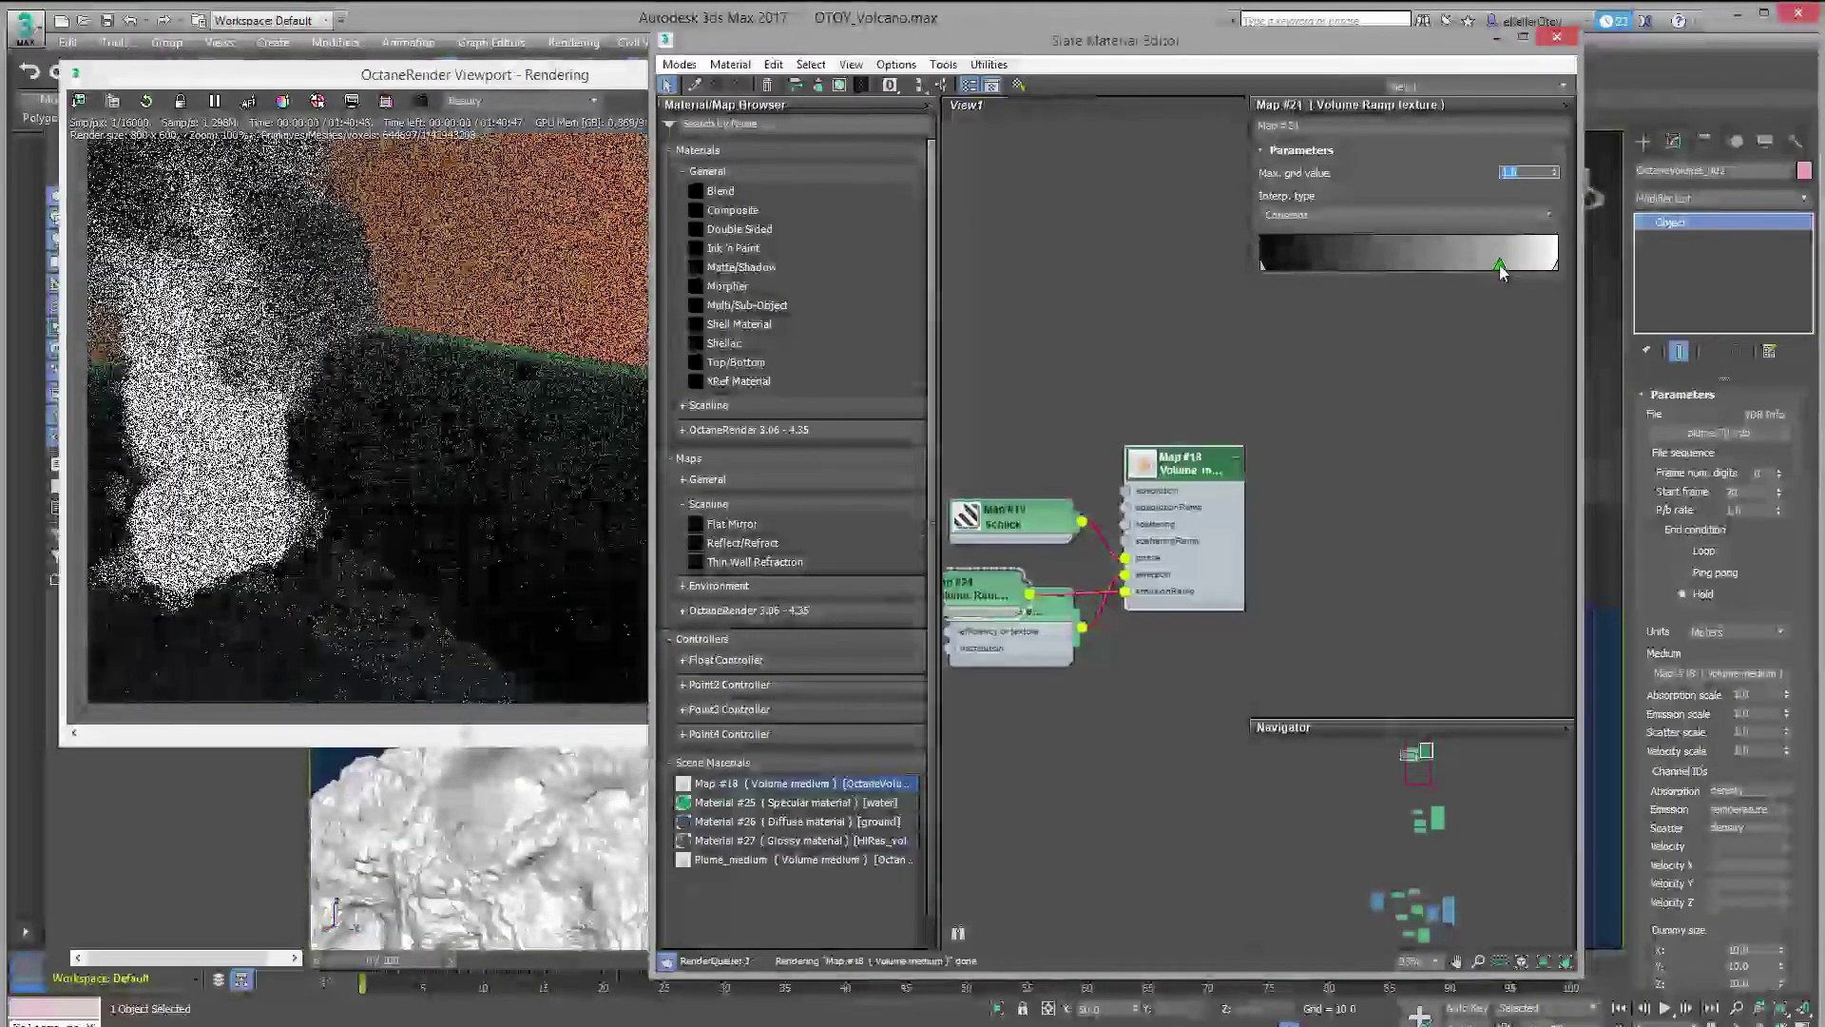
pyautogui.doubleClick(1500, 265)
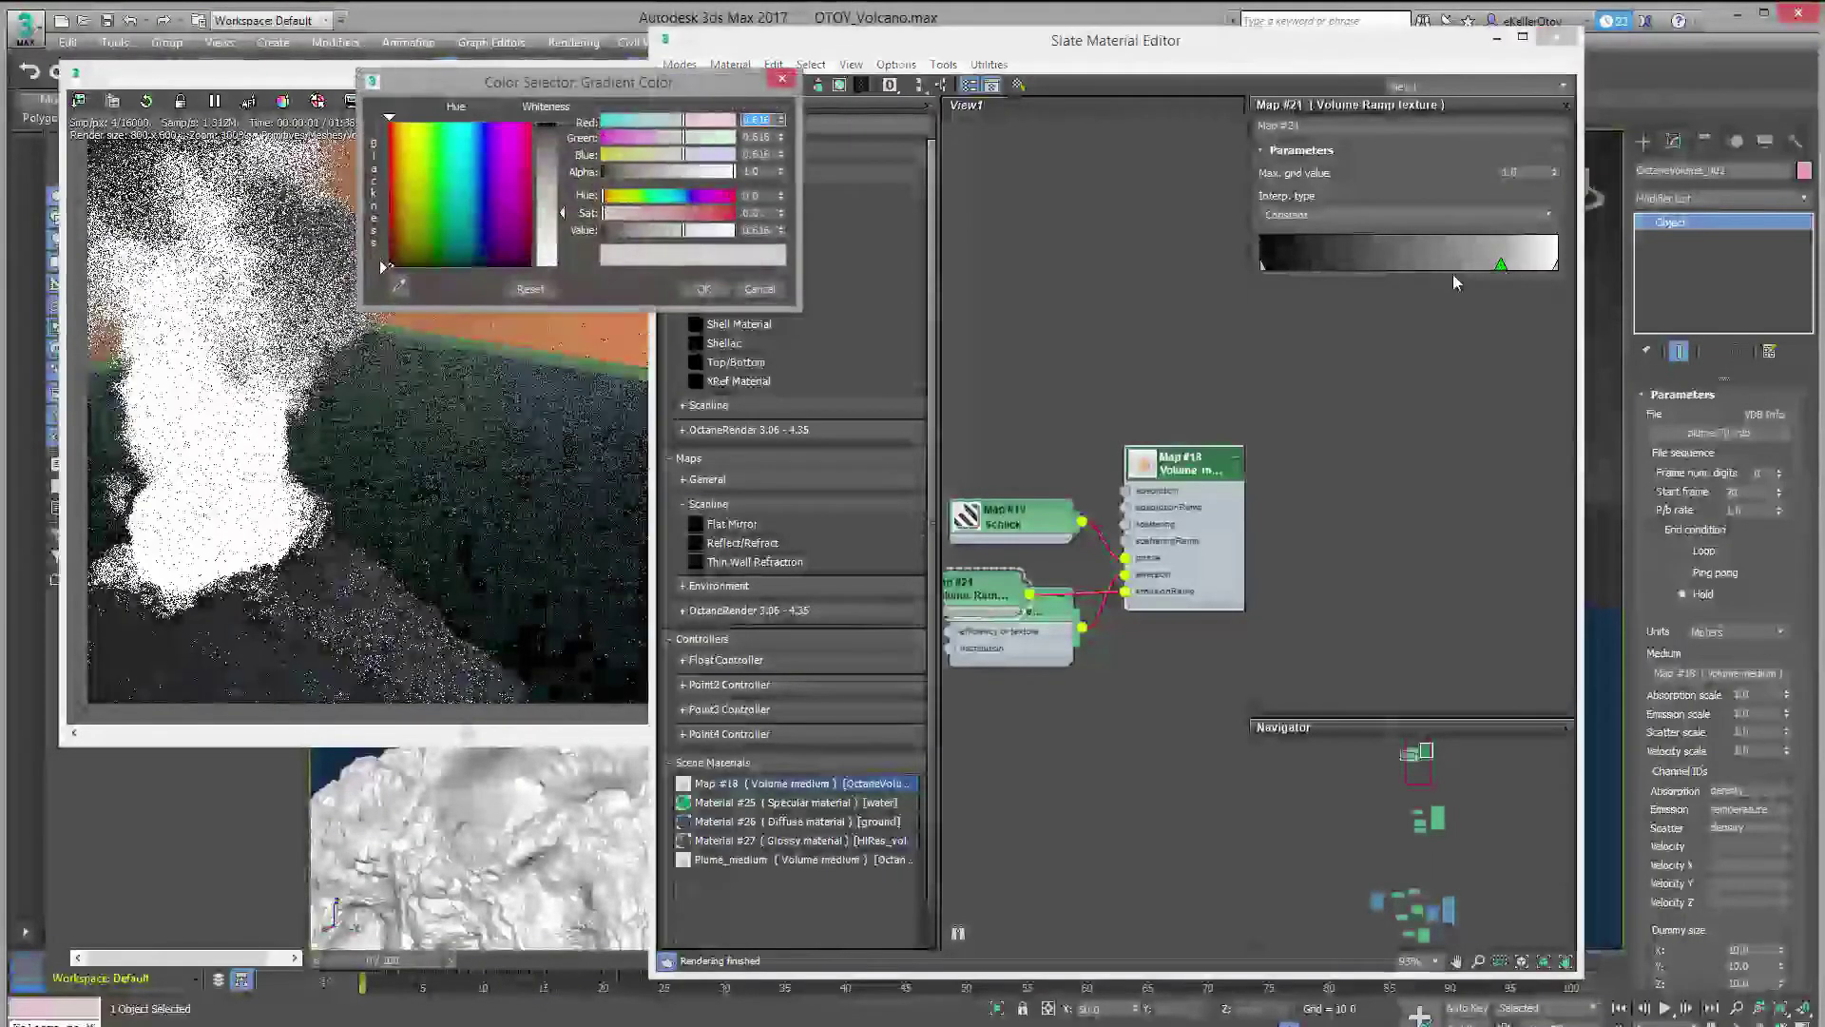
pyautogui.moveTo(699, 215); pyautogui.dragTo(607, 196)
pyautogui.click(611, 121)
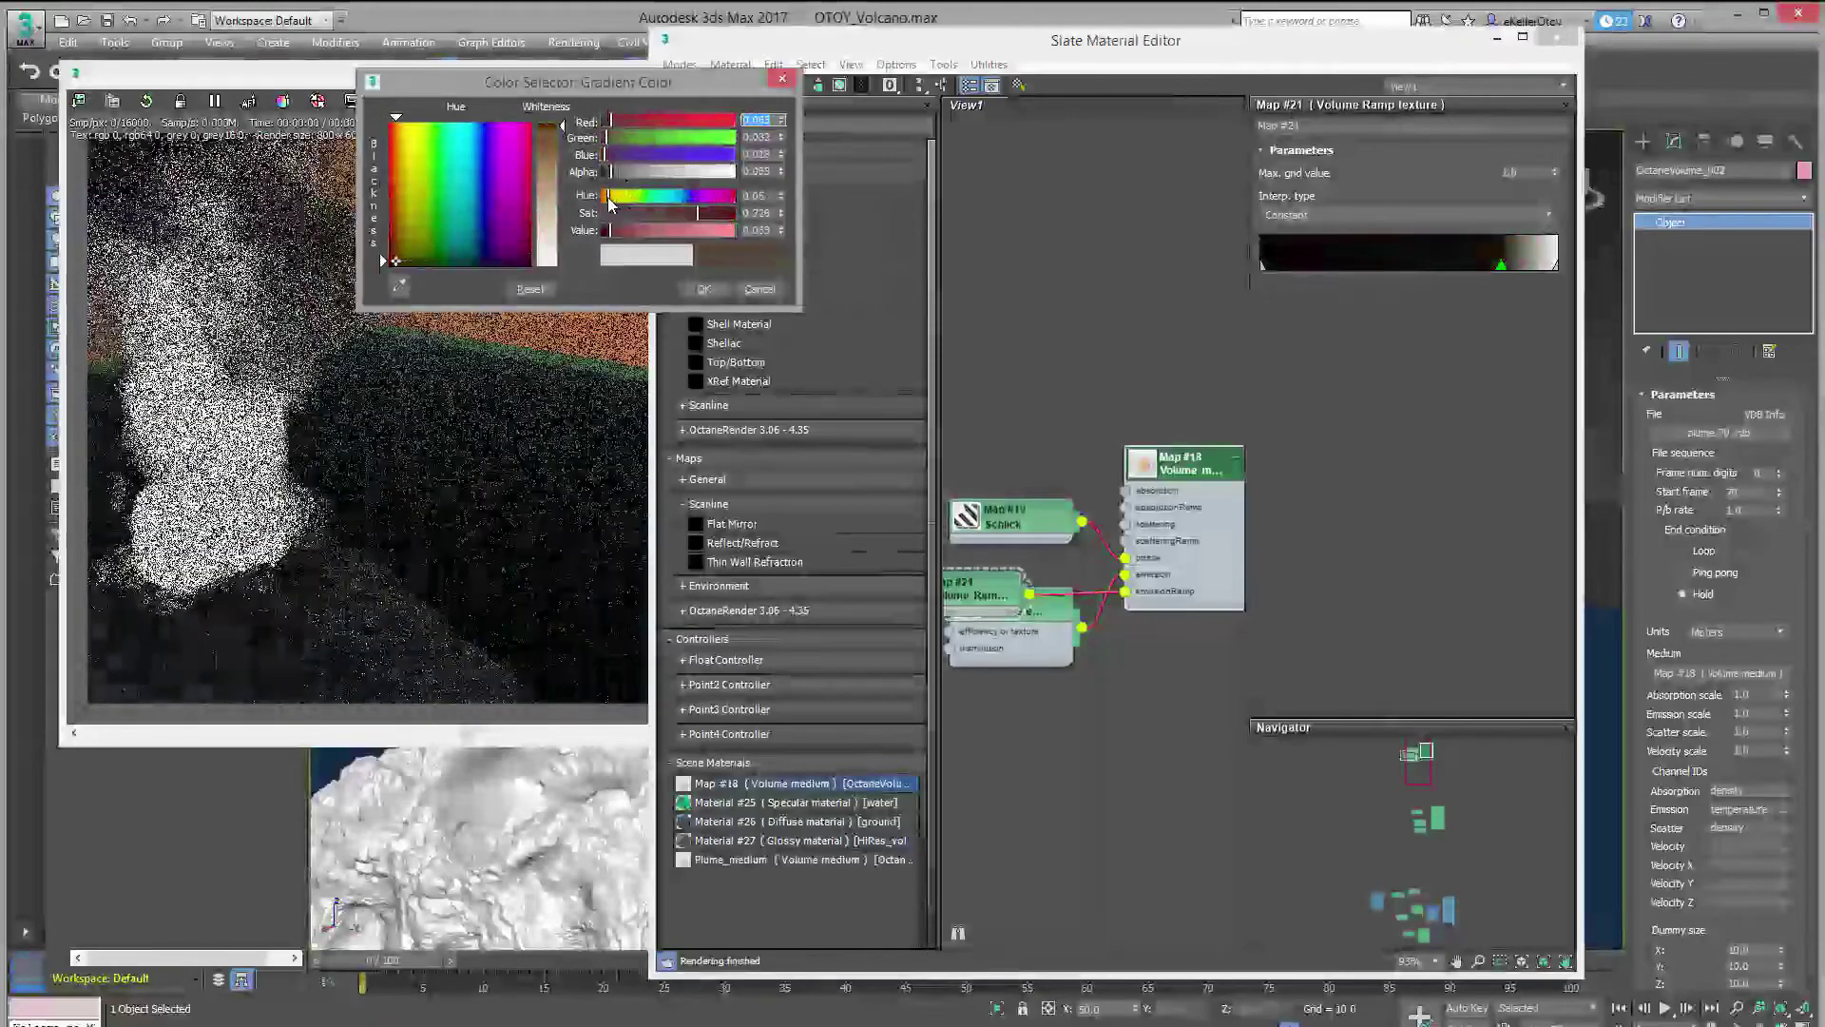
pyautogui.click(846, 310)
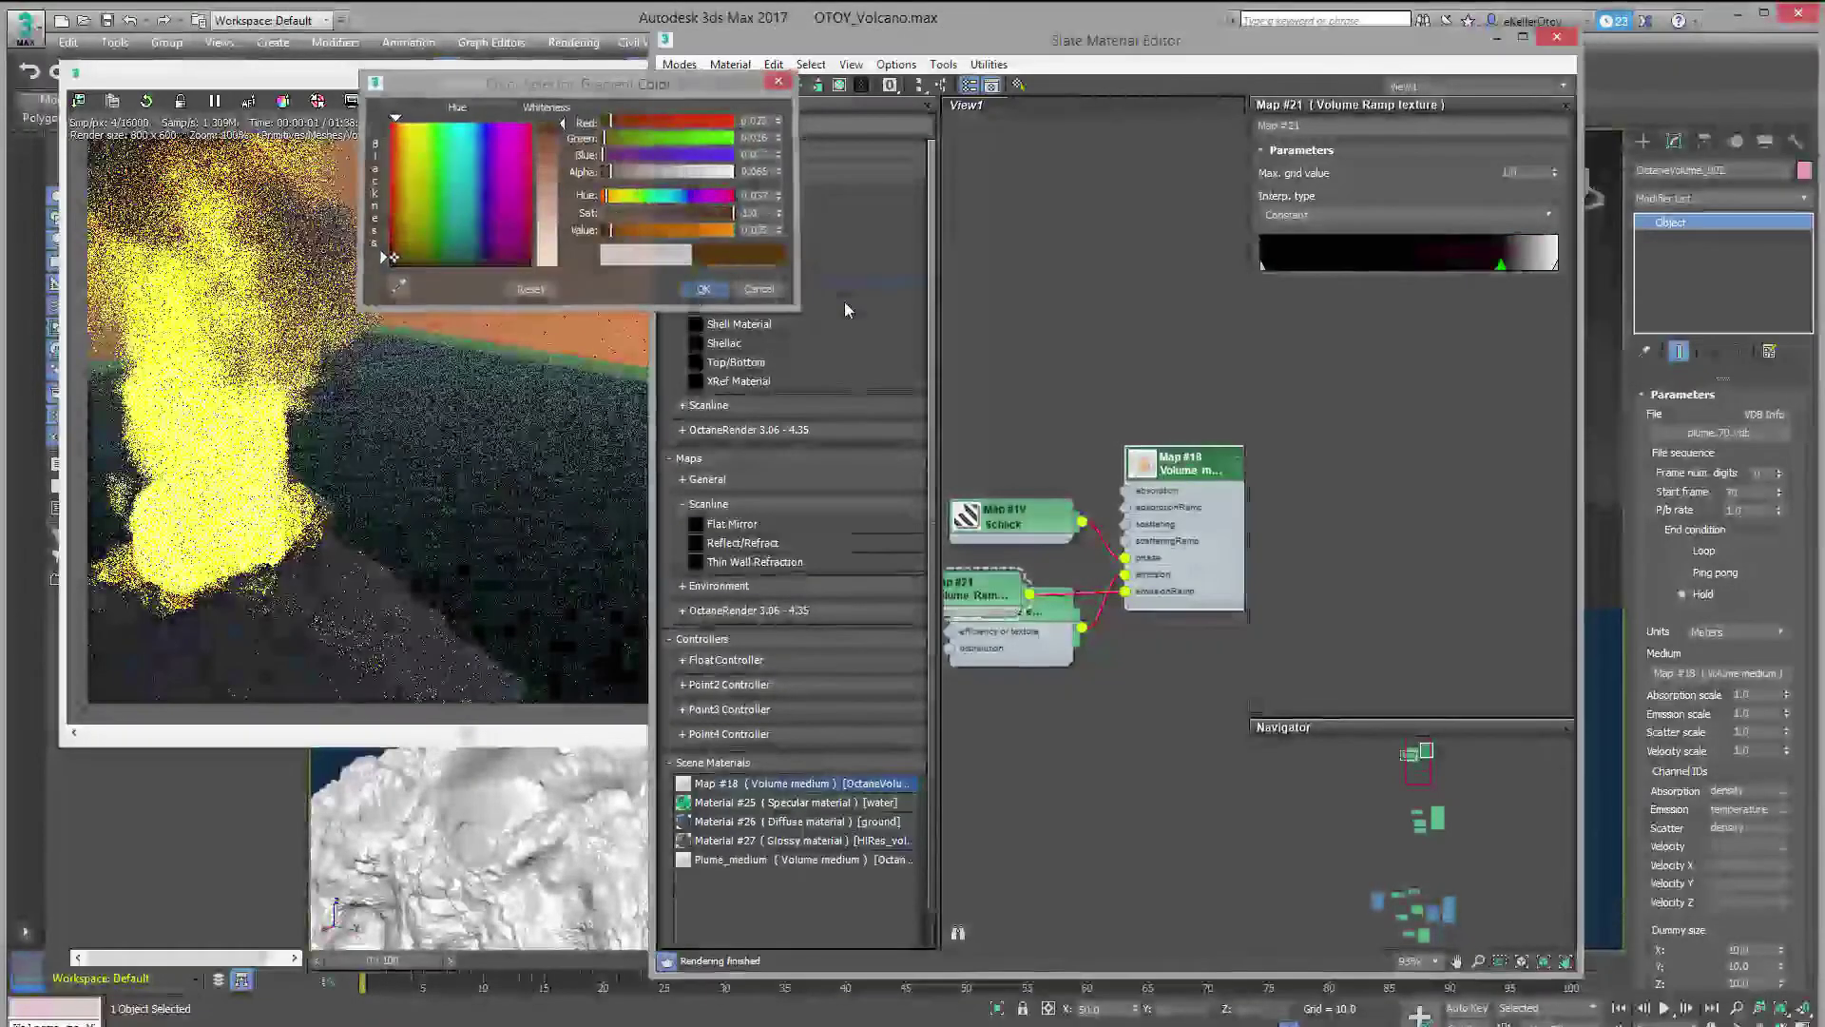
# - Darken the Volume Ramp's end marker and place gradient markers at about 78% and 90% along the ramp
pyautogui.doubleClick(1555, 270)
pyautogui.moveTo(540, 225); pyautogui.dragTo(544, 263)
pyautogui.click(703, 289)
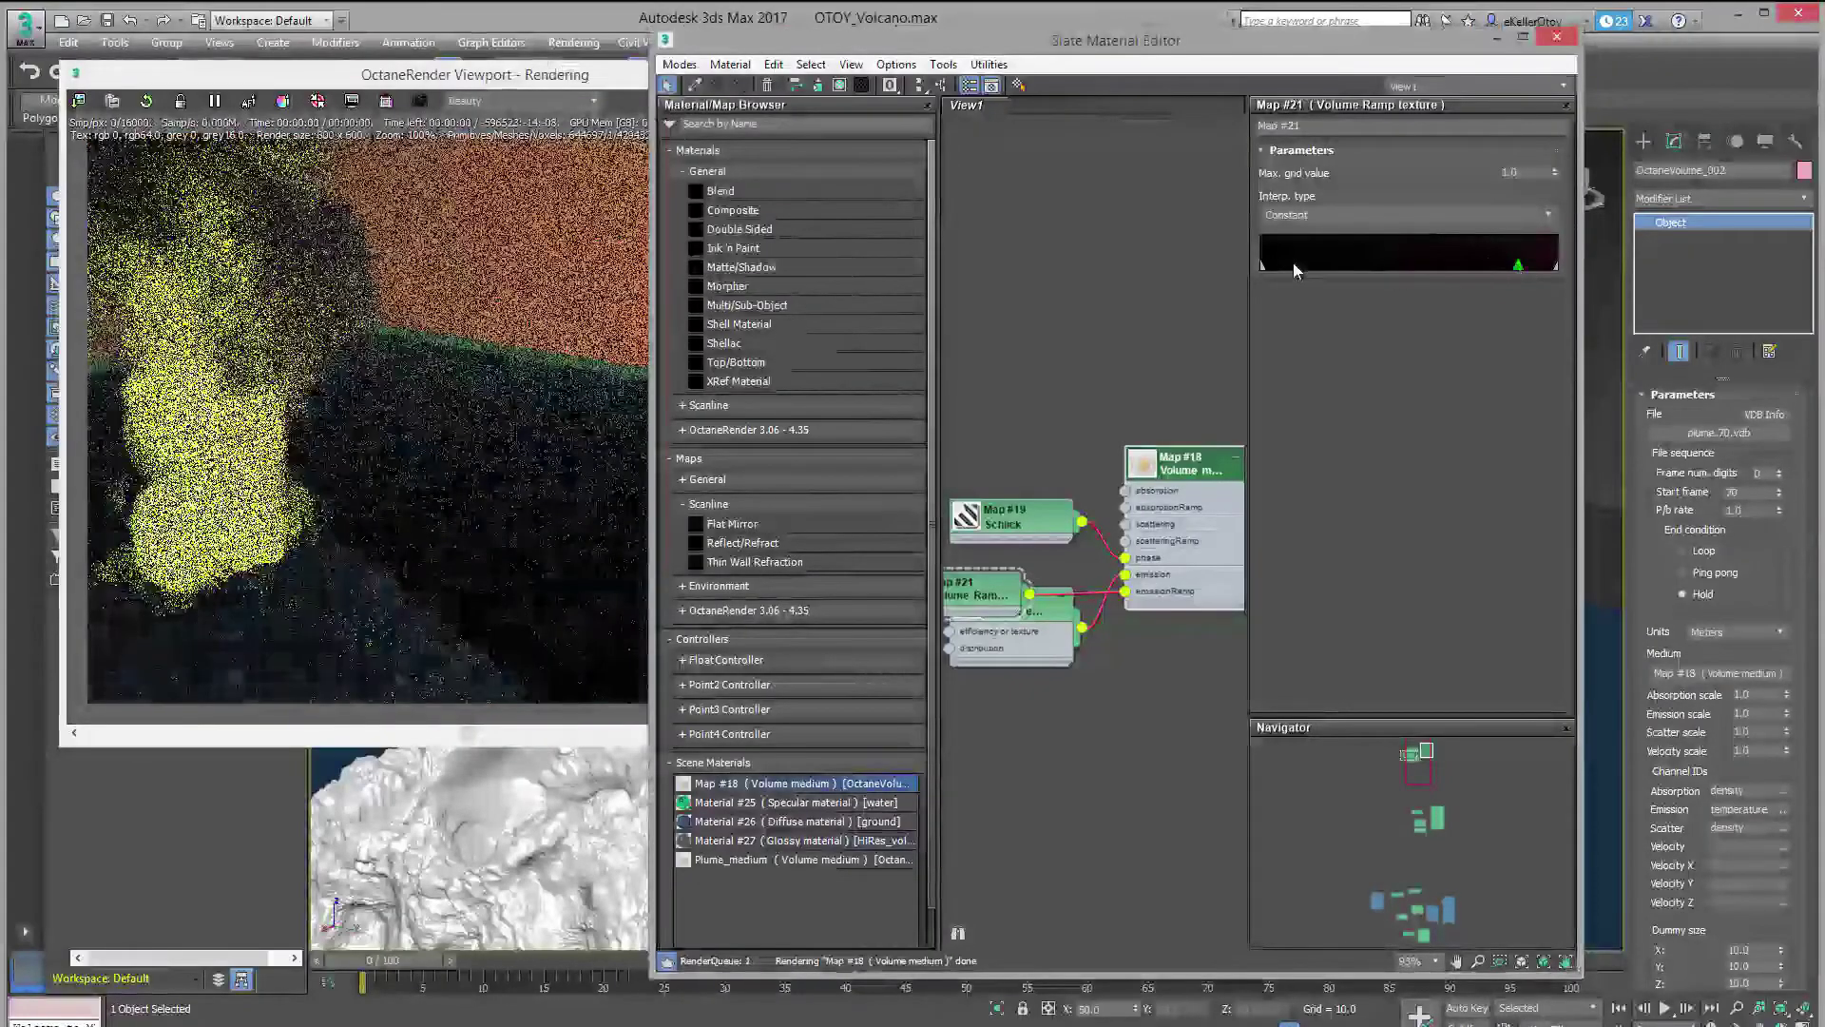
pyautogui.moveTo(1295, 262); pyautogui.dragTo(1529, 270)
pyautogui.click(1486, 265)
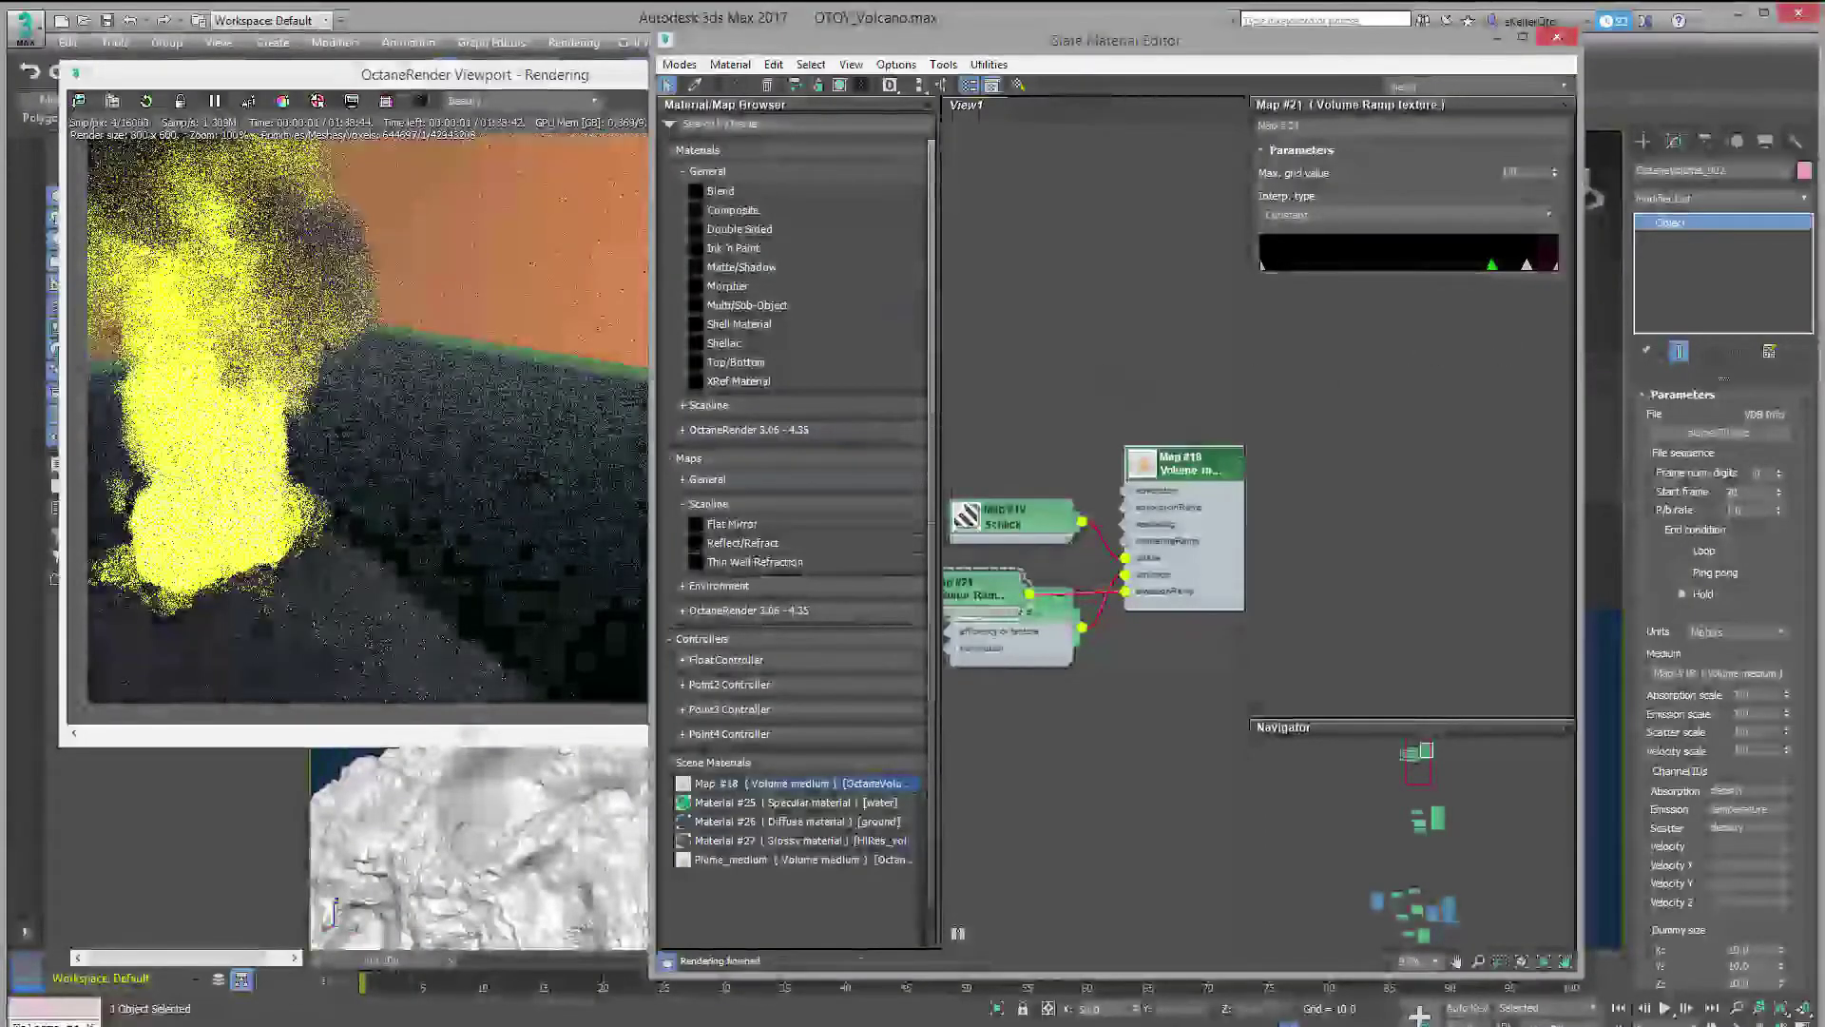
# - Raise the Volume Ramp's maximum grid value to 10 and on to 20, and check the gradient marker's color
pyautogui.click(1517, 172)
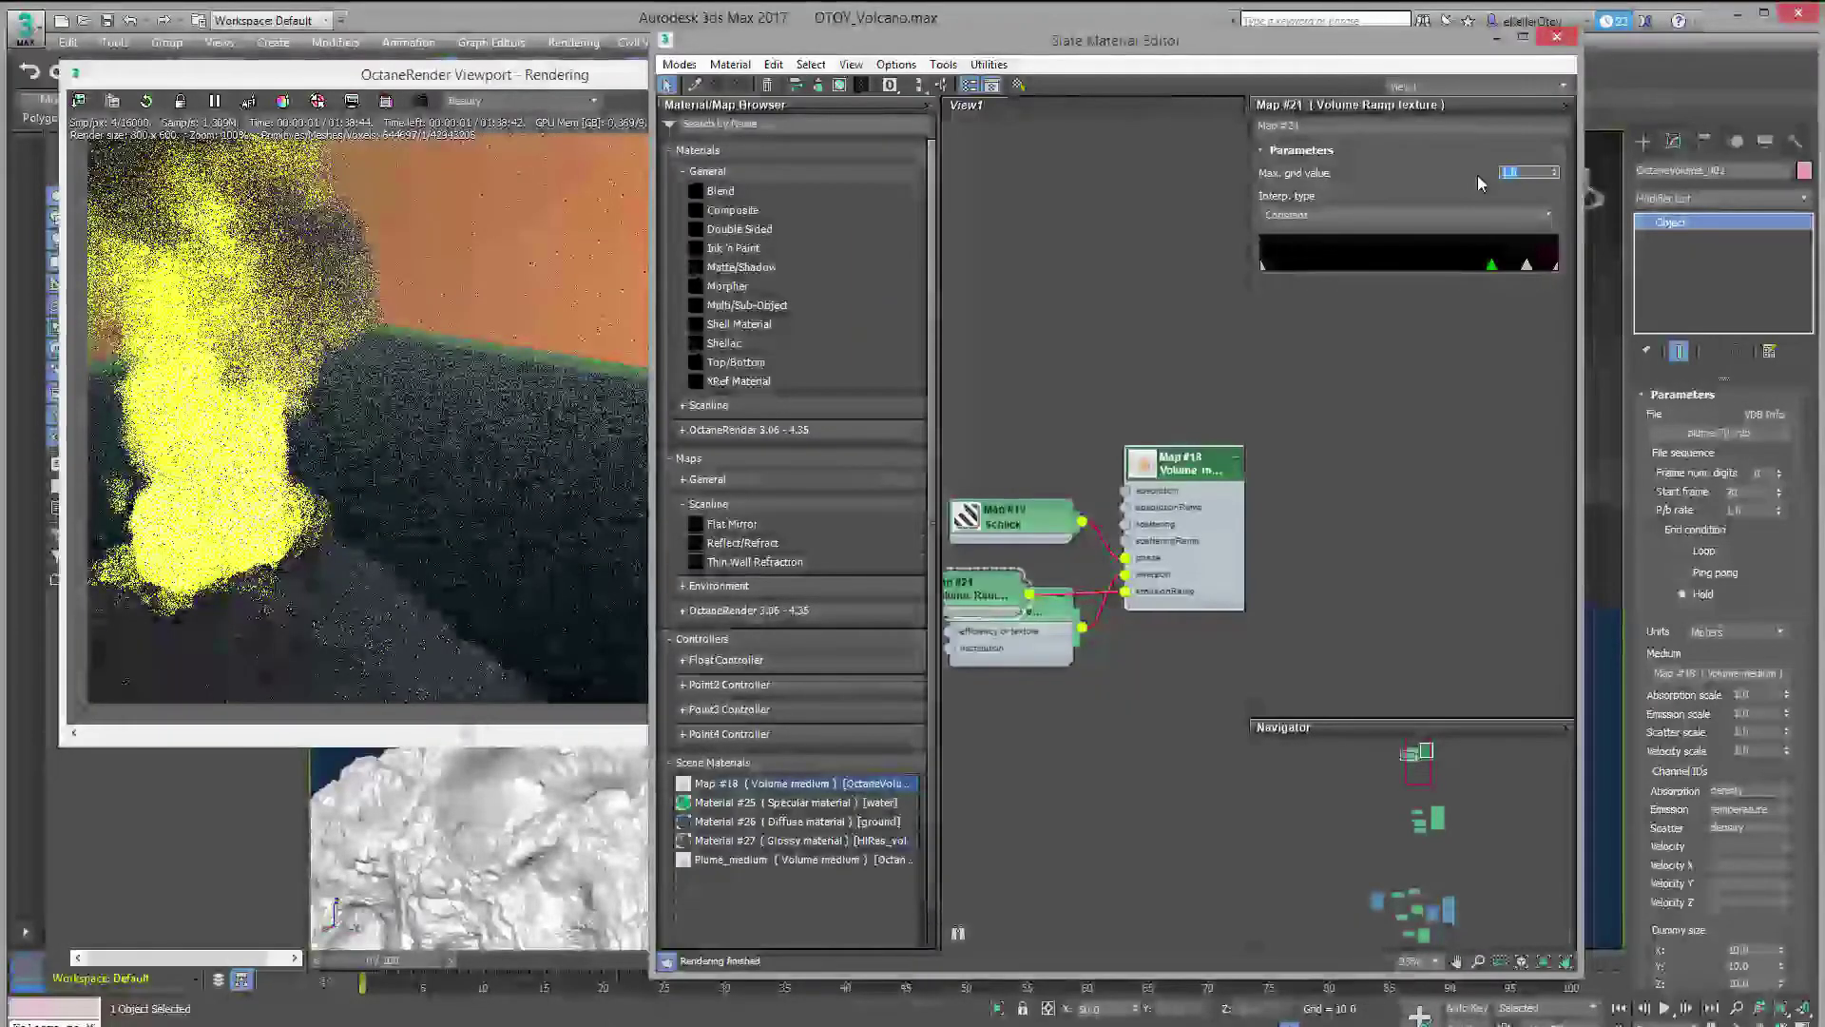
pyautogui.write('10')
pyautogui.press('Return')
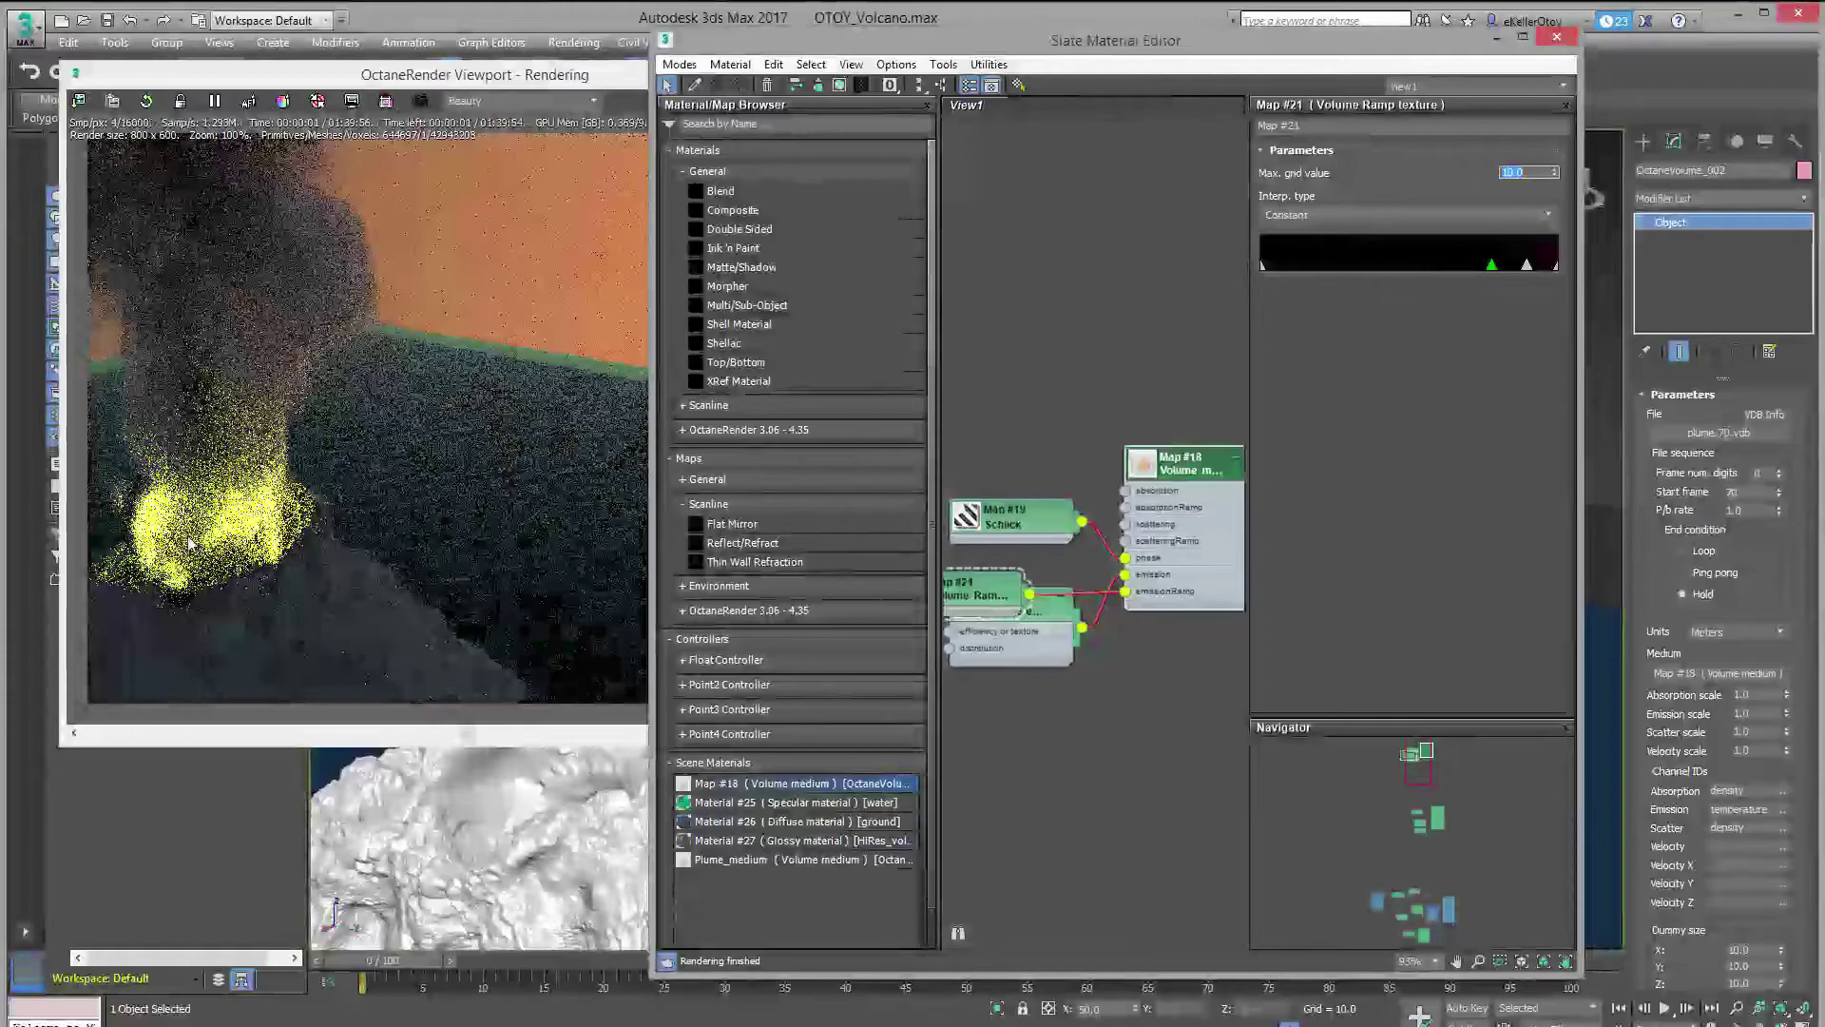
pyautogui.doubleClick(1492, 263)
pyautogui.click(715, 295)
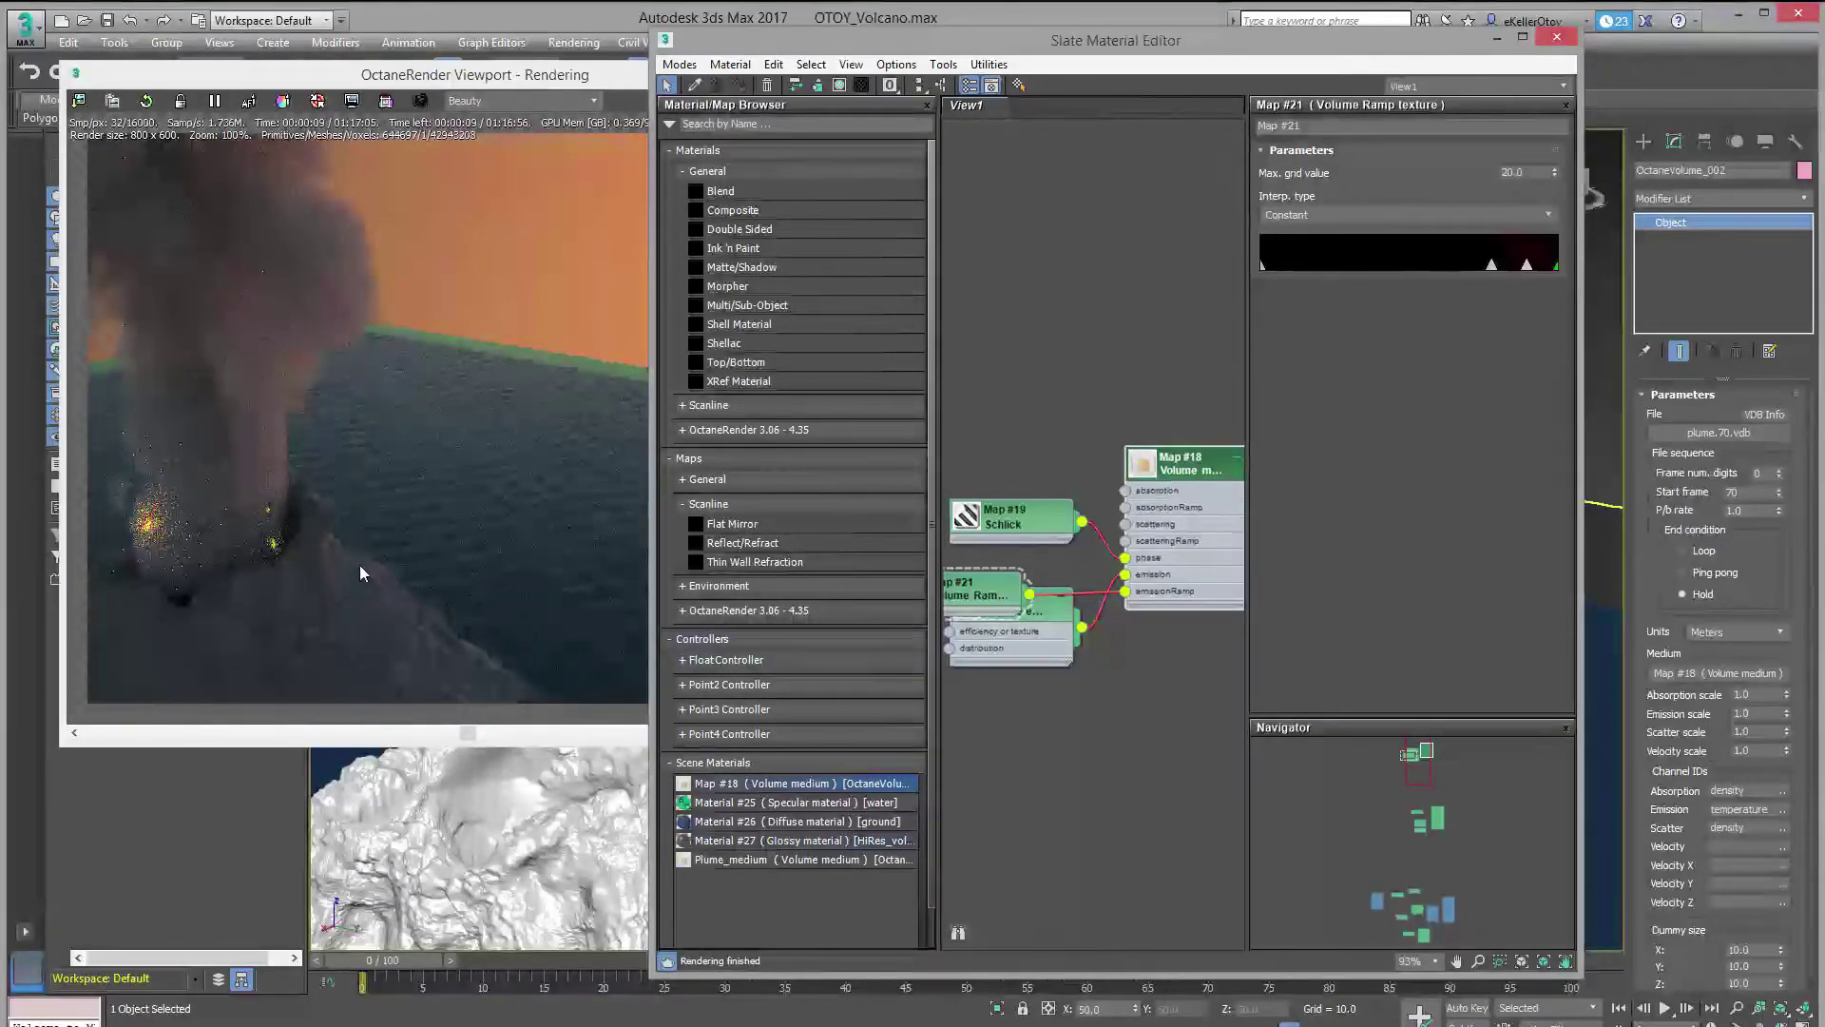
# - Try an emission scale of 0.5 on the plume volume and restore it to 1.0
pyautogui.click(1776, 727)
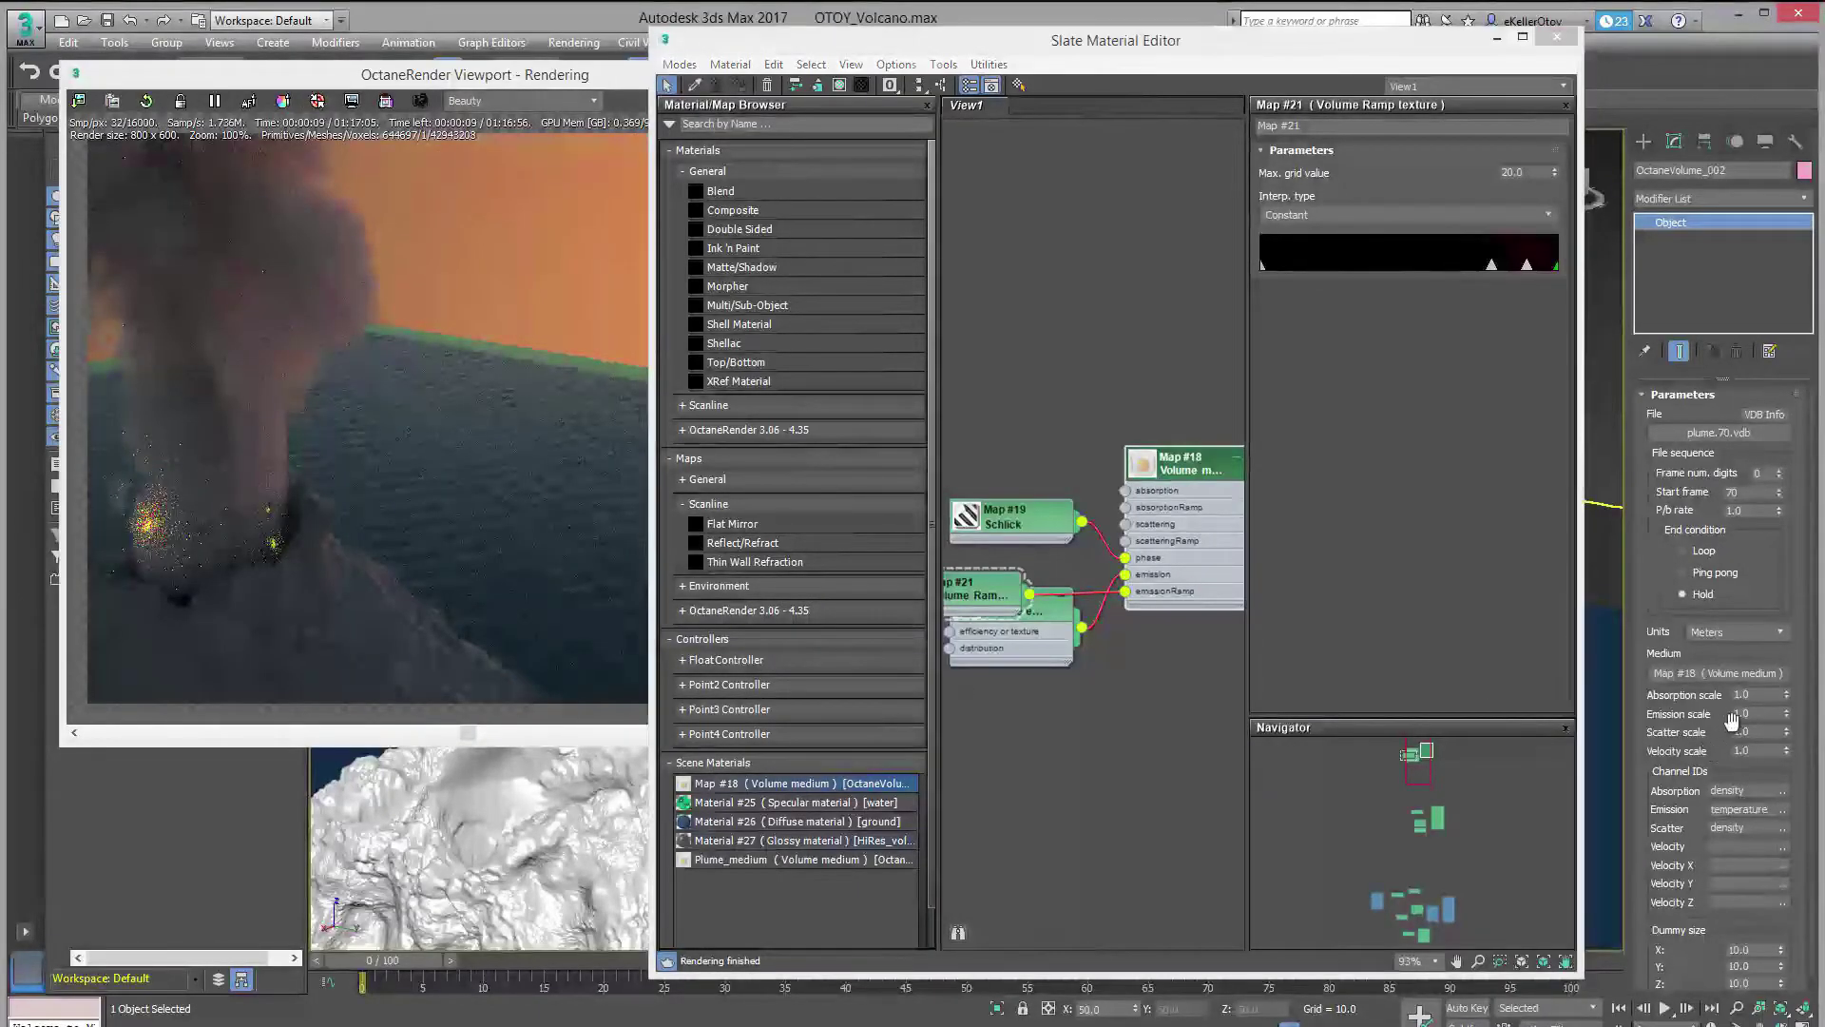
pyautogui.doubleClick(1765, 711)
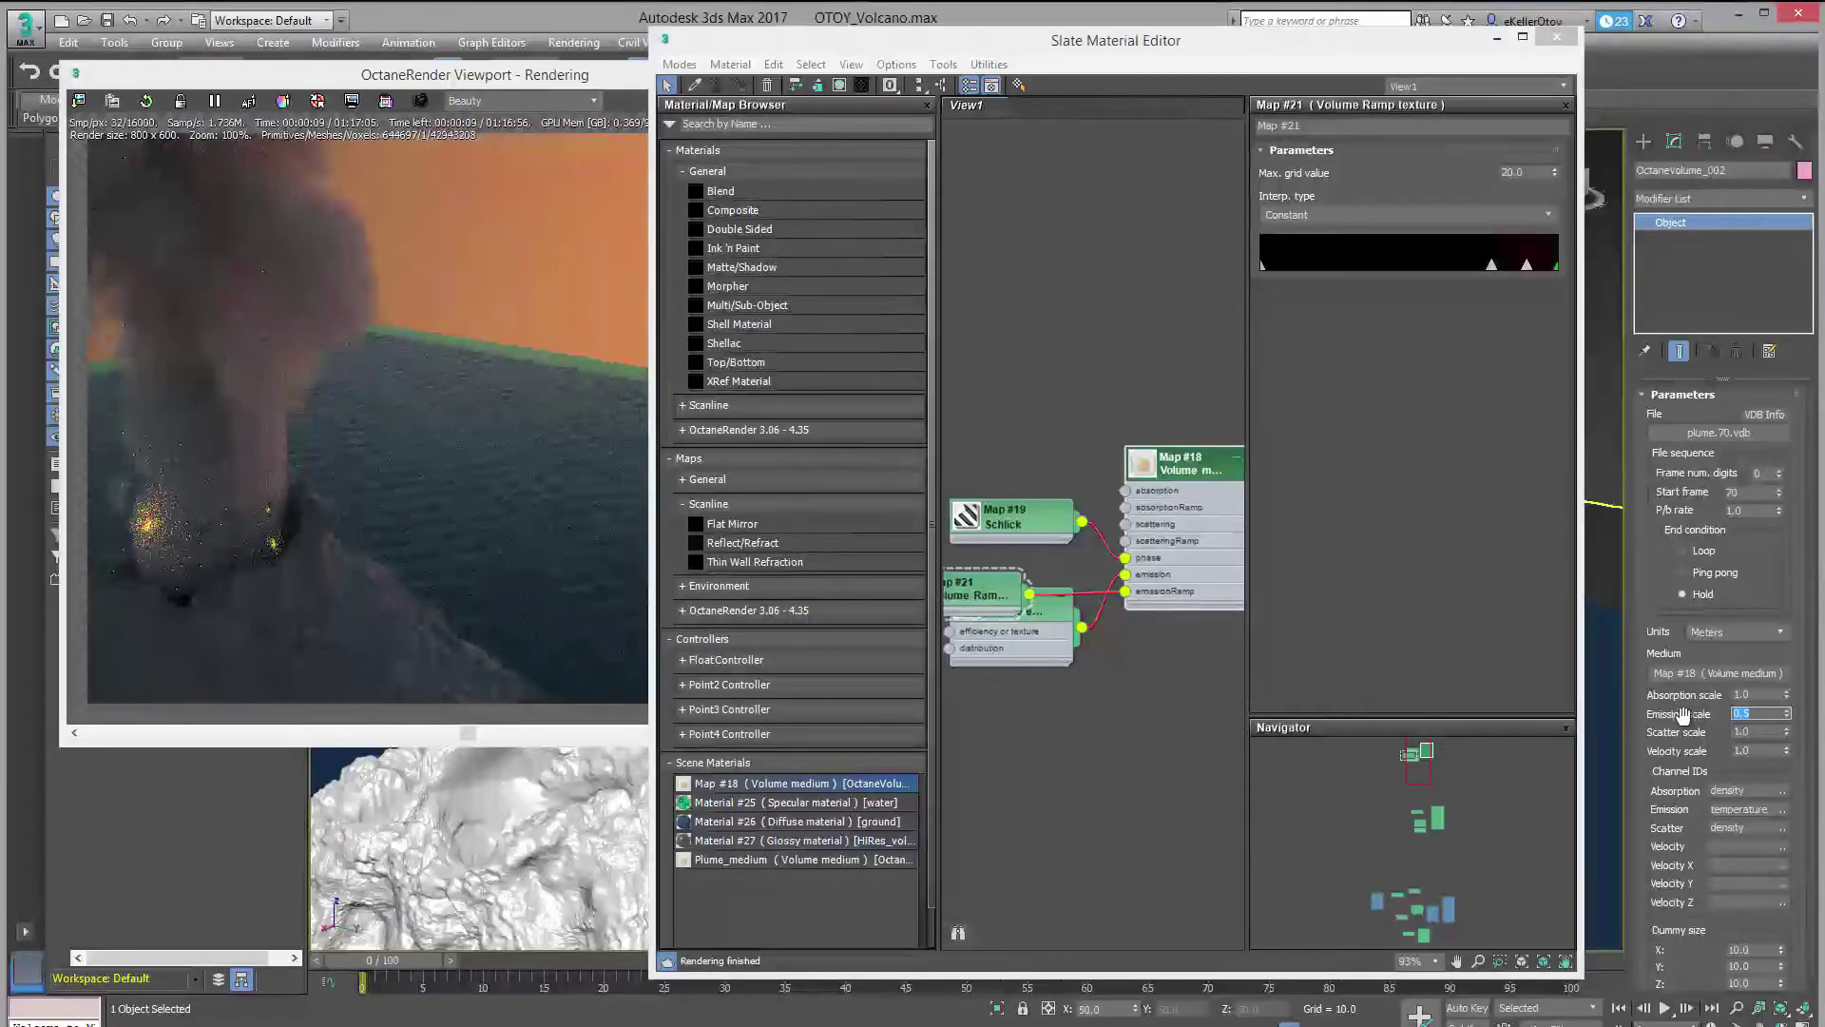
pyautogui.press('Return')
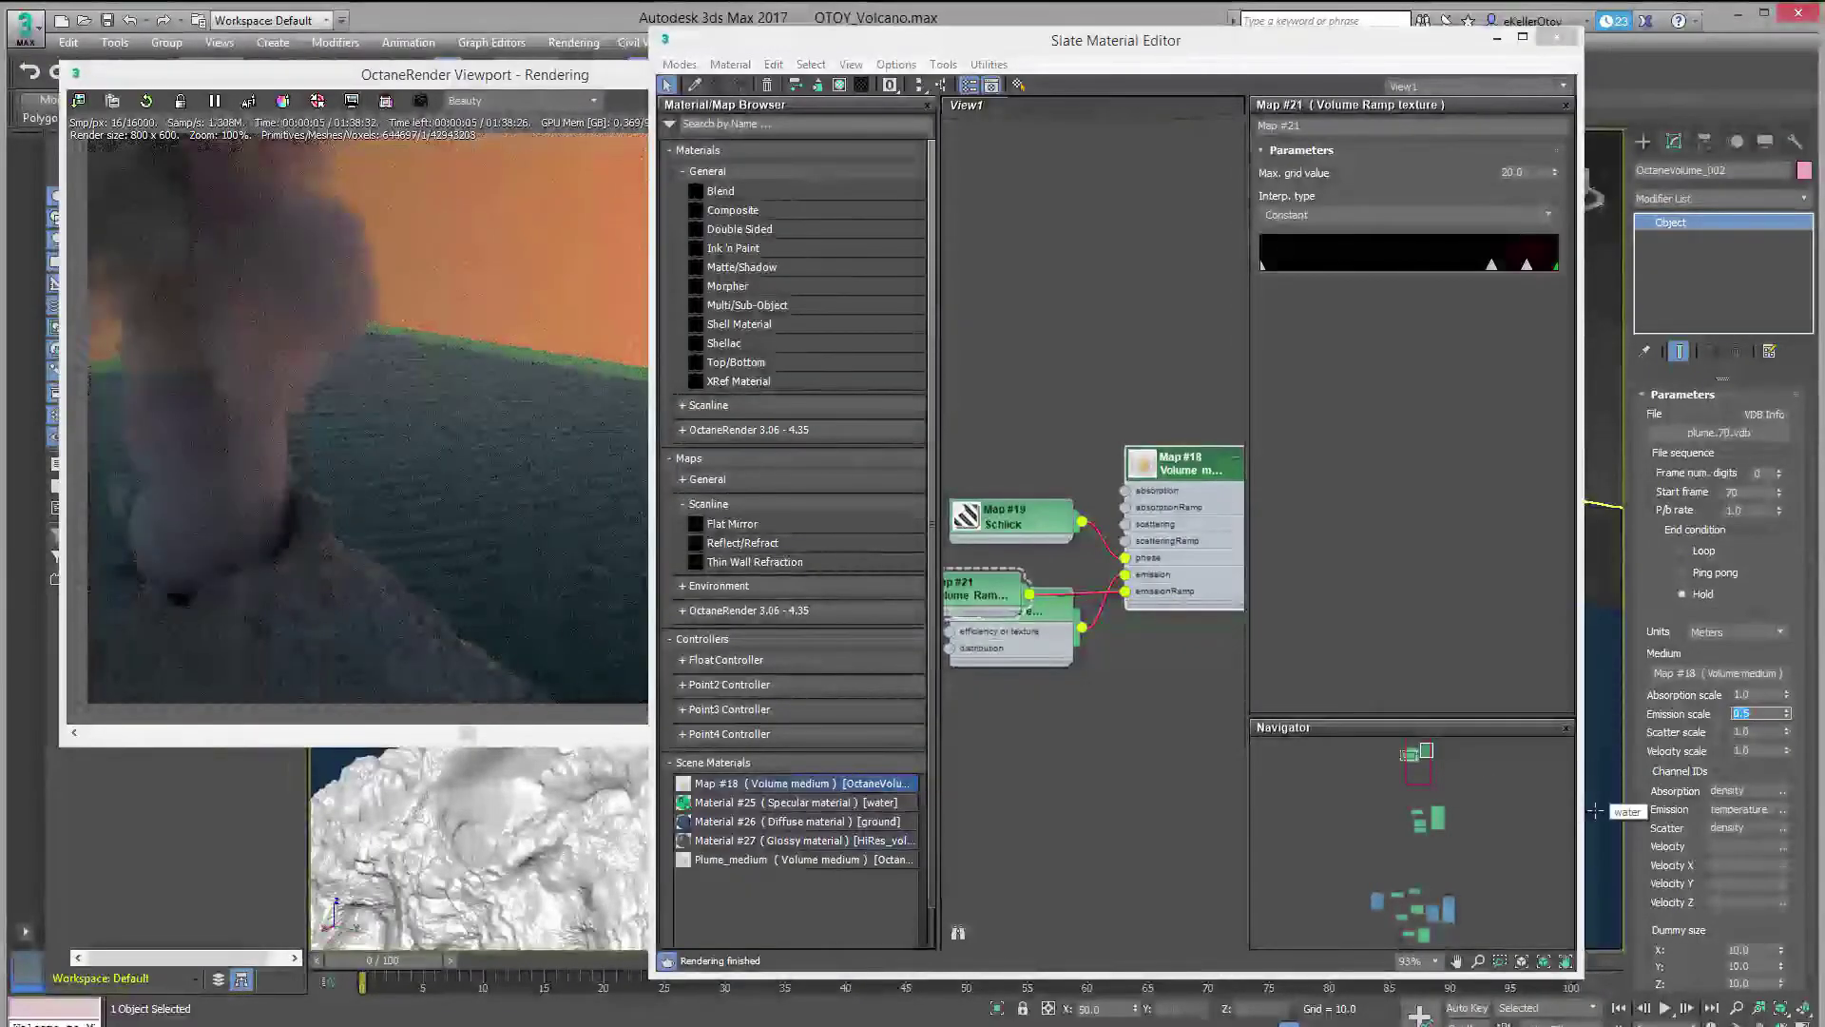
pyautogui.write('1')
pyautogui.press('Return')
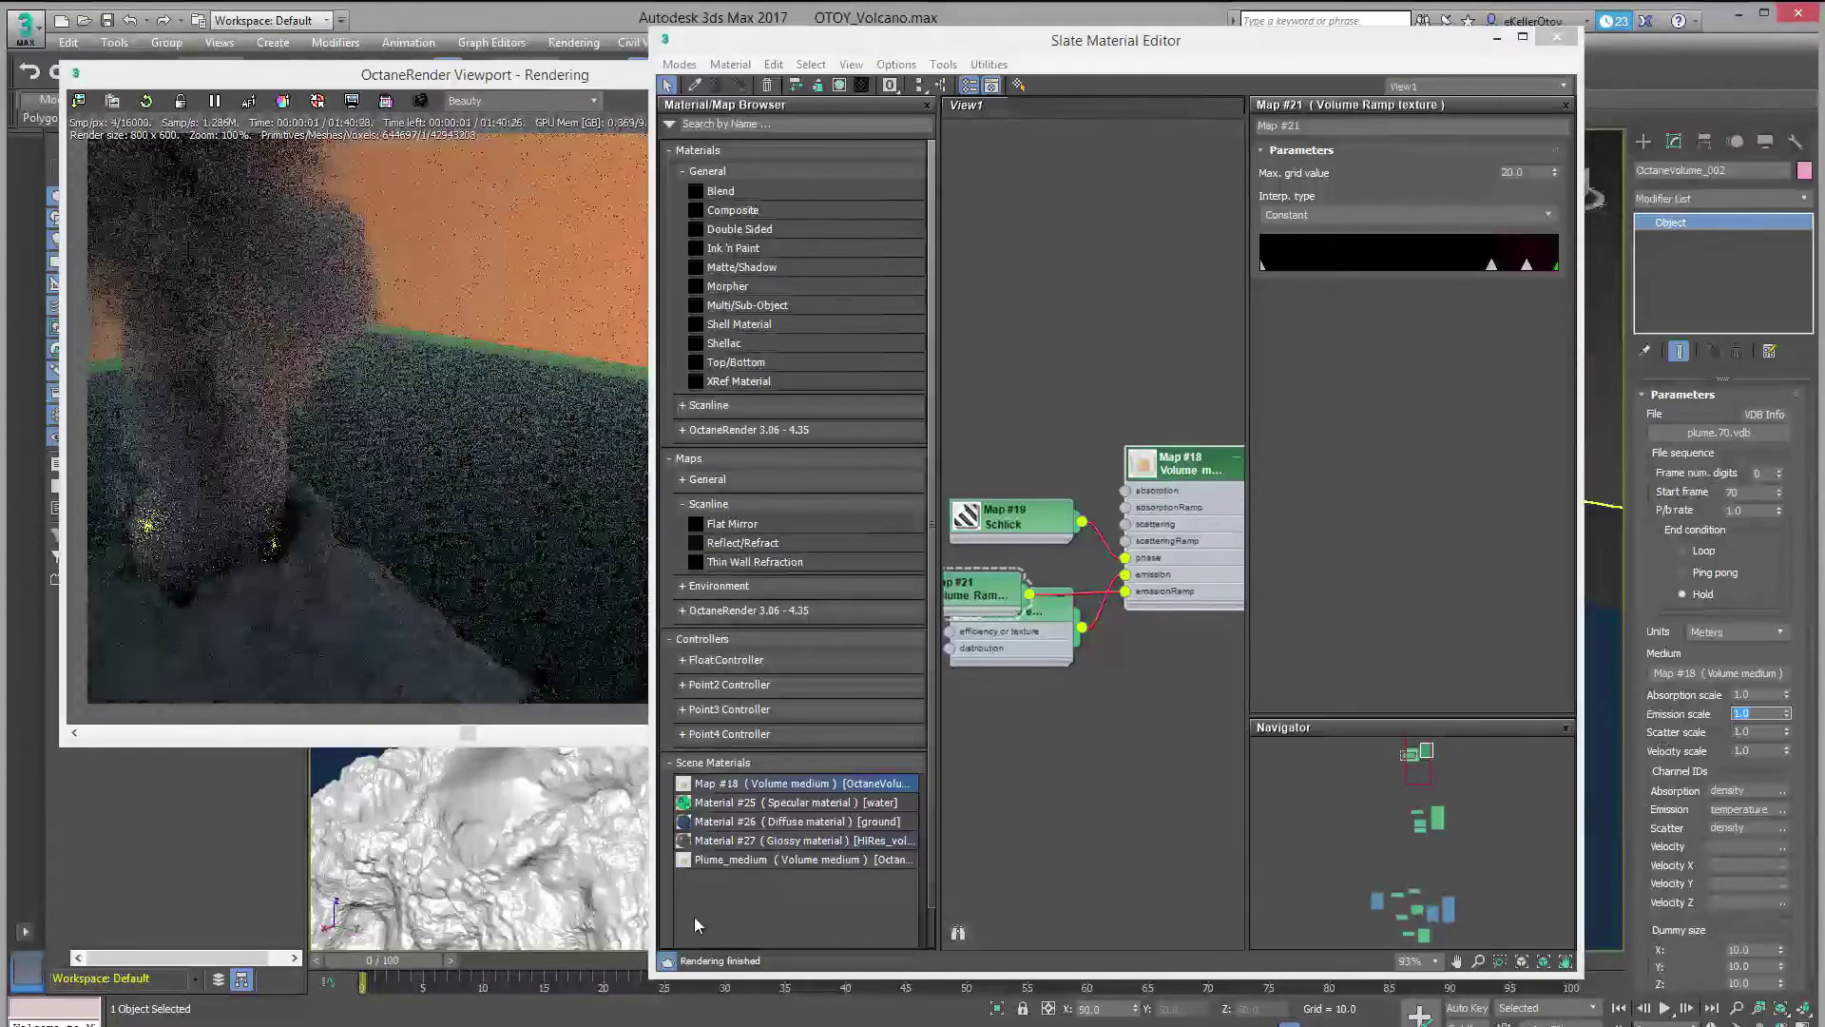
# - Replace the volume's medium with the existing Plume_medium from the scene materials and set the emission scale to 0.1
pyautogui.click(1728, 675)
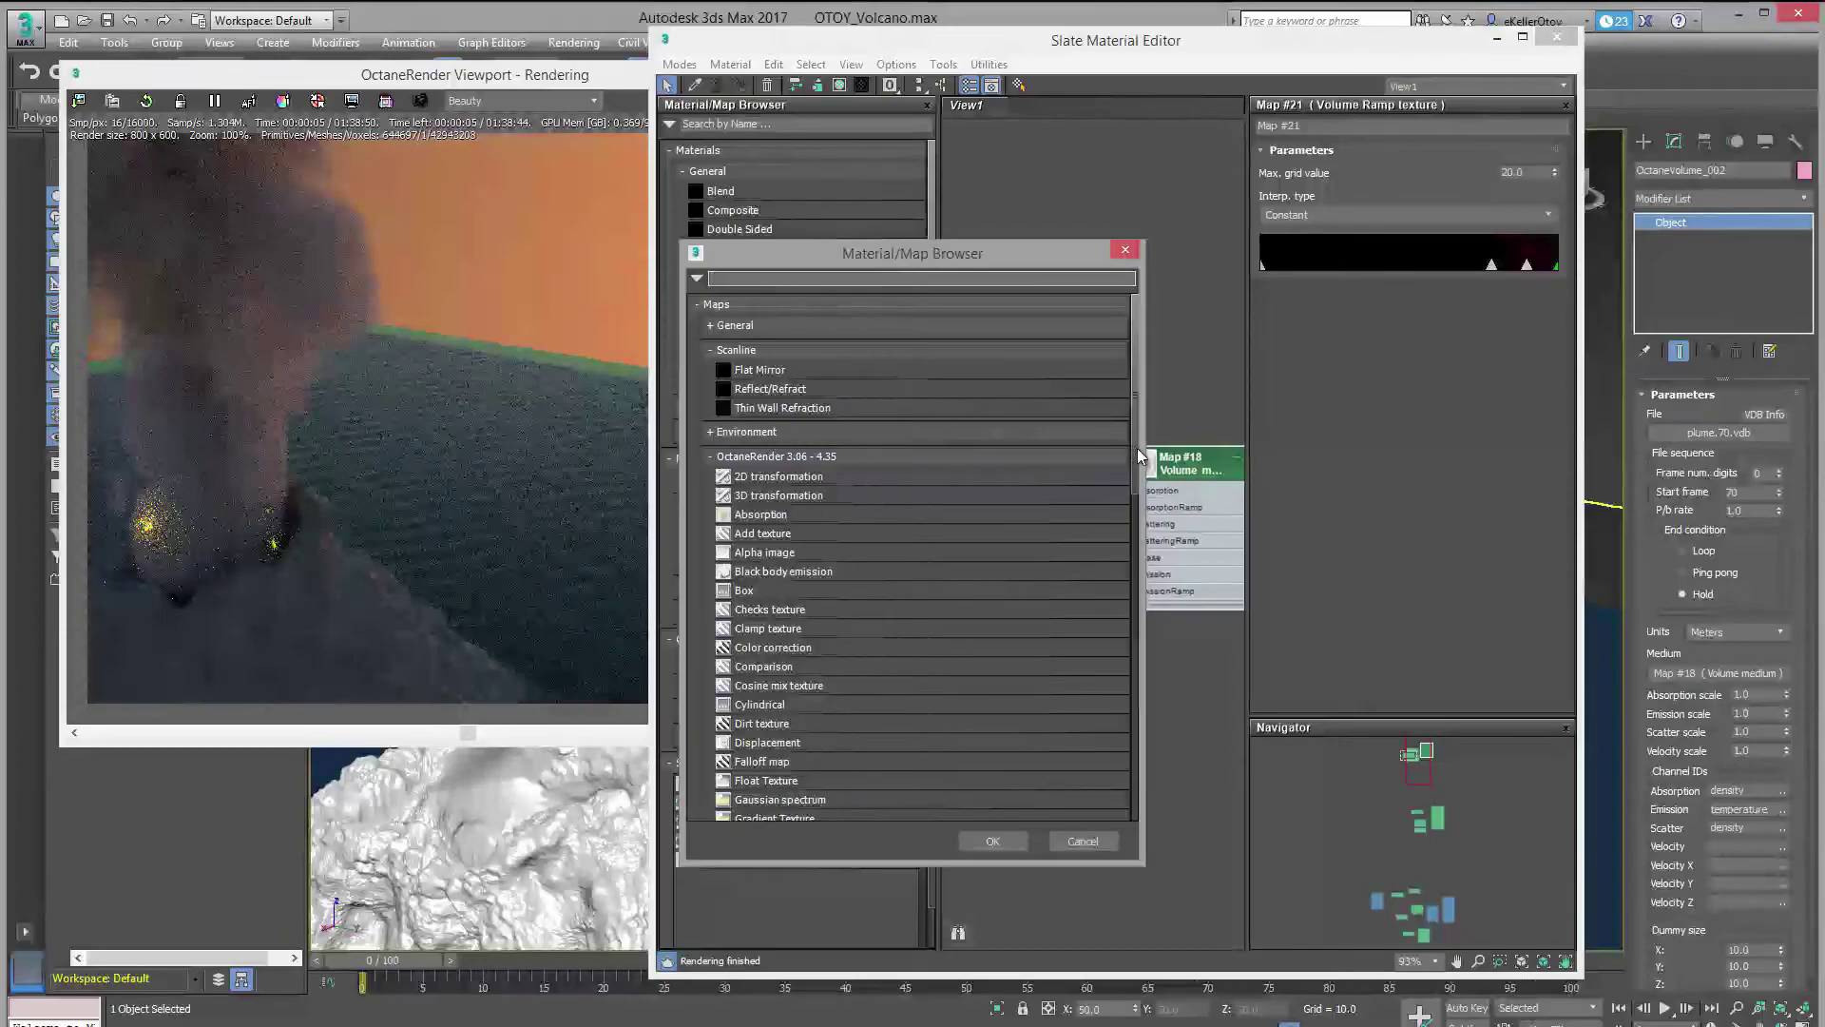
pyautogui.moveTo(1136, 449); pyautogui.dragTo(1127, 849)
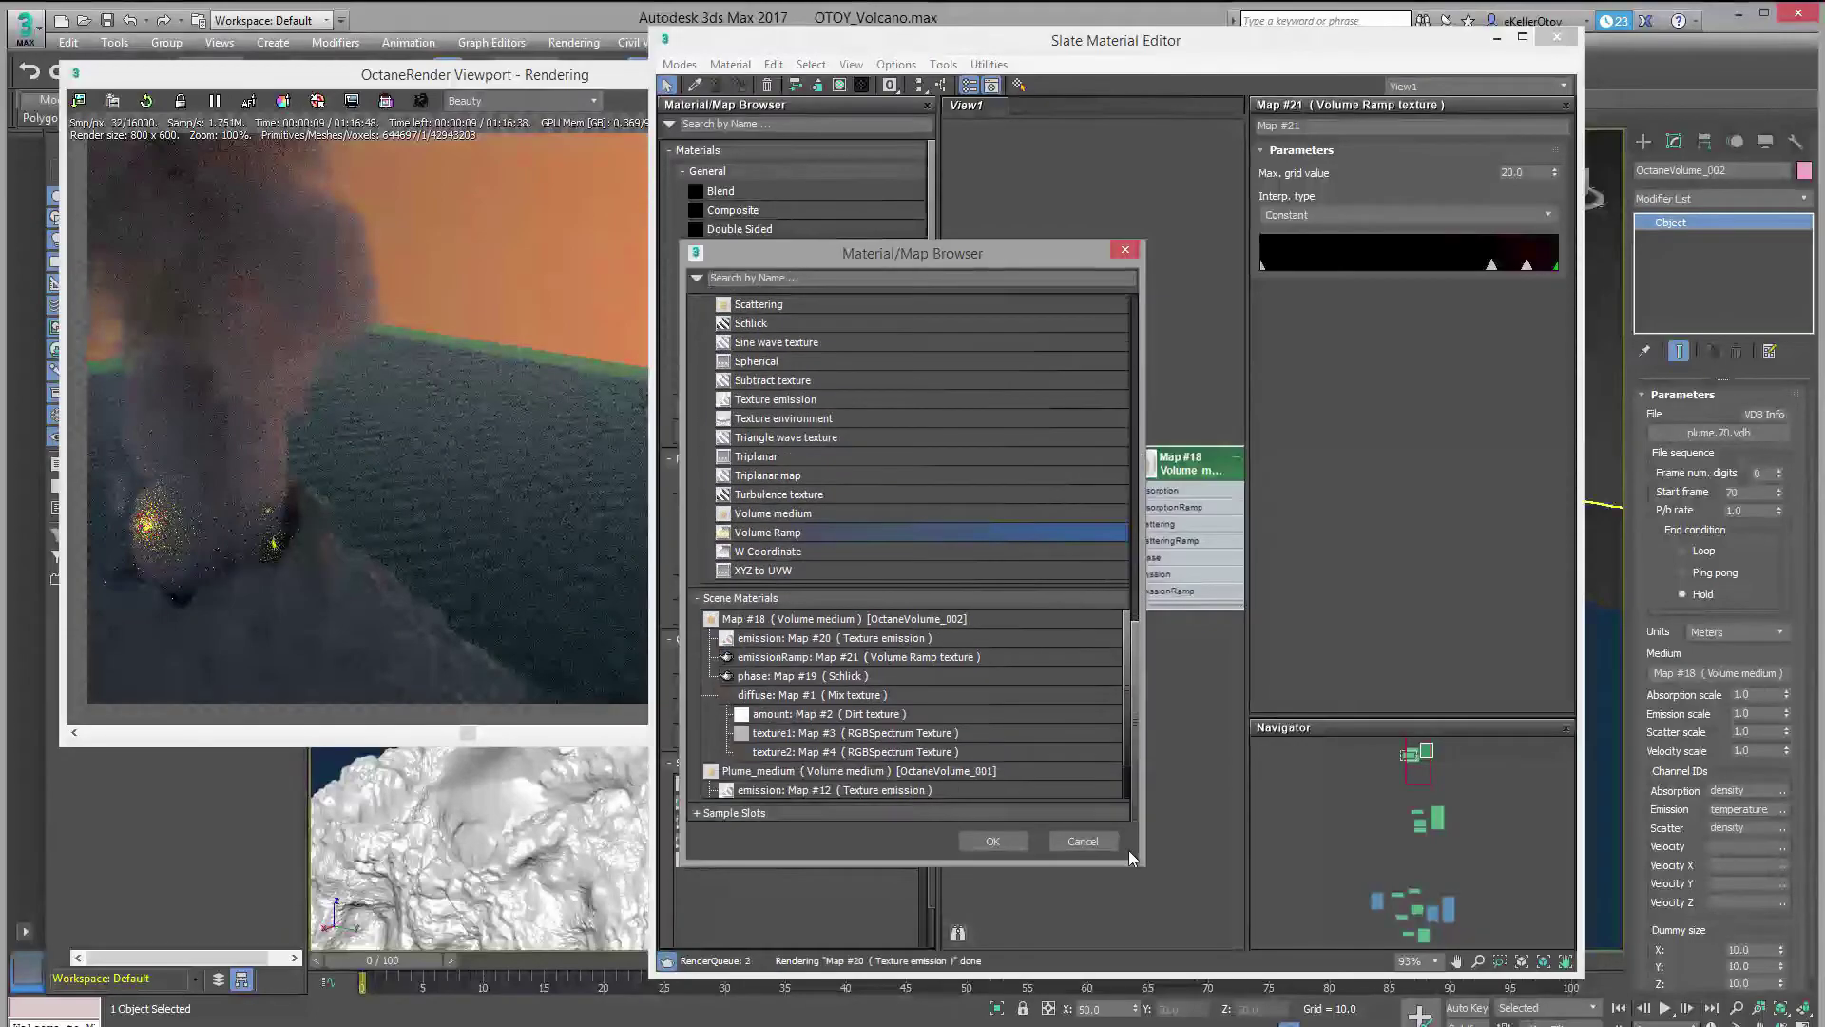
pyautogui.click(797, 772)
pyautogui.click(985, 839)
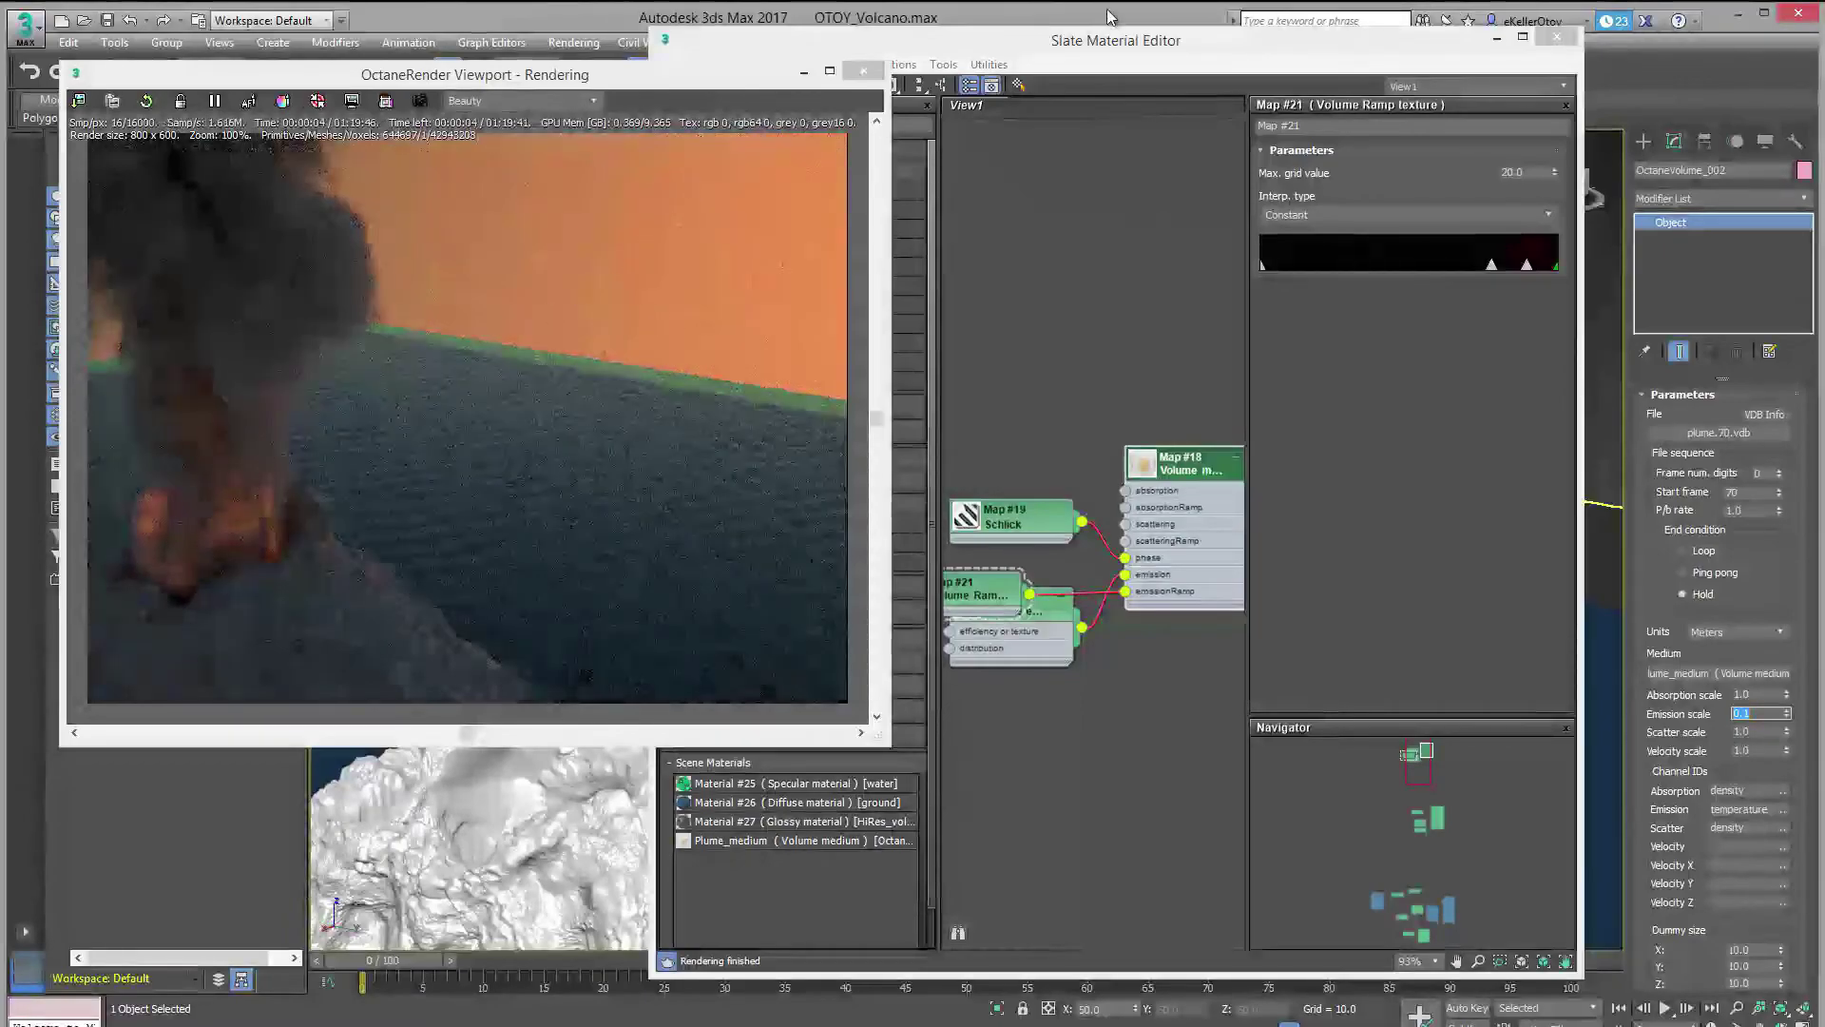
# - Orbit to a low view of the volcano against the setting sun and close the Slate Material Editor
pyautogui.moveTo(1121, 44); pyautogui.dragTo(924, 1019)
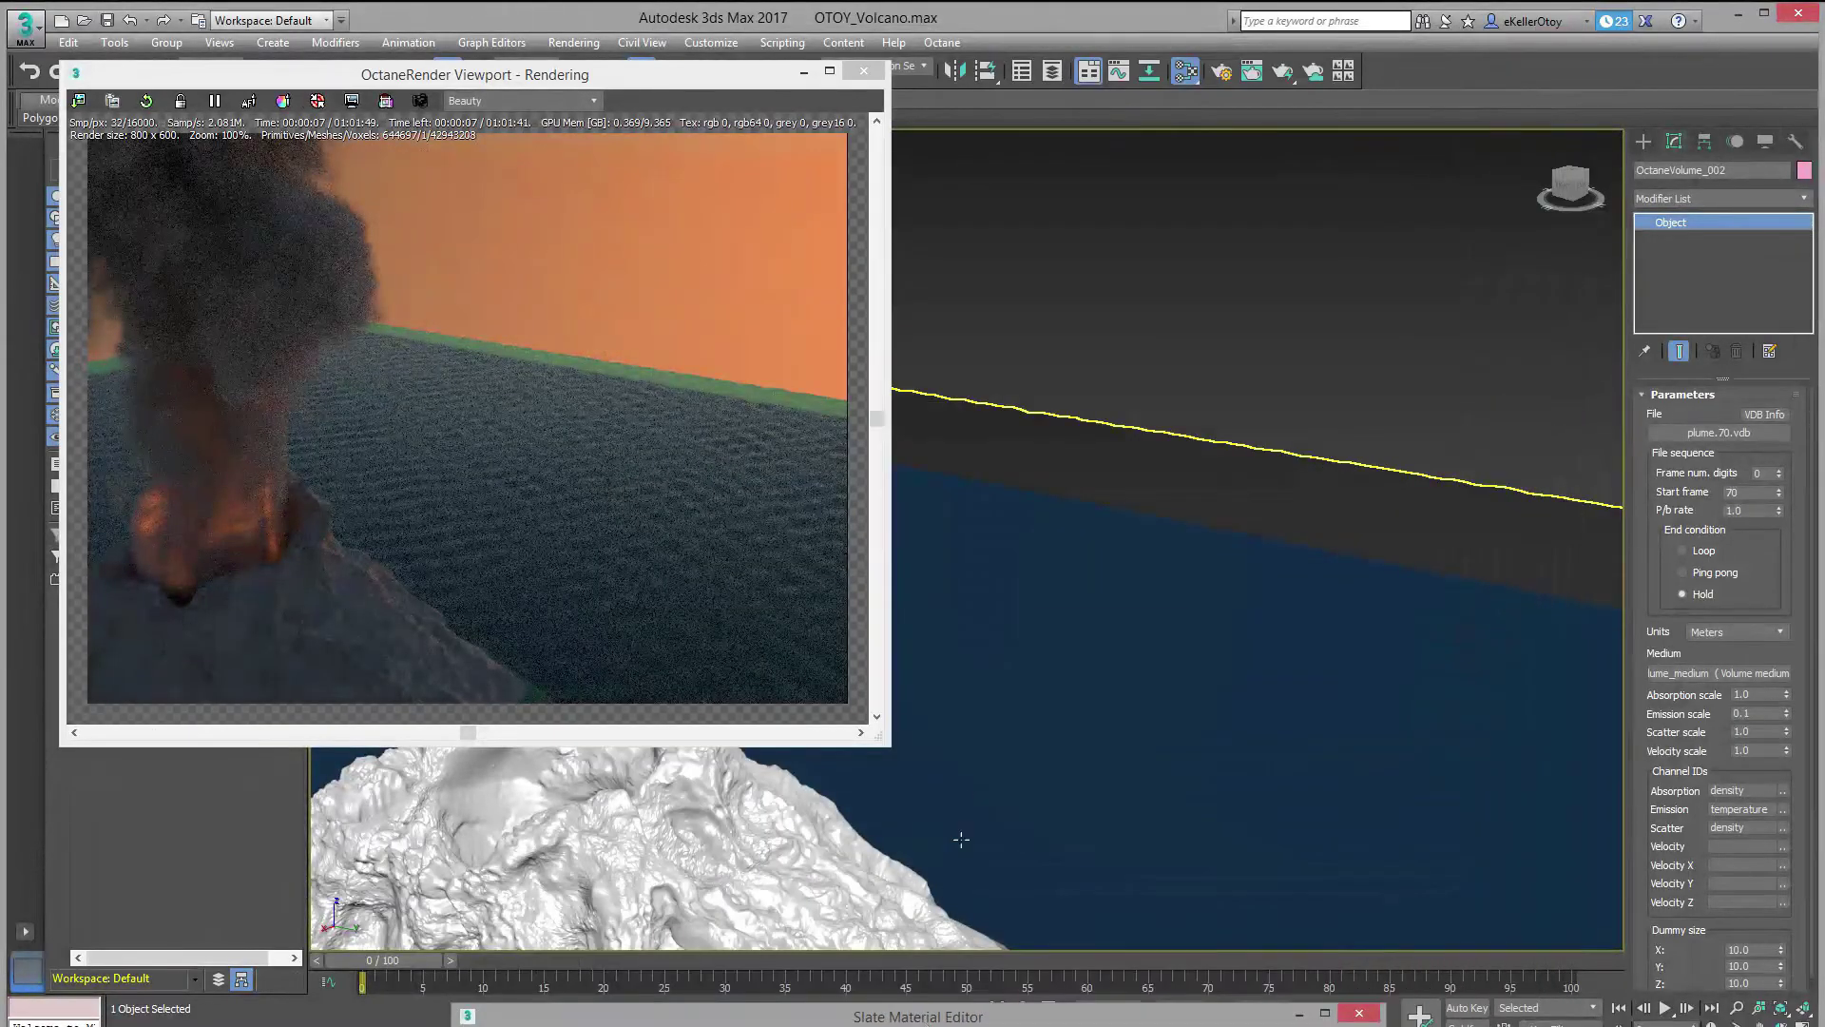
pyautogui.keyDown('alt'); pyautogui.moveTo(1051, 753); pyautogui.dragTo(1249, 715, button='middle'); pyautogui.keyUp('alt')
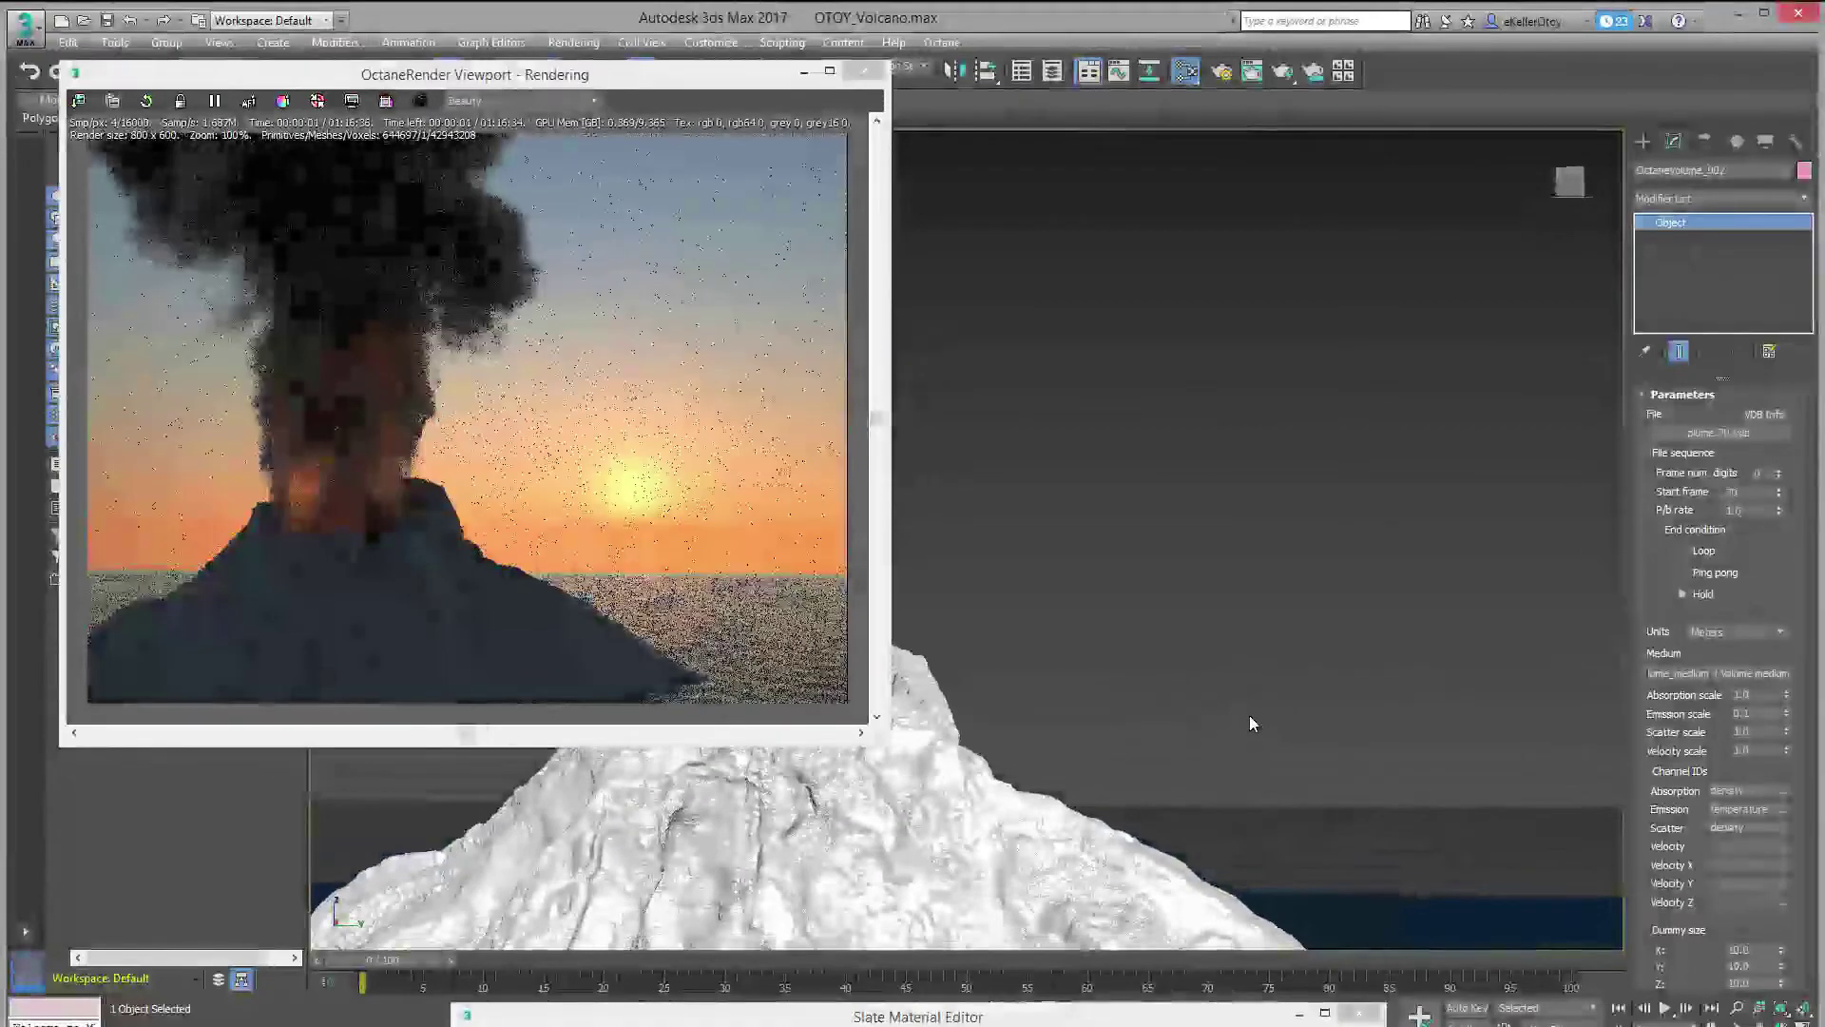
pyautogui.moveTo(1197, 1016); pyautogui.dragTo(1078, 971)
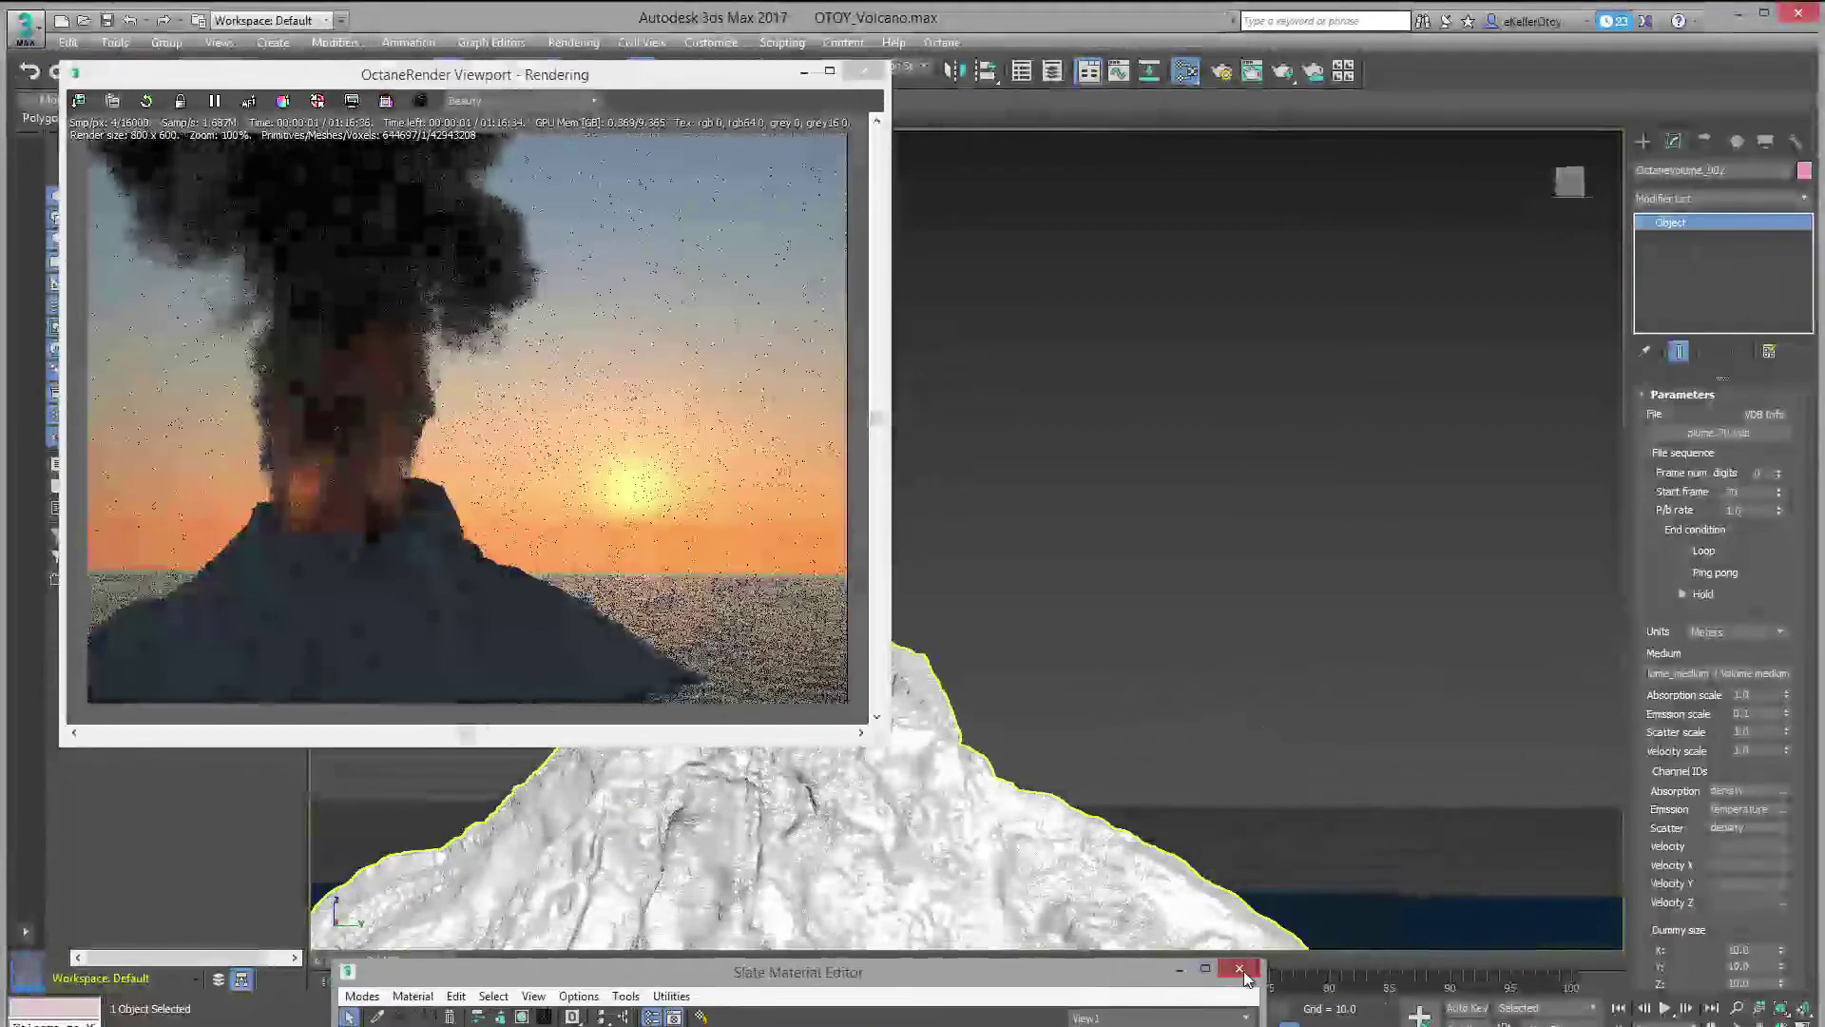
pyautogui.click(1240, 969)
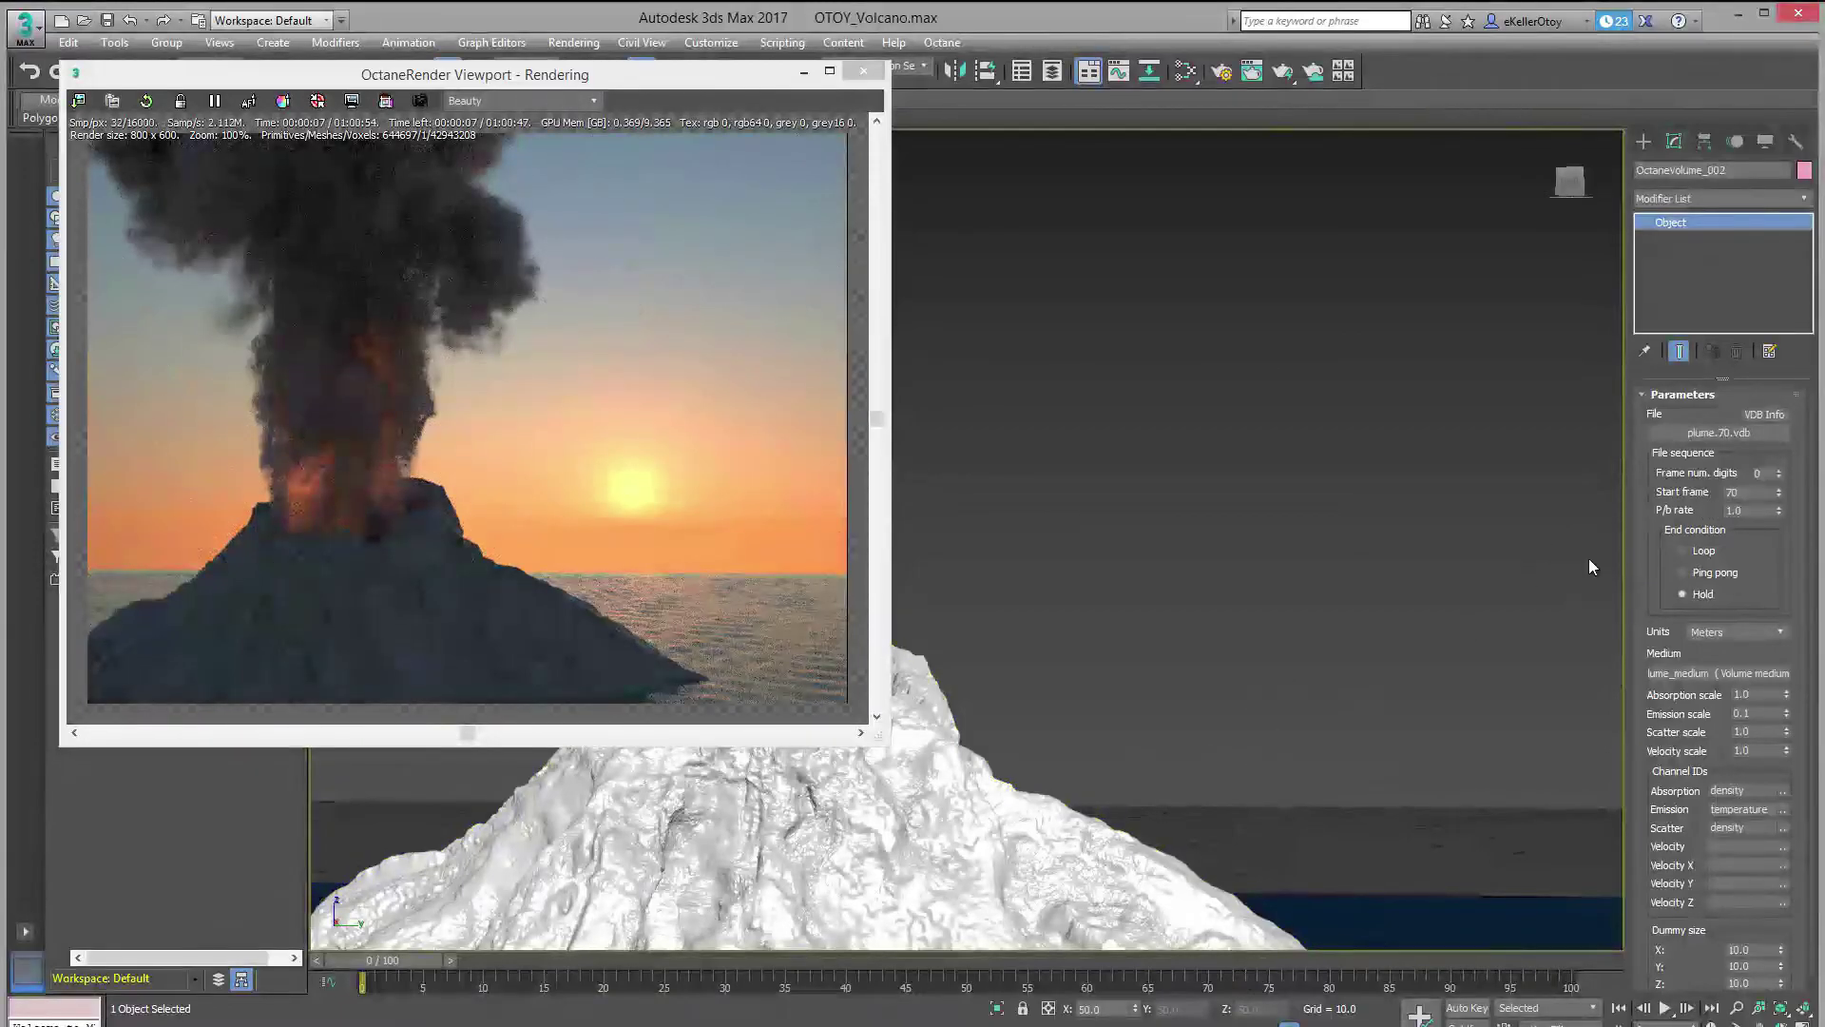
# - Set the VDB file sequence to start at frame 1, with one frame-number digit and the Loop end condition
pyautogui.doubleClick(1753, 492)
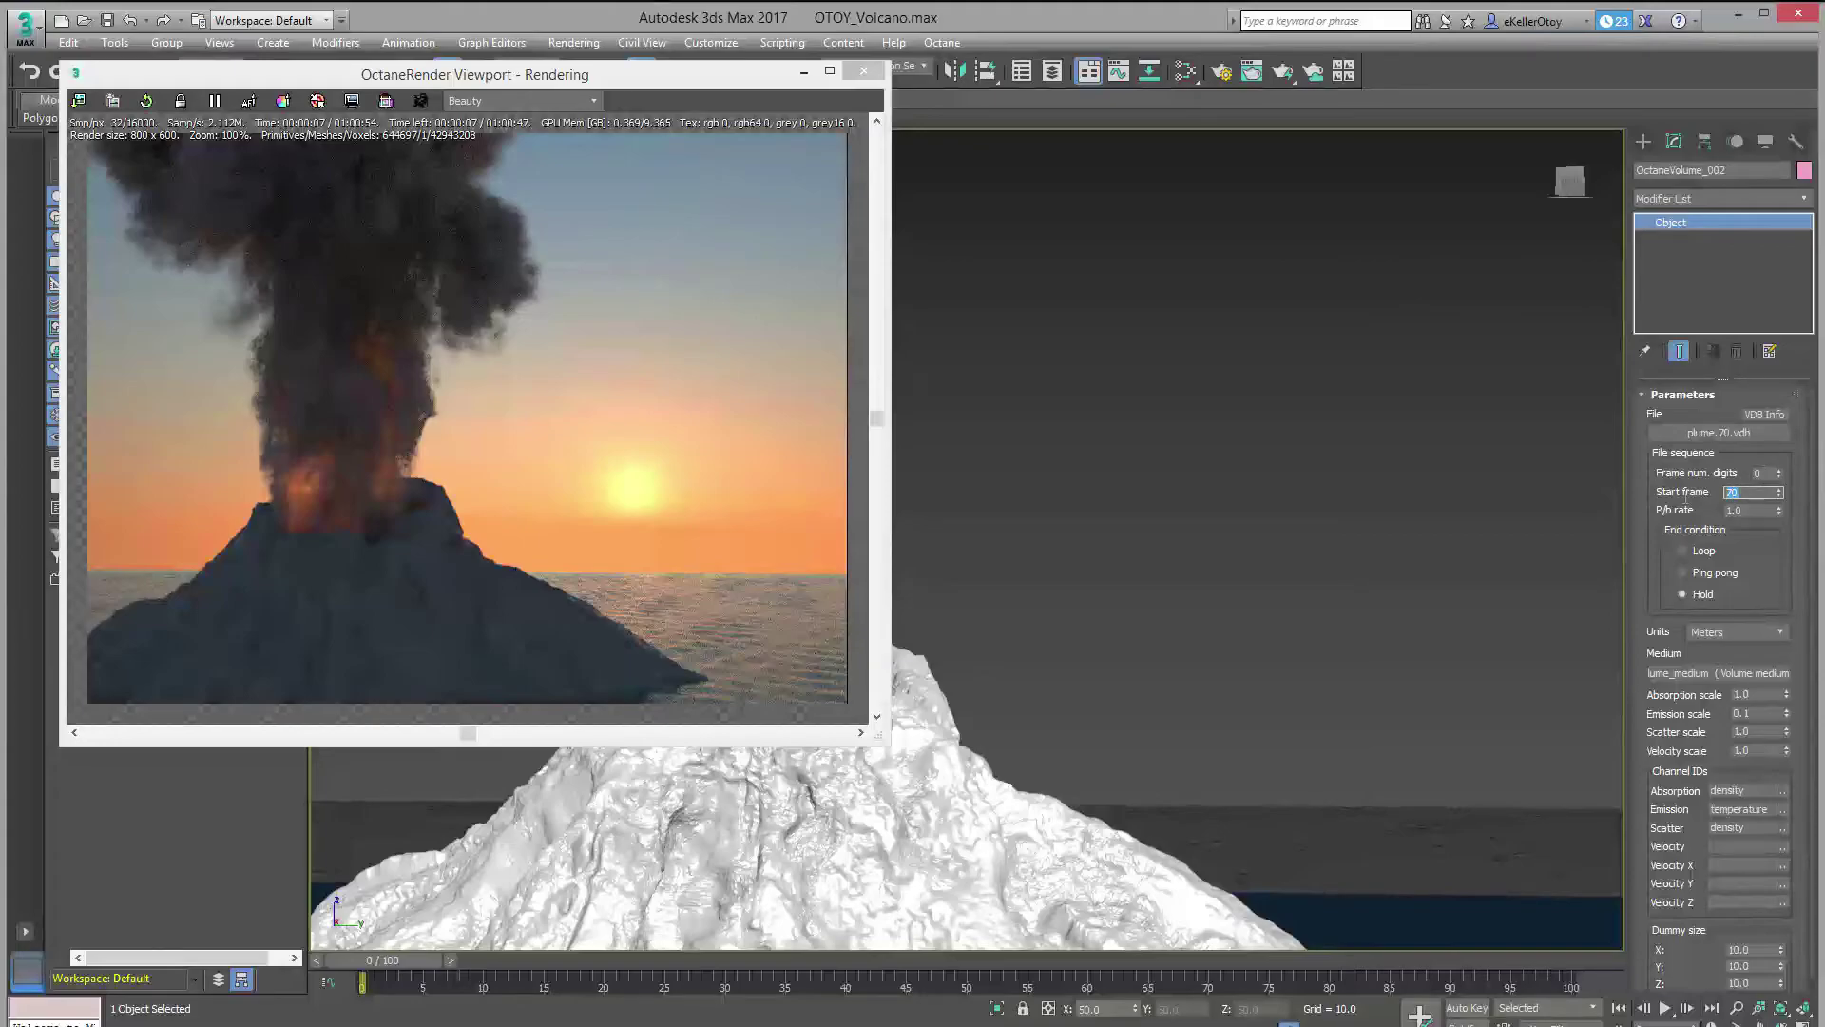
pyautogui.write('1')
pyautogui.press('Return')
# - Load plume.1.vdb from the VDB_SEQ folder as the volume's source file
pyautogui.click(1719, 433)
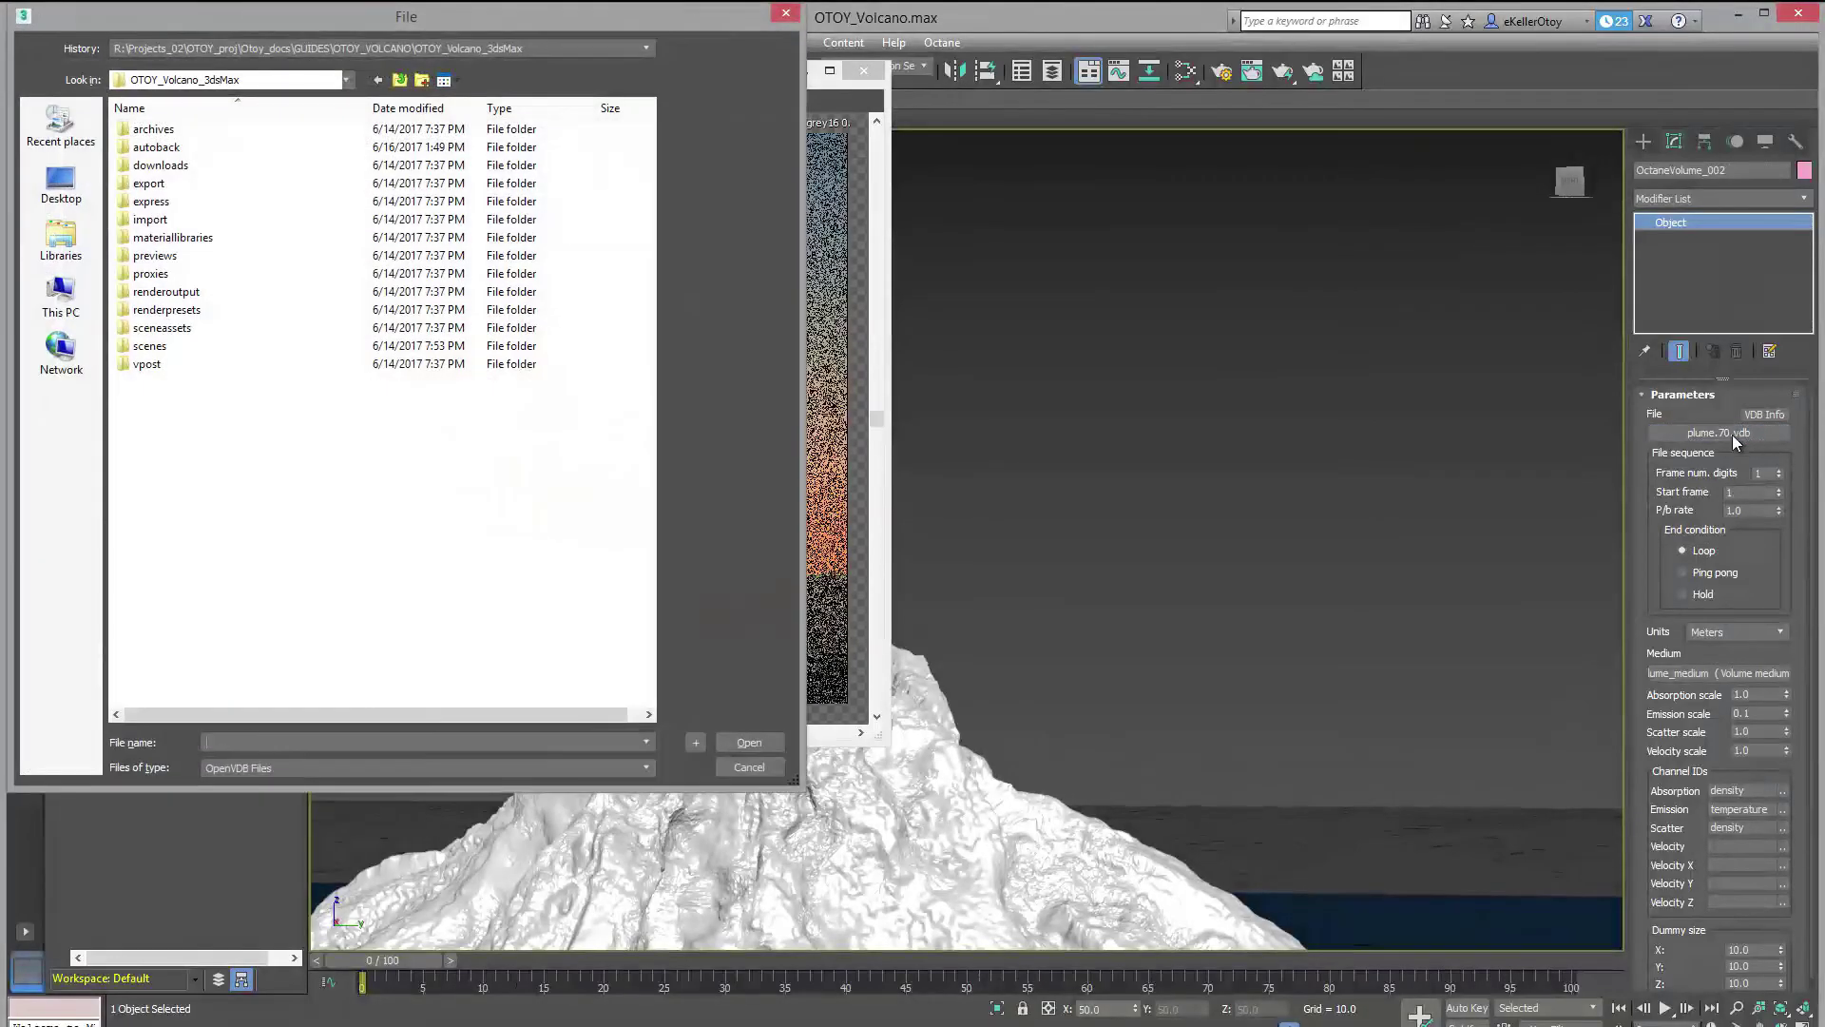
pyautogui.click(400, 80)
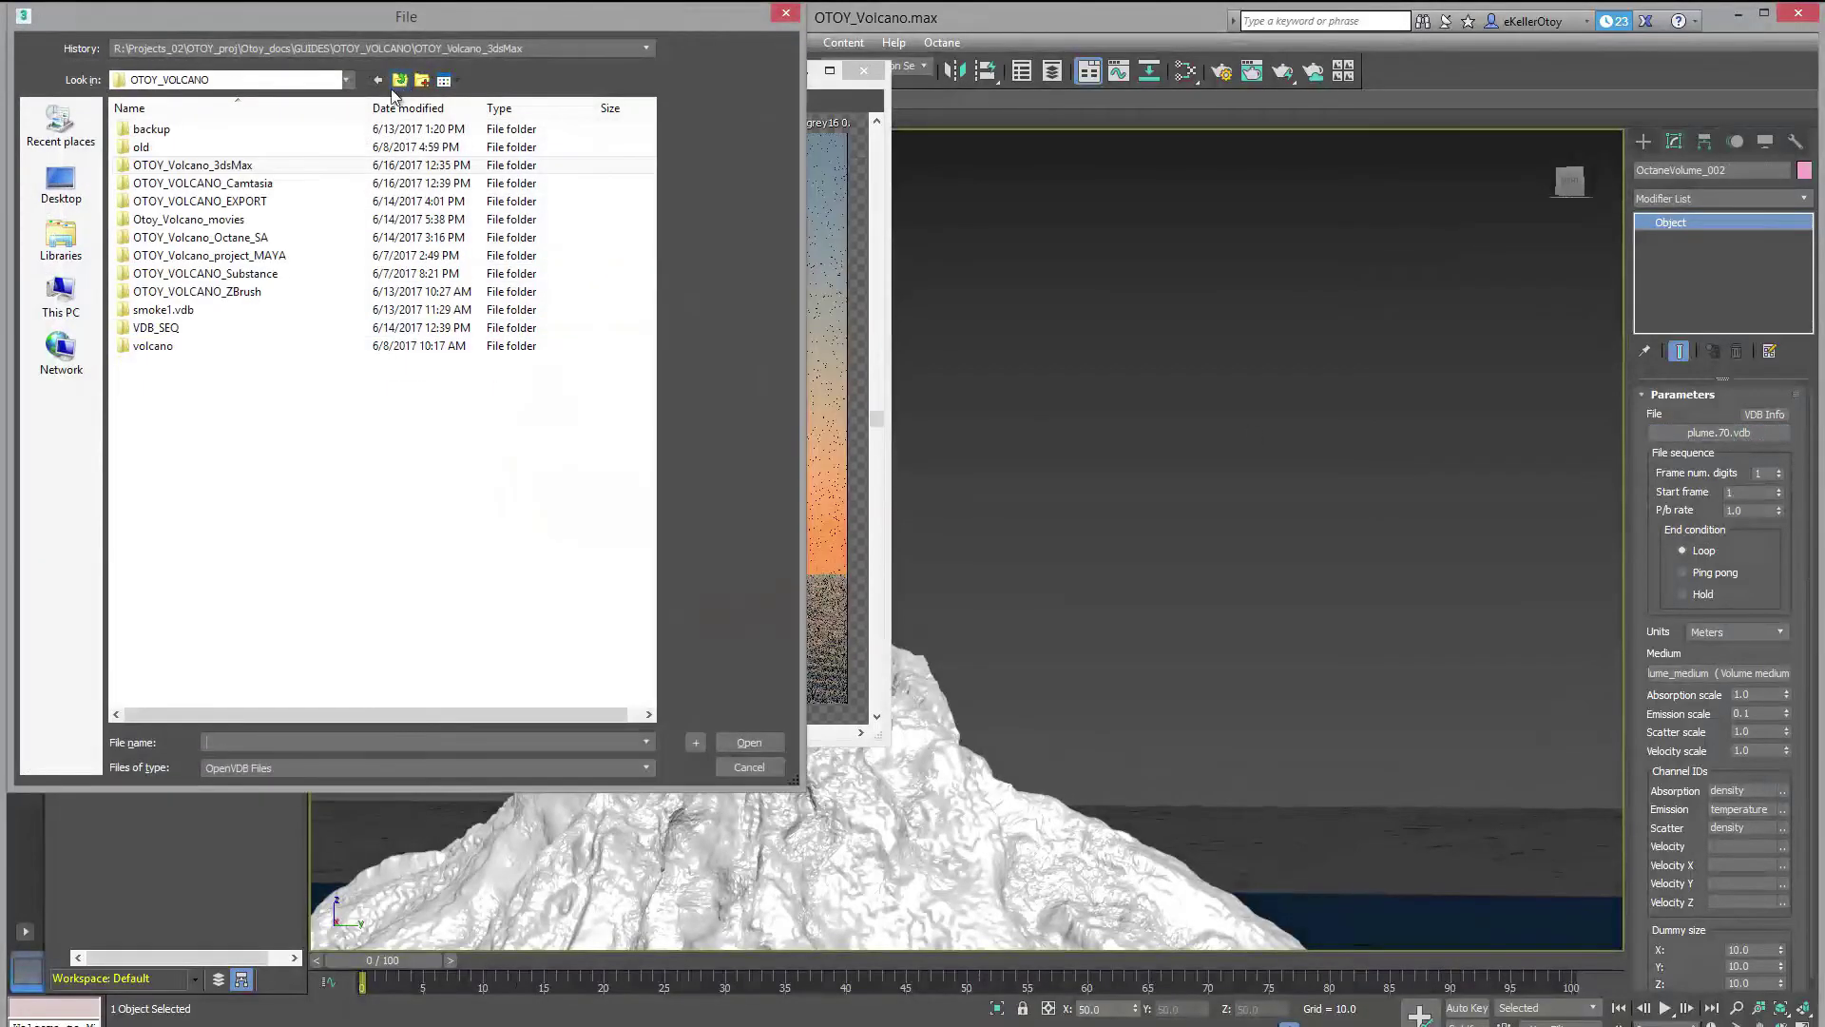
pyautogui.doubleClick(196, 329)
pyautogui.click(204, 131)
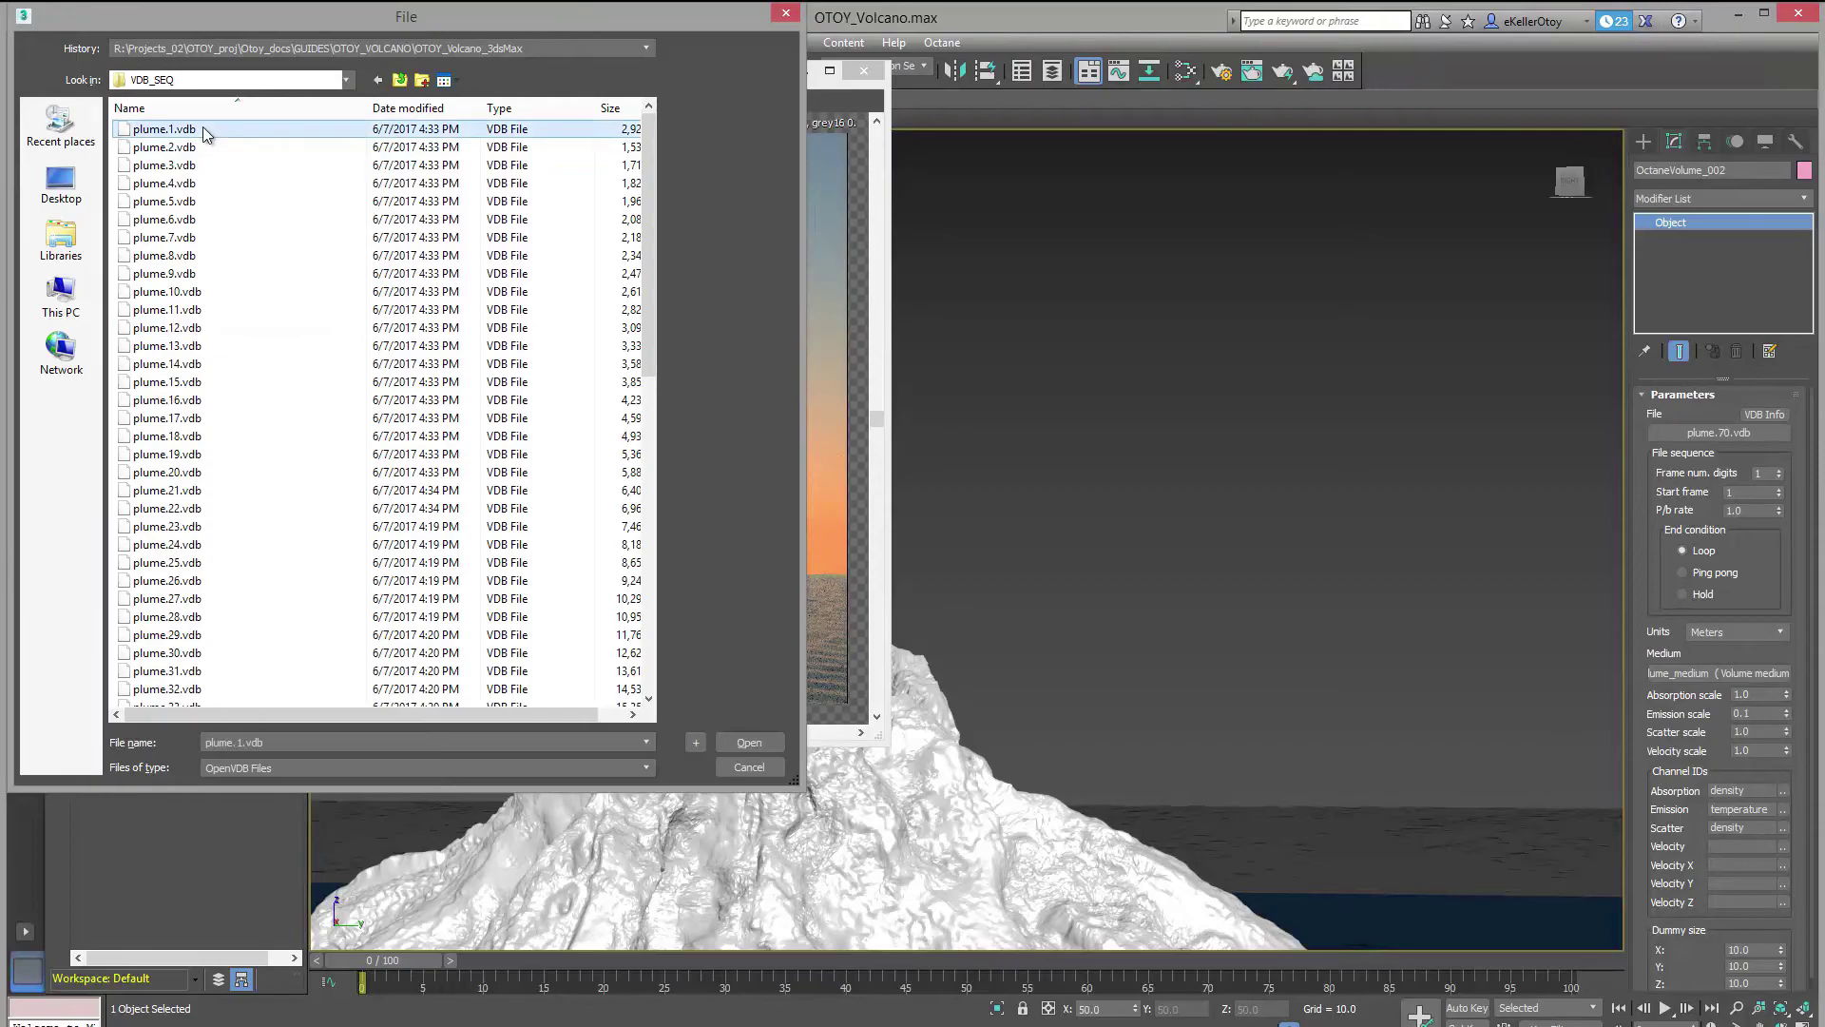
pyautogui.click(749, 743)
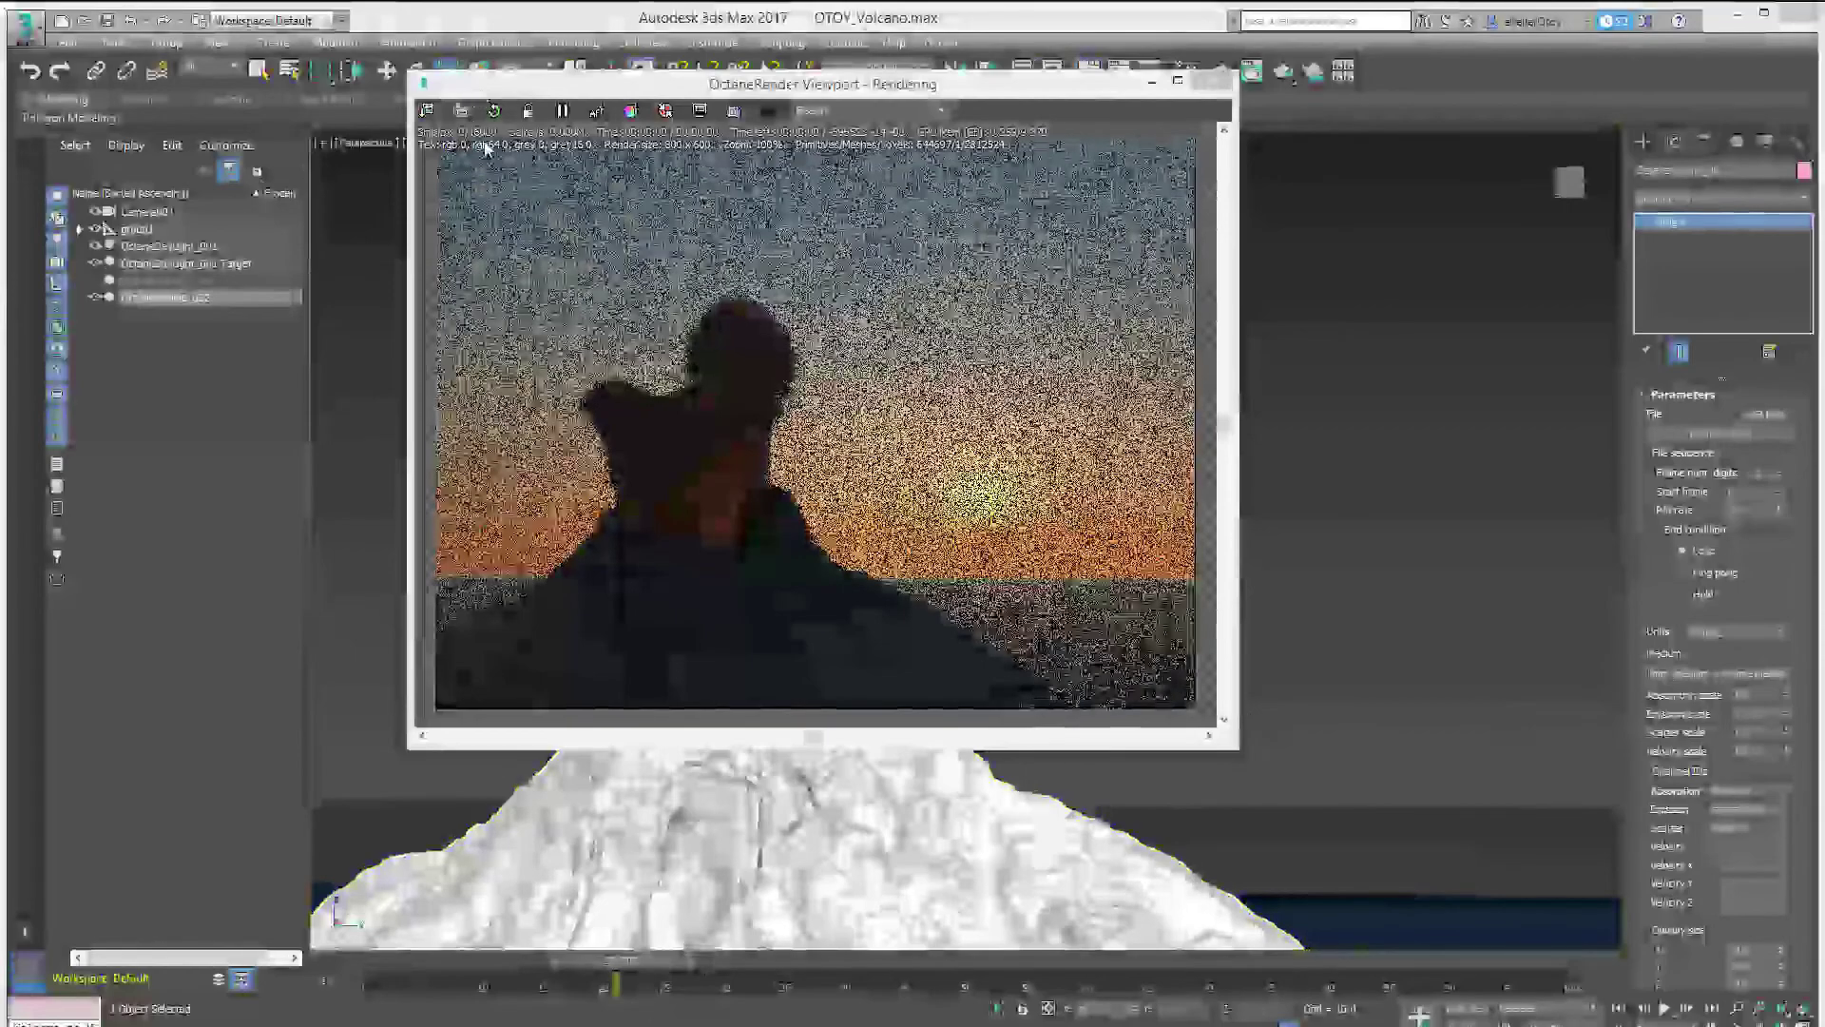
# - Scrub forward along the timeline to preview the animated plume in the Octane render
pyautogui.moveTo(629, 966); pyautogui.dragTo(748, 967)
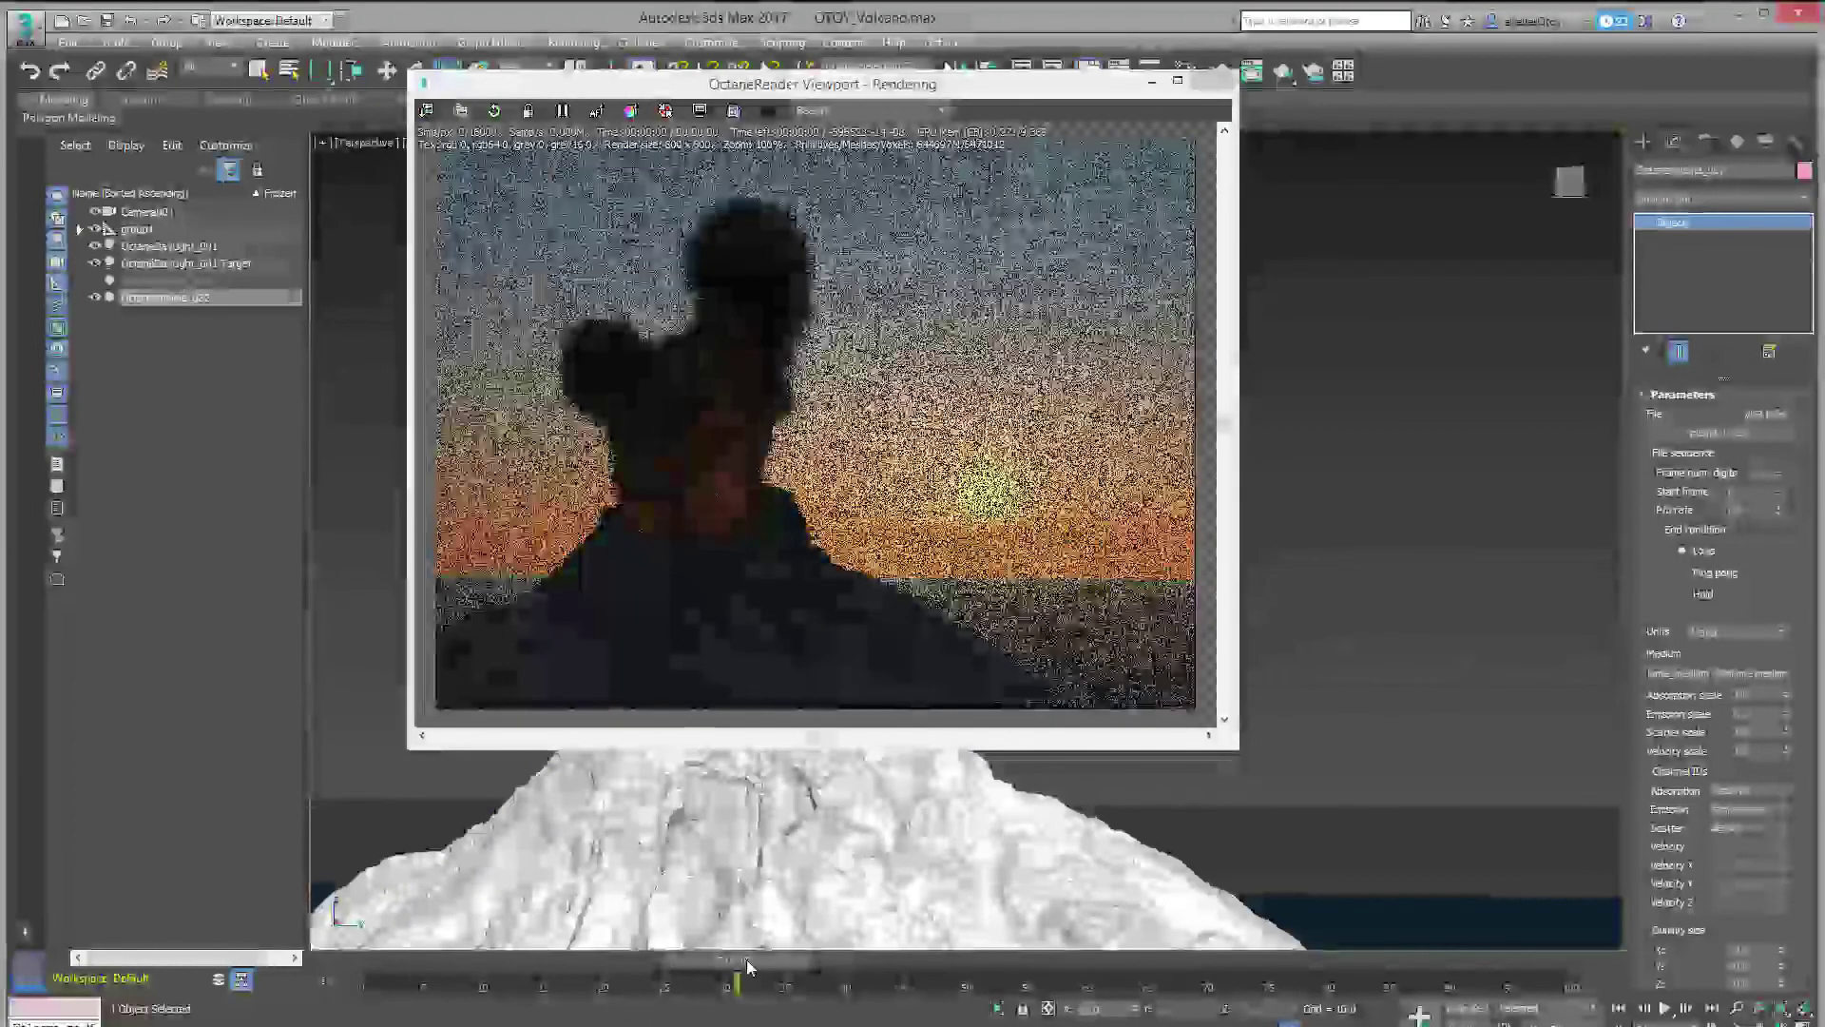
pyautogui.moveTo(796, 970); pyautogui.dragTo(936, 967)
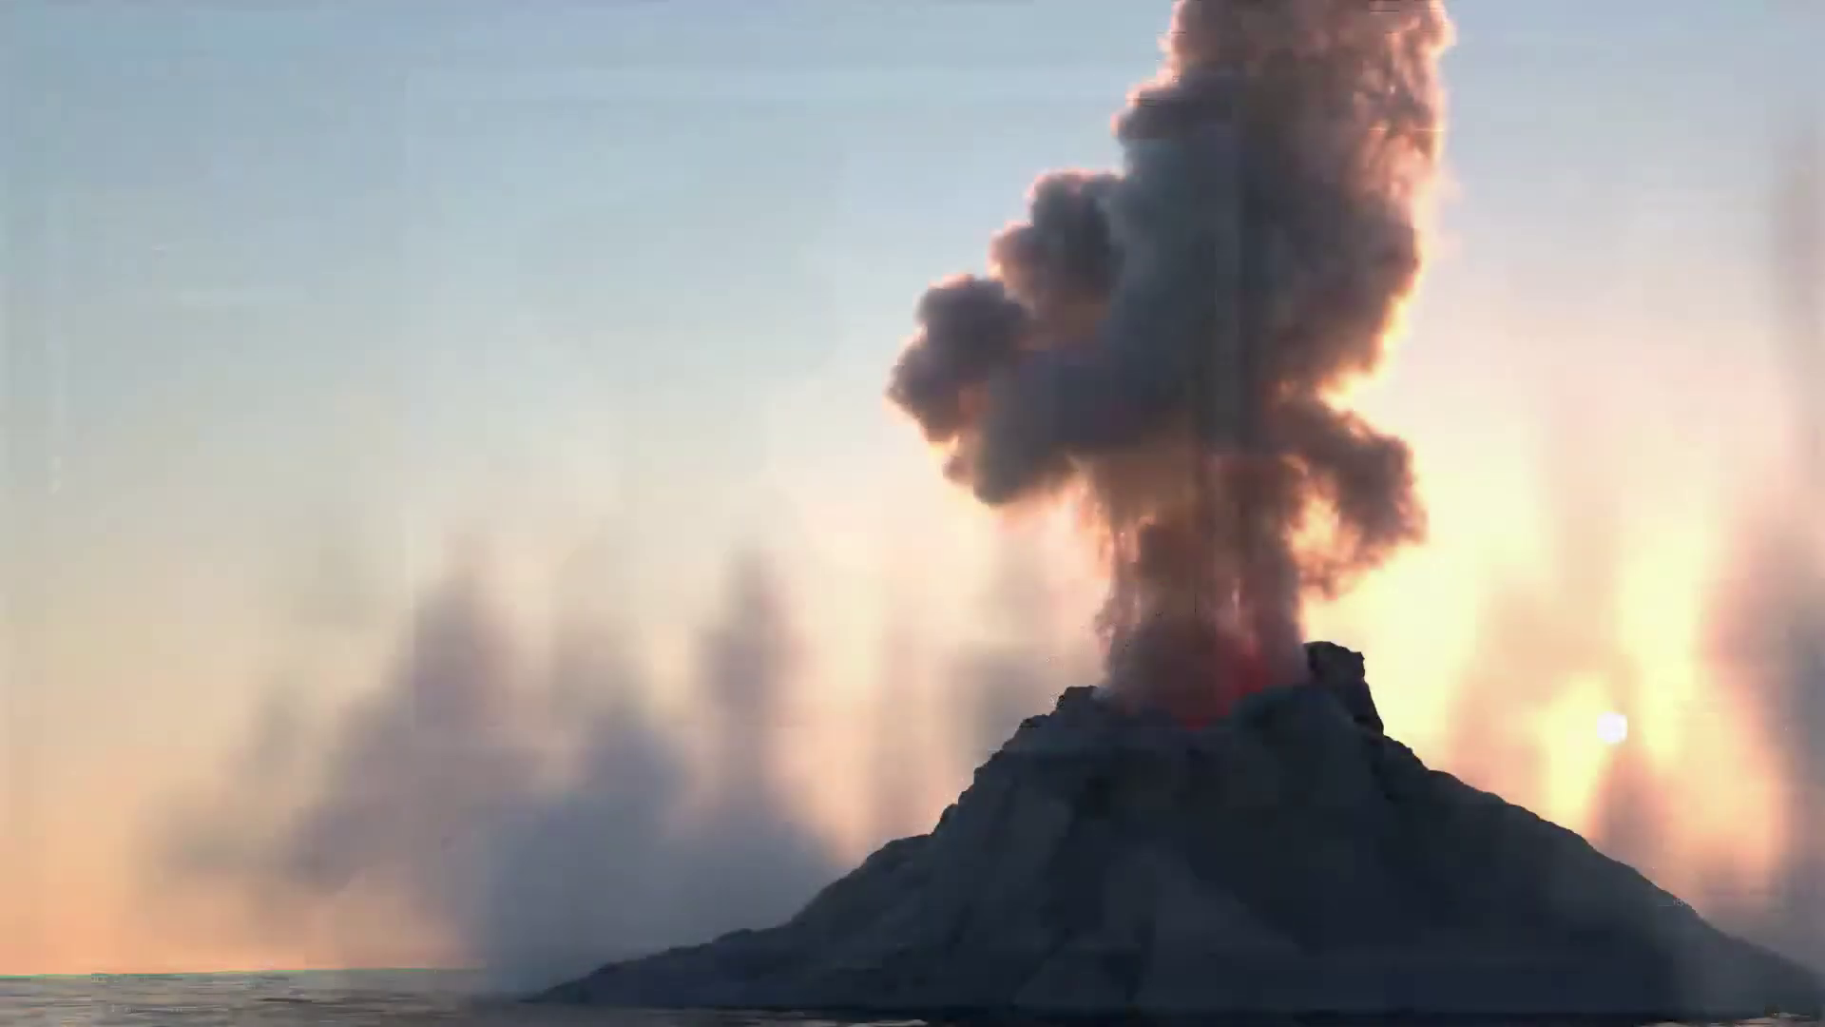